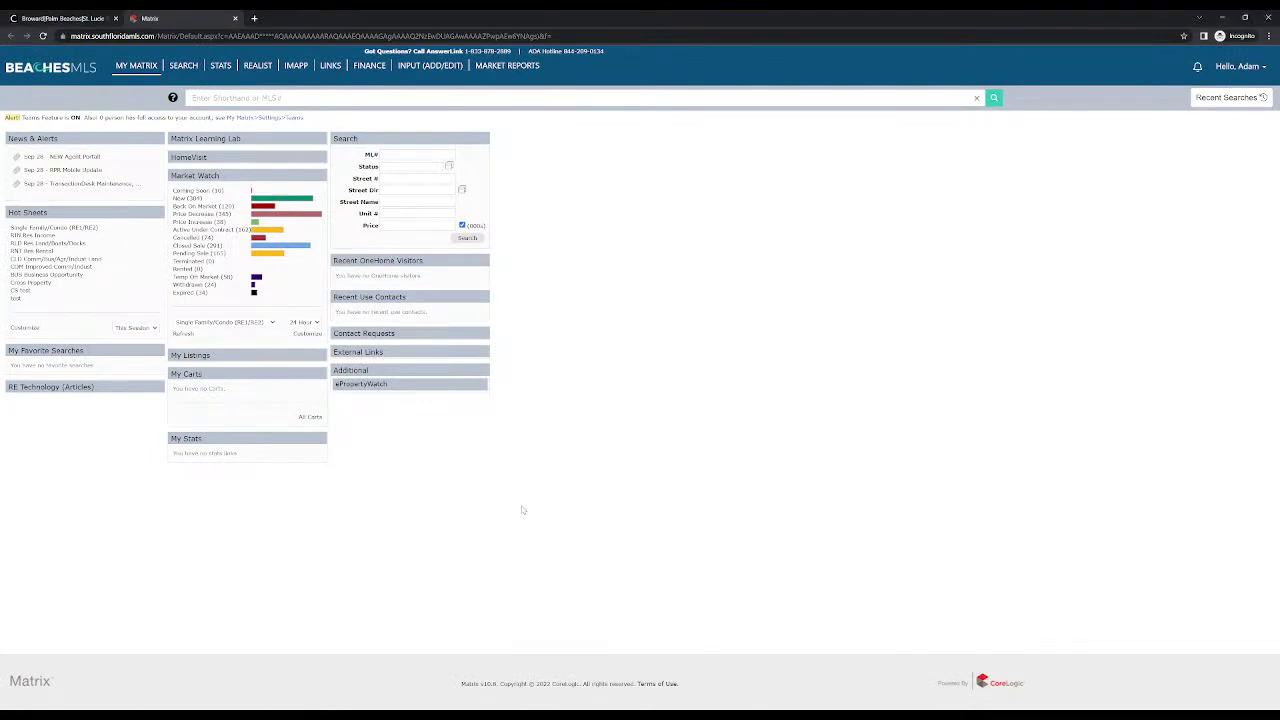
Enlarge the Matrix home page so its contents are easier to read
key("ctrl+plus")
key("ctrl+plus")
key("ctrl+plus")
key("ctrl+plus")
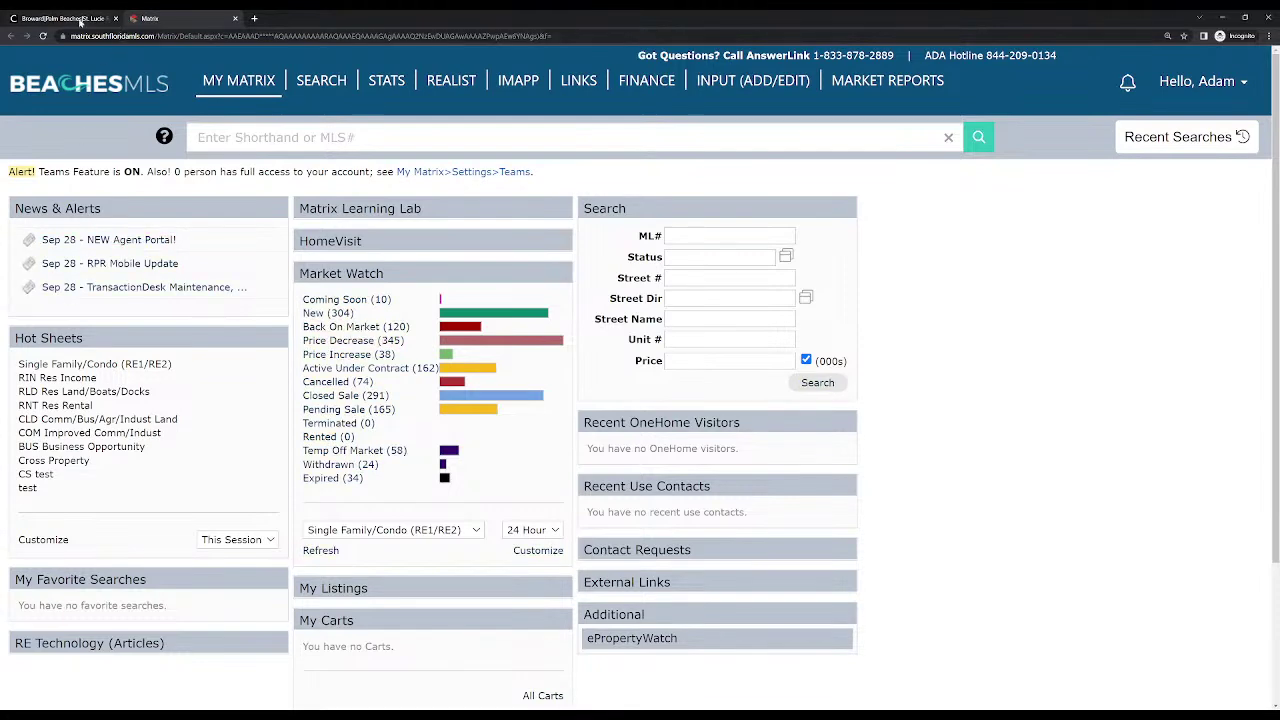
Look over the MLS and association resource links on the Realtors dashboard page and return to the Matrix home page
key("ctrl+shift+Tab")
scroll(667, 431, "down", 1)
scroll(667, 431, "down", 1)
scroll(560, 415, "up", 2)
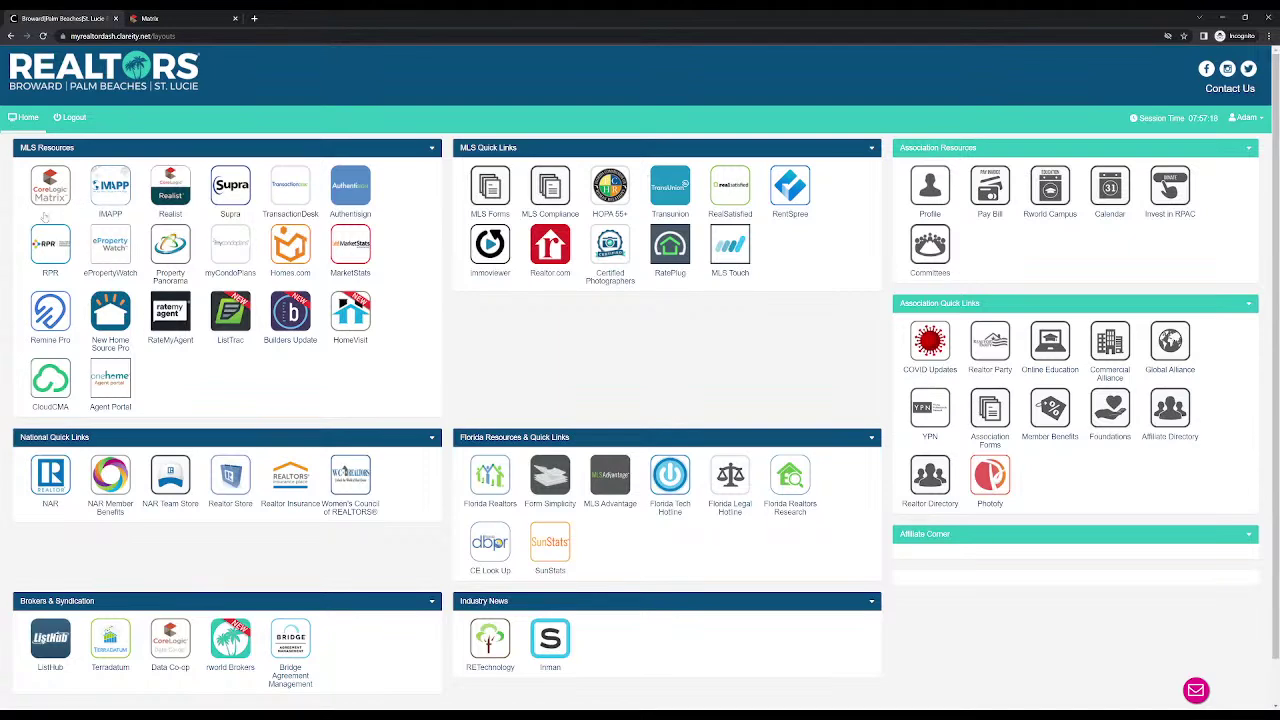
left_click(163, 16)
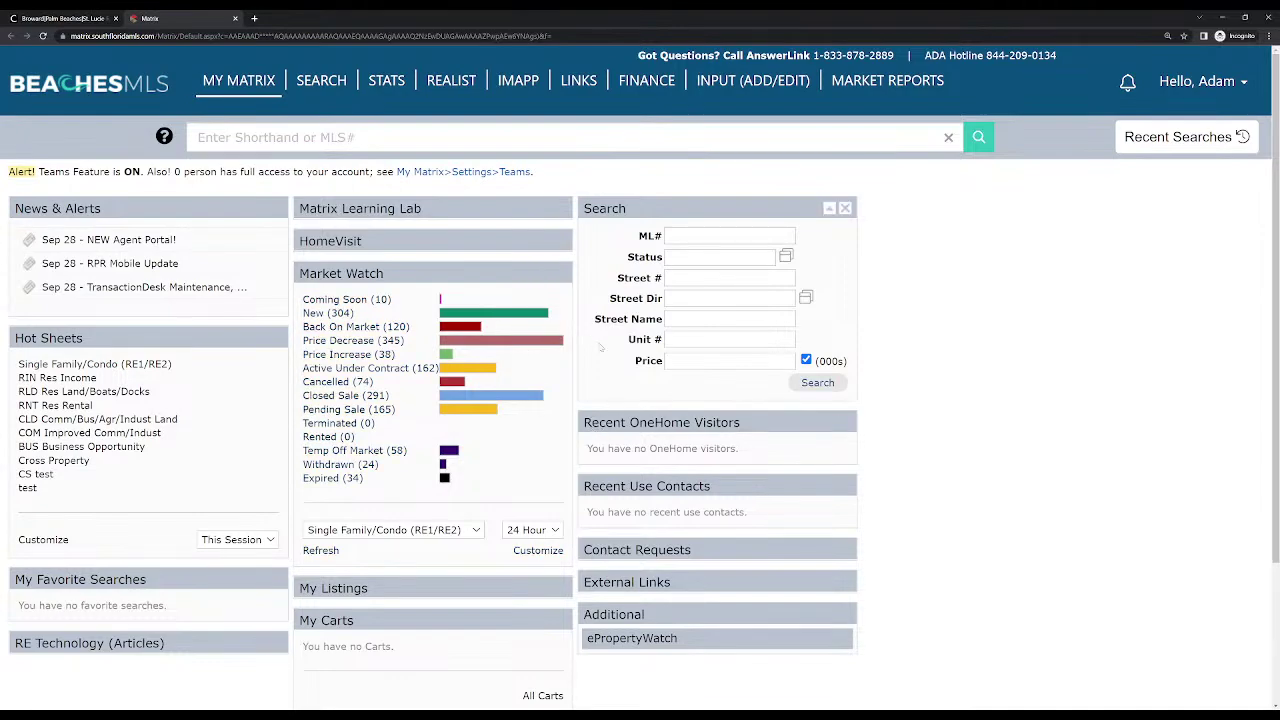
scroll(604, 357, "down", 3)
scroll(604, 357, "up", 5)
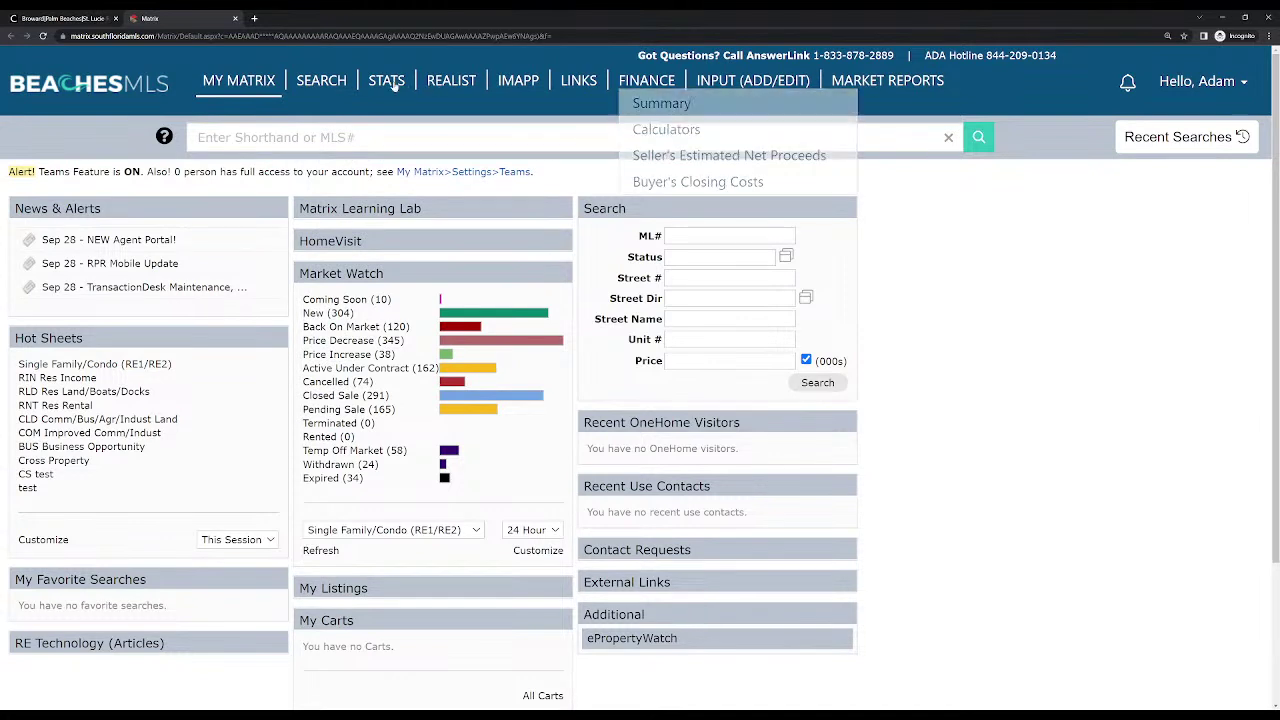
mouse_move(341, 84)
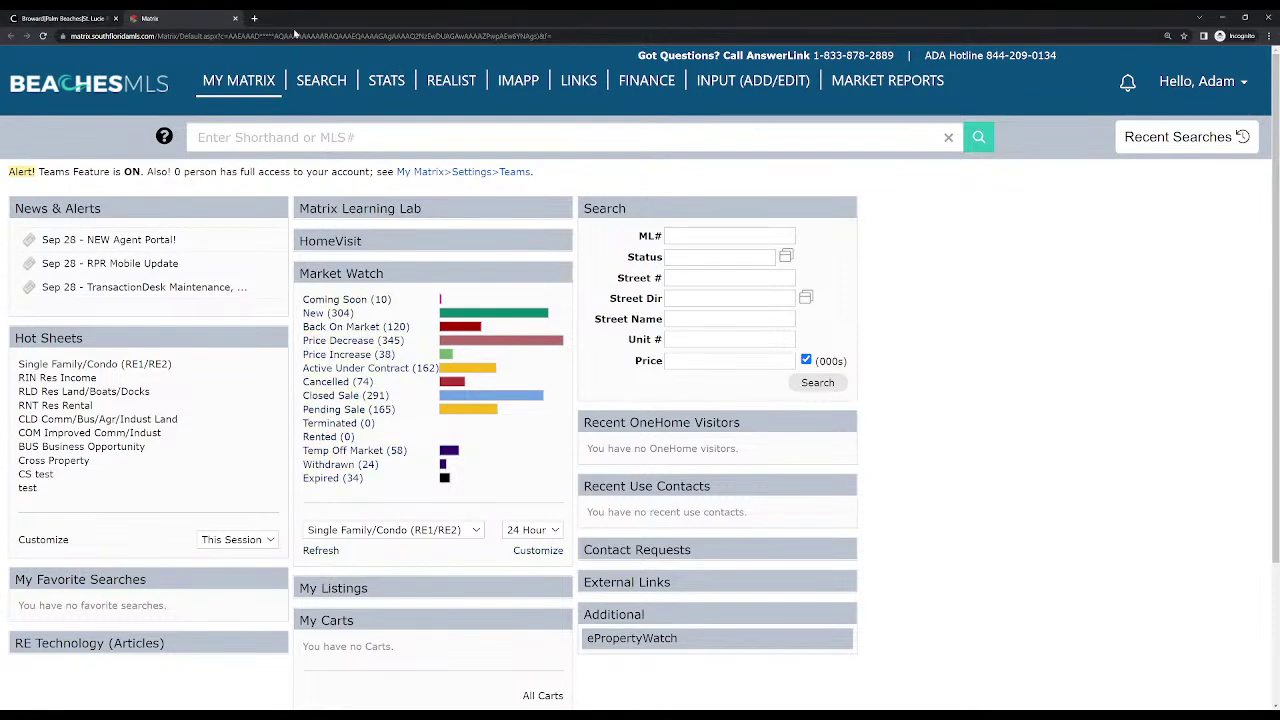
scroll(328, 381, "down", 2)
scroll(328, 381, "up", 2)
mouse_move(330, 86)
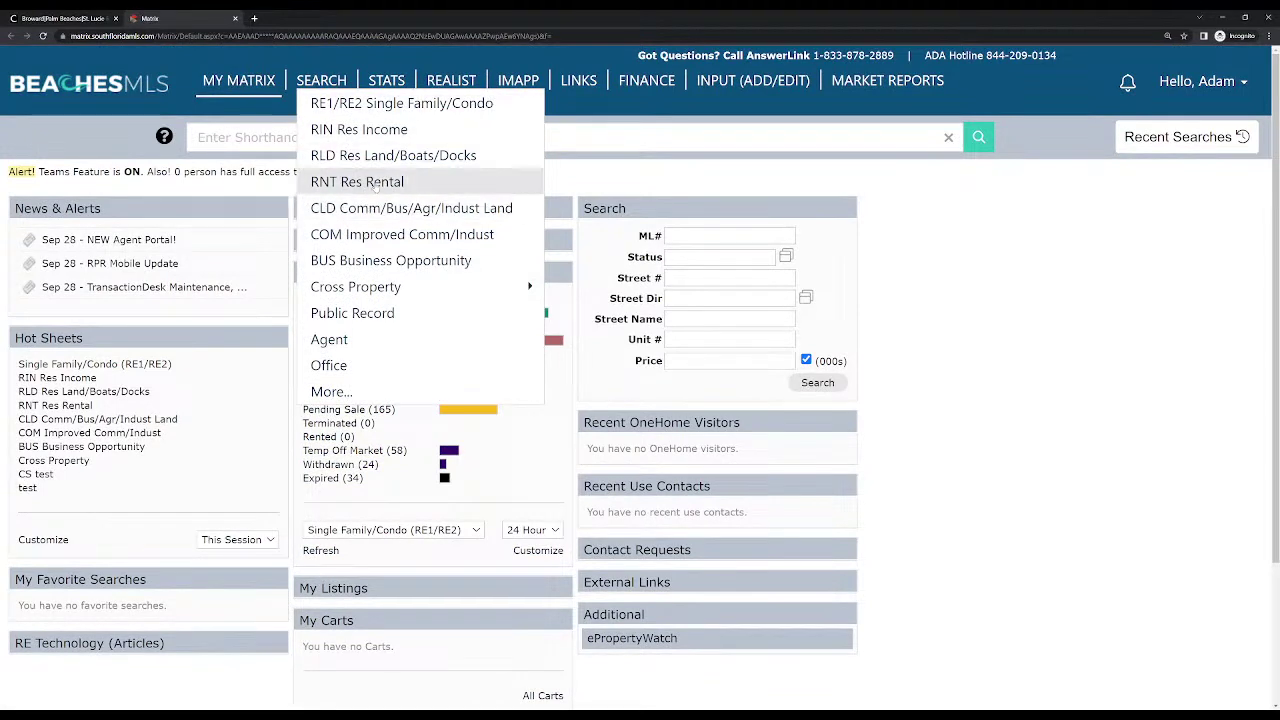
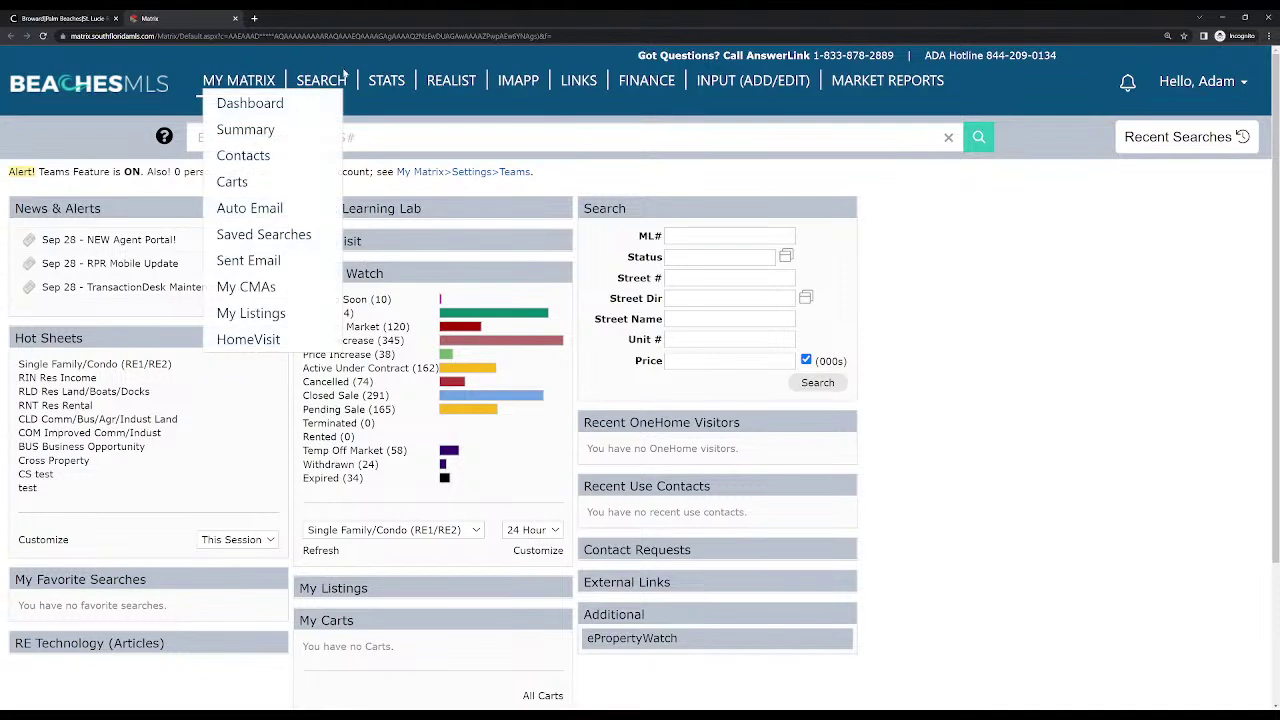
Open the RE1/RE2 Single Family/Condo search form and look over its available criteria
mouse_move(336, 88)
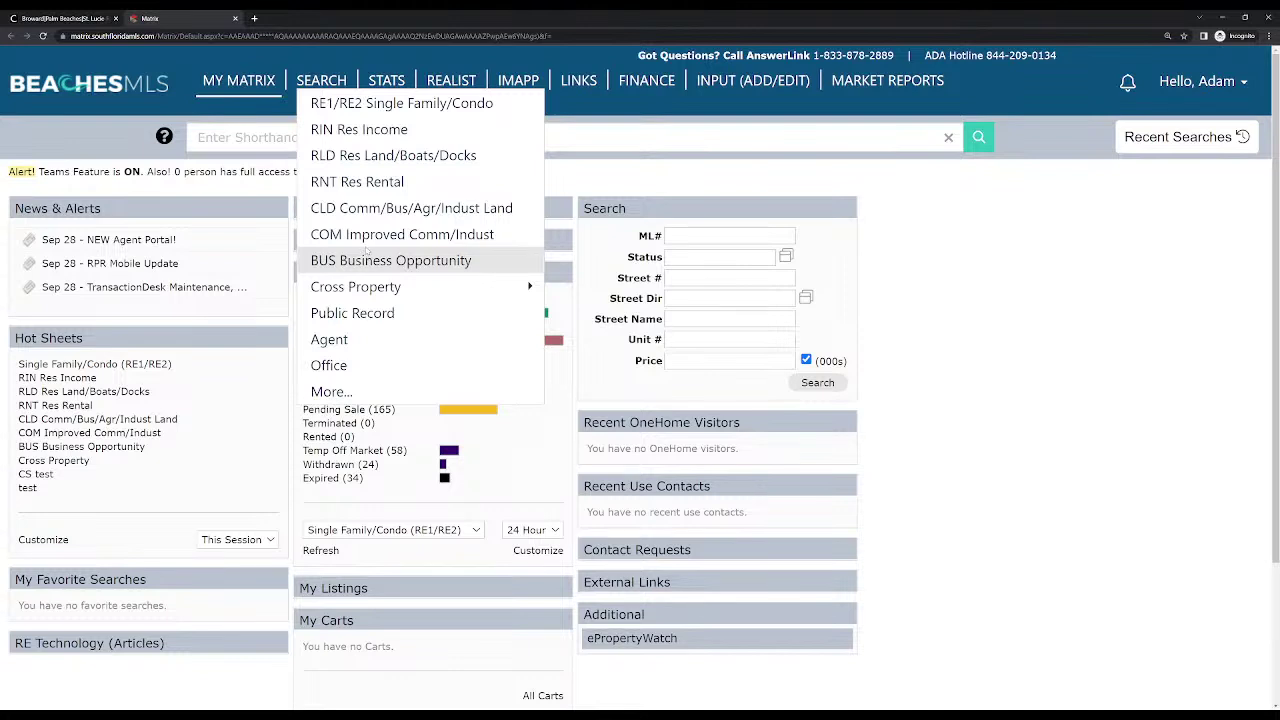
left_click(369, 105)
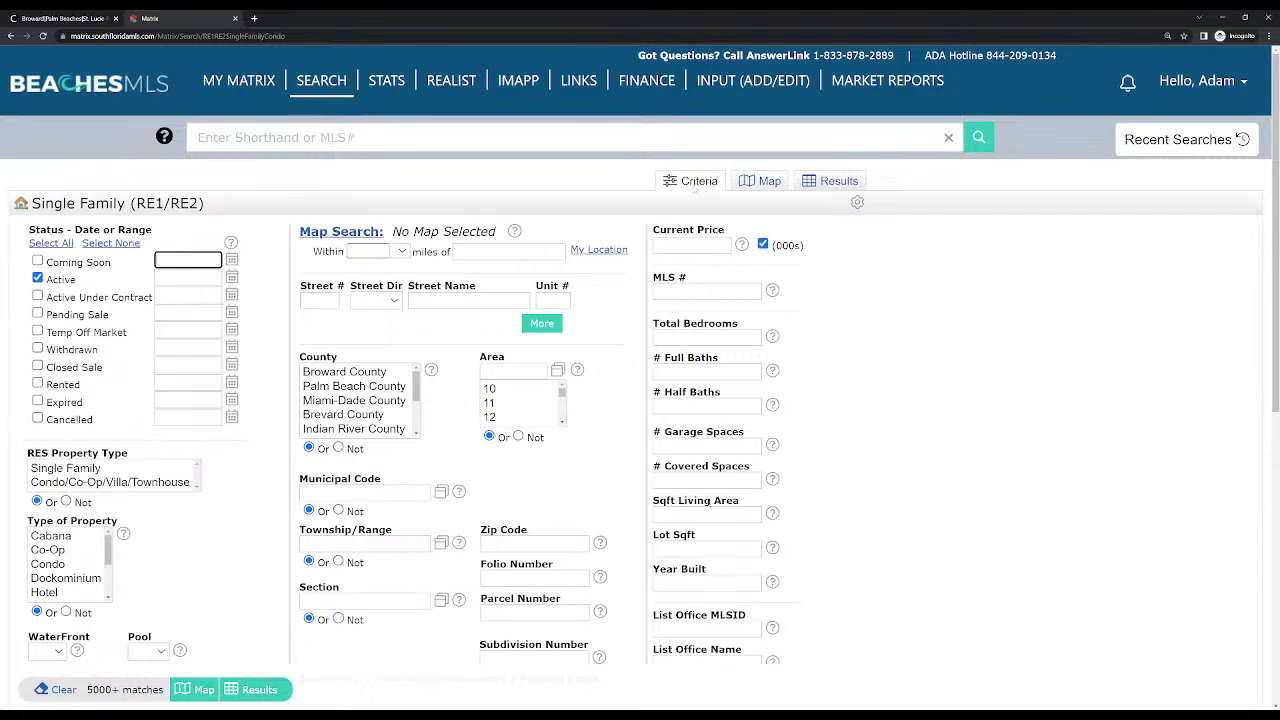
scroll(628, 309, "down", 2)
scroll(628, 309, "down", 4)
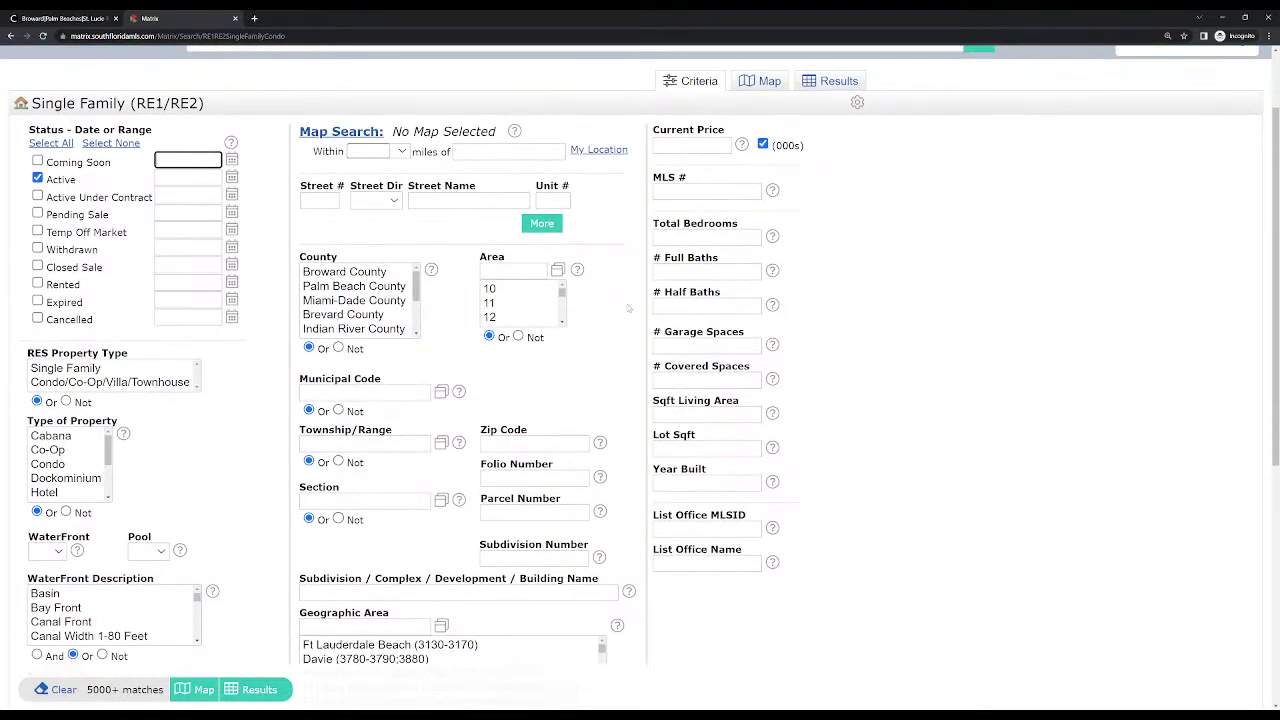
scroll(630, 308, "up", 2)
scroll(628, 309, "up", 2)
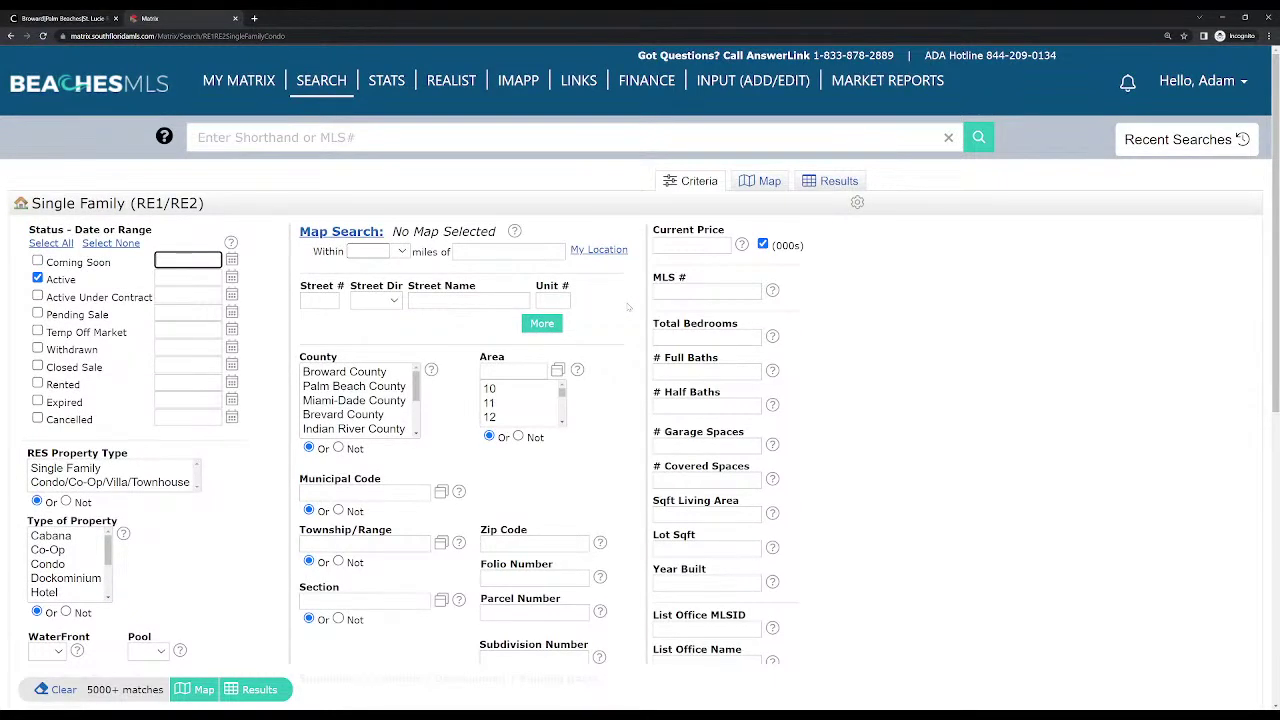
Limit the Active status criterion to the date 09/28/2022
left_click(704, 187)
left_click(231, 278)
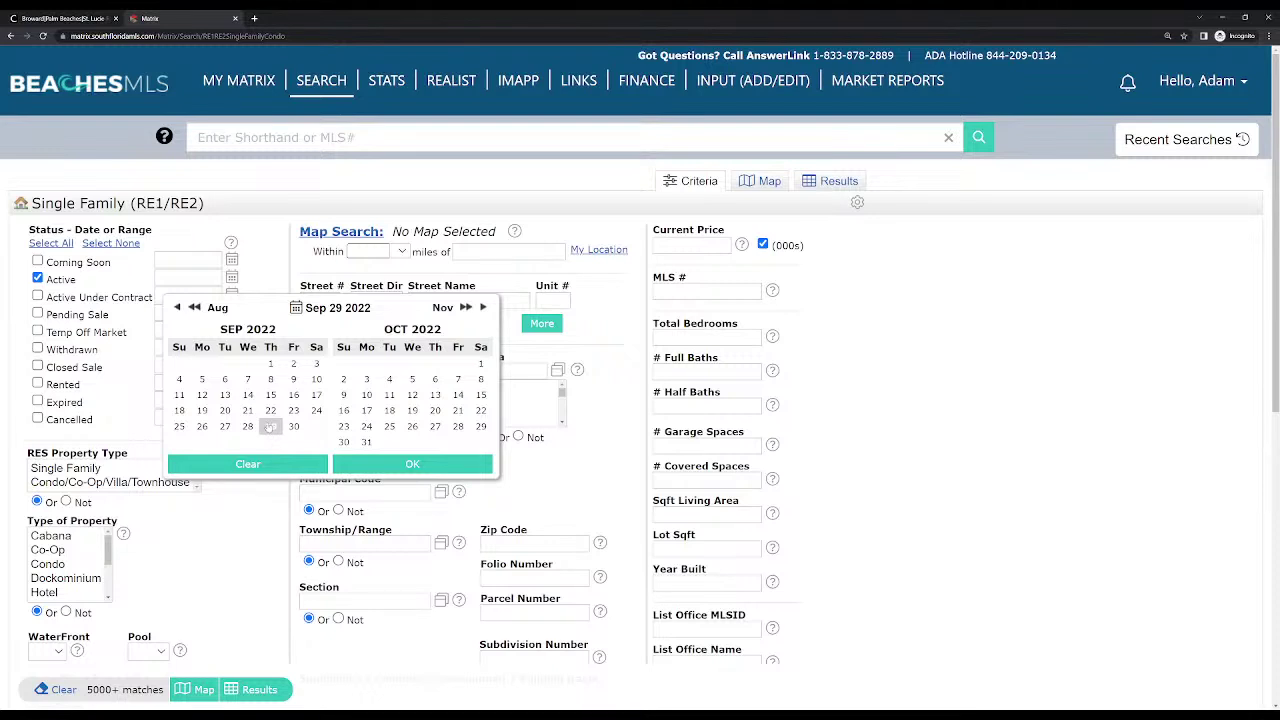
left_click(270, 427)
left_click(270, 427)
left_click(247, 427)
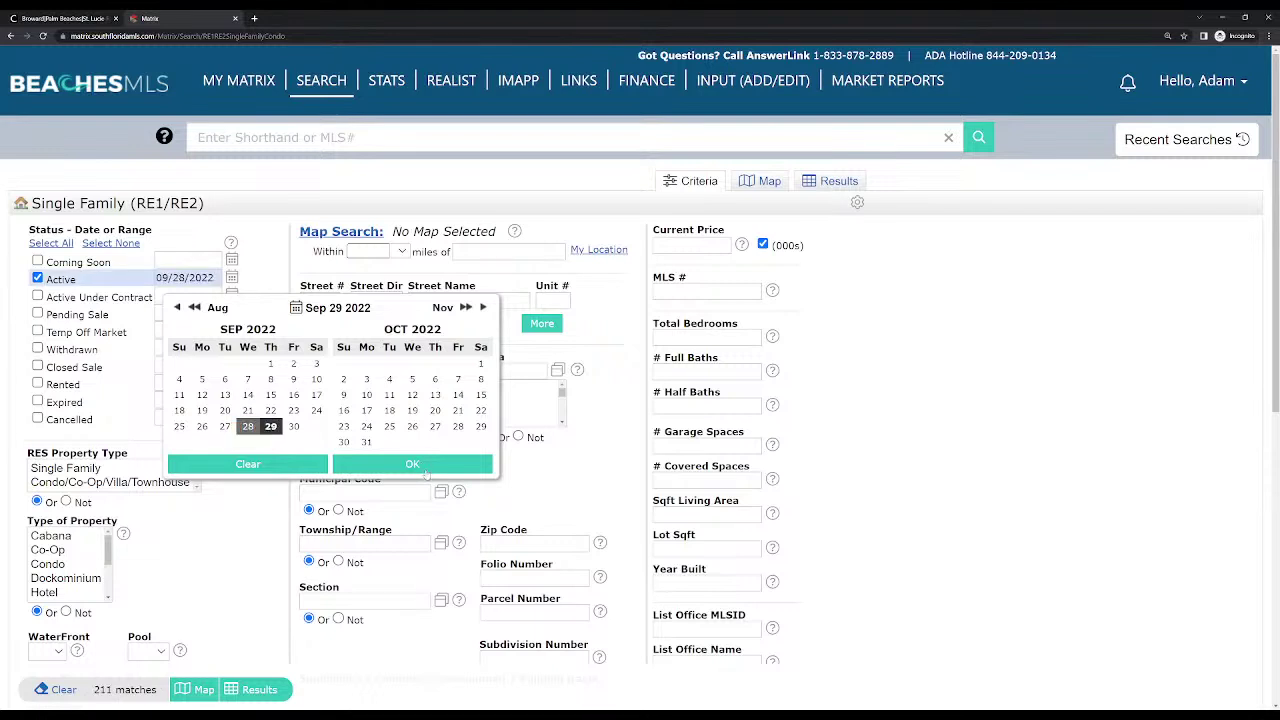
left_click(170, 278)
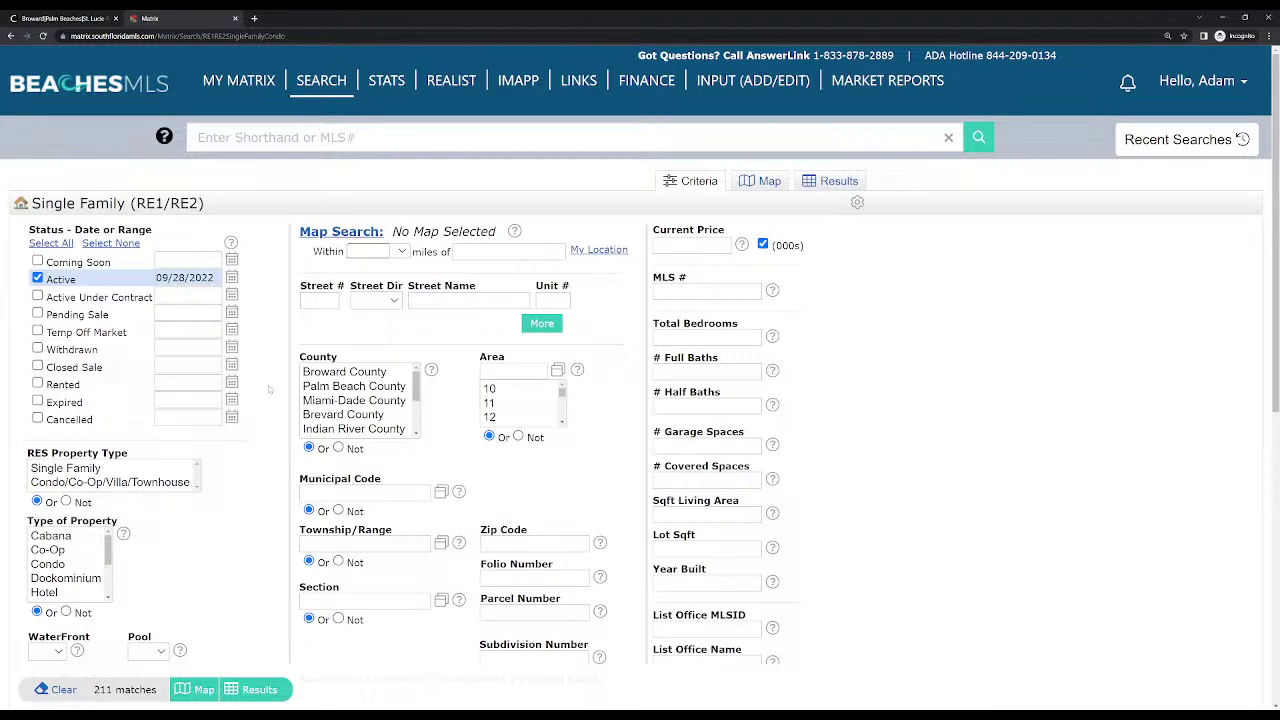
Try Broward County and Palm Beach County together as the county filter and clear both selections
scroll(230, 452, "down", 1)
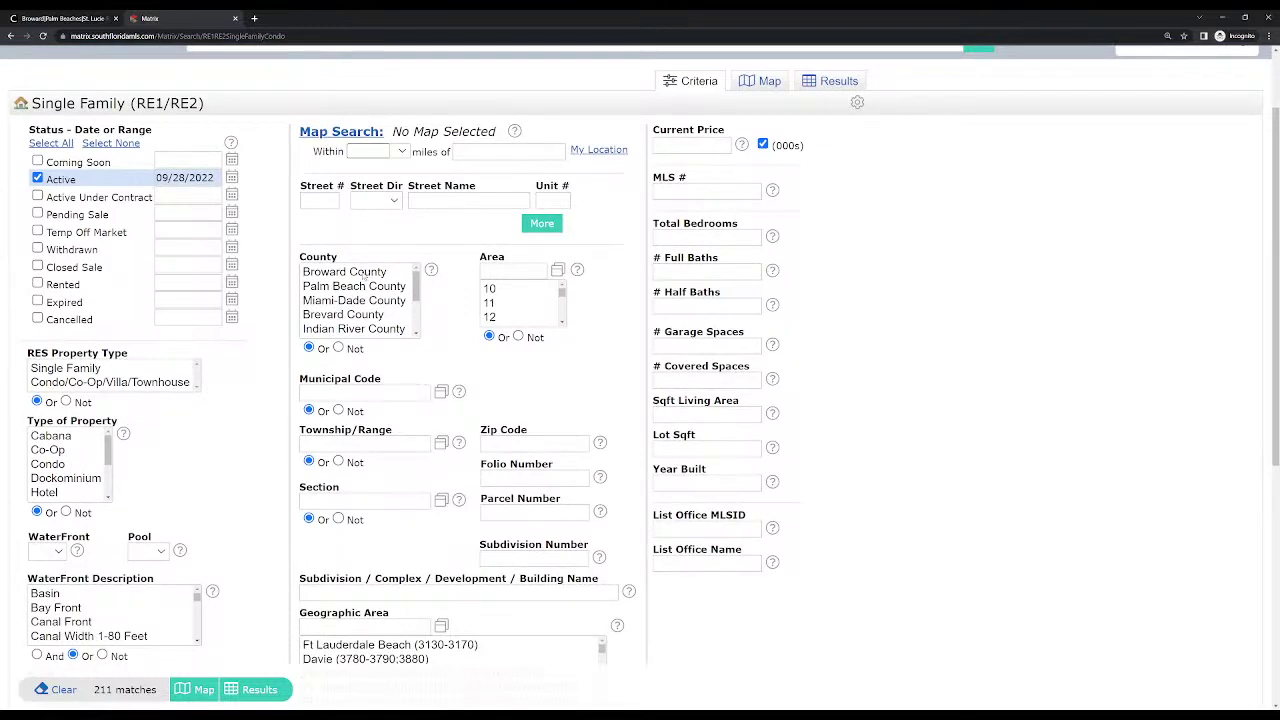
left_click(364, 272)
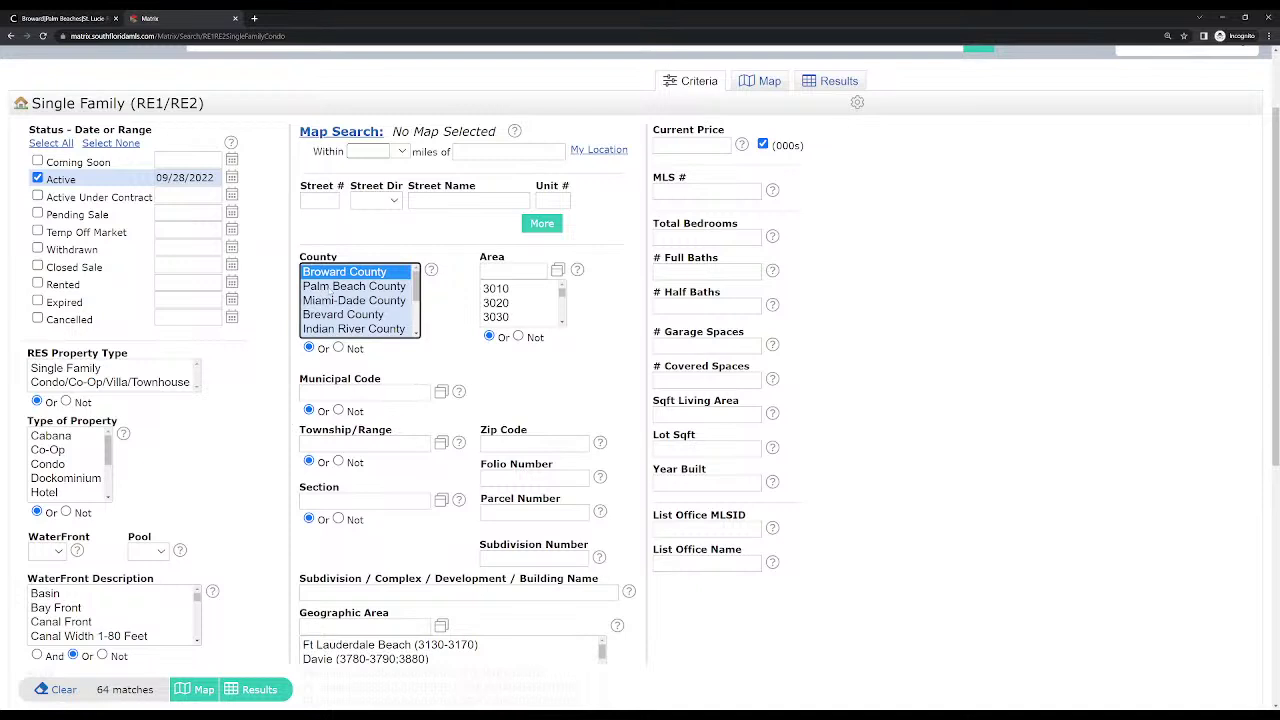
left_click(329, 288, "ctrl")
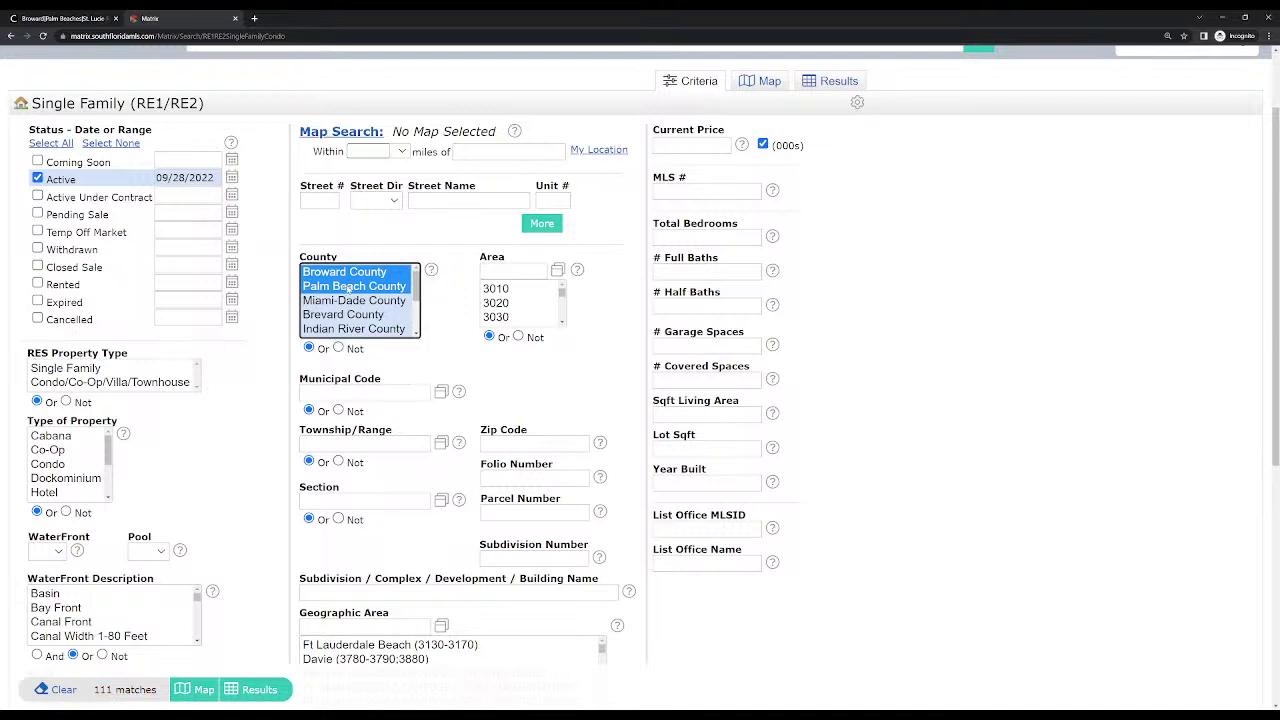
left_click(347, 287, "ctrl")
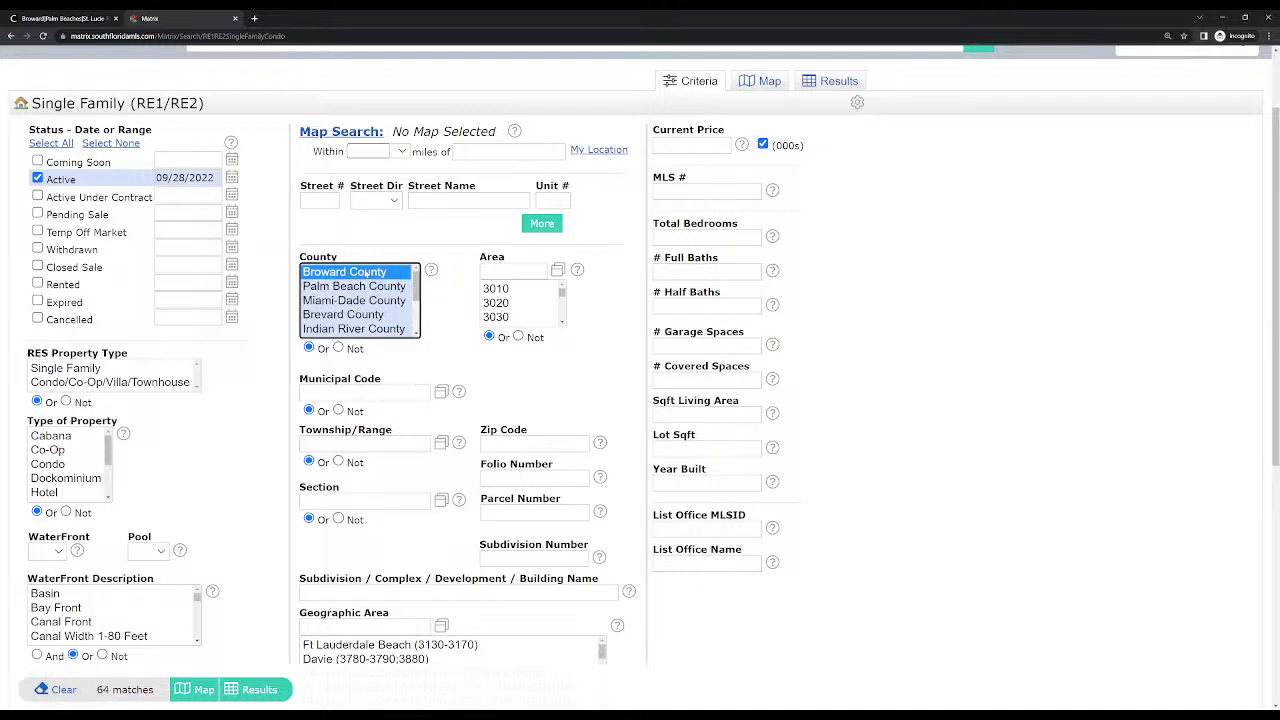
left_click(368, 272, "ctrl")
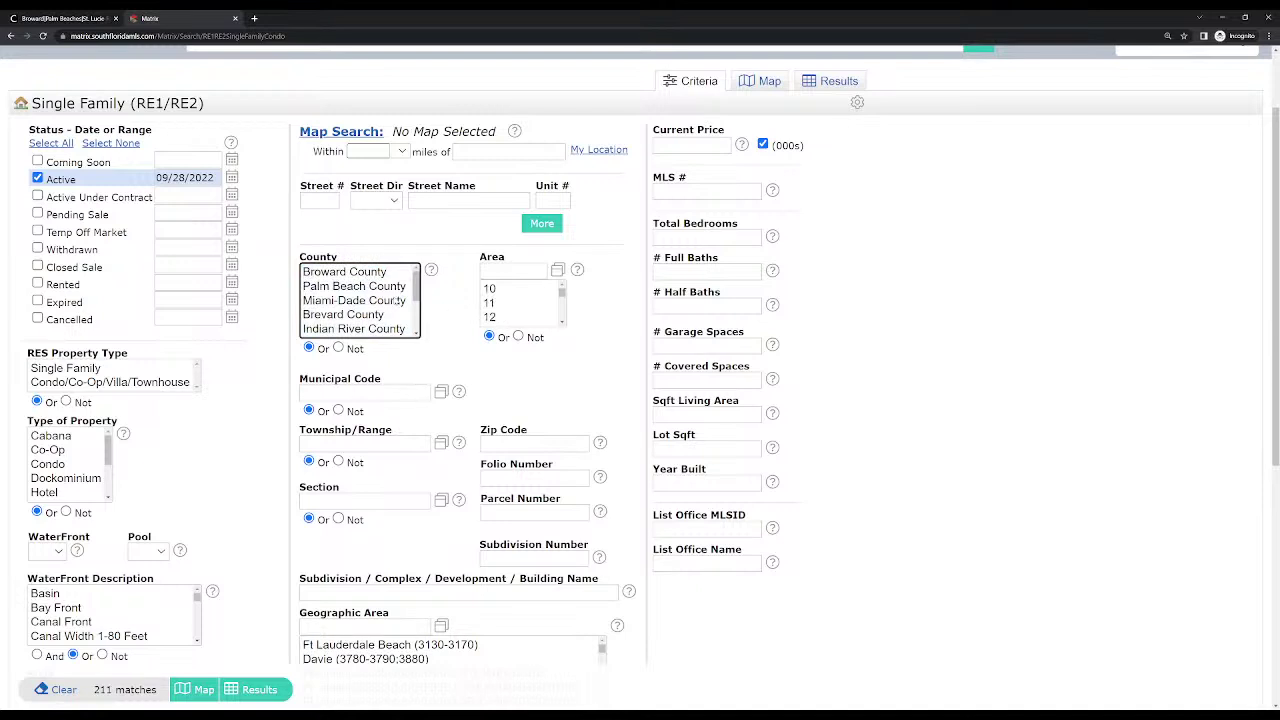
Try Miami-Dade County as the county filter and clear the selection
left_click(357, 301)
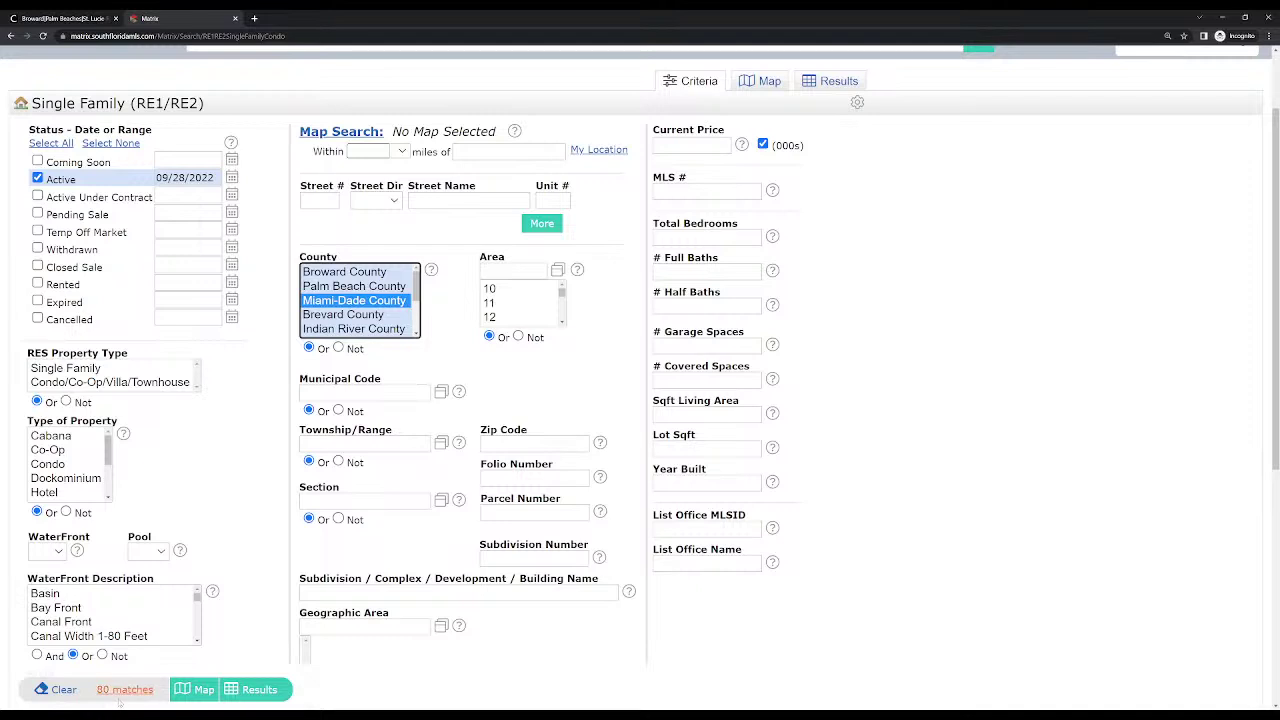
scroll(347, 308, "down", 3)
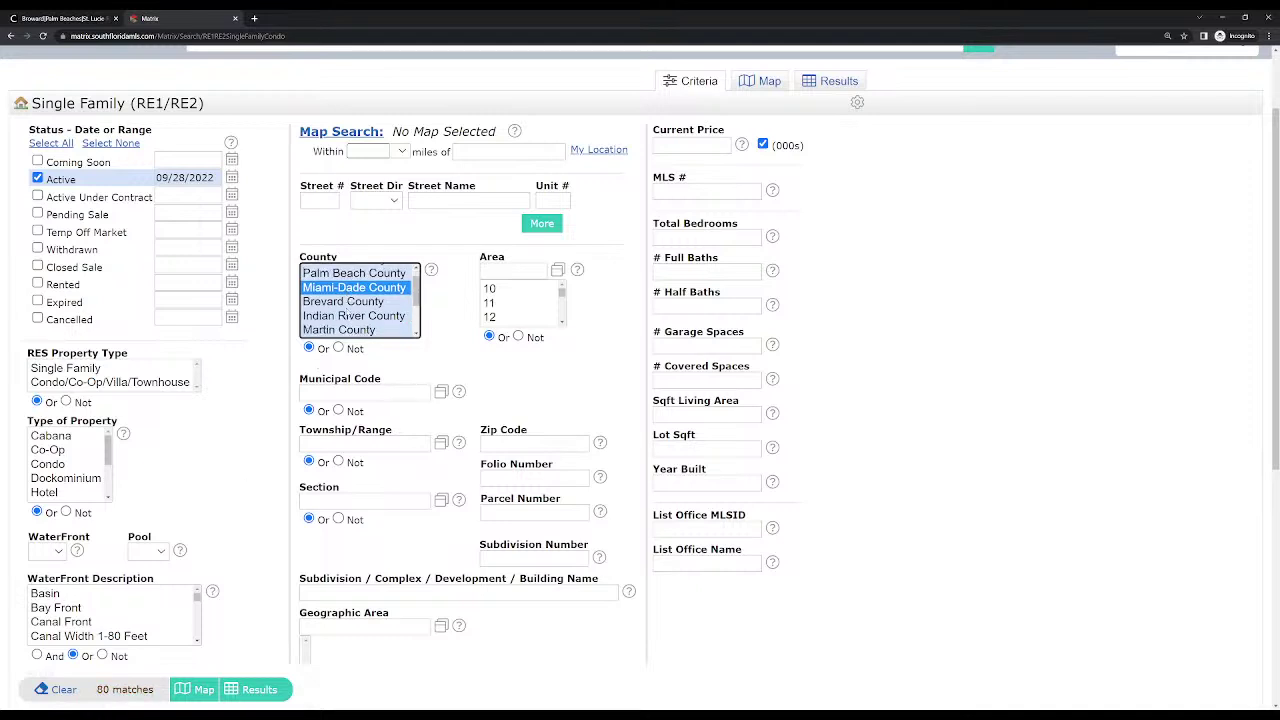
scroll(352, 313, "up", 3)
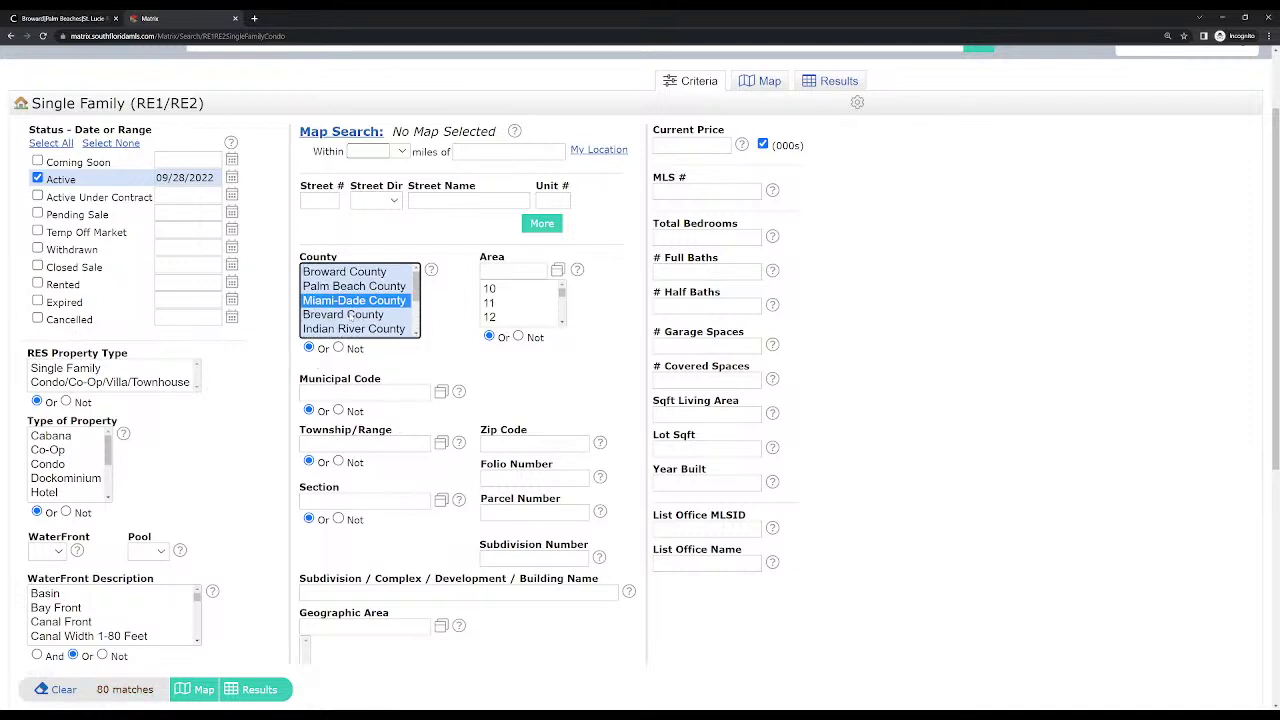
left_click(355, 301)
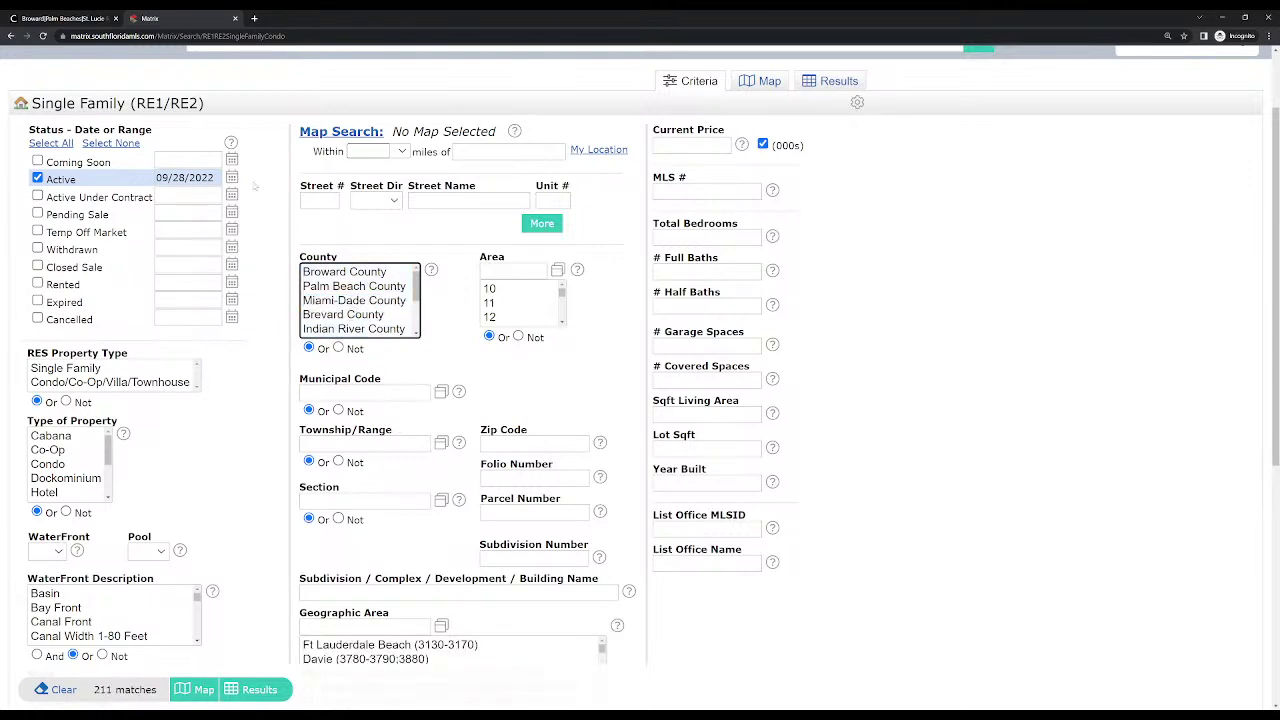
scroll(886, 368, "up", 1)
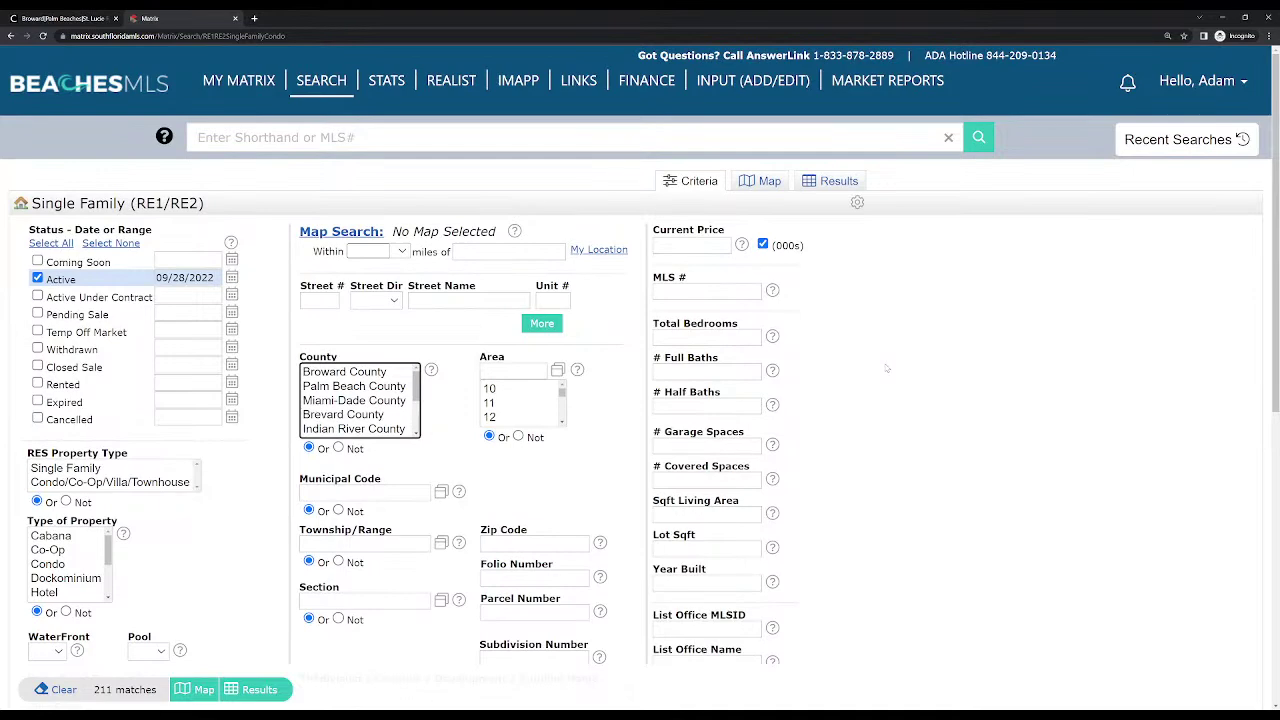
Restrict the search to Broward County and display the matching listings on the map
left_click(771, 185)
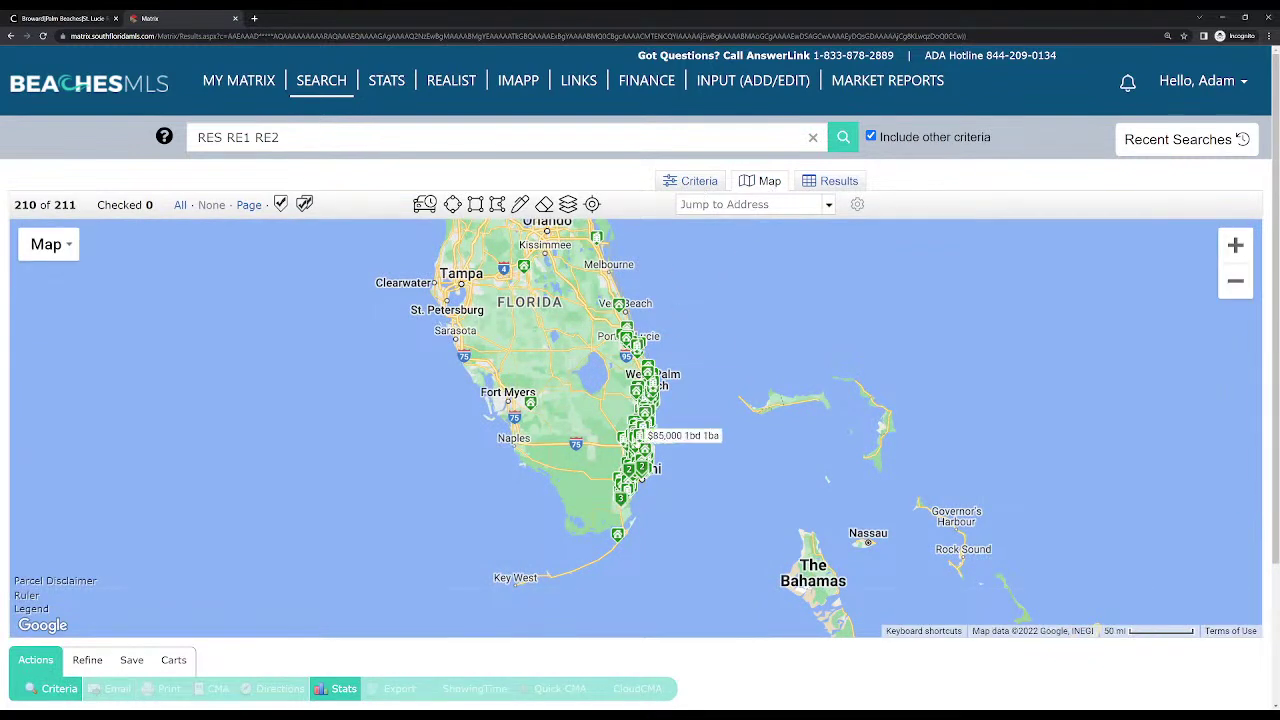
left_click(696, 186)
left_click(337, 372)
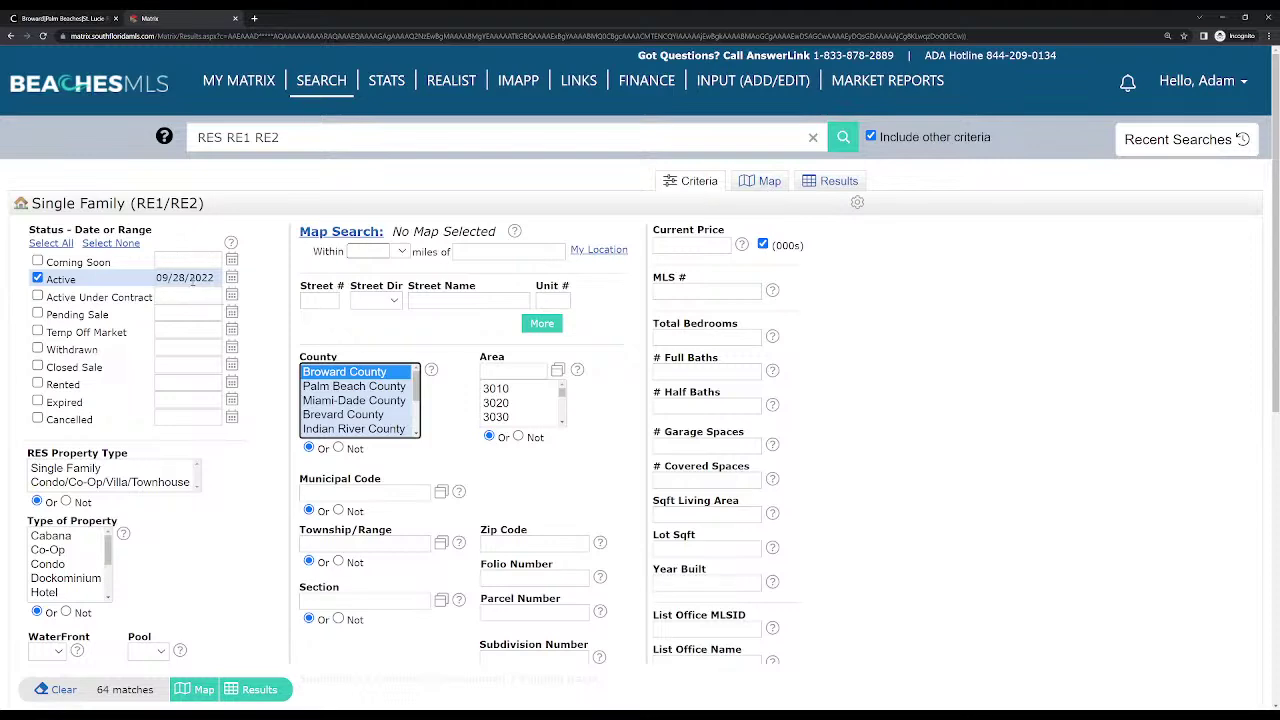
left_click(764, 181)
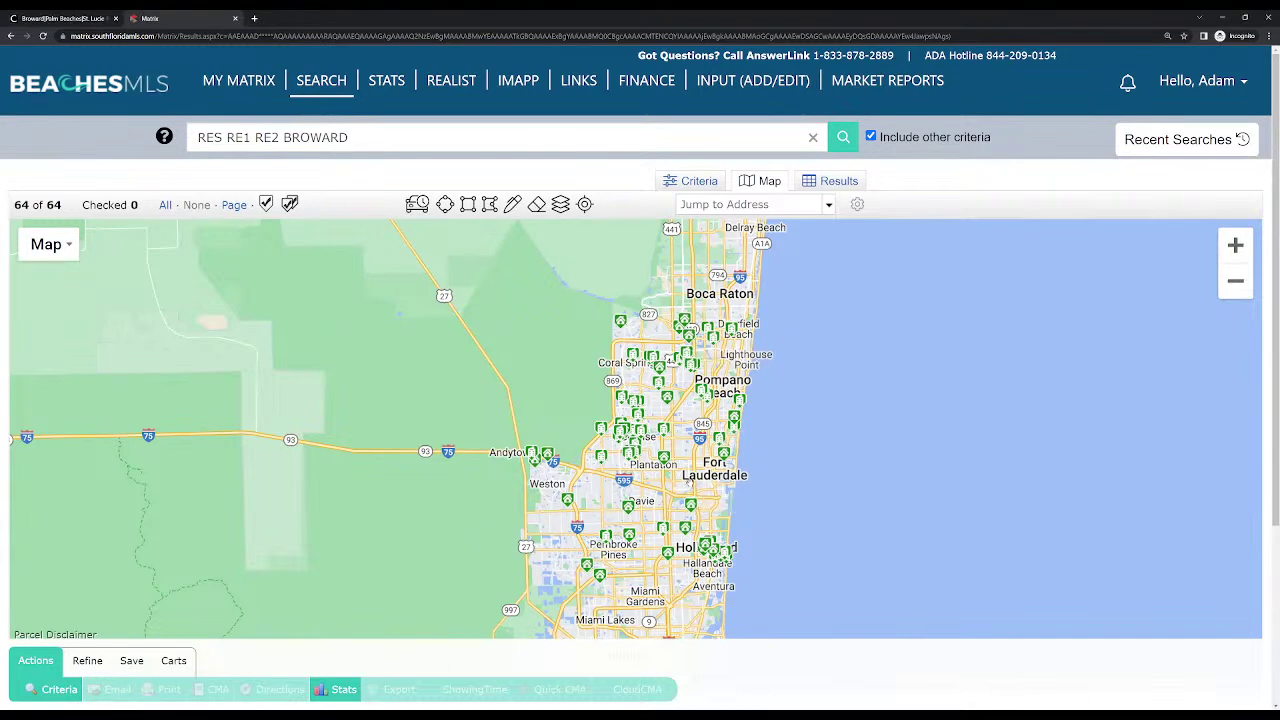
scroll(690, 485, "down", 1)
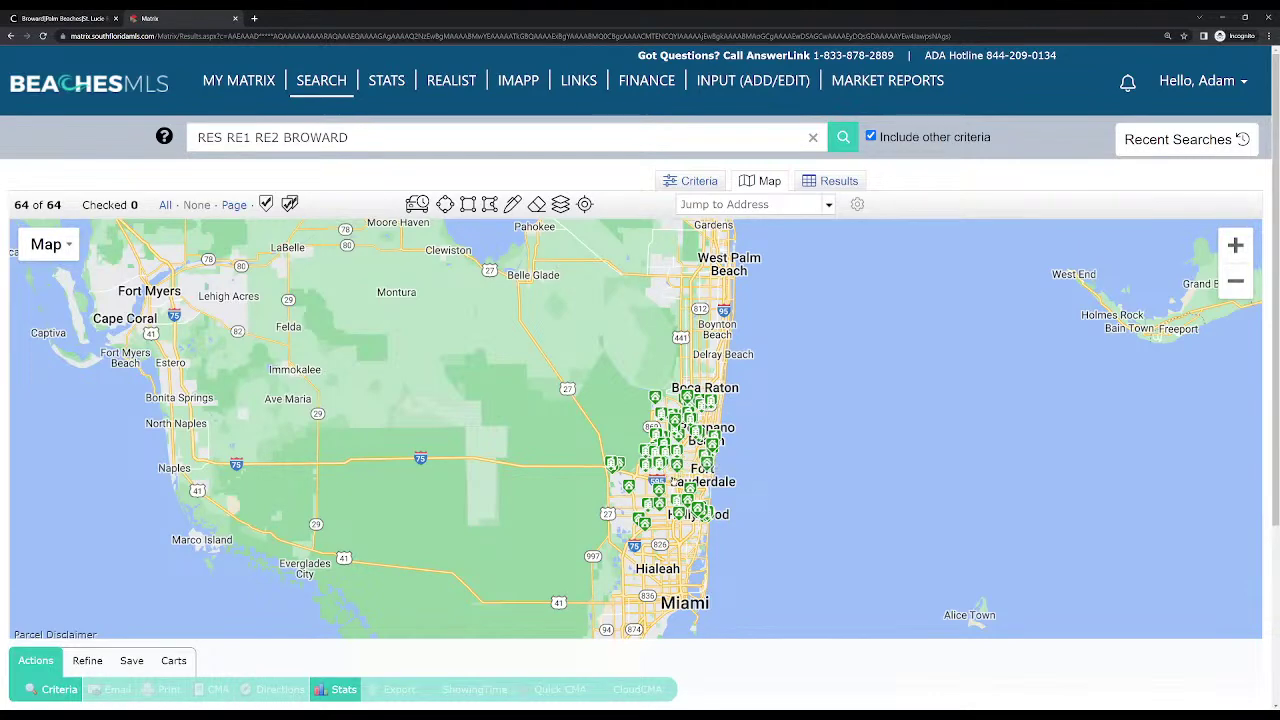
scroll(677, 485, "up", 1)
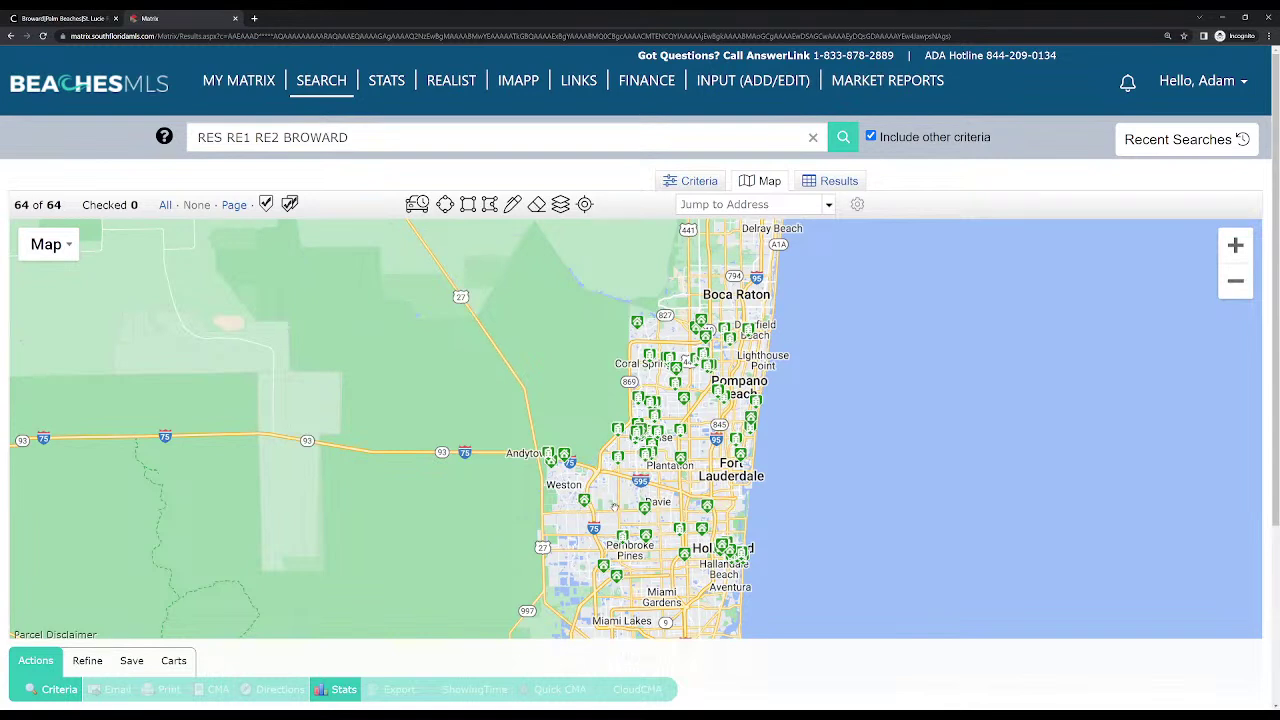
Review the Broward County matches as a results list and examine the Weston area closely on the map
left_click(836, 182)
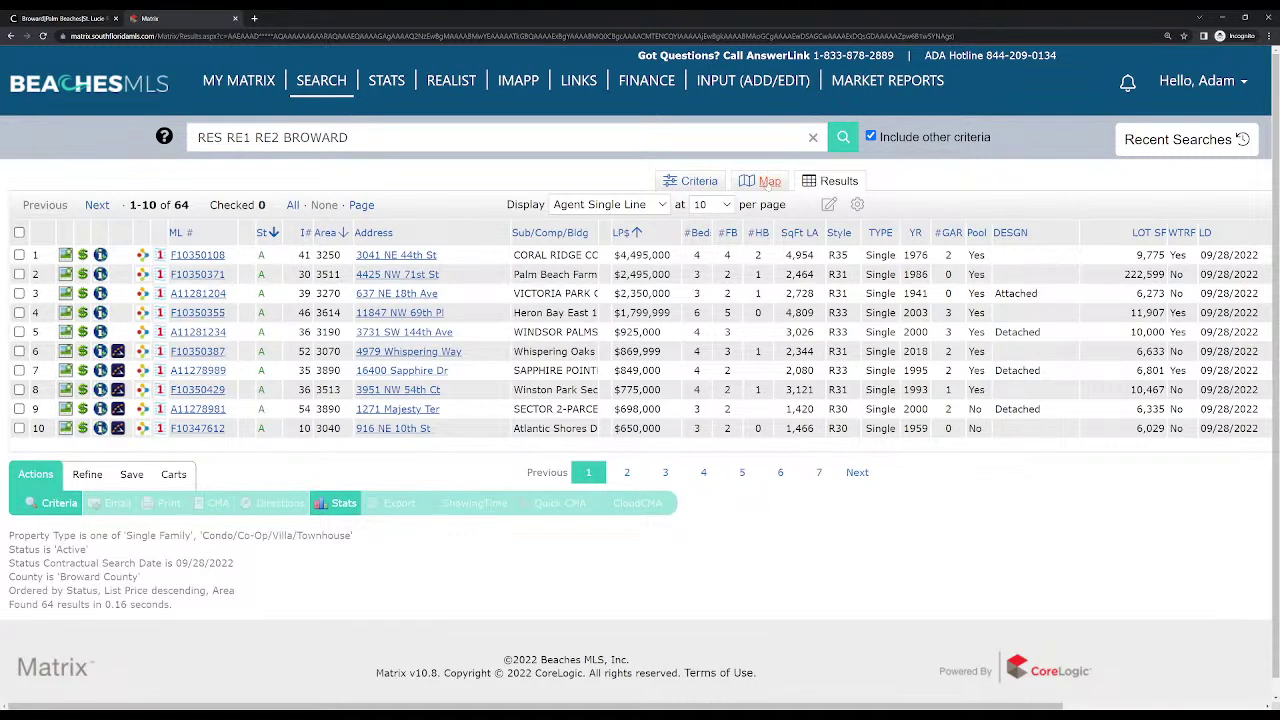
left_click(764, 183)
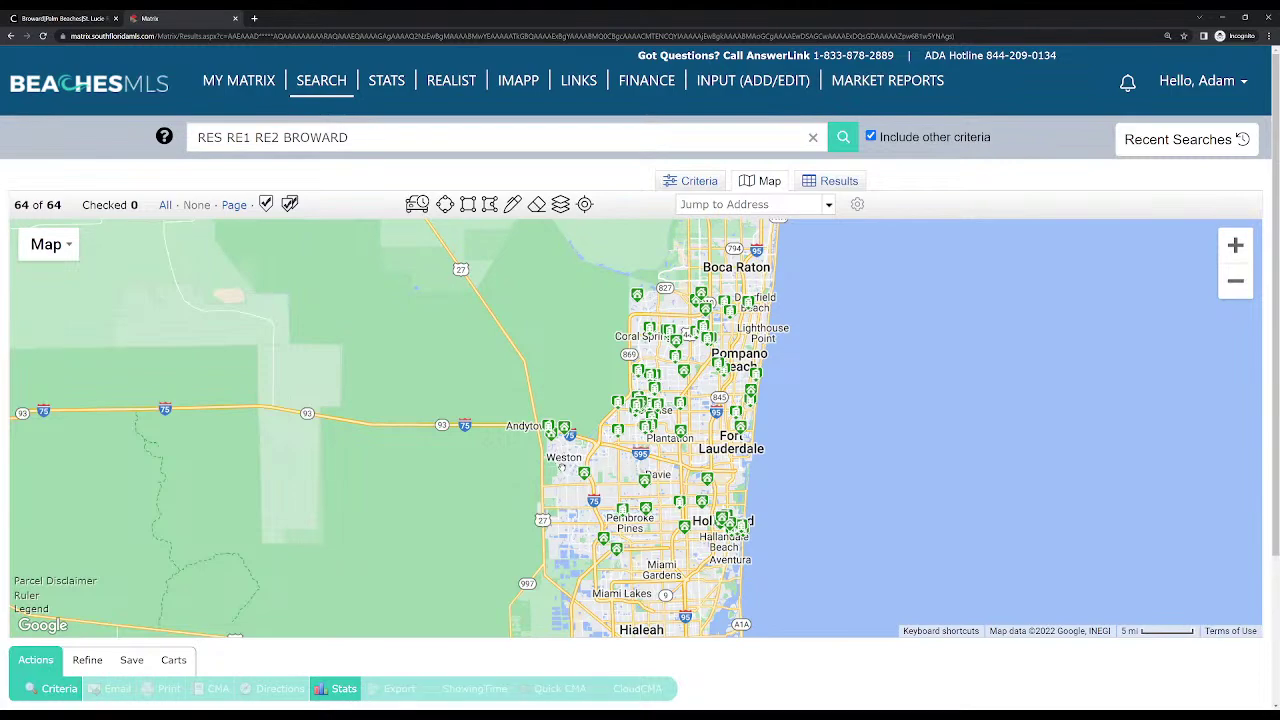
scroll(565, 468, "up", 4)
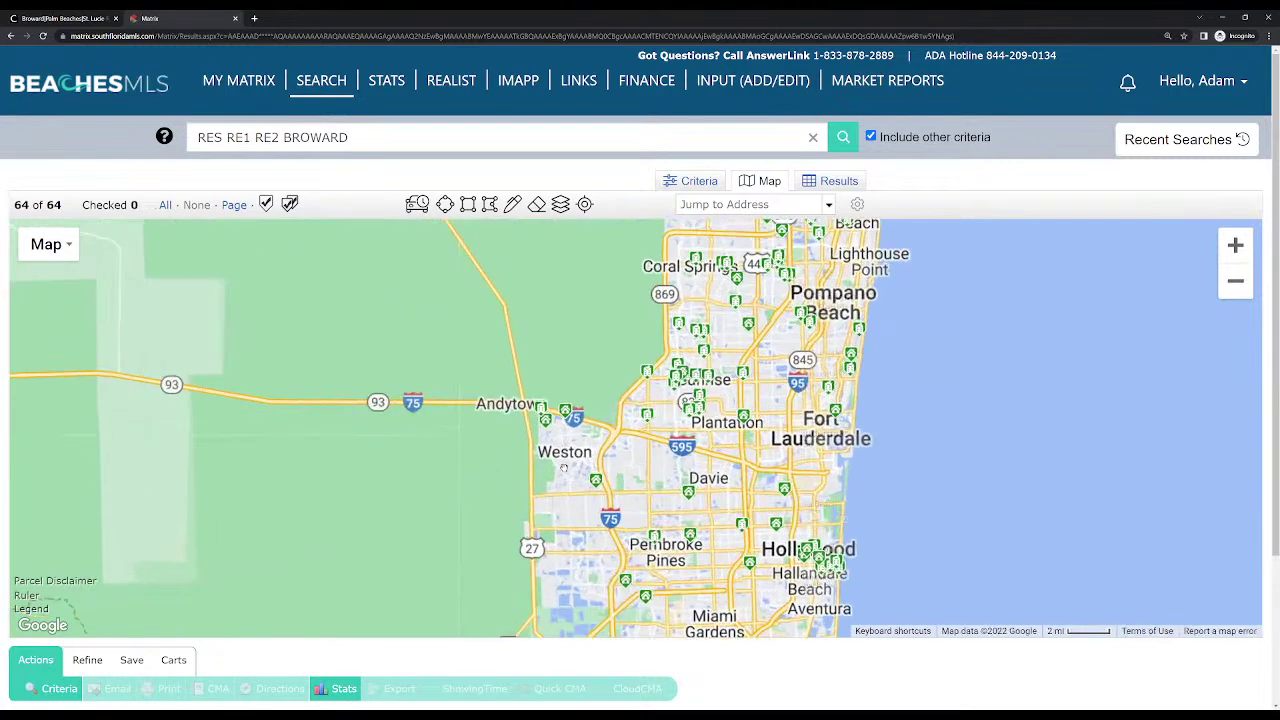
scroll(565, 470, "down", 2)
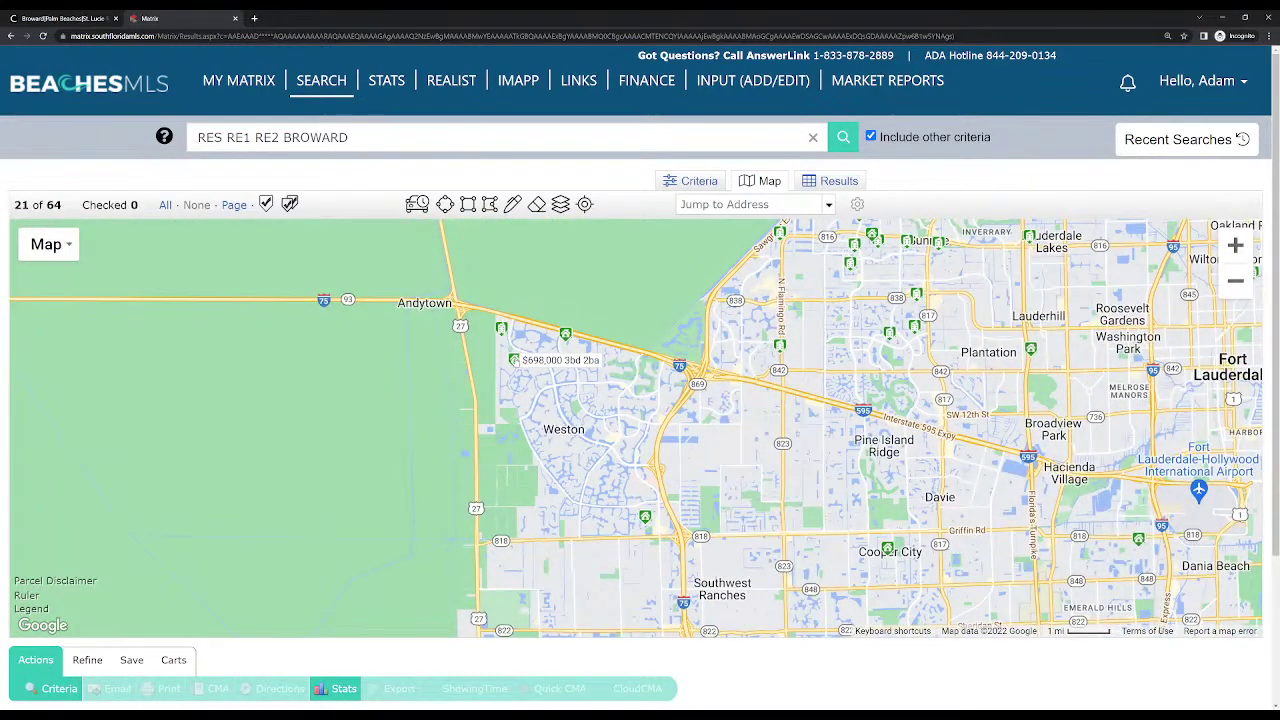
scroll(570, 337, "down", 1)
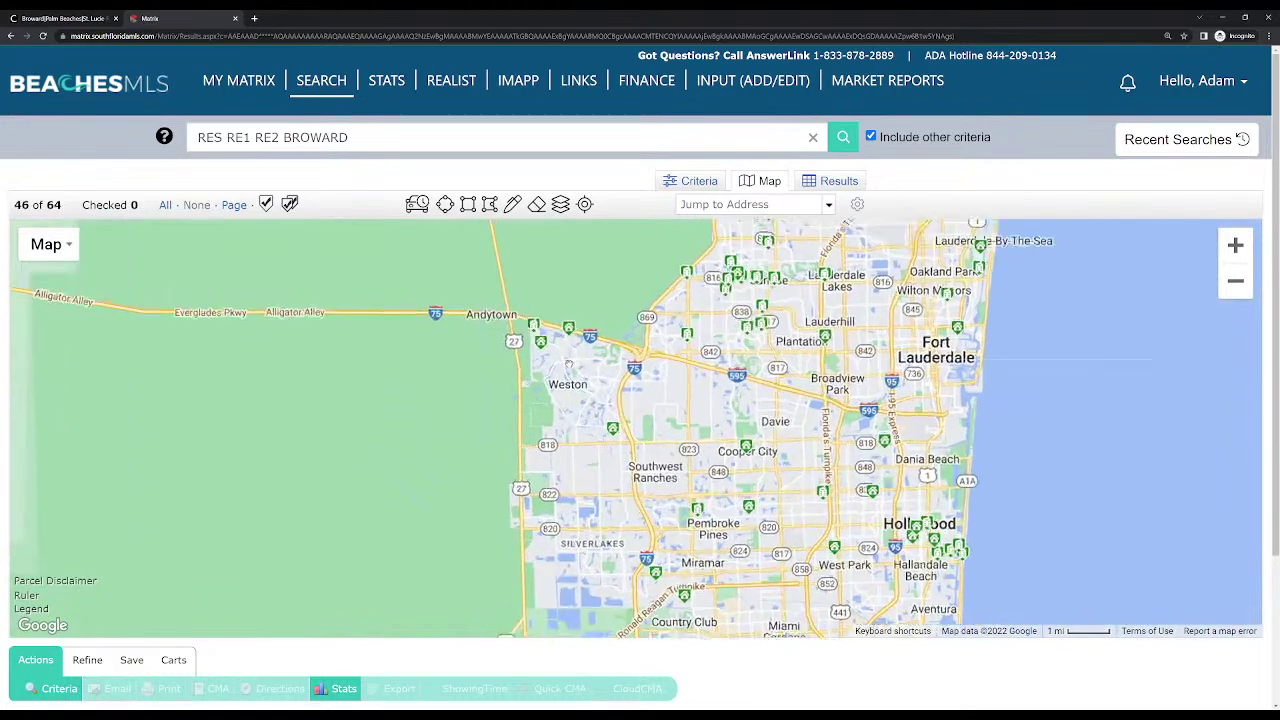
scroll(613, 468, "up", 3)
scroll(613, 468, "up", 3)
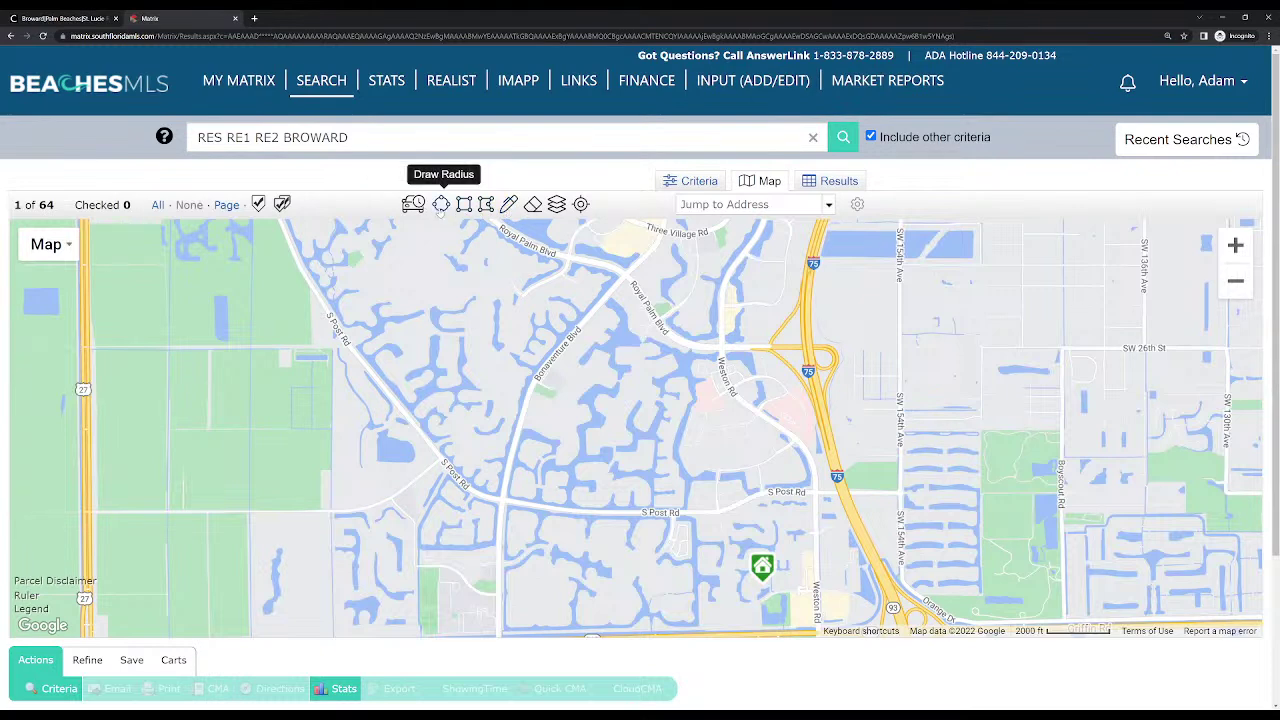
Draw a search circle with a radius of about 0.92 miles around Royal Palm Blvd in Weston and open its shape options
left_click(441, 205)
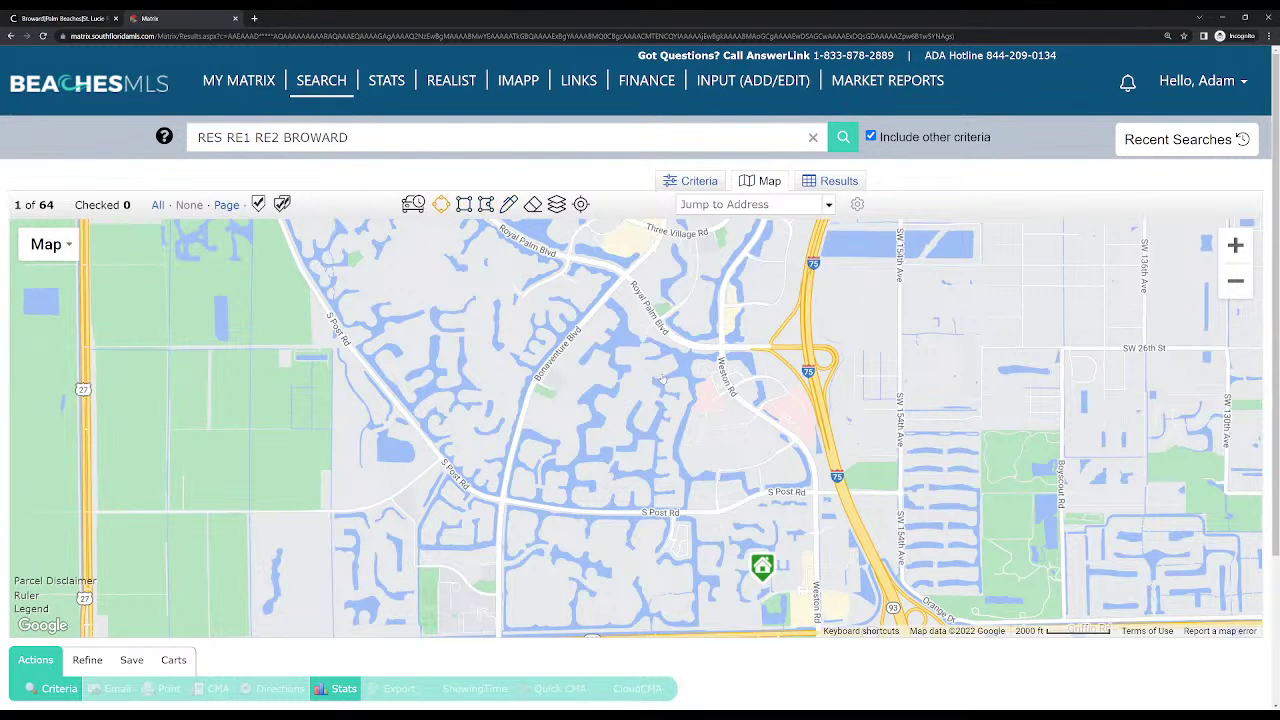
left_click_drag(640, 350, 762, 437)
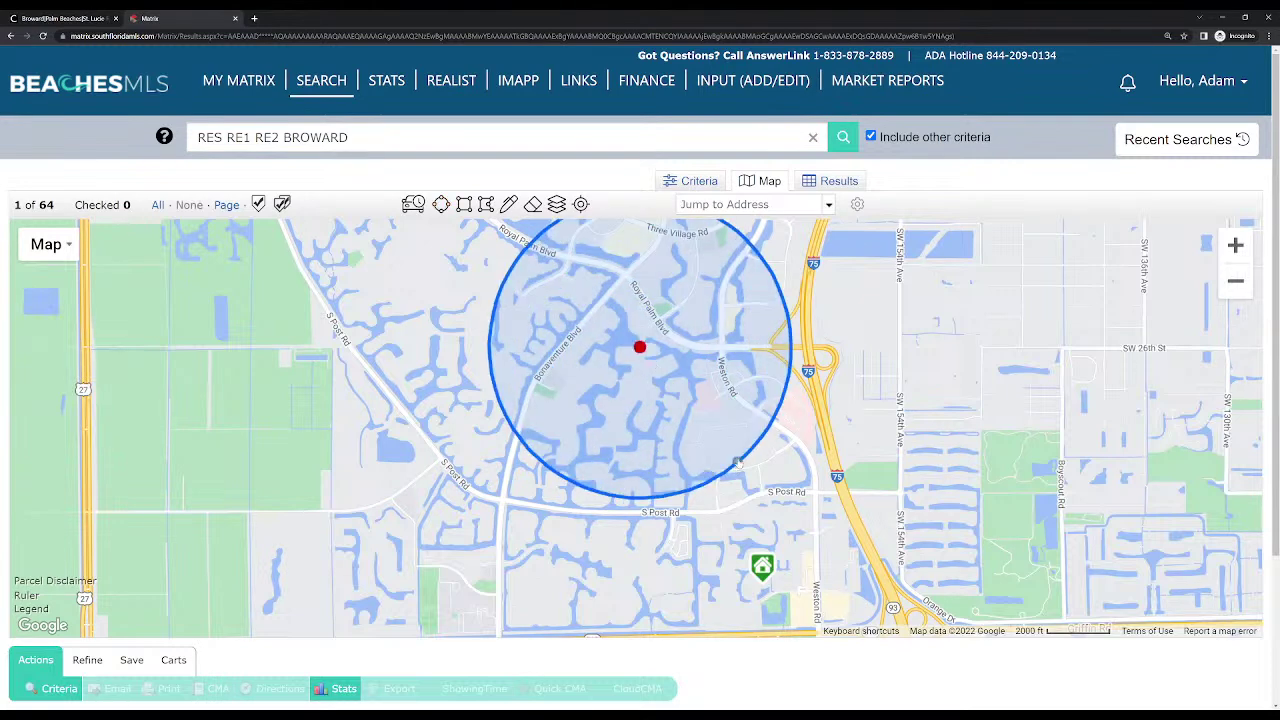
left_click_drag(837, 313, 839, 434)
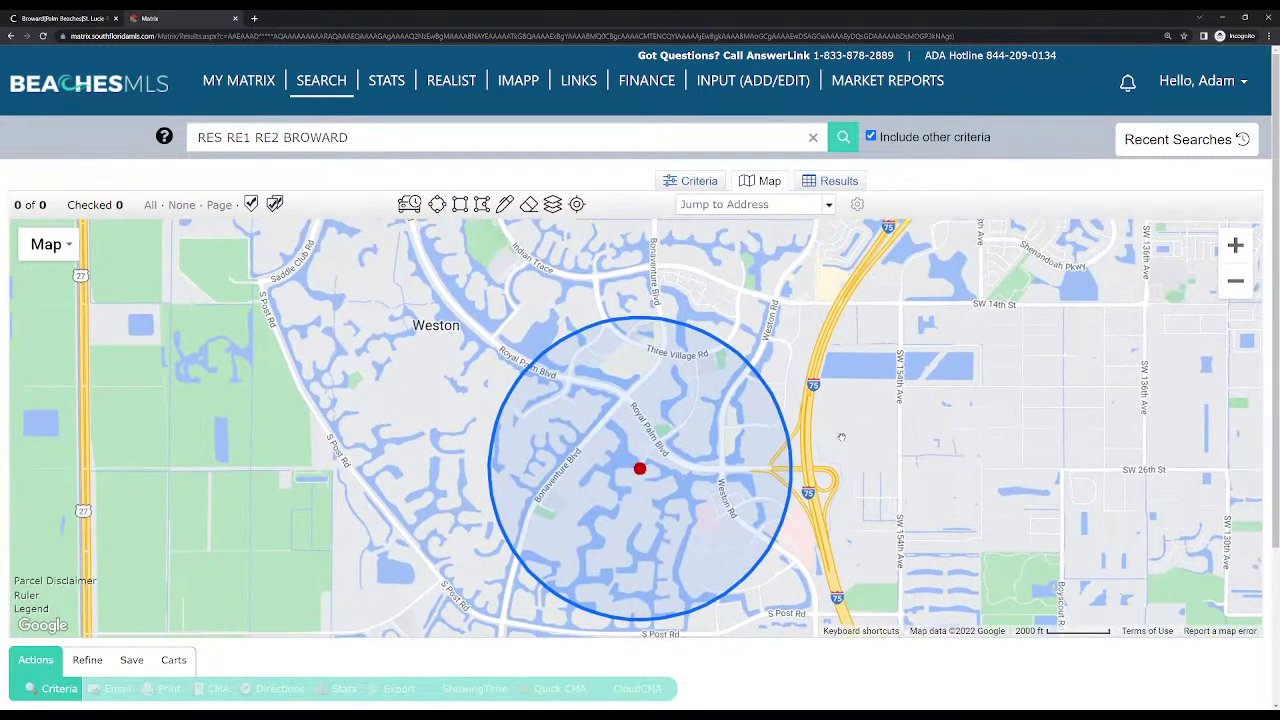
left_click(640, 470)
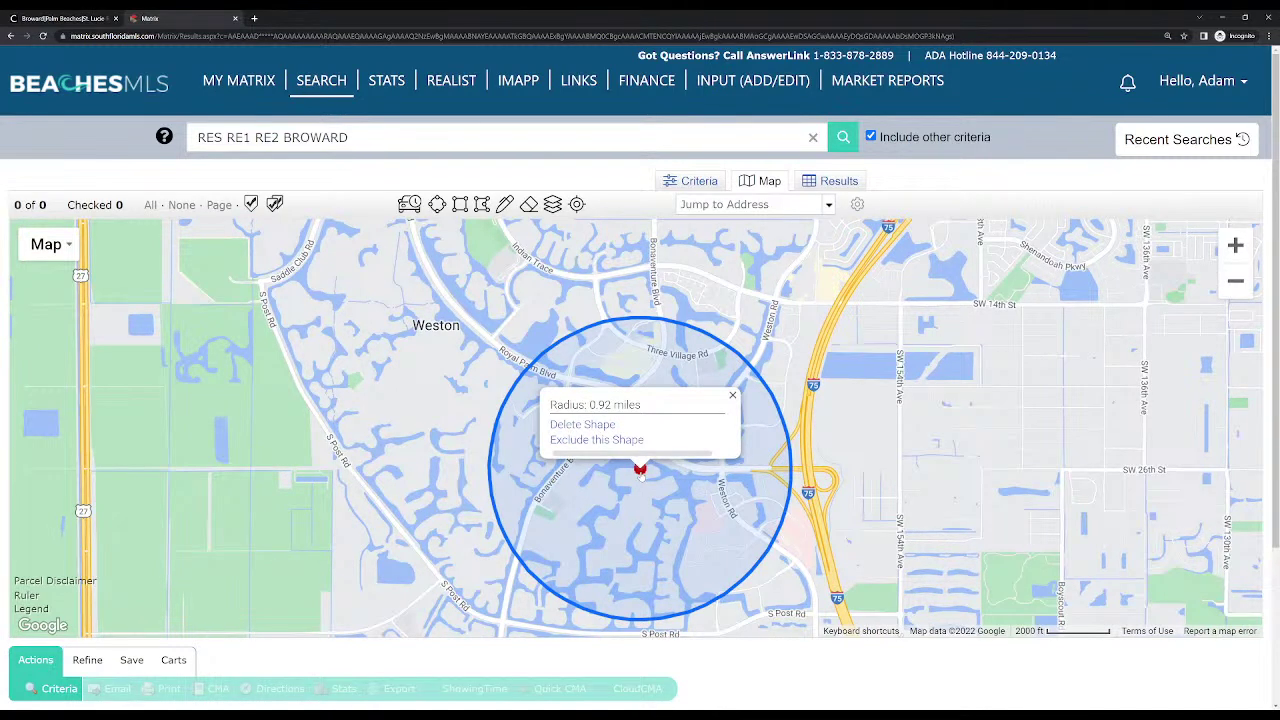
Add a second search circle of about 1.23 miles radius over Weston and a rectangle between Saddle Club Rd and I-75
left_click_drag(362, 267, 434, 440)
left_click(437, 204)
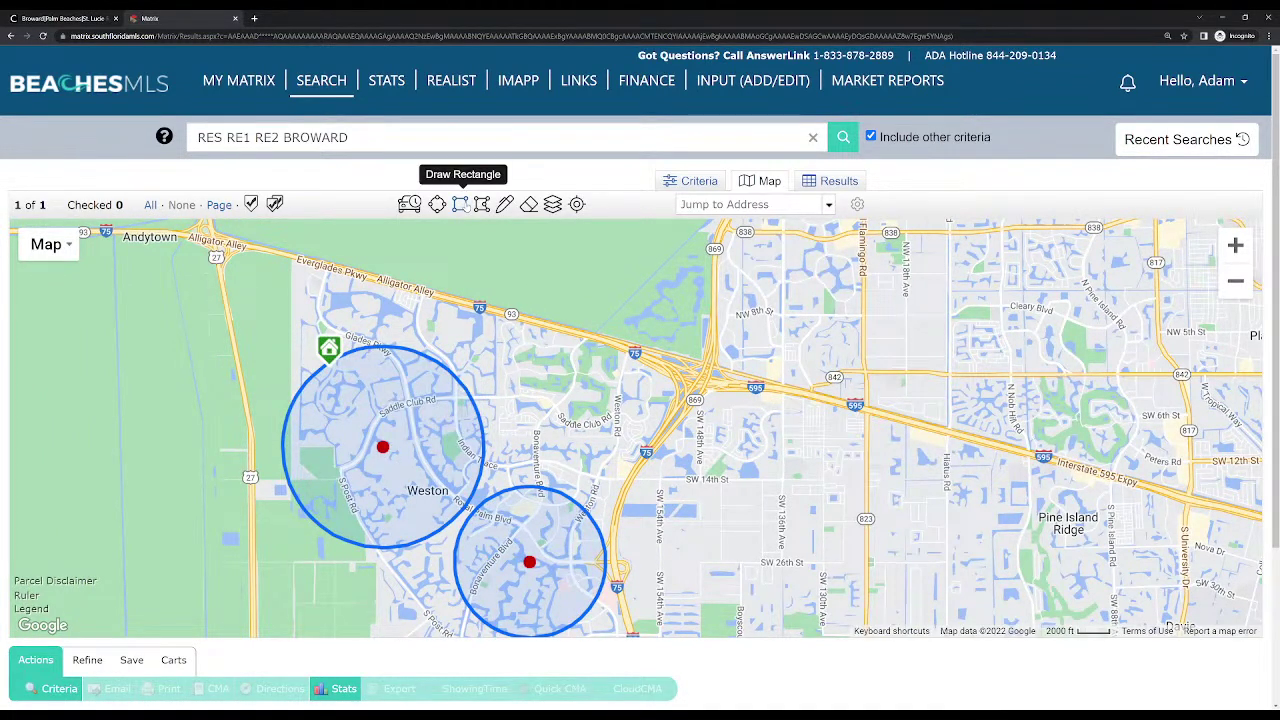
left_click(460, 204)
mouse_move(516, 346)
left_mouse_down()
mouse_move(566, 418)
mouse_move(622, 465)
mouse_move(699, 480)
left_mouse_up()
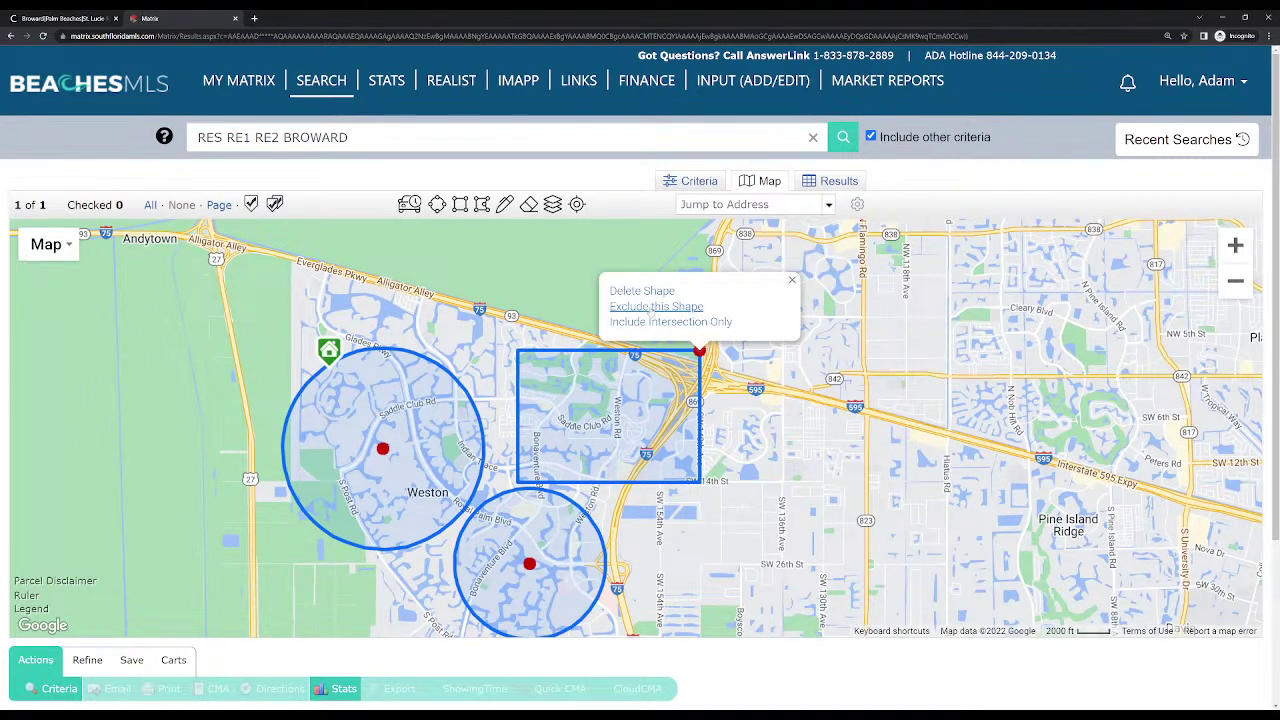
Delete the rectangle and both search circles from the map
left_click(642, 291)
left_click(382, 449)
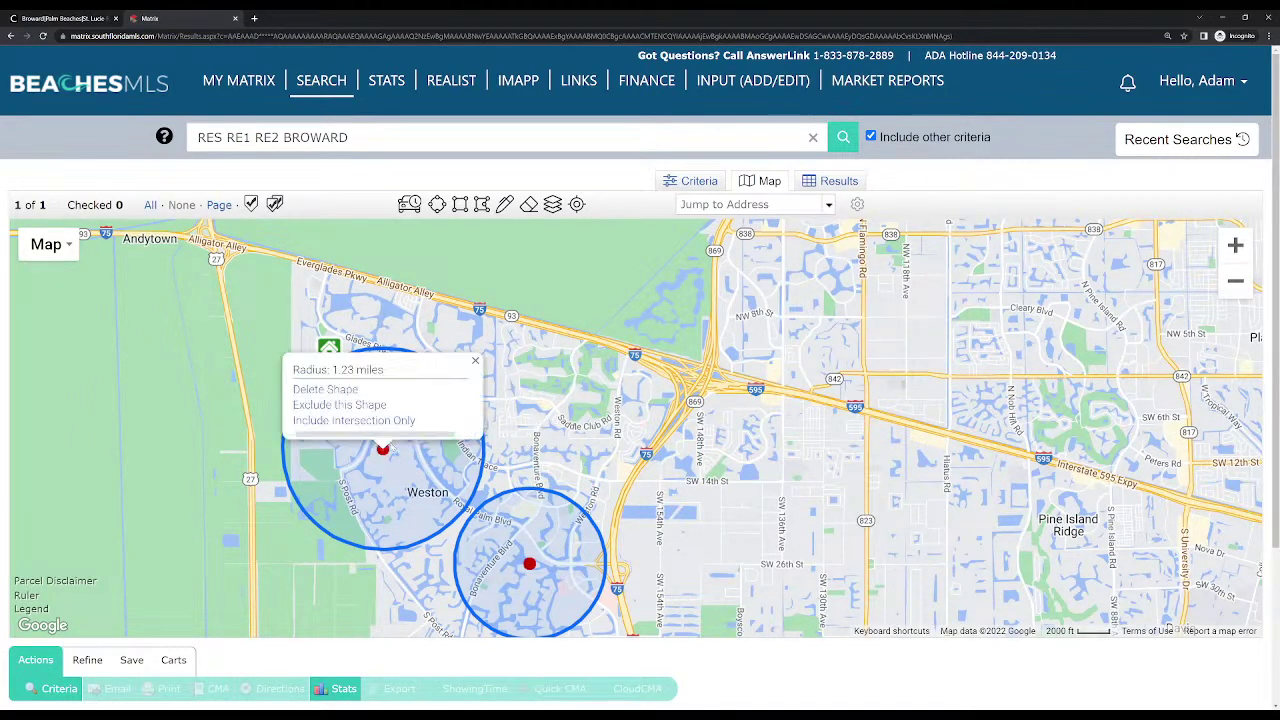
left_click(344, 390)
left_click(529, 566)
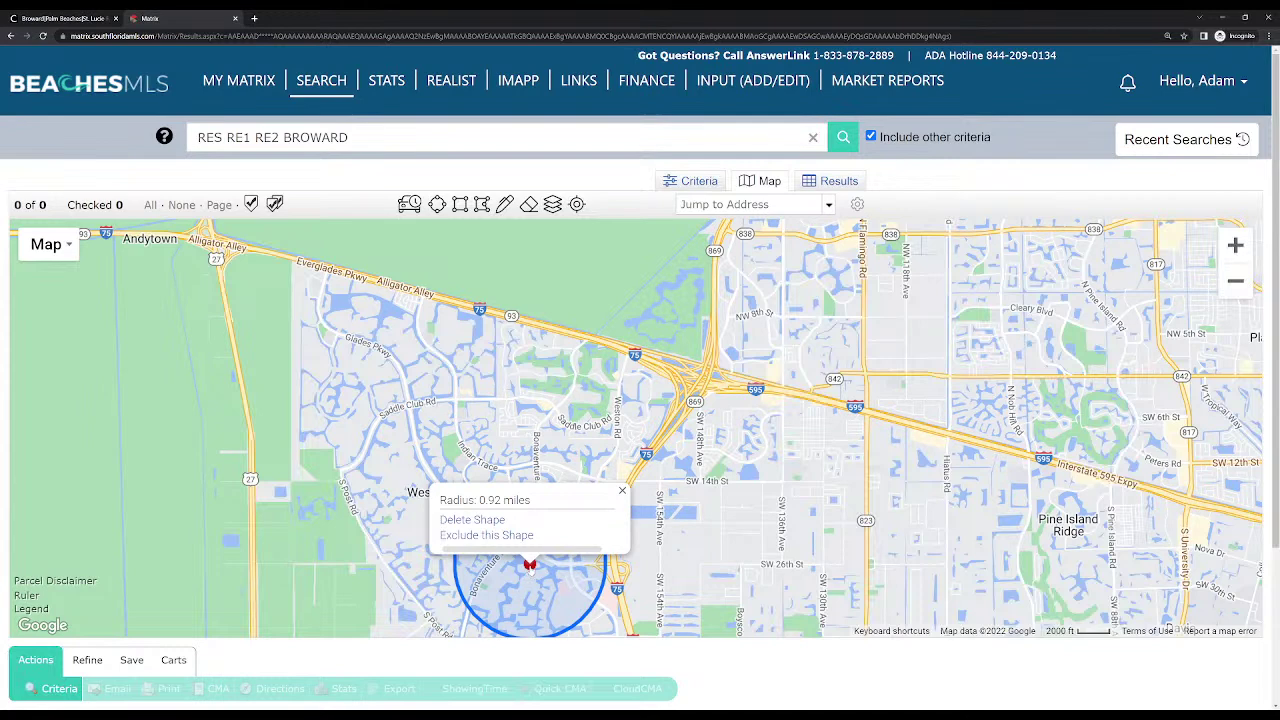
left_click(474, 520)
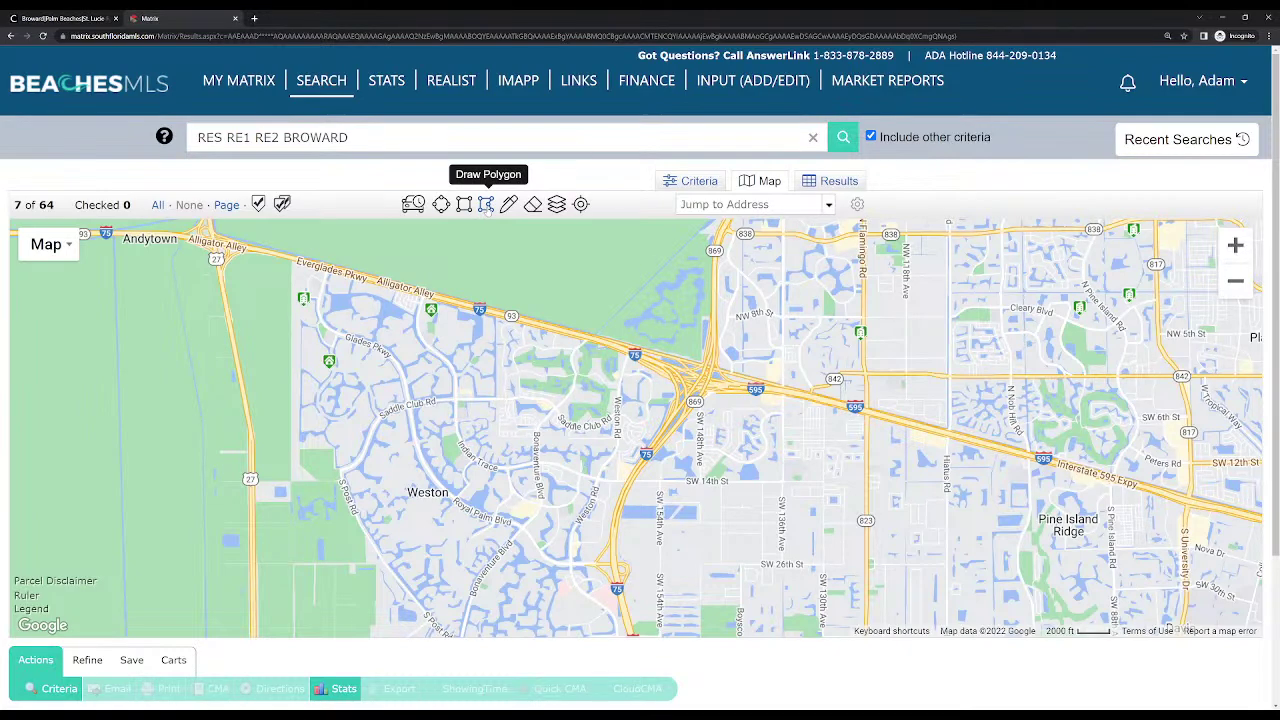
Draw a search polygon around the neighborhoods between Bonaventure Blvd, Royal Palm Blvd and S Post Rd, and delete it
left_click(486, 204)
left_click_drag(549, 611, 549, 438)
scroll(518, 441, "up", 2)
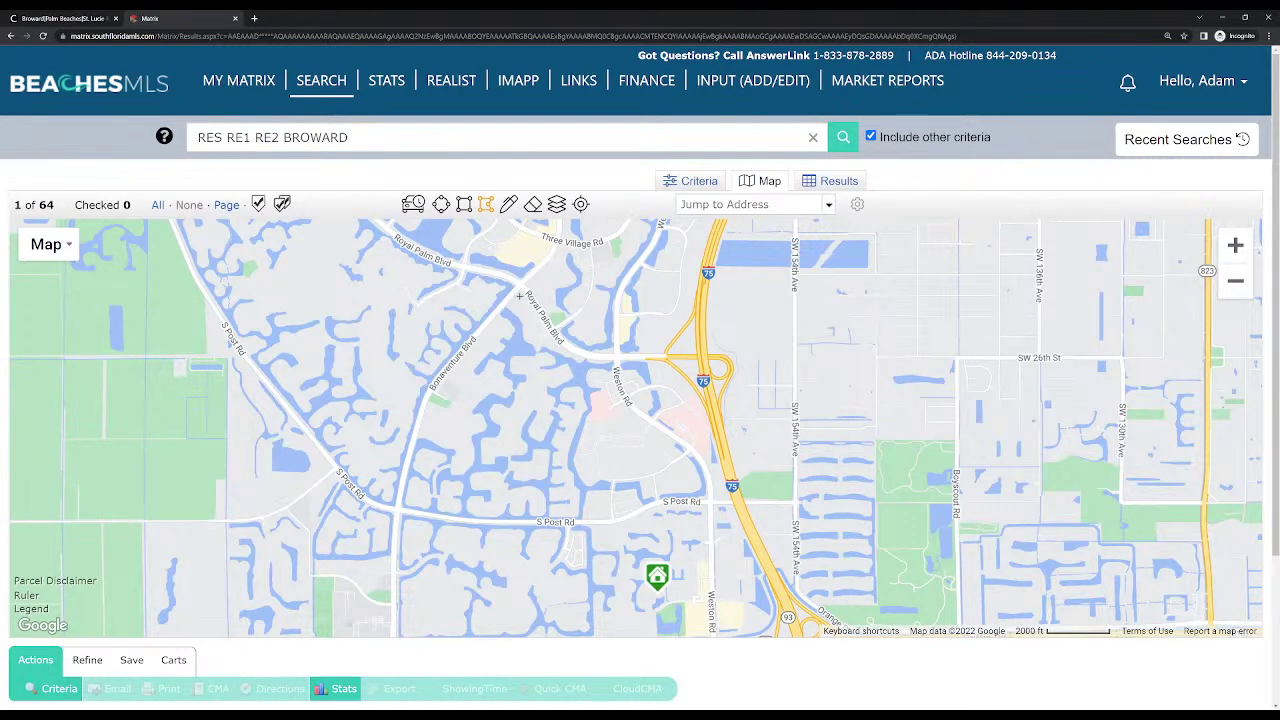
mouse_move(519, 296)
left_mouse_down()
mouse_move(591, 381)
mouse_move(585, 528)
mouse_move(480, 530)
mouse_move(467, 541)
mouse_move(474, 591)
mouse_move(401, 580)
mouse_move(406, 515)
mouse_move(372, 510)
mouse_move(399, 410)
mouse_move(468, 330)
mouse_move(525, 302)
left_mouse_up()
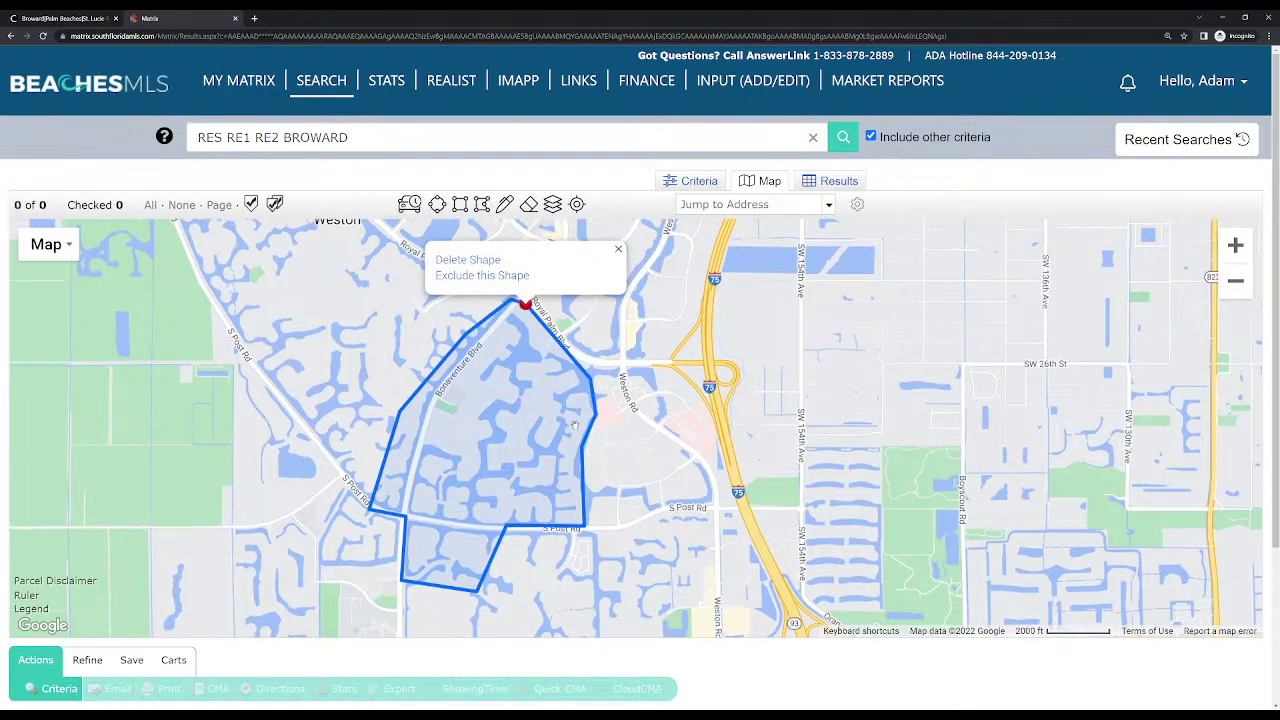
left_click(571, 477)
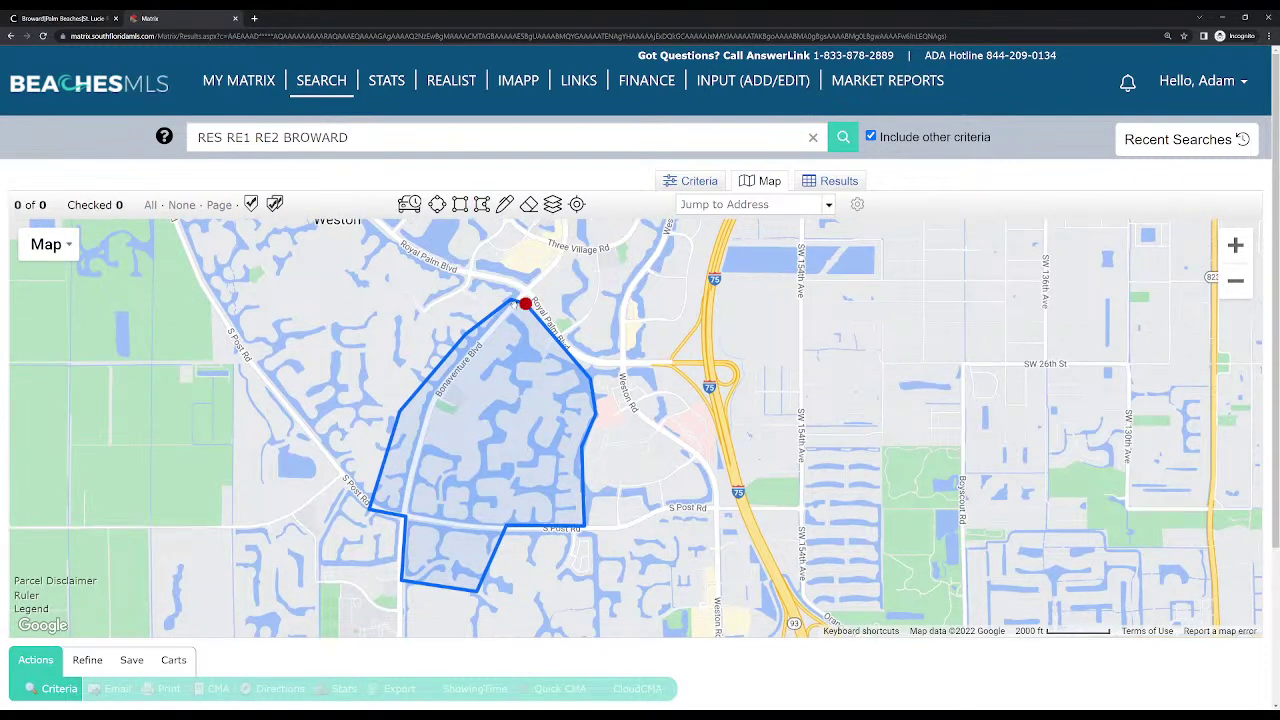
left_click(440, 487)
left_click(588, 523)
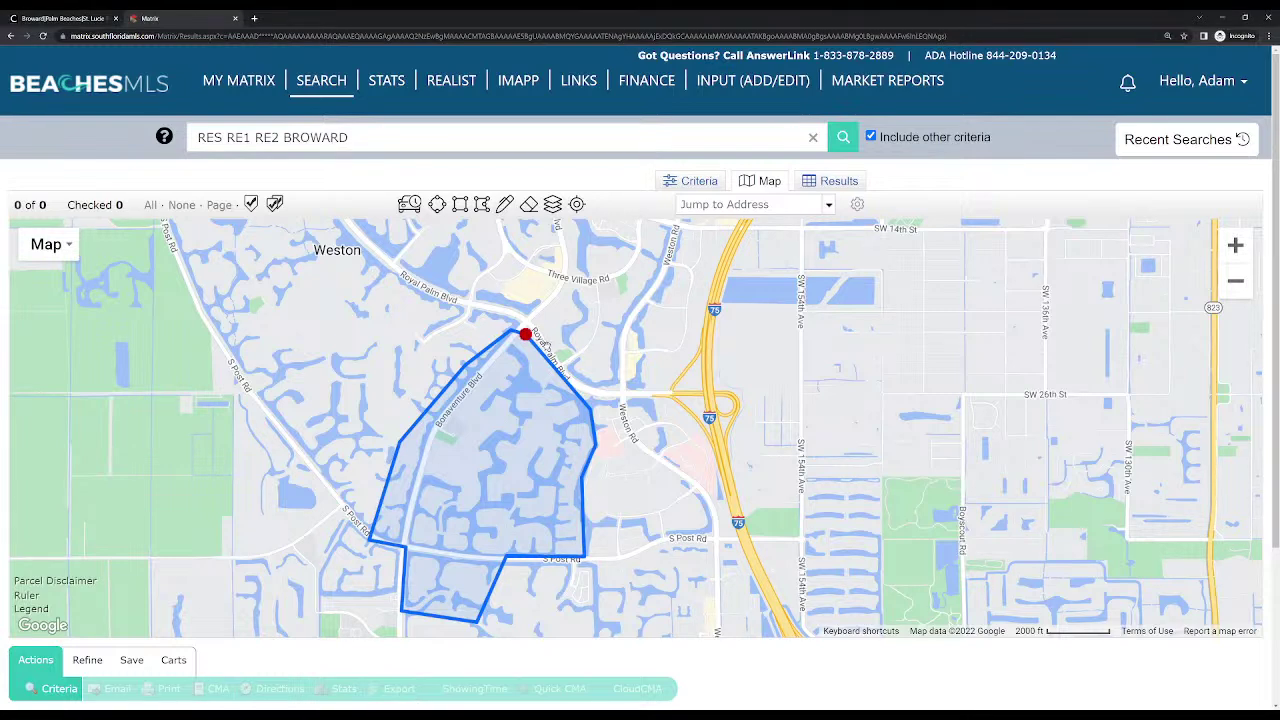
left_click(525, 334)
left_click(483, 292)
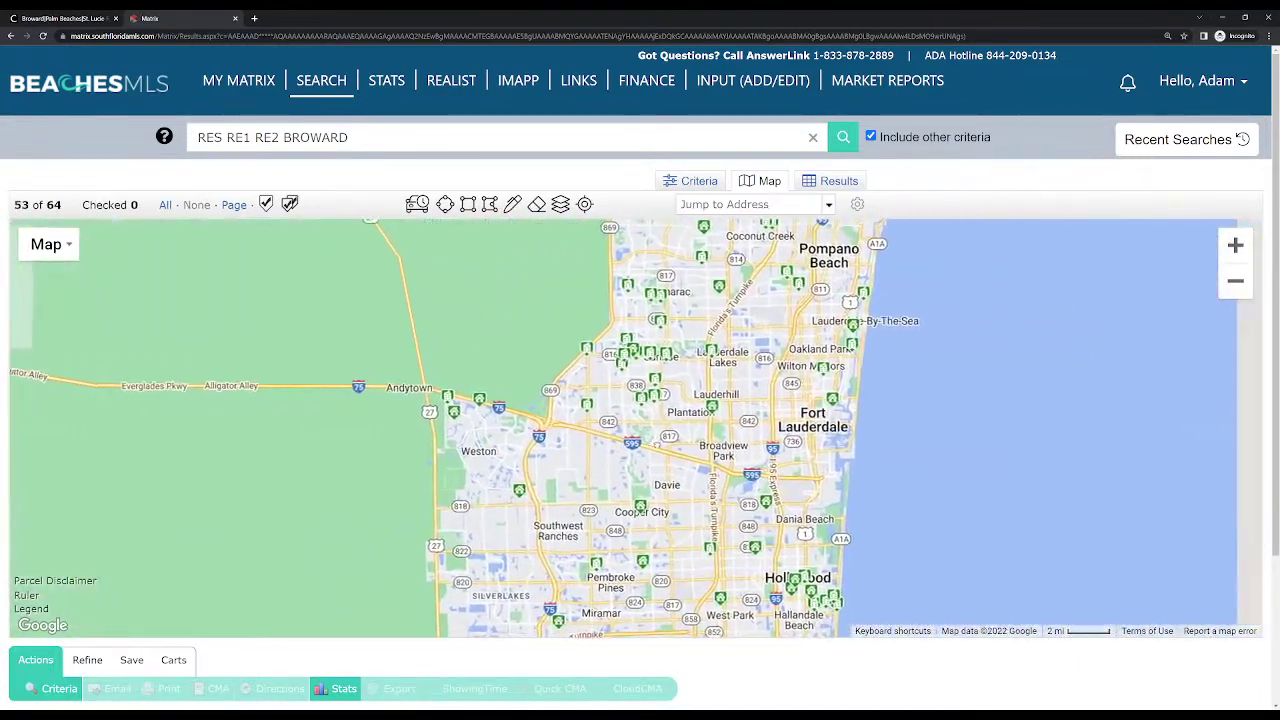
Change the Active status date range in the search criteria to September 1 through September 29, 2022
left_click(708, 184)
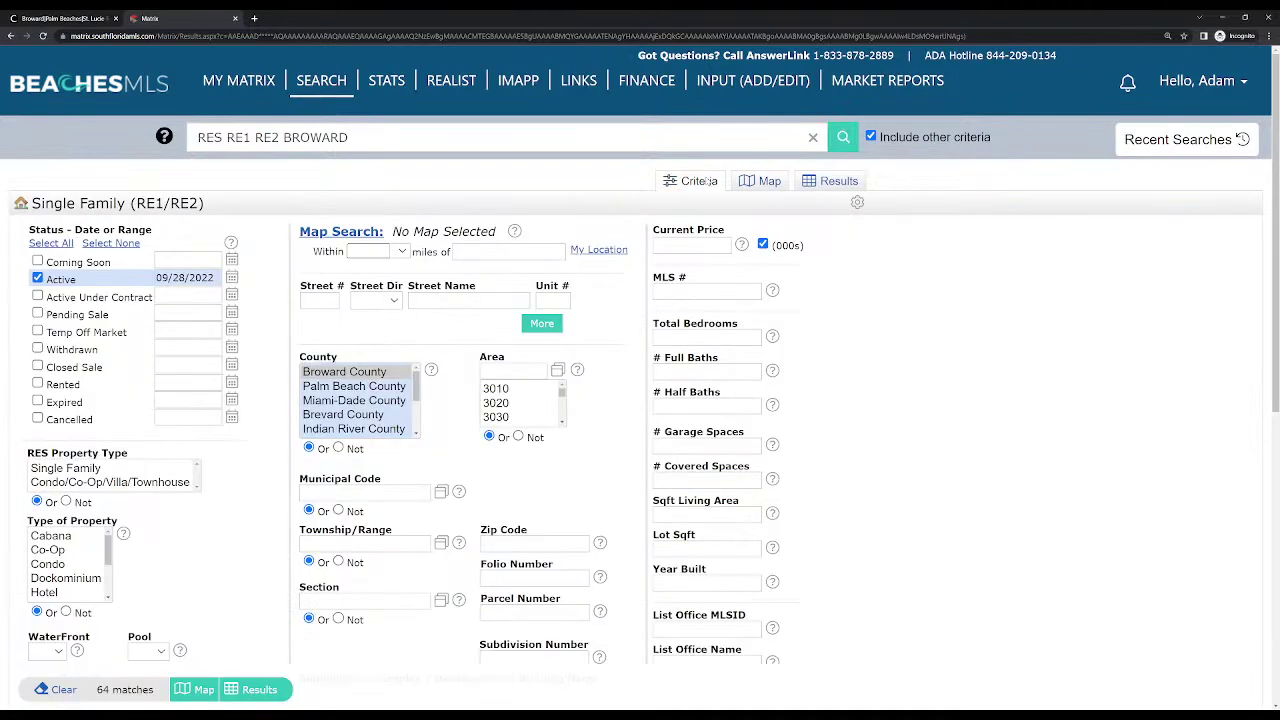
left_click(232, 280)
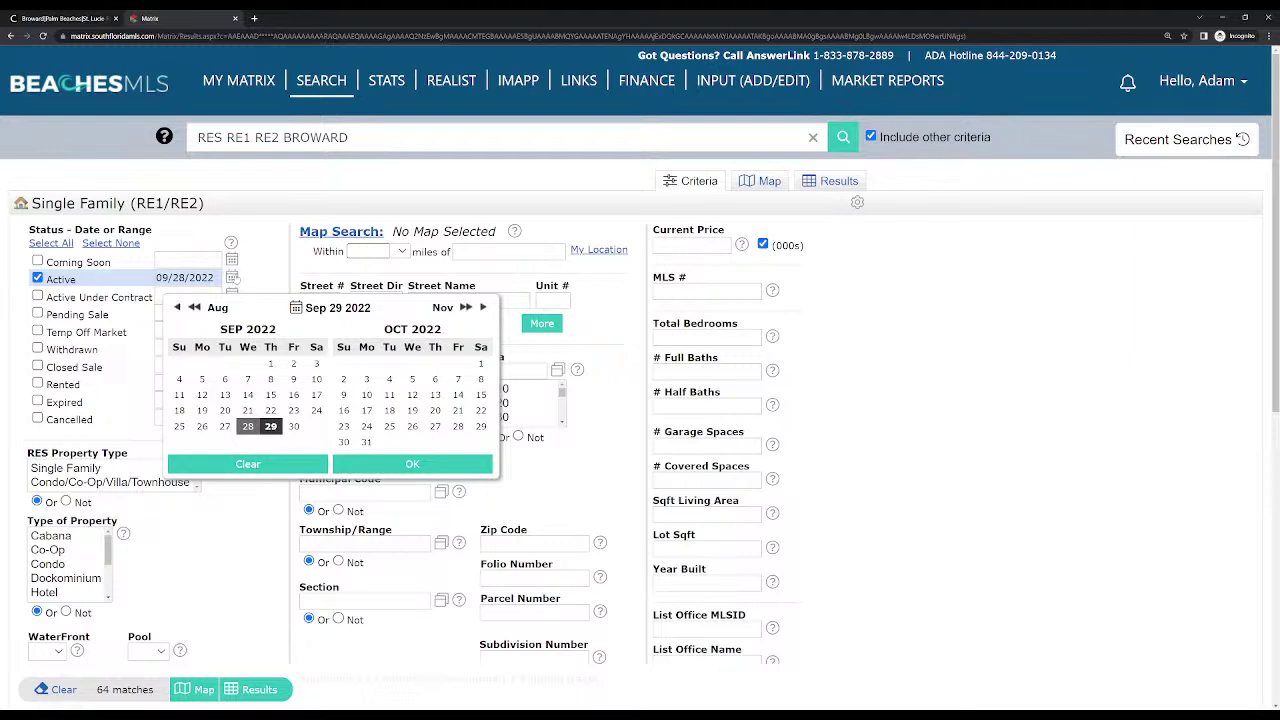
left_click(248, 465)
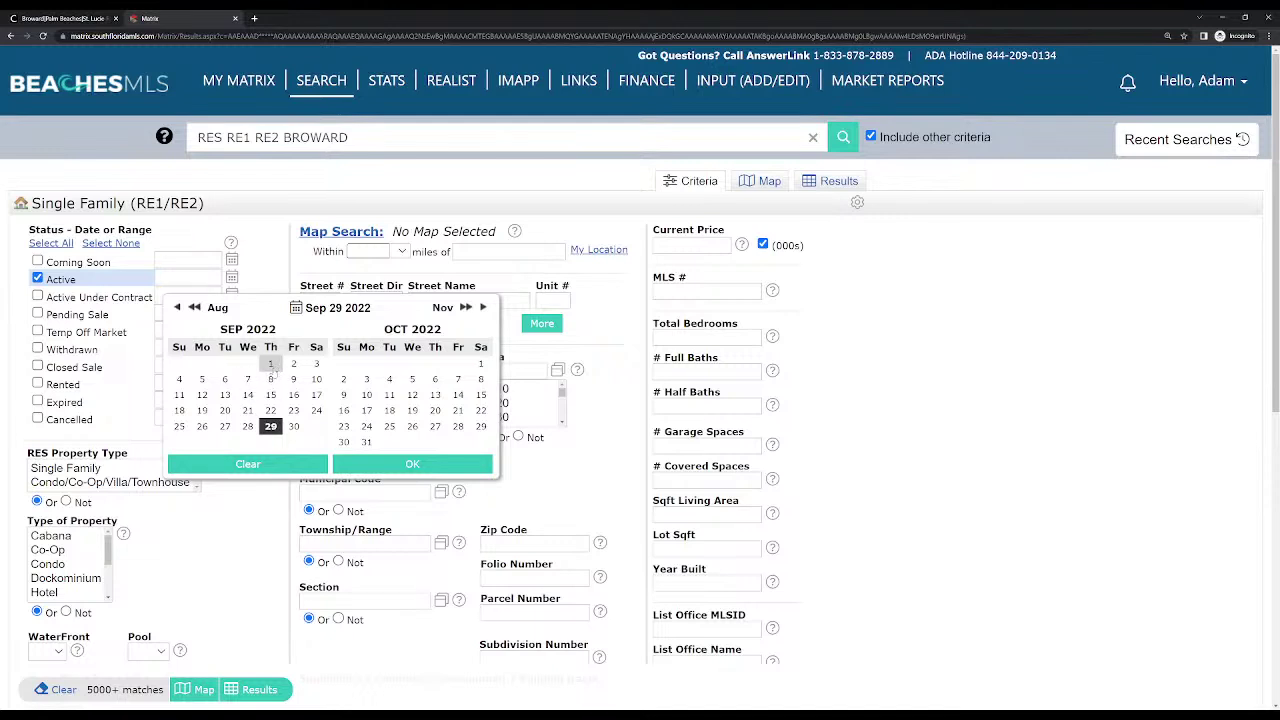
left_click(271, 366)
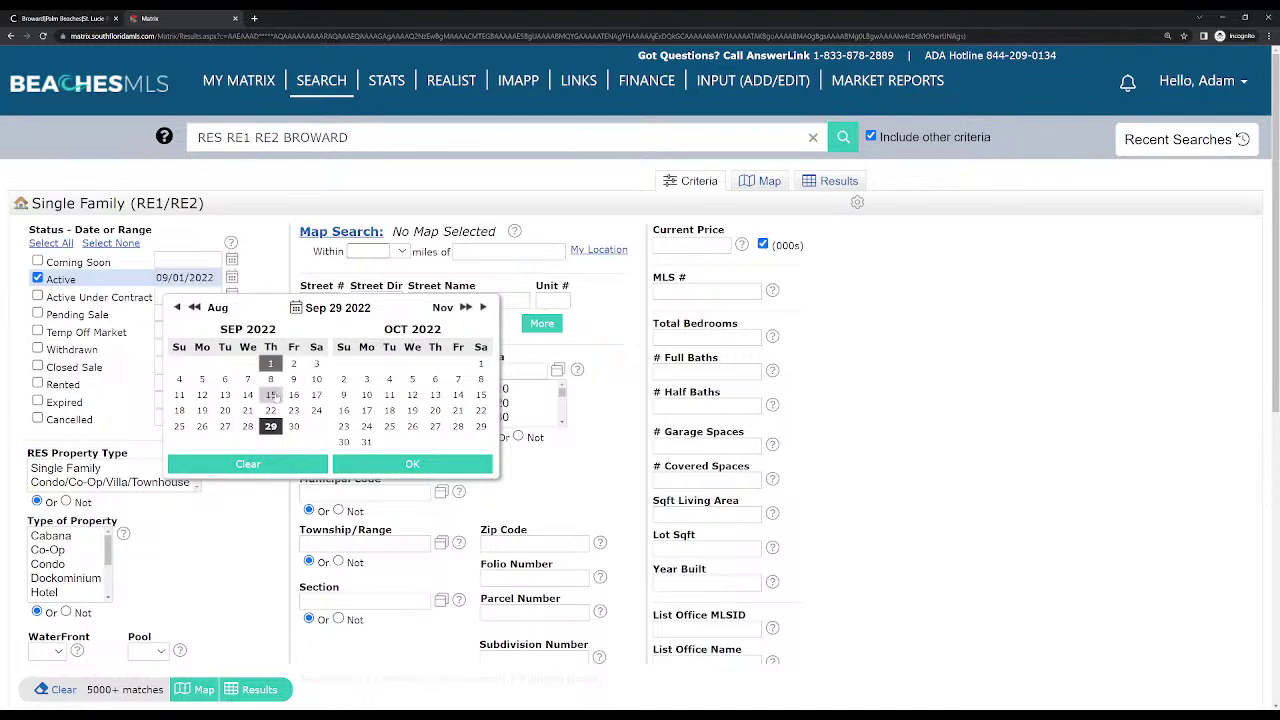
left_click(270, 427)
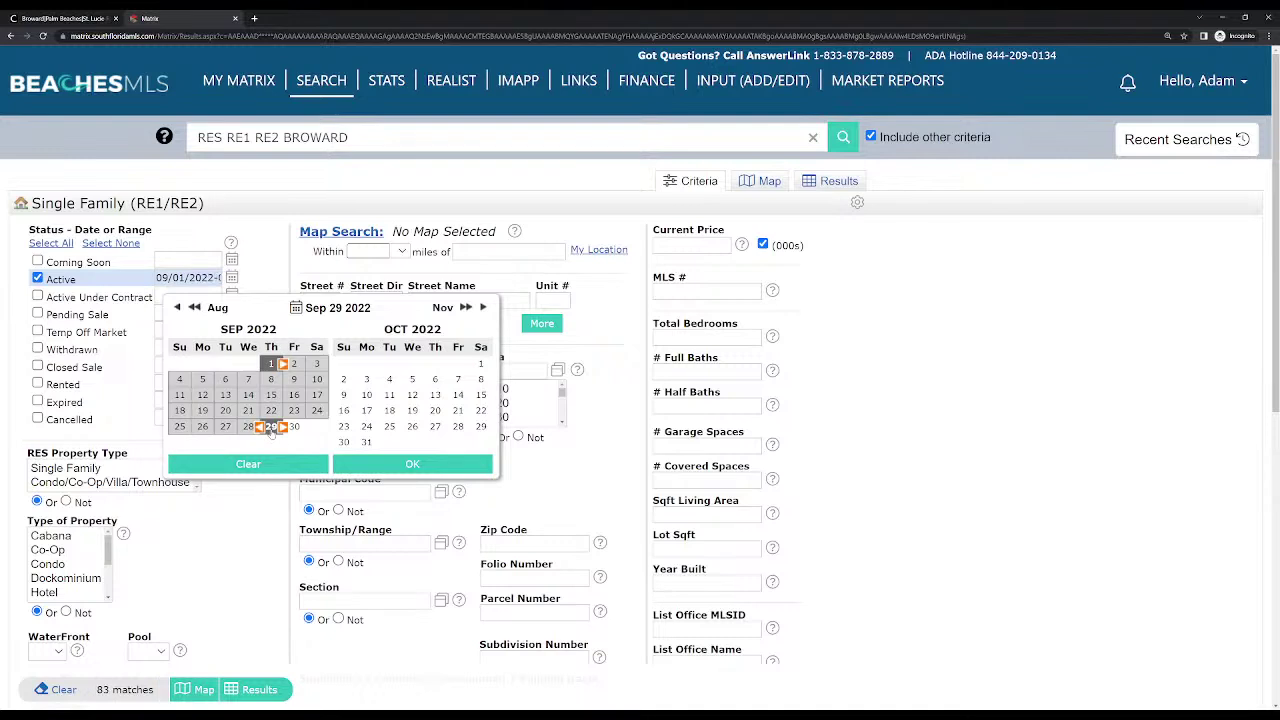
left_click(411, 465)
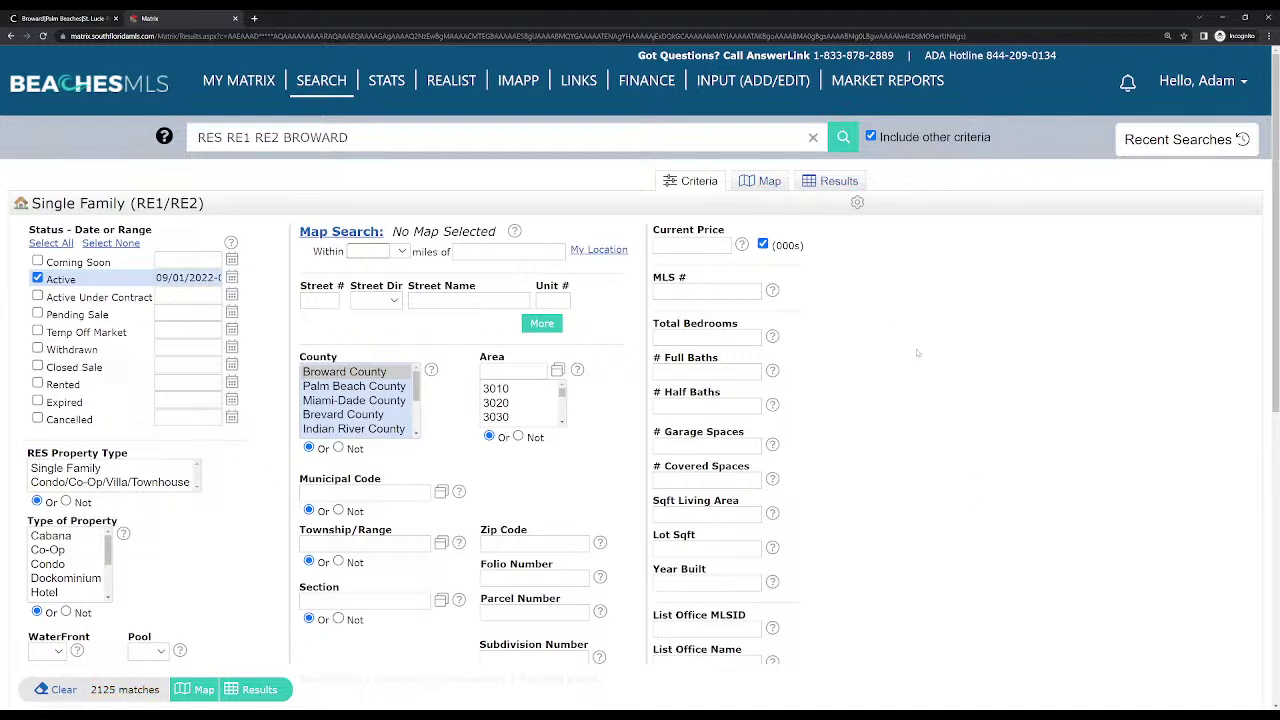
Display the matching listings on the map and examine the area around Sunrise and Lauderdale Lakes closely
left_click(769, 182)
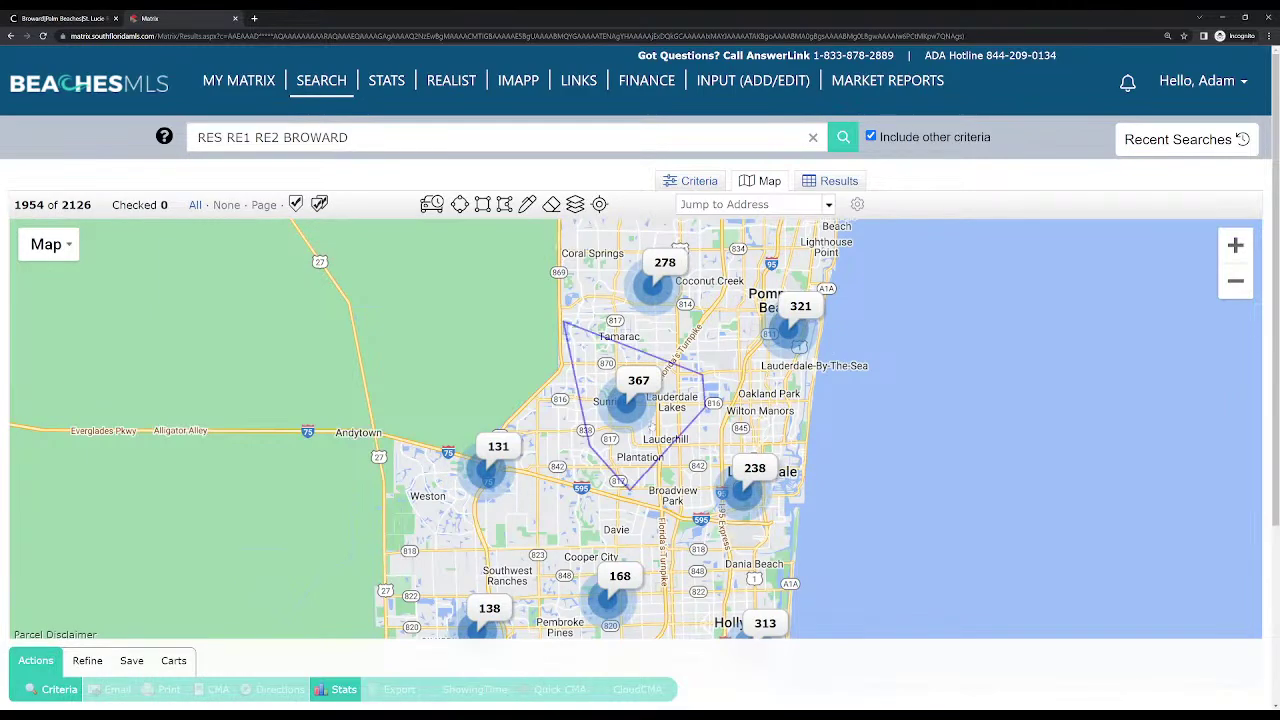
scroll(648, 405, "up", 1)
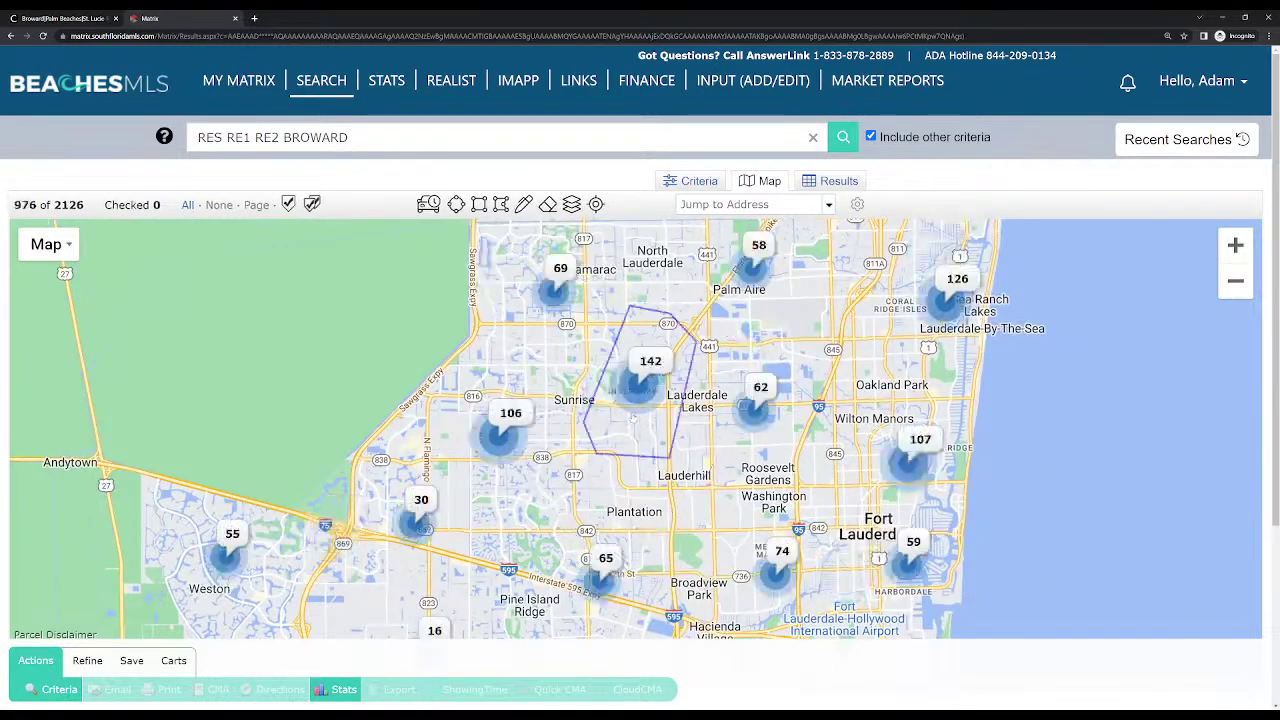
scroll(664, 414, "up", 1)
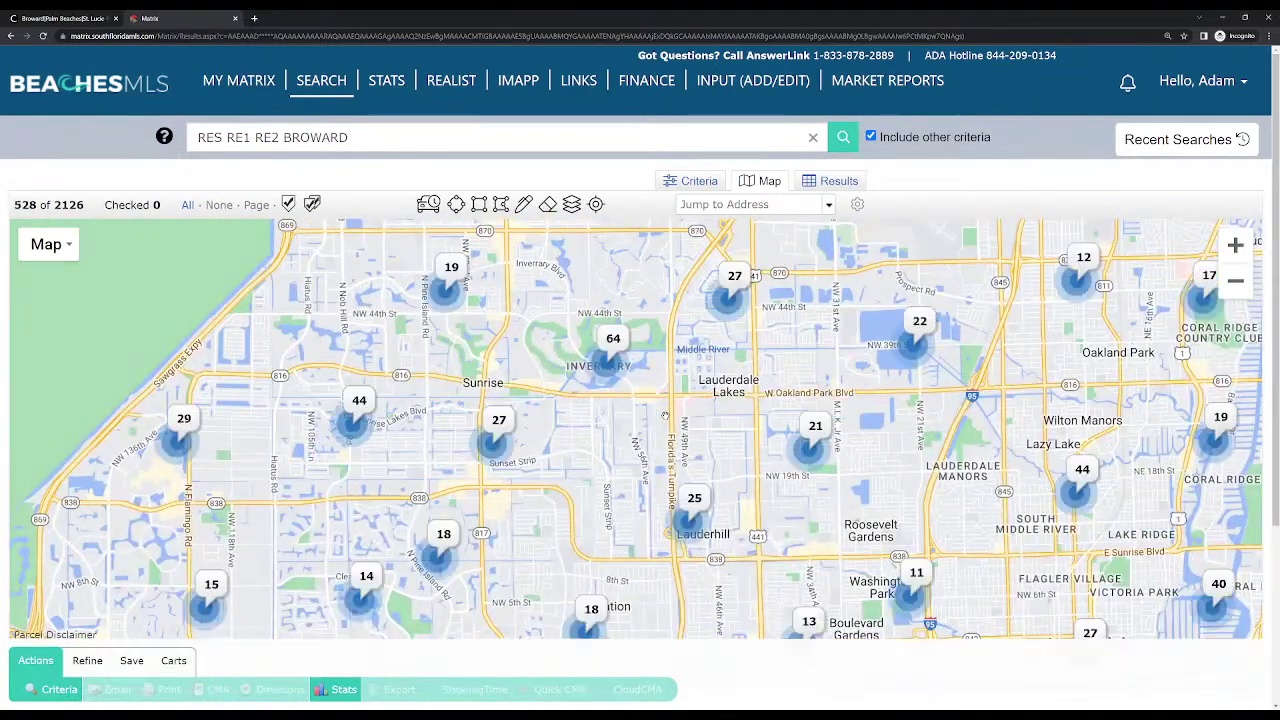
scroll(665, 415, "up", 1)
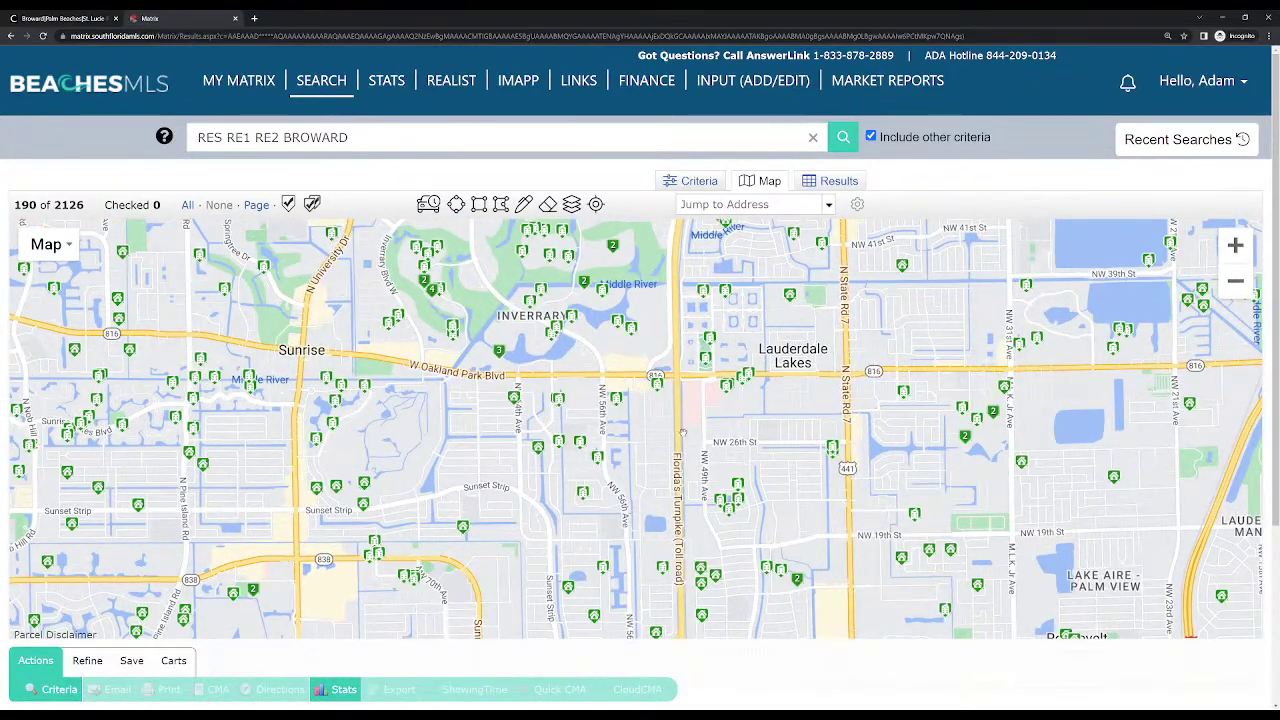
scroll(691, 430, "down", 3)
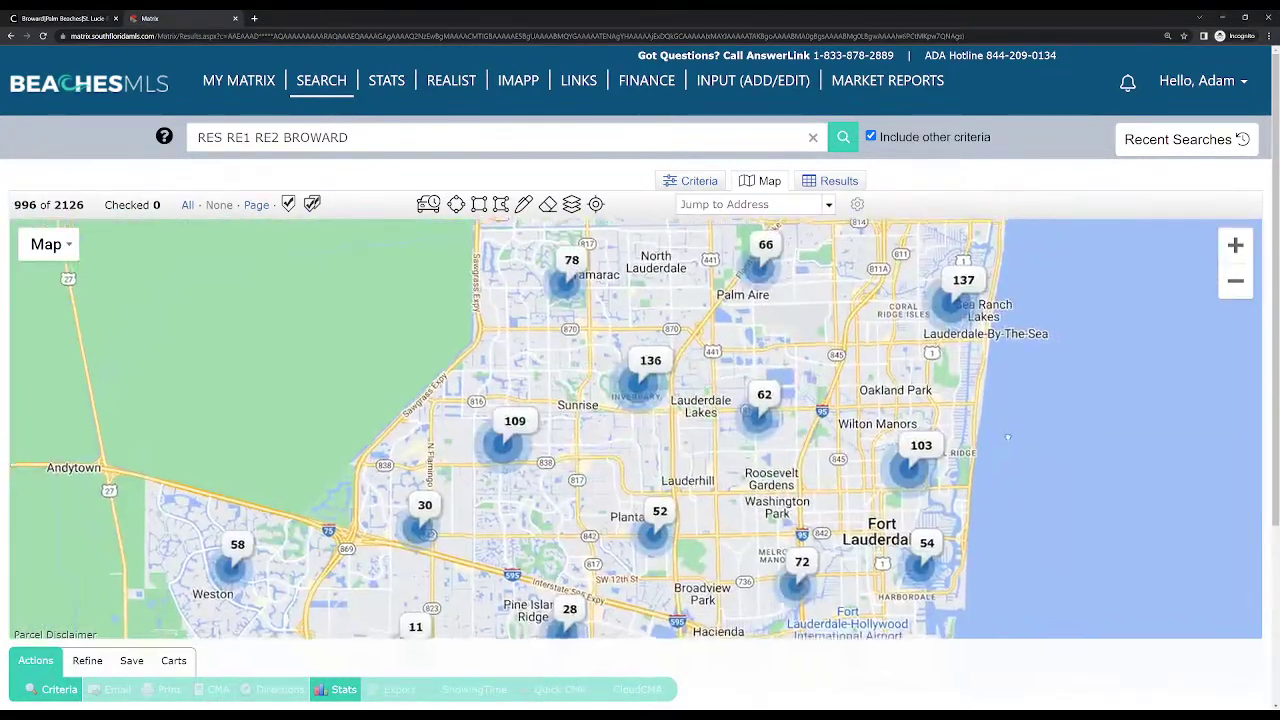
Examine the listings along the Fort Lauderdale coast around Central Beach and E Sunrise Blvd
left_click_drag(1010, 439, 804, 425)
scroll(775, 495, "up", 3)
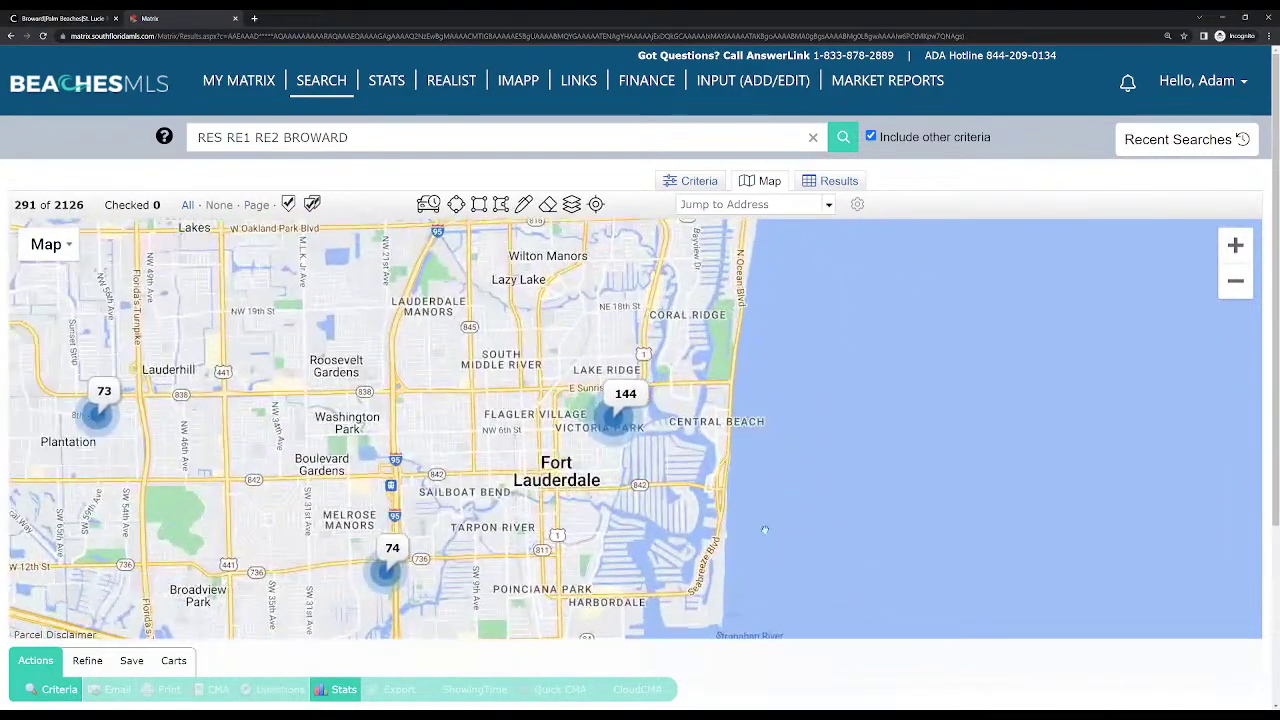
scroll(764, 530, "up", 2)
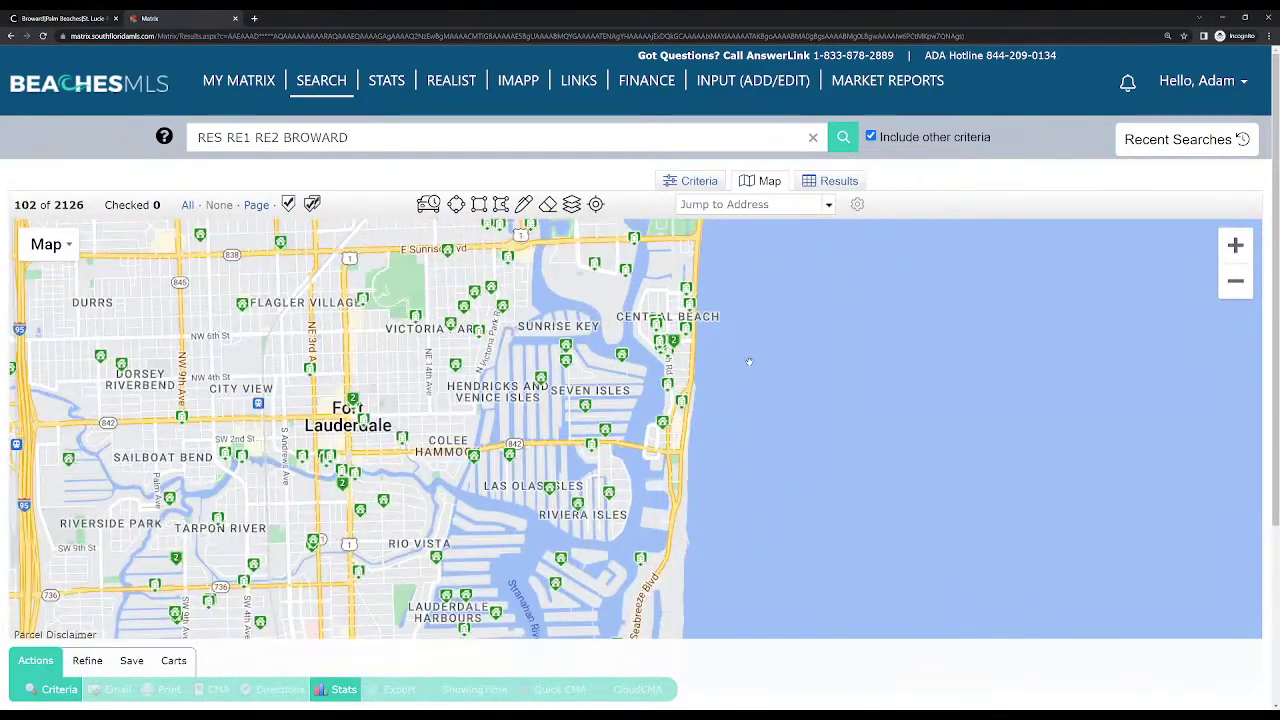
left_click_drag(749, 360, 738, 474)
scroll(738, 474, "up", 2)
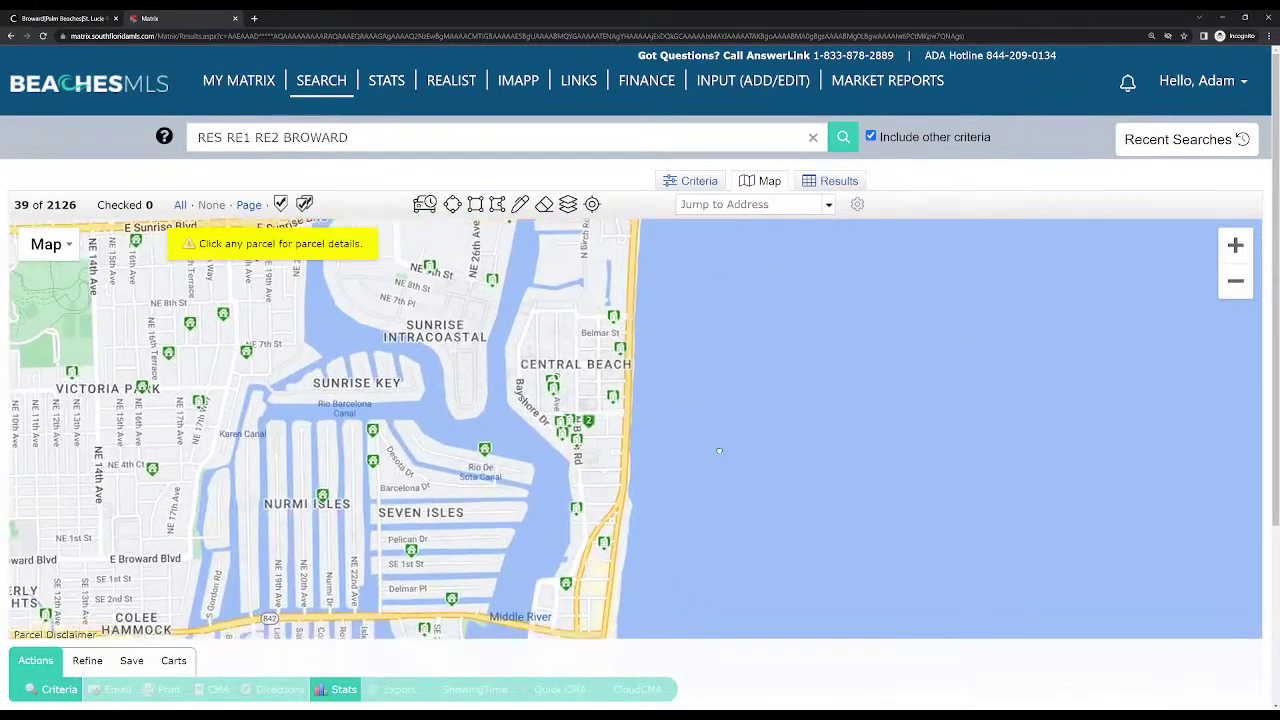
scroll(722, 443, "down", 1)
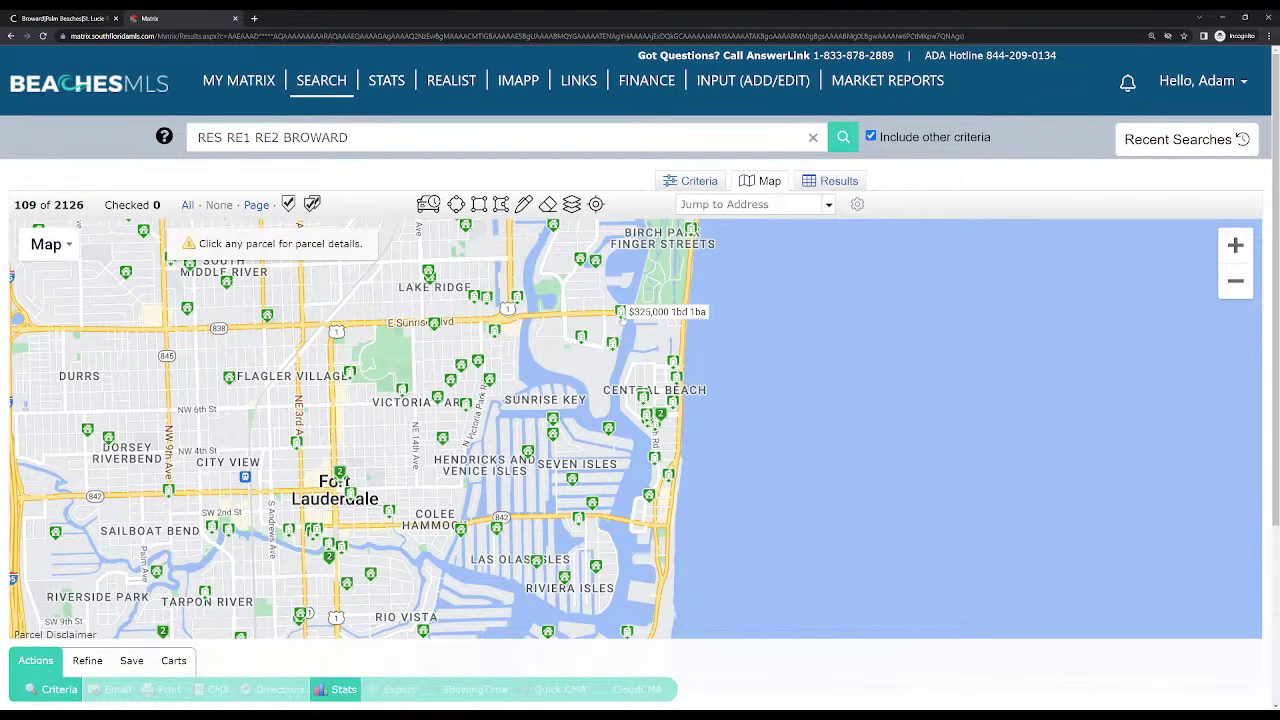
scroll(656, 335, "up", 1)
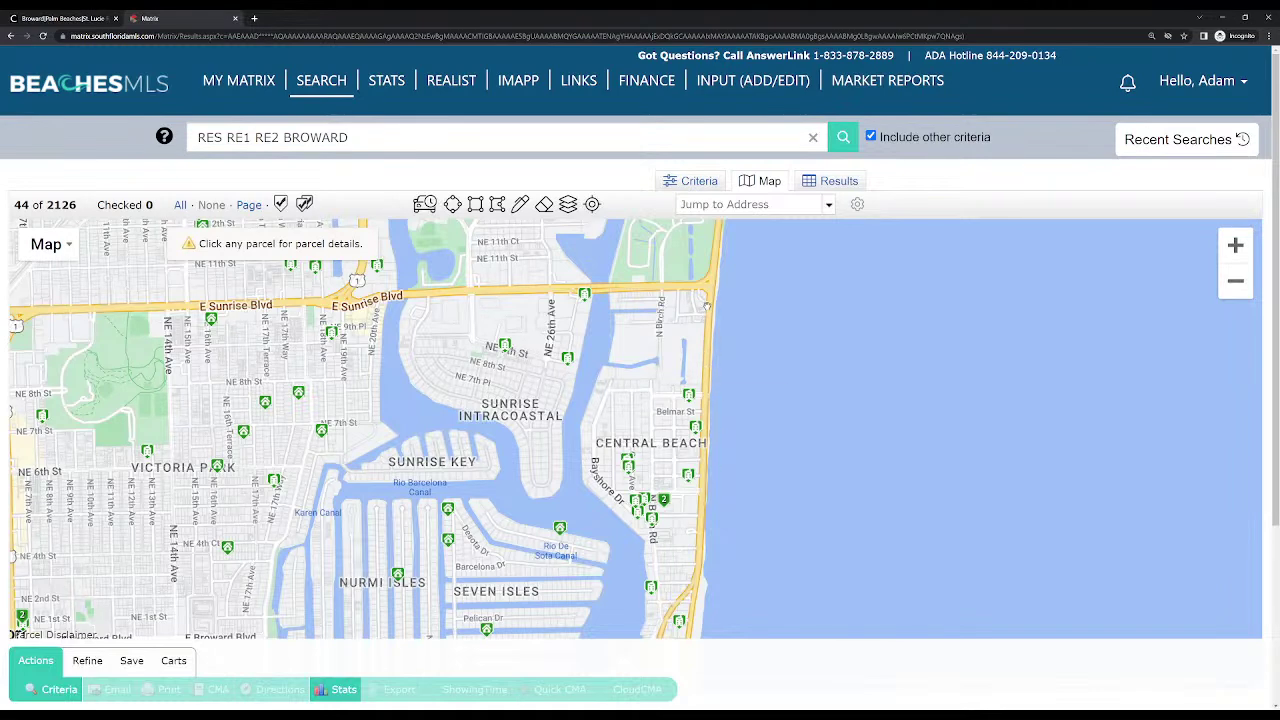
left_click_drag(706, 316, 660, 426)
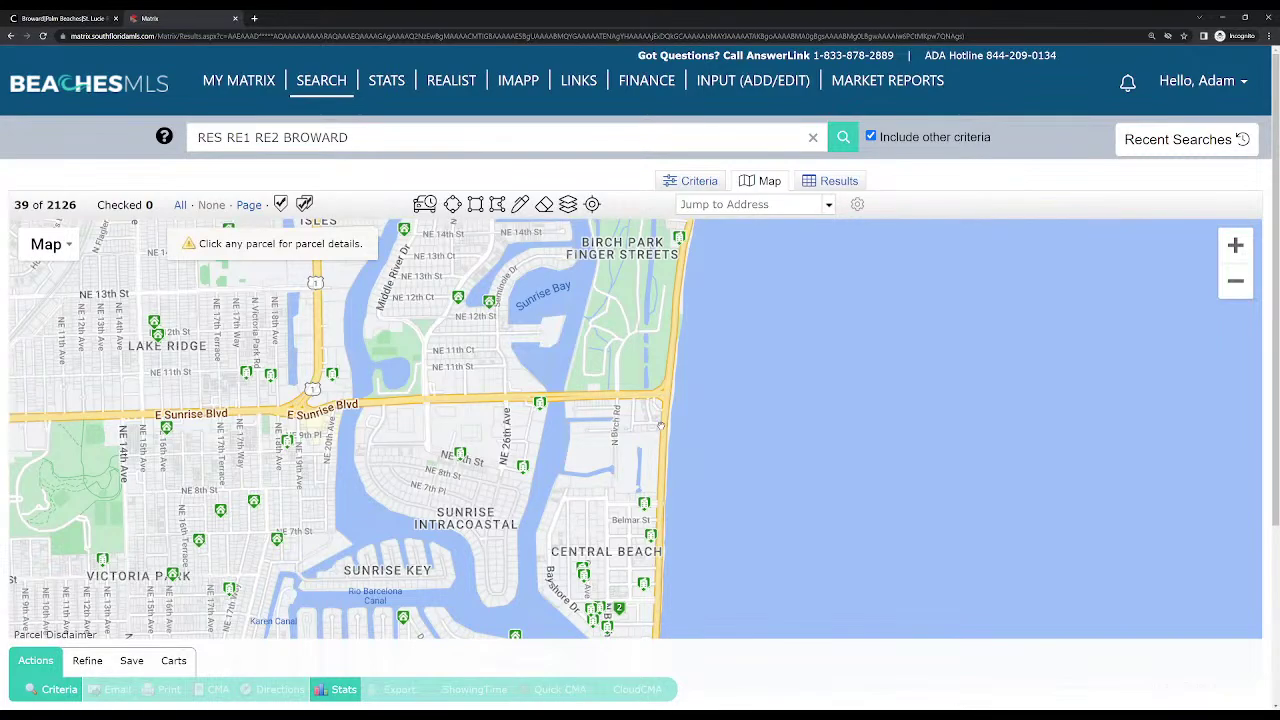
scroll(508, 505, "down", 1)
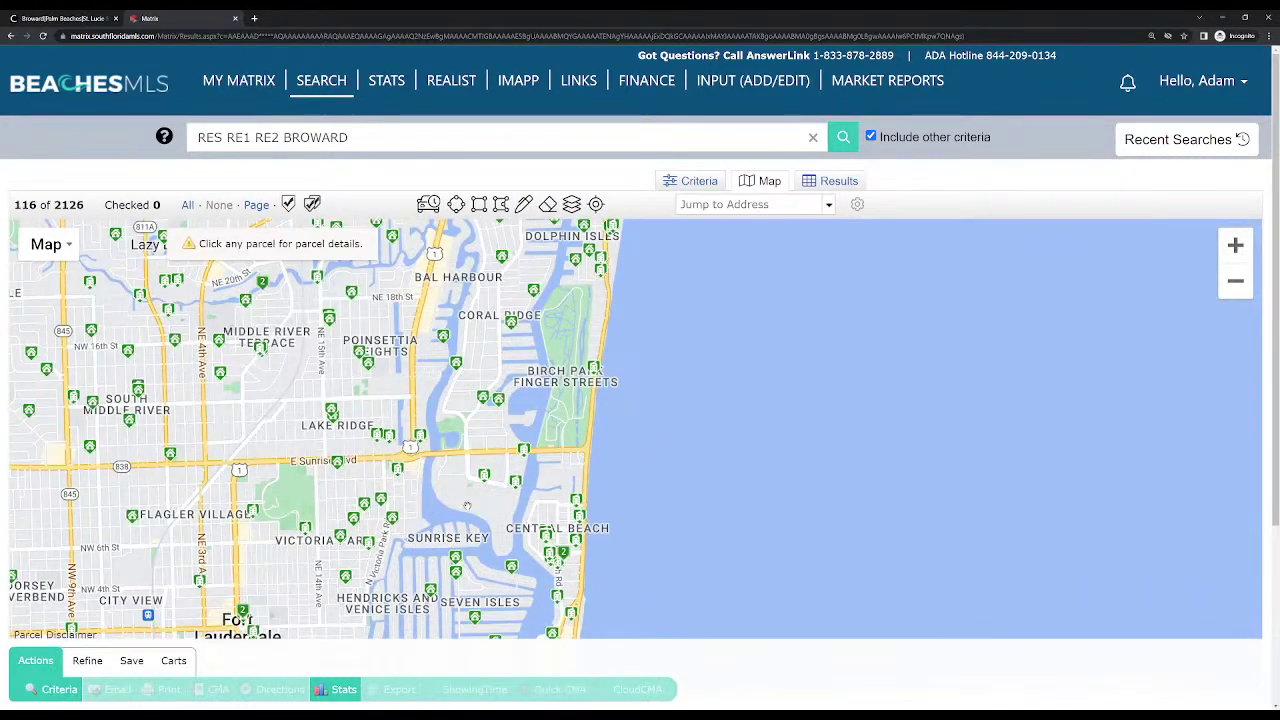
scroll(526, 536, "up", 1)
left_click_drag(590, 420, 590, 340)
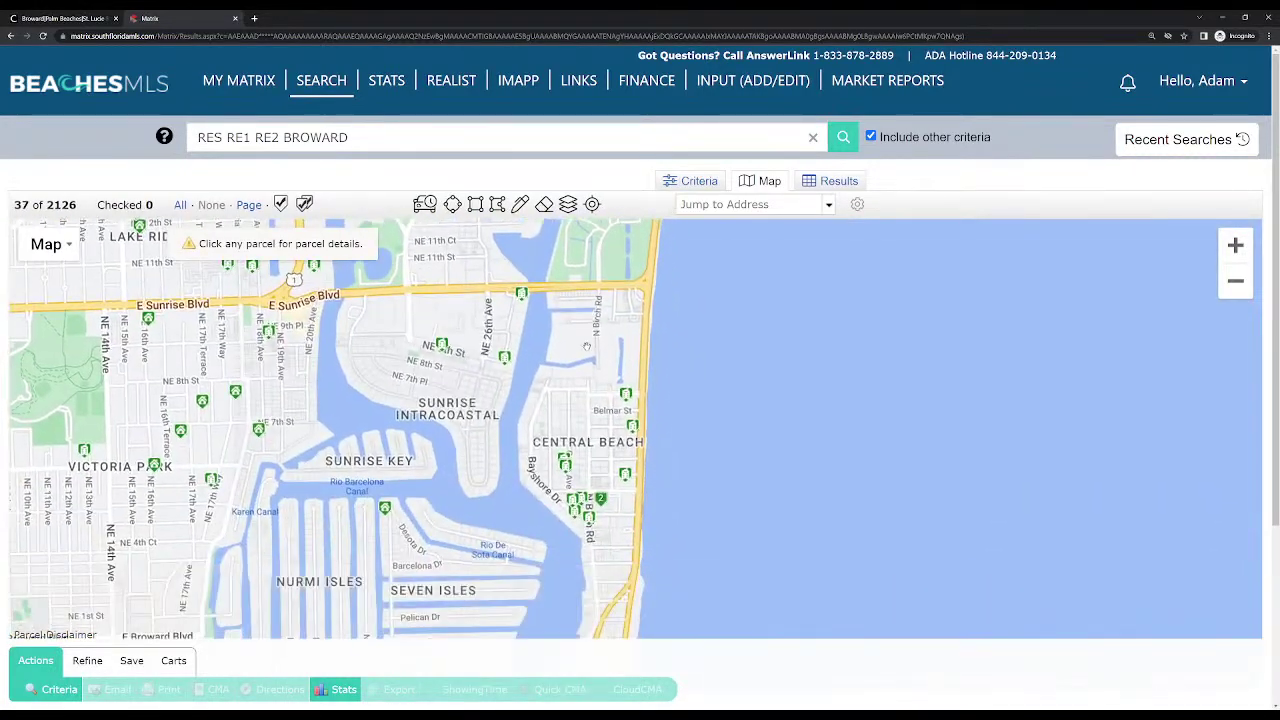
scroll(590, 340, "down", 1)
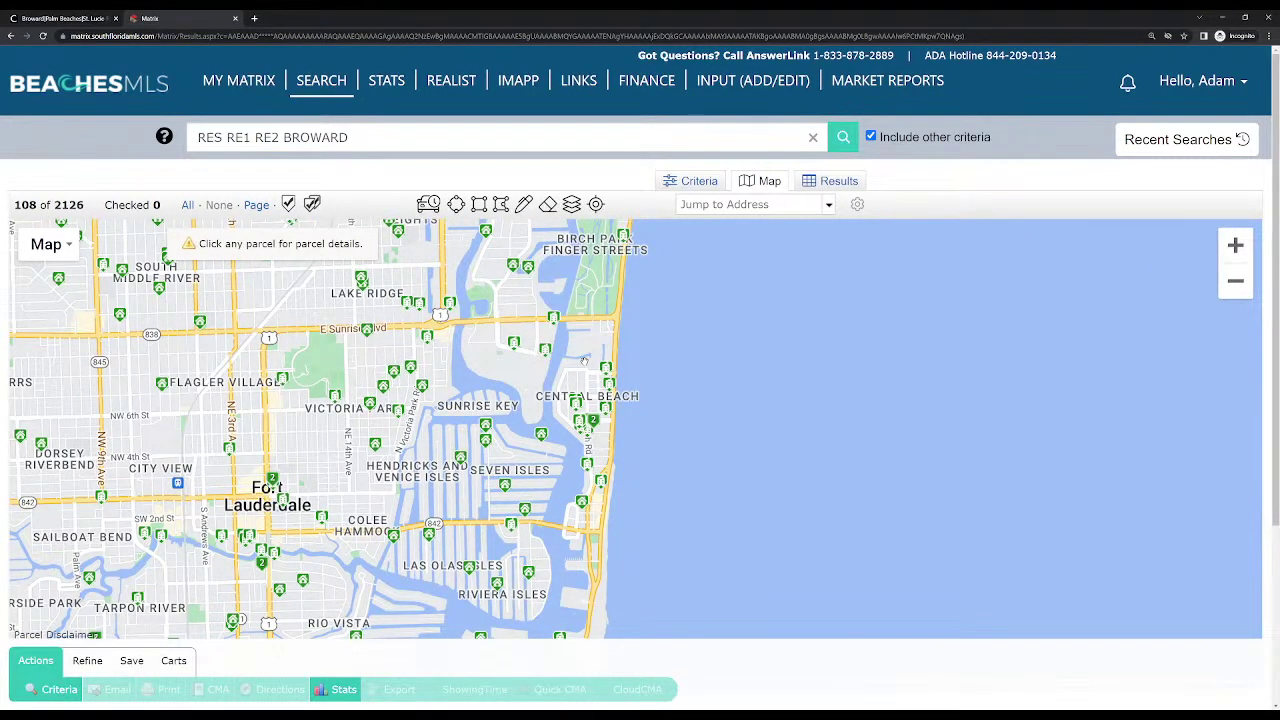
Draw a search polygon around Central Beach, from E Sunrise Blvd down to the Las Olas bridge and out over the shoreline
left_click(501, 204)
left_click(561, 303)
left_click(668, 315)
left_click(626, 553)
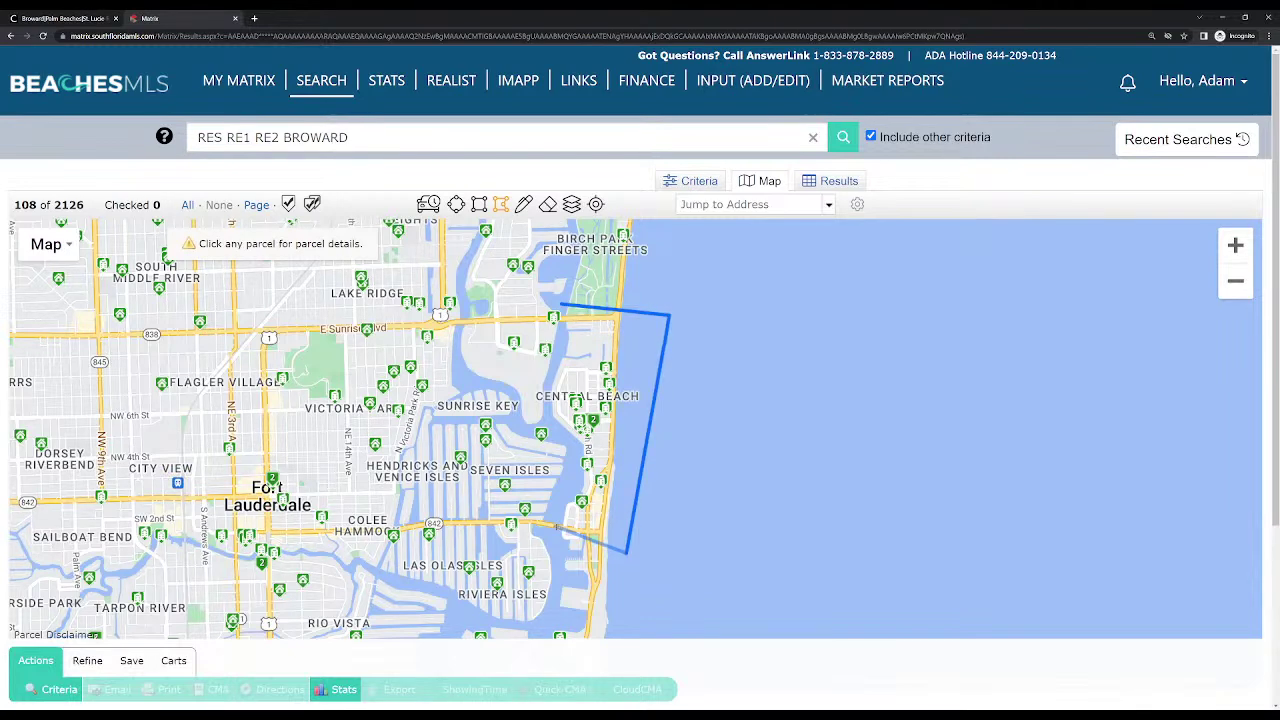
left_click(548, 521)
left_click(574, 450)
left_click(556, 425)
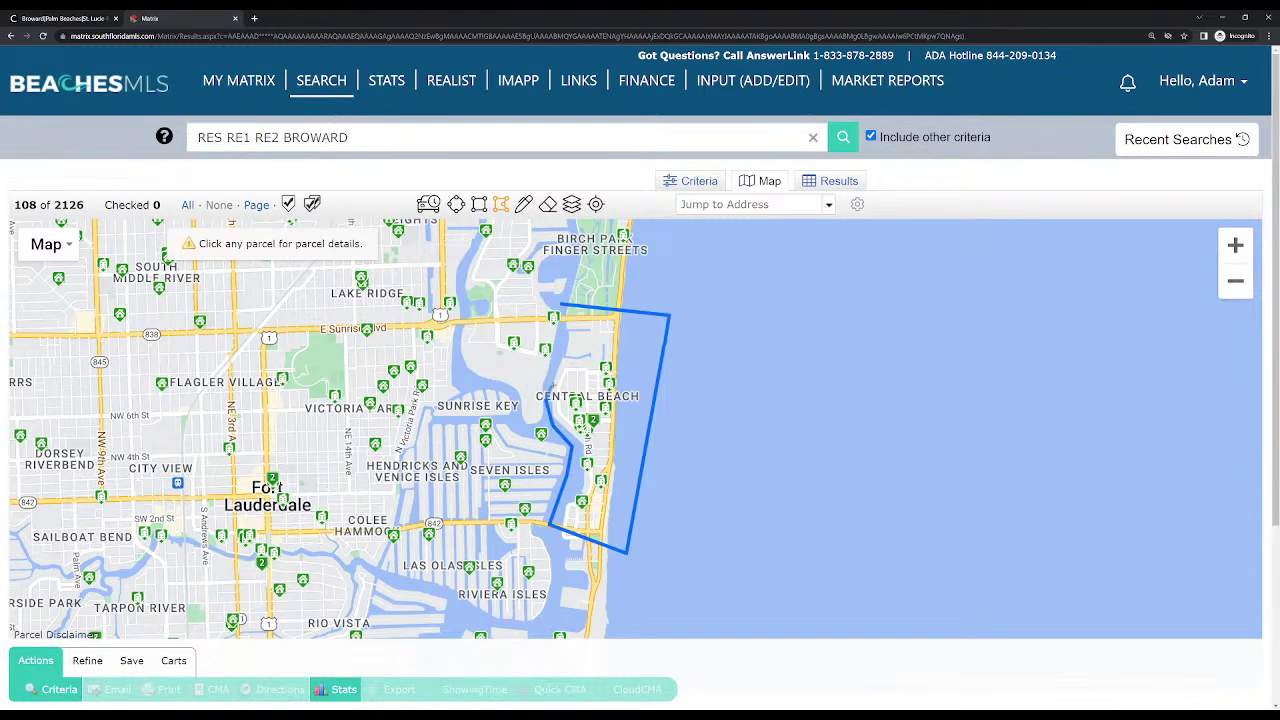
left_click(560, 352)
left_click(562, 307)
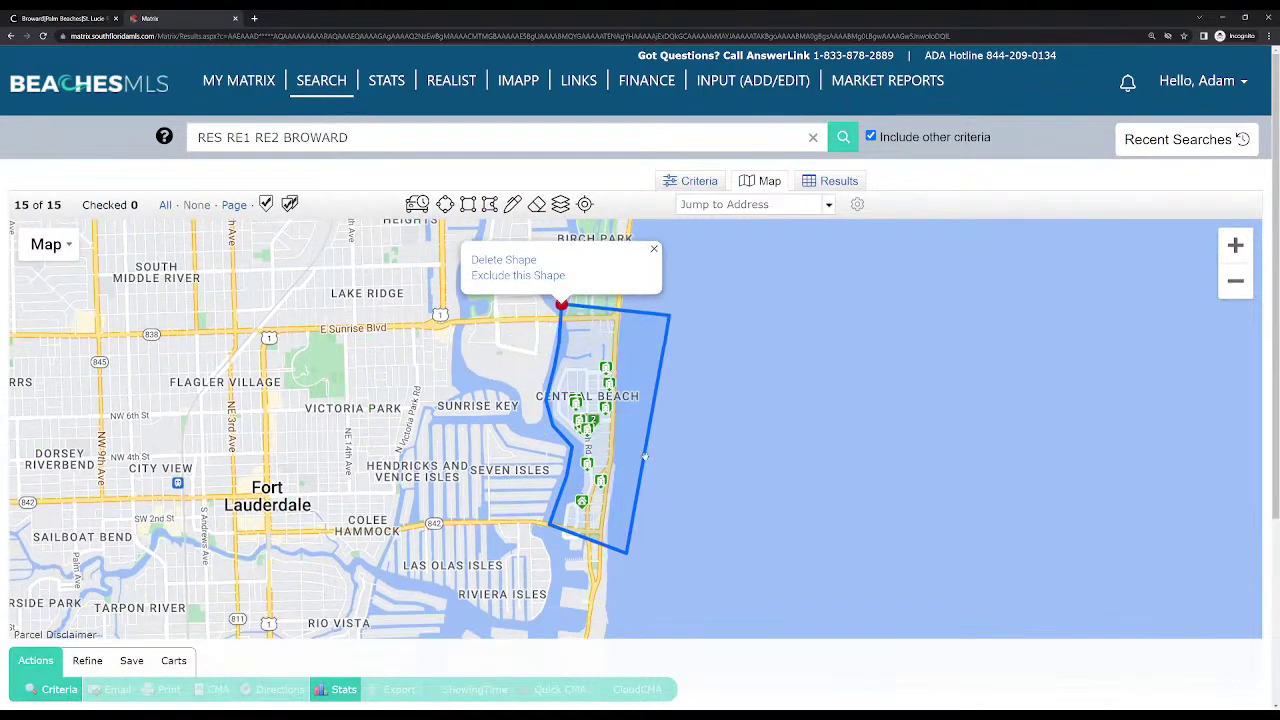
Examine the listings inside the Central Beach shape and the coast south of it down to Harbor Beach
scroll(463, 415, "down", 3)
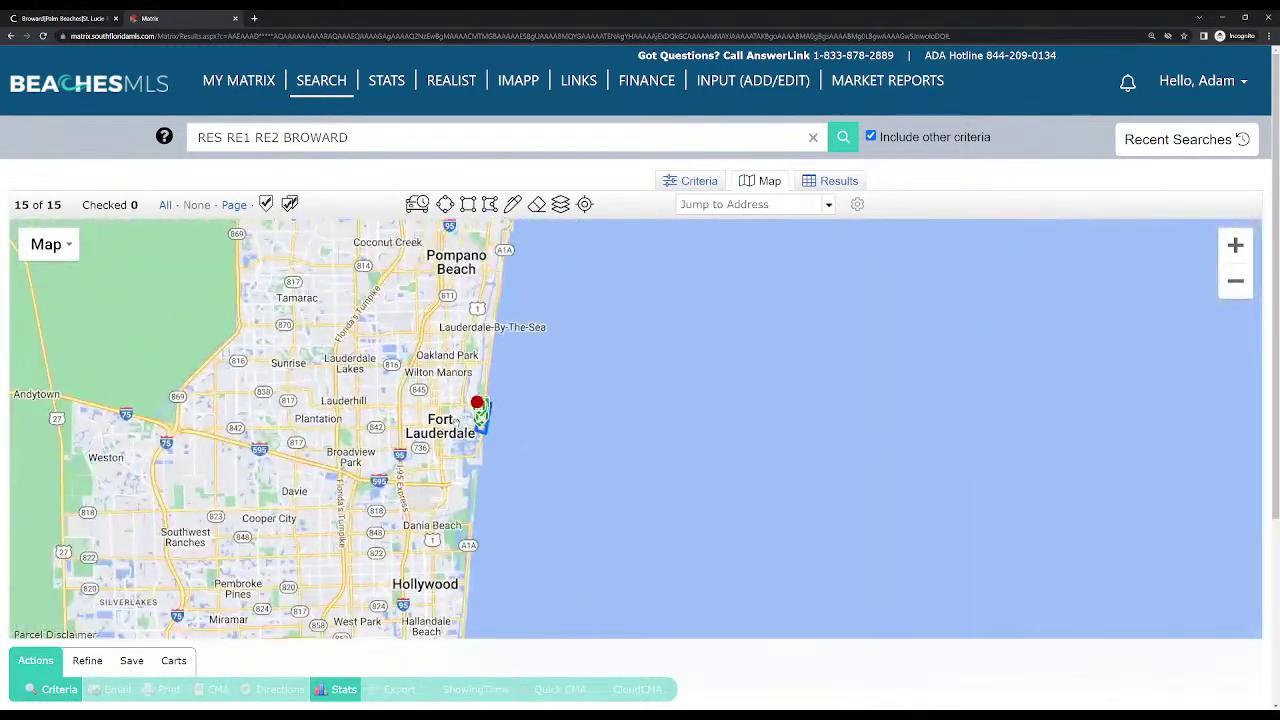
scroll(463, 410, "up", 3)
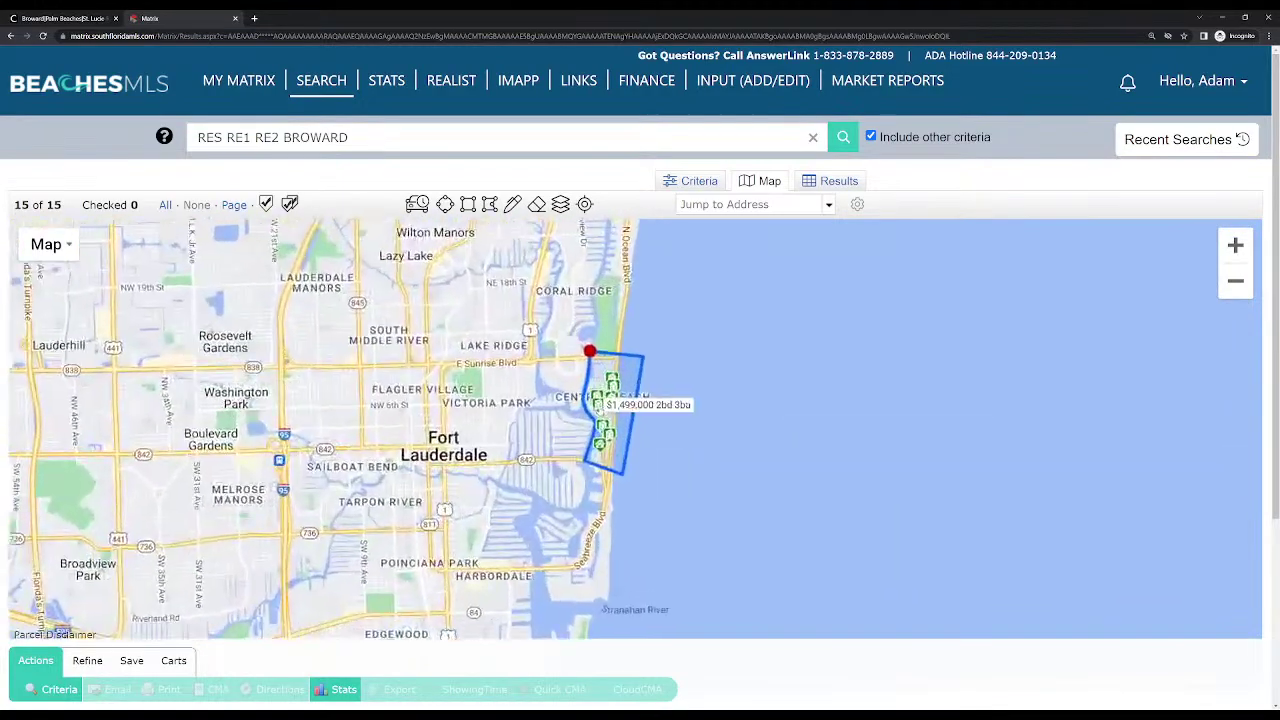
scroll(621, 482, "up", 1)
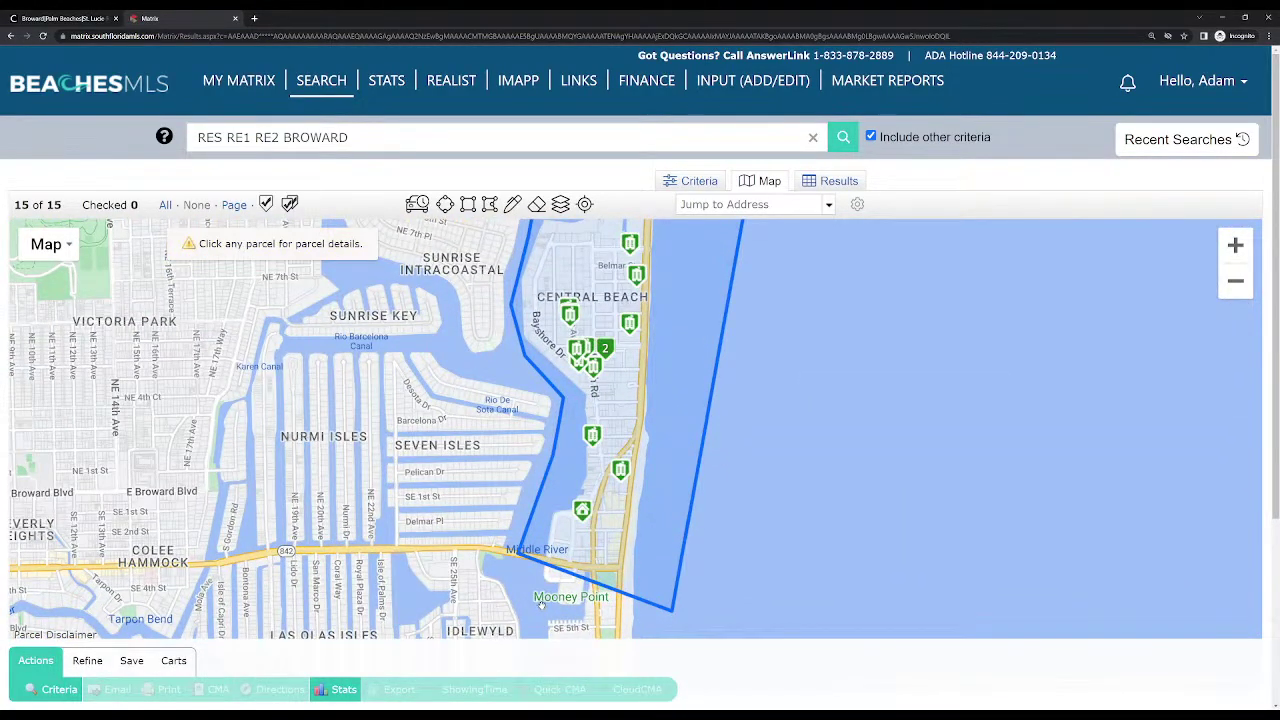
left_click_drag(541, 607, 511, 627)
left_click_drag(599, 264, 578, 412)
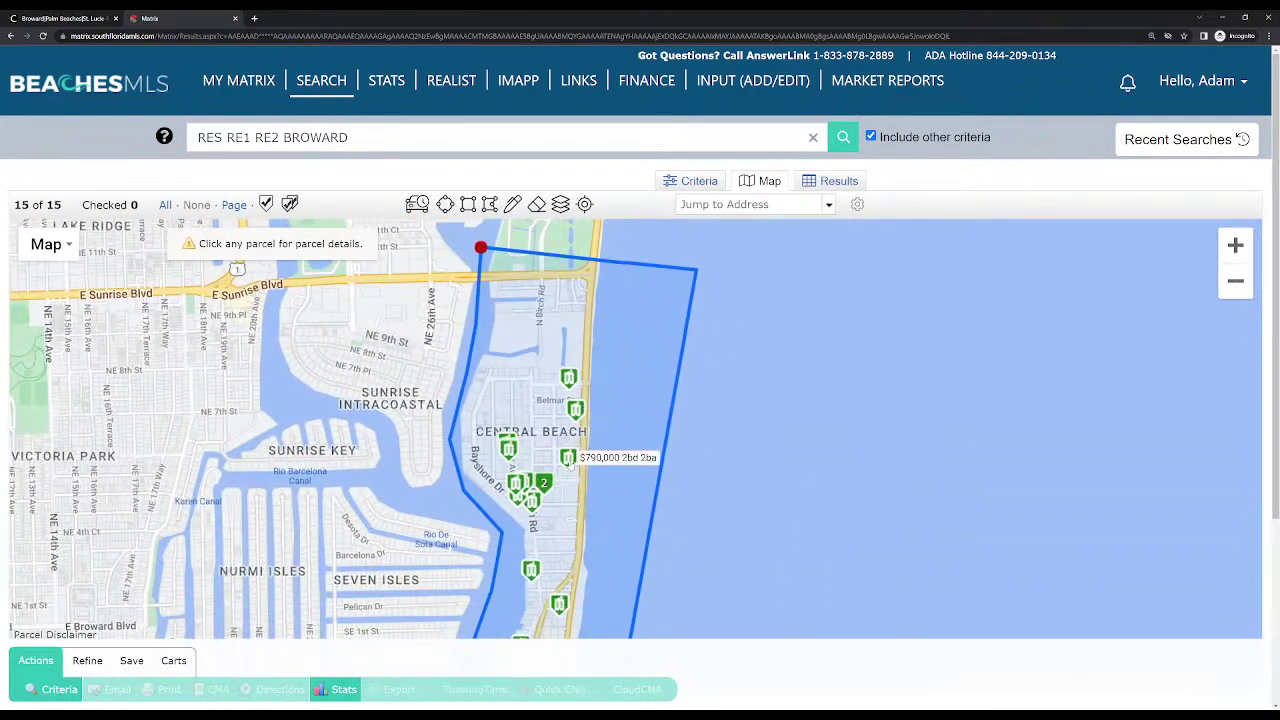
left_click_drag(590, 620, 600, 375)
left_click_drag(605, 600, 609, 358)
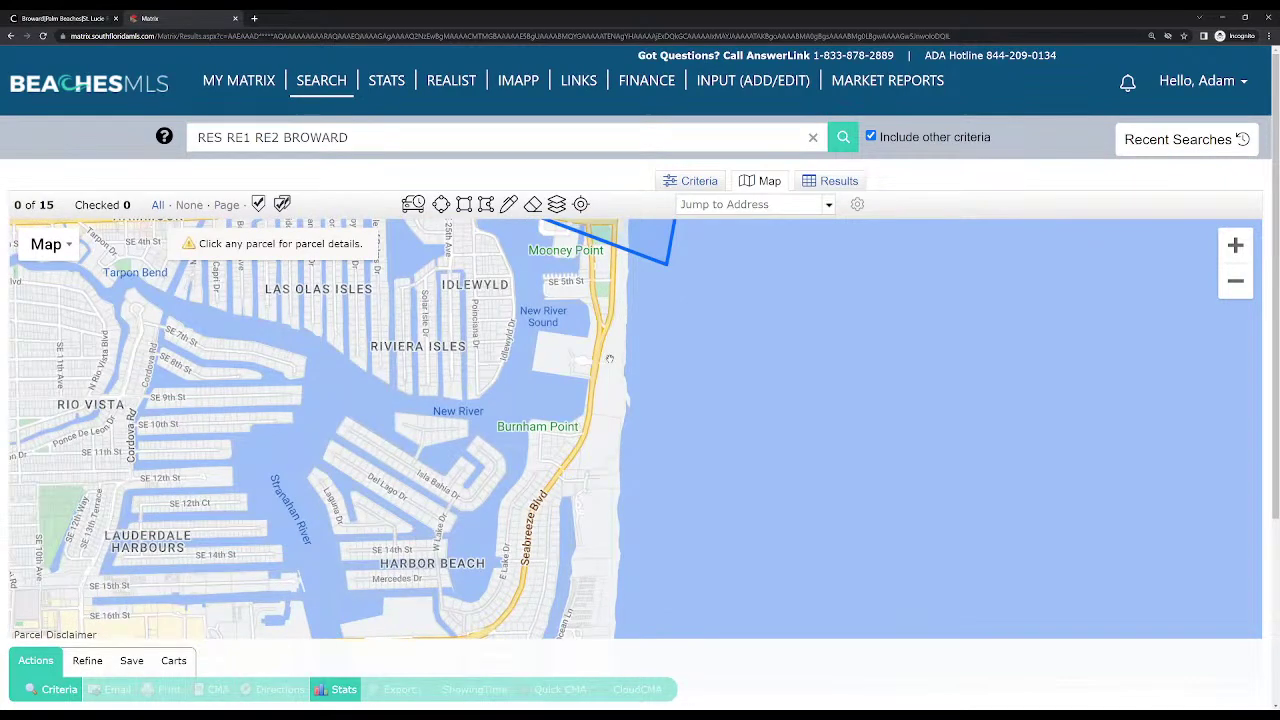
Draw a second search polygon around Harbor Beach and Harbour Isles, from the Stranahan River up to the Central Beach shape, keeping it included
scroll(609, 358, "down", 1)
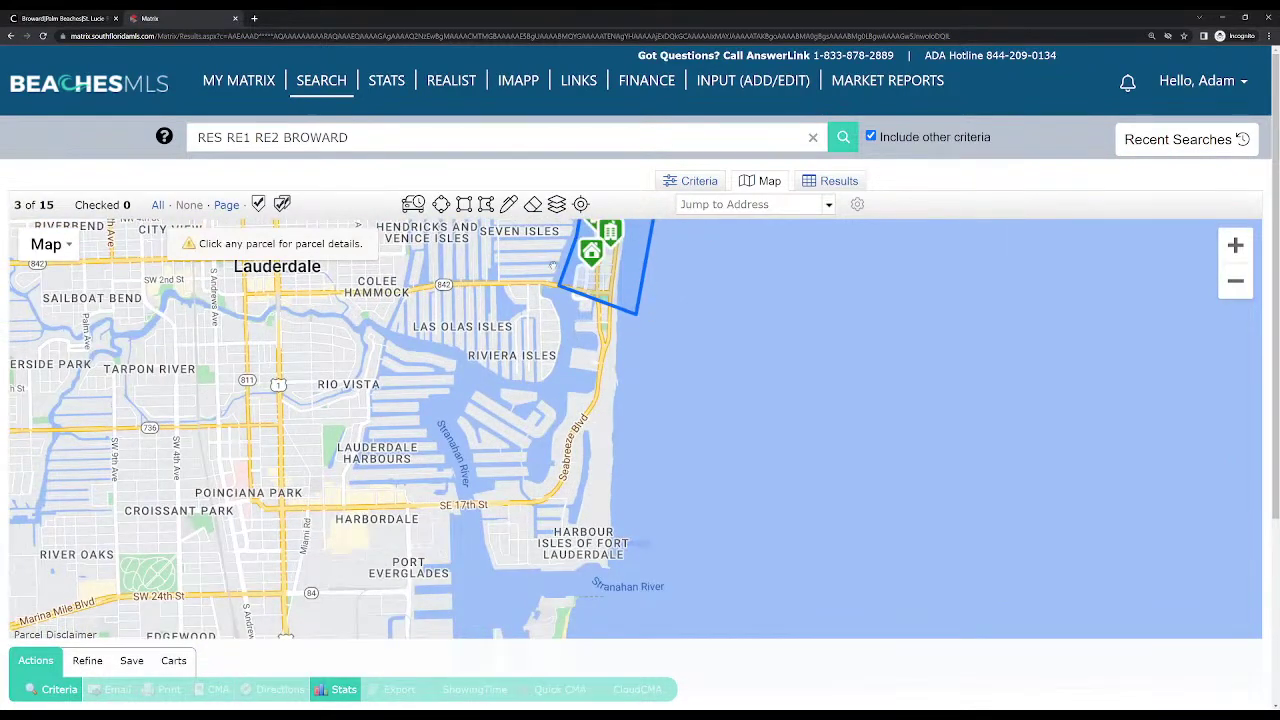
left_click(486, 204)
left_click(463, 487)
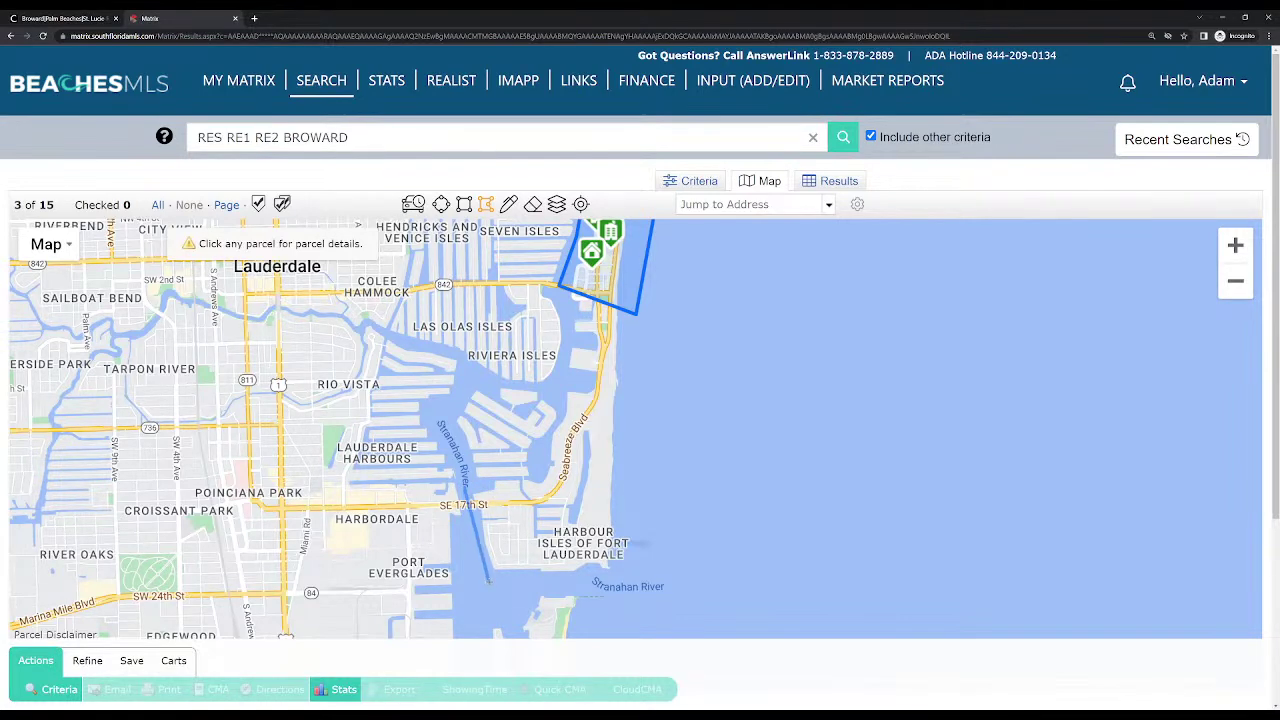
left_click(488, 584)
left_click(648, 578)
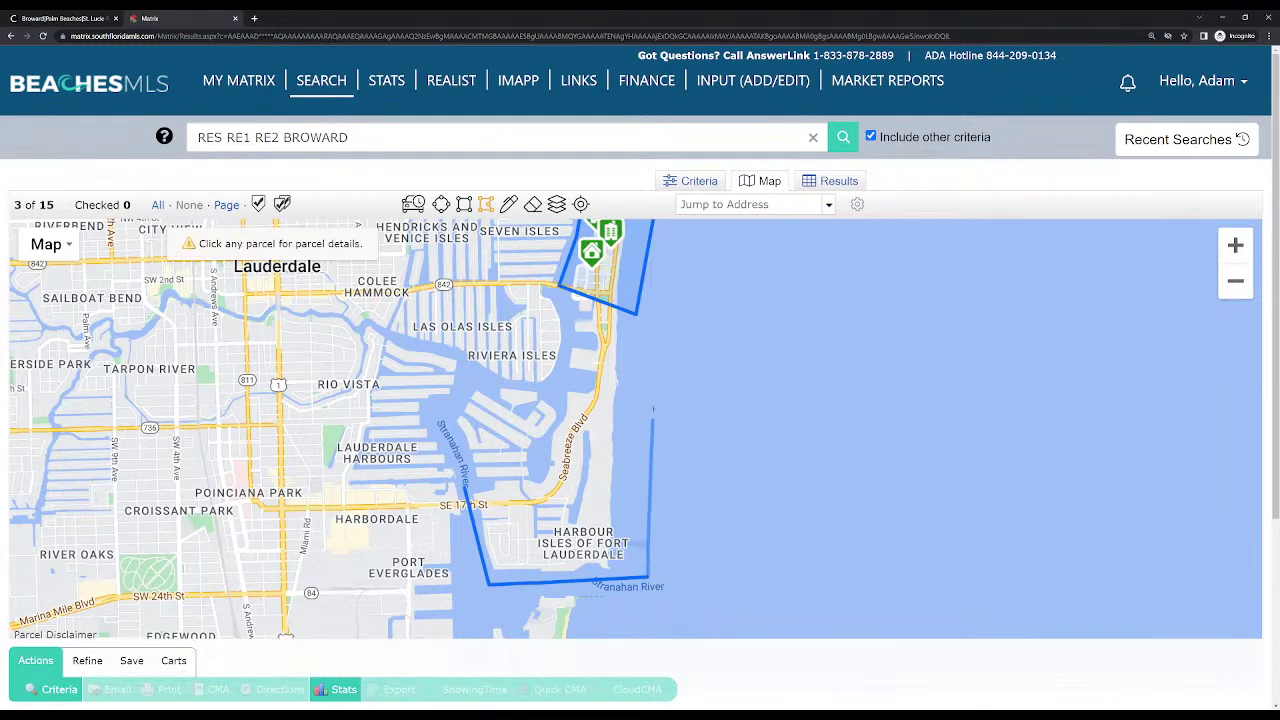
left_click(660, 300)
left_click(565, 308)
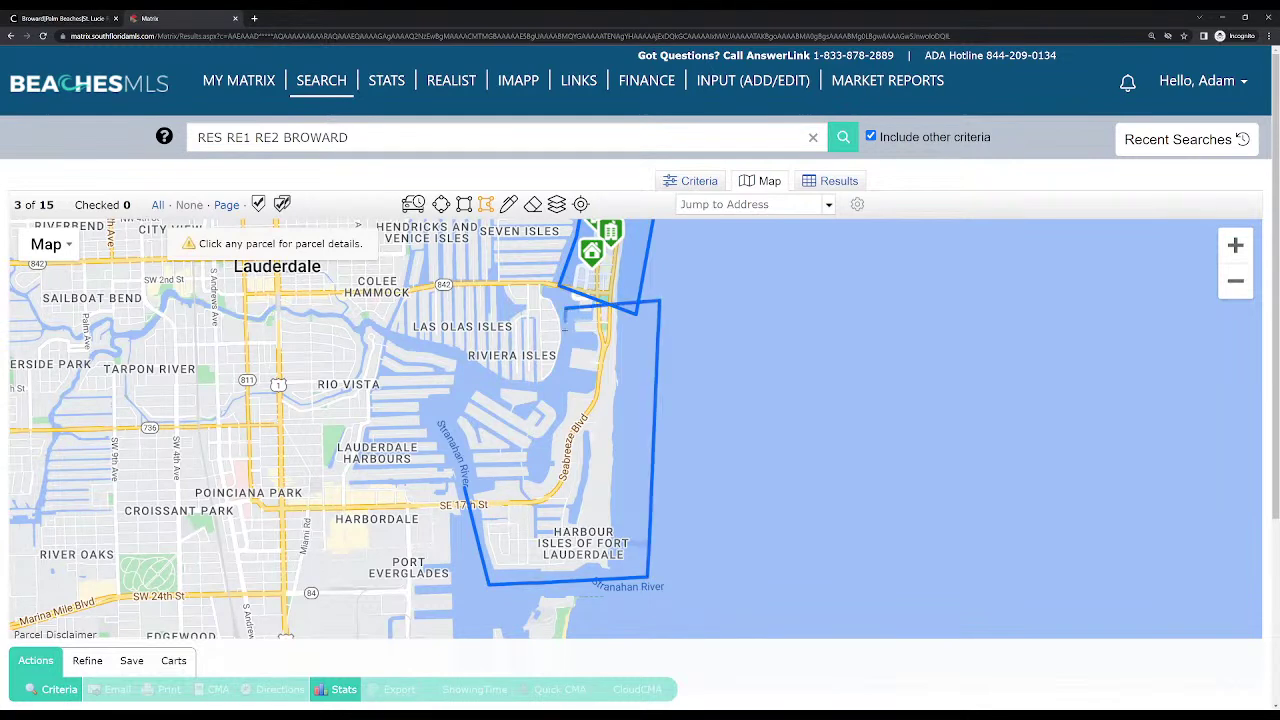
left_click(558, 390)
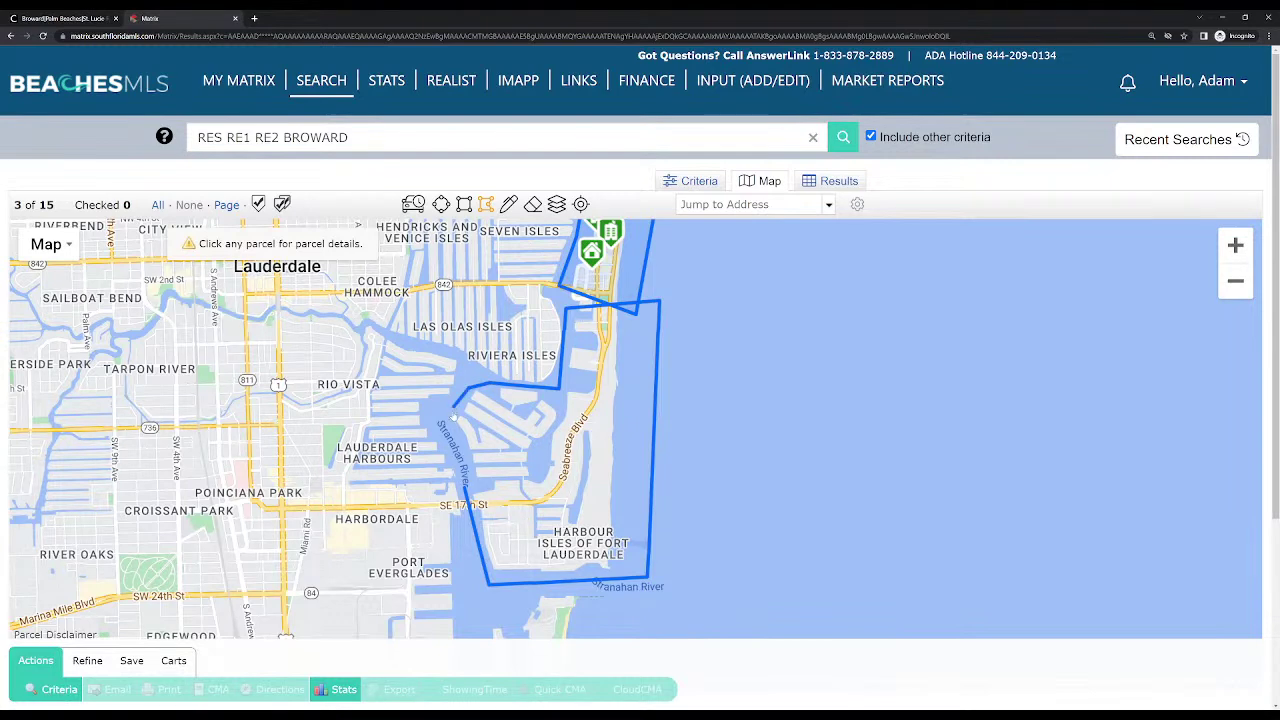
left_click(442, 424)
left_click(465, 496)
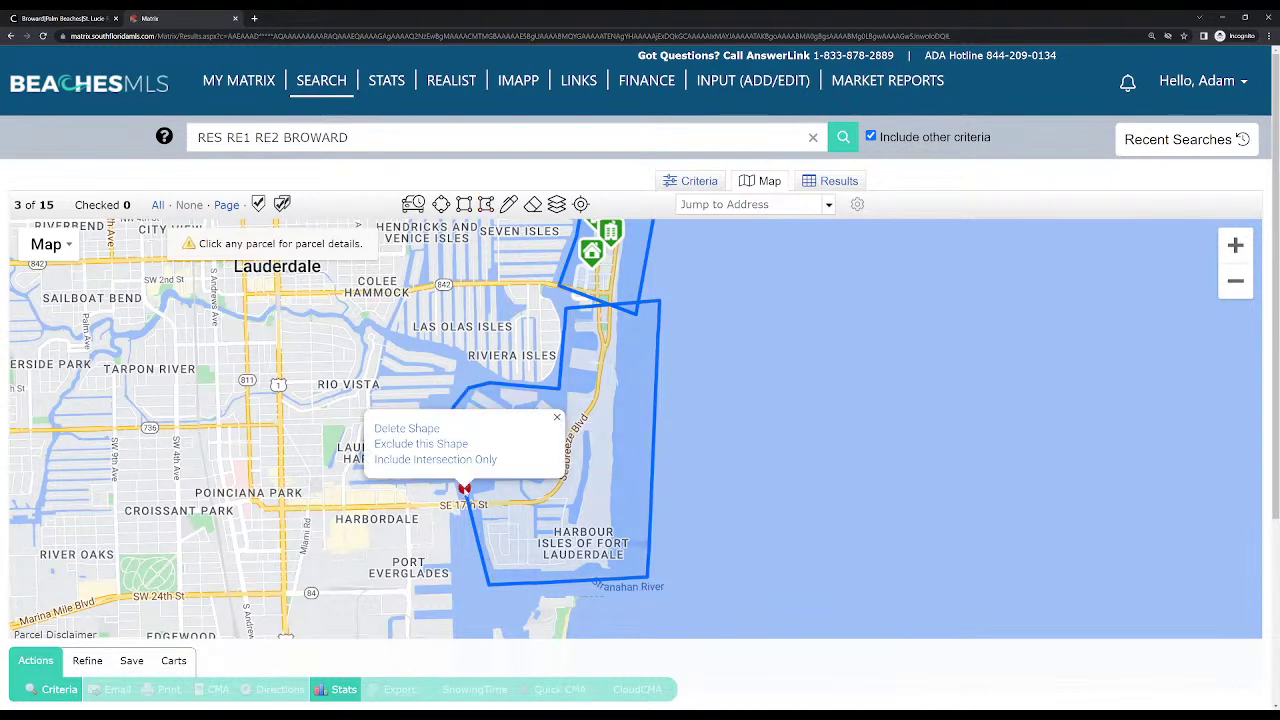
left_click(688, 404)
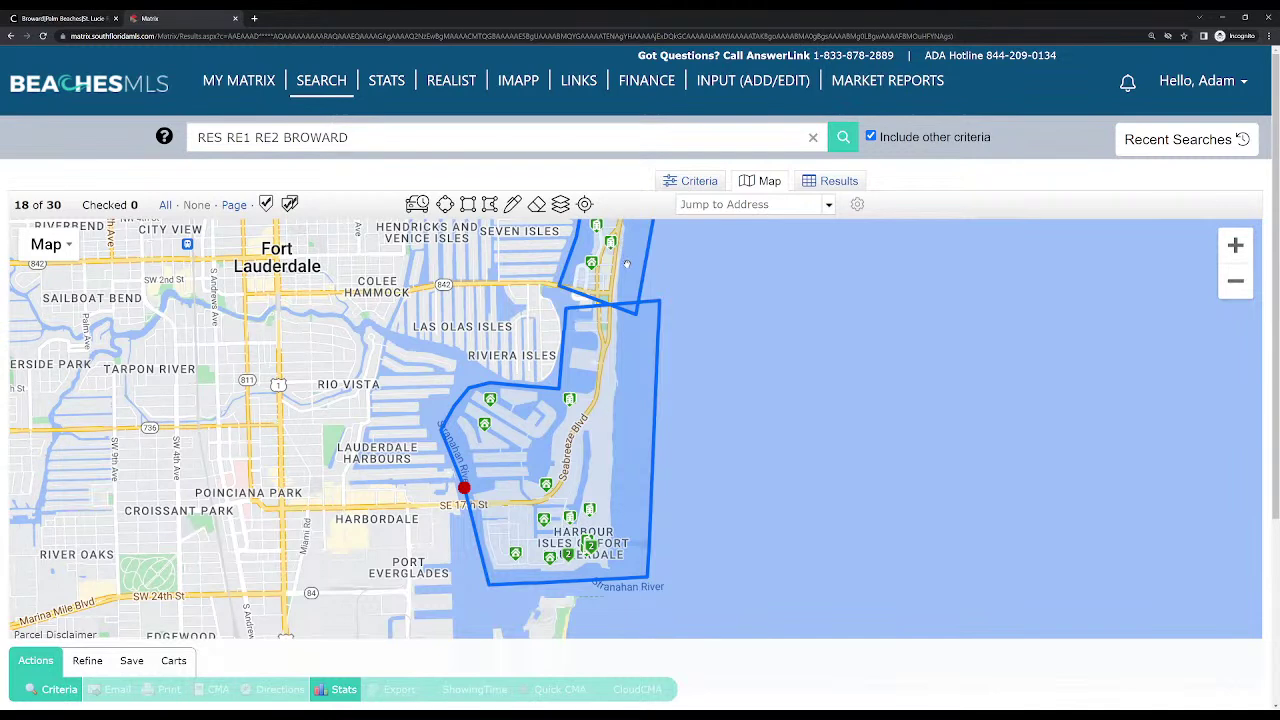
Draw a small third search polygon around Middle River and Mooney Point to cover the gap between the two coastal shapes
left_click_drag(755, 288, 746, 425)
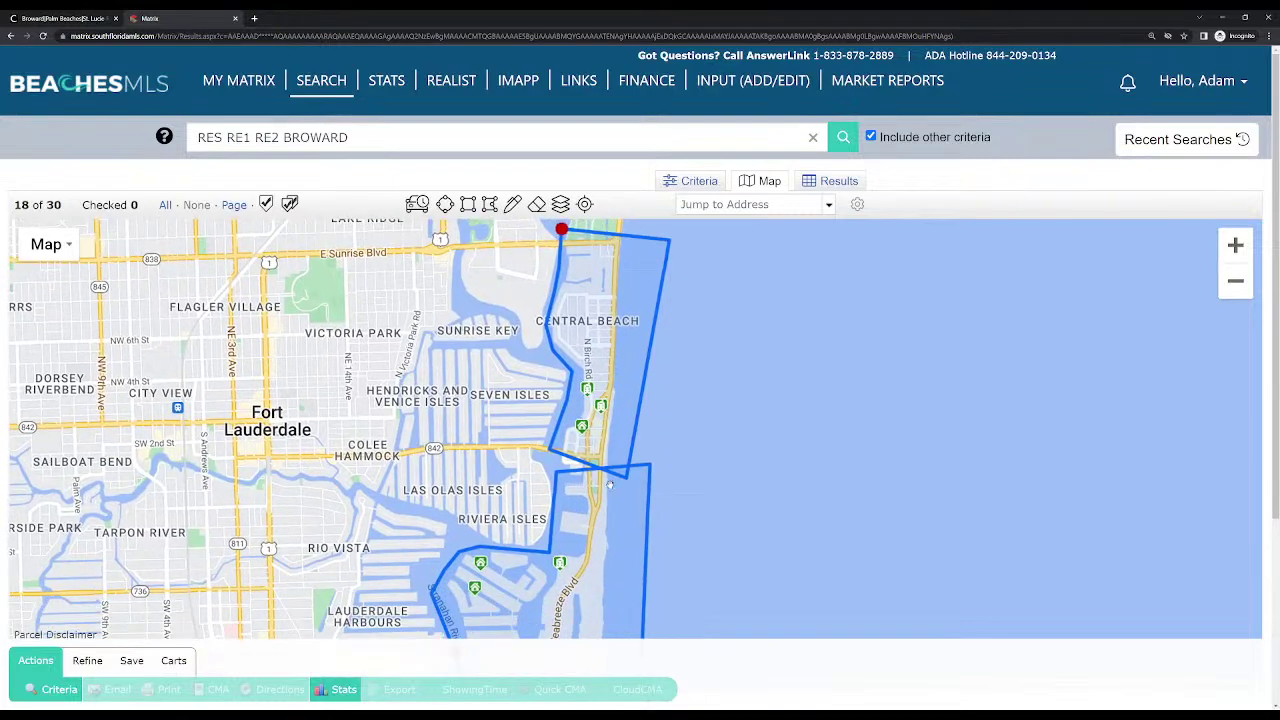
scroll(572, 458, "up", 1)
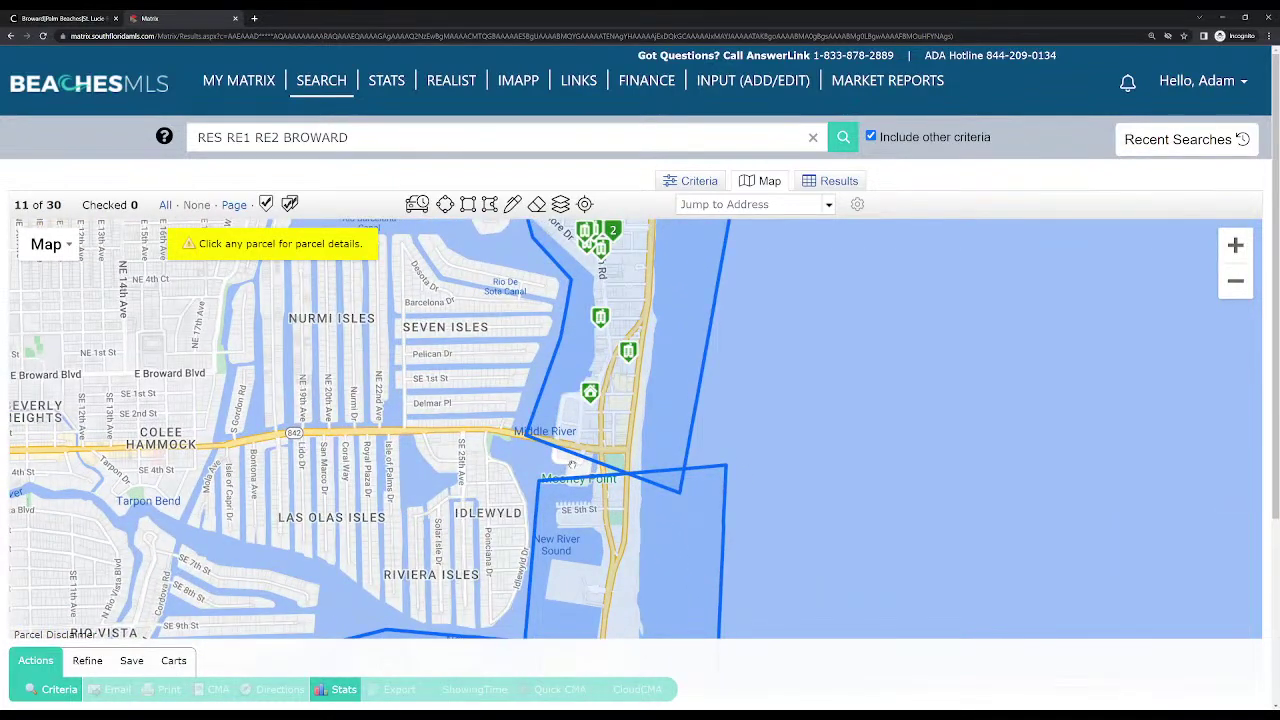
left_click(490, 205)
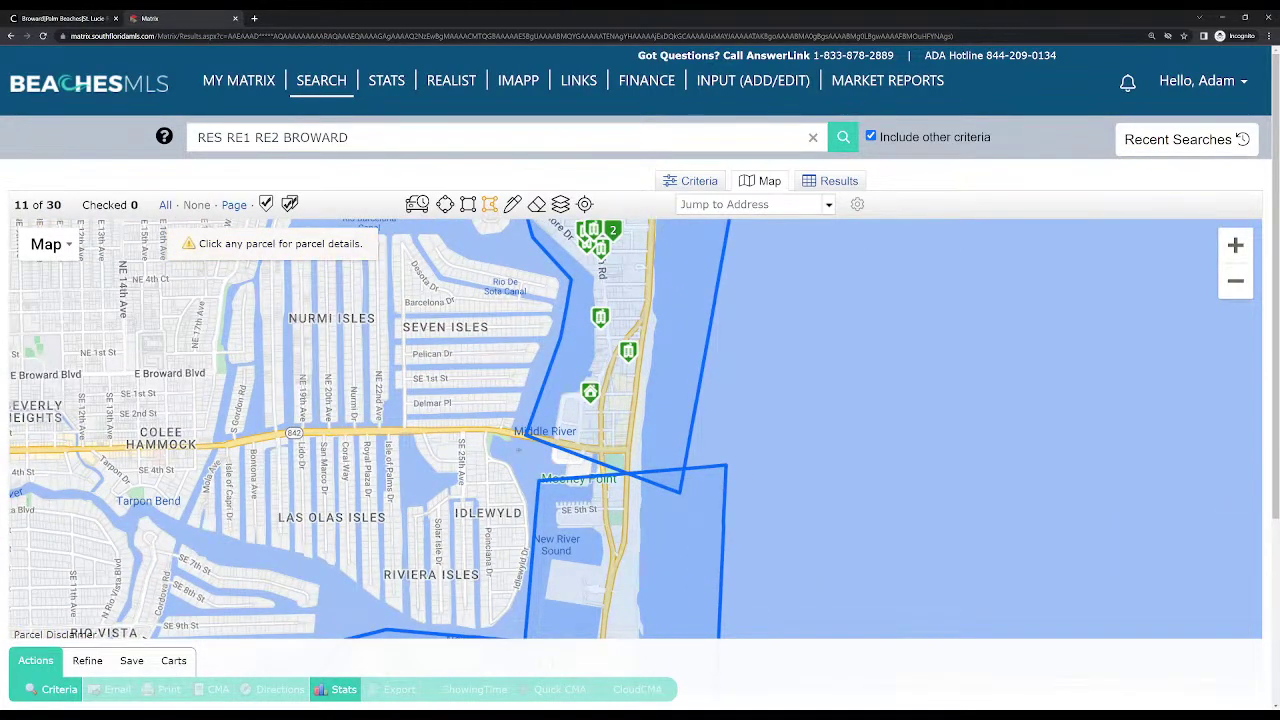
left_click(527, 396)
left_click(524, 482)
left_click(575, 500)
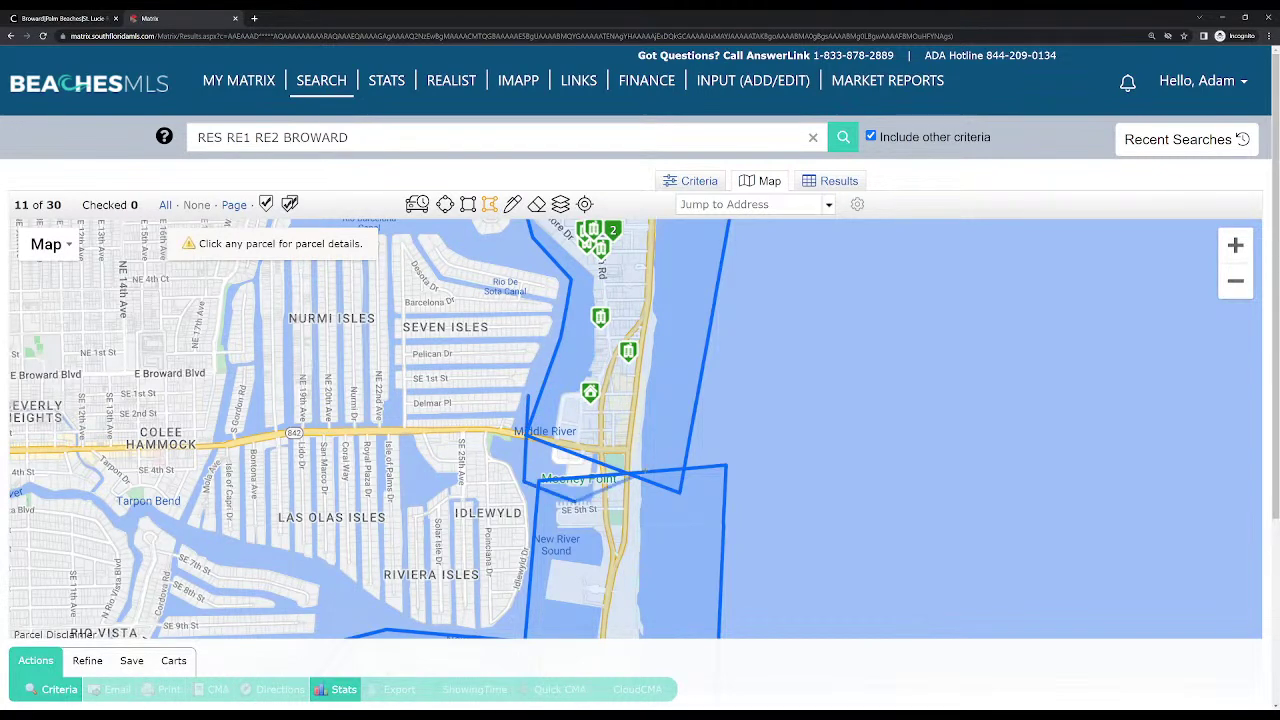
left_click(652, 442)
left_click(528, 397)
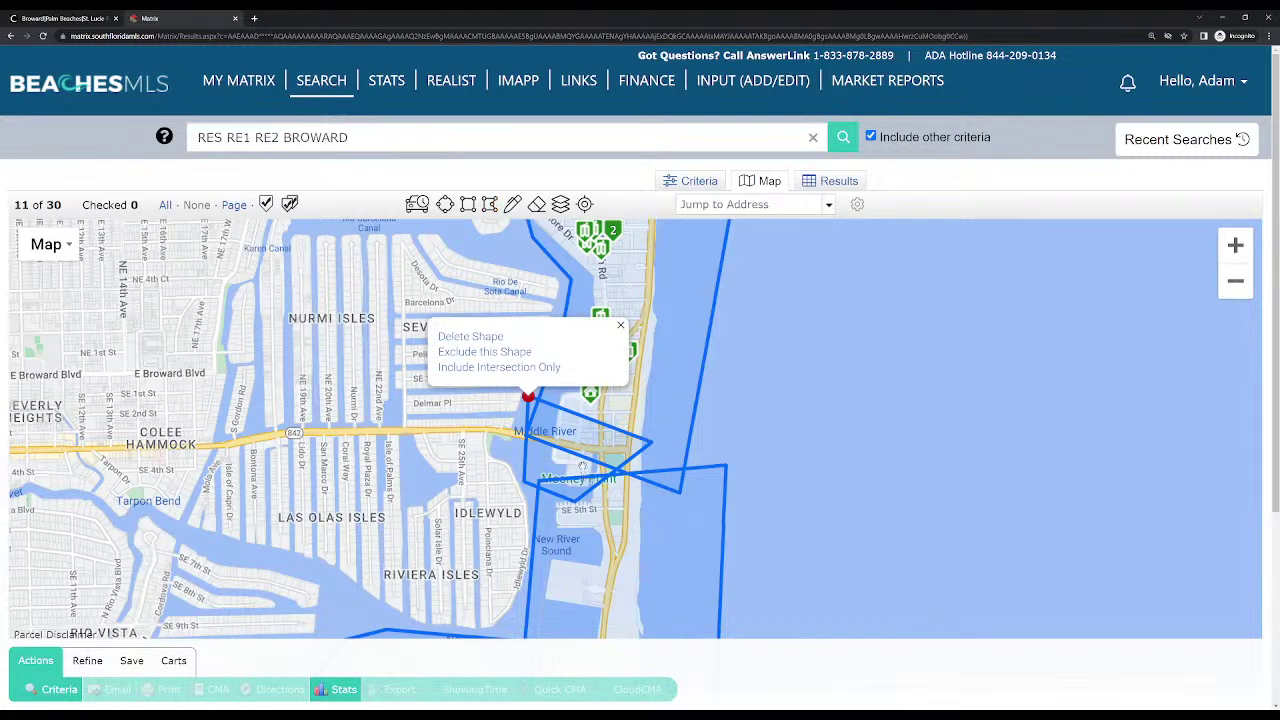
Examine the prices and bedroom counts of listings across the overlapping search shapes along the Fort Lauderdale coast
scroll(748, 380, "down", 1)
scroll(766, 374, "down", 3)
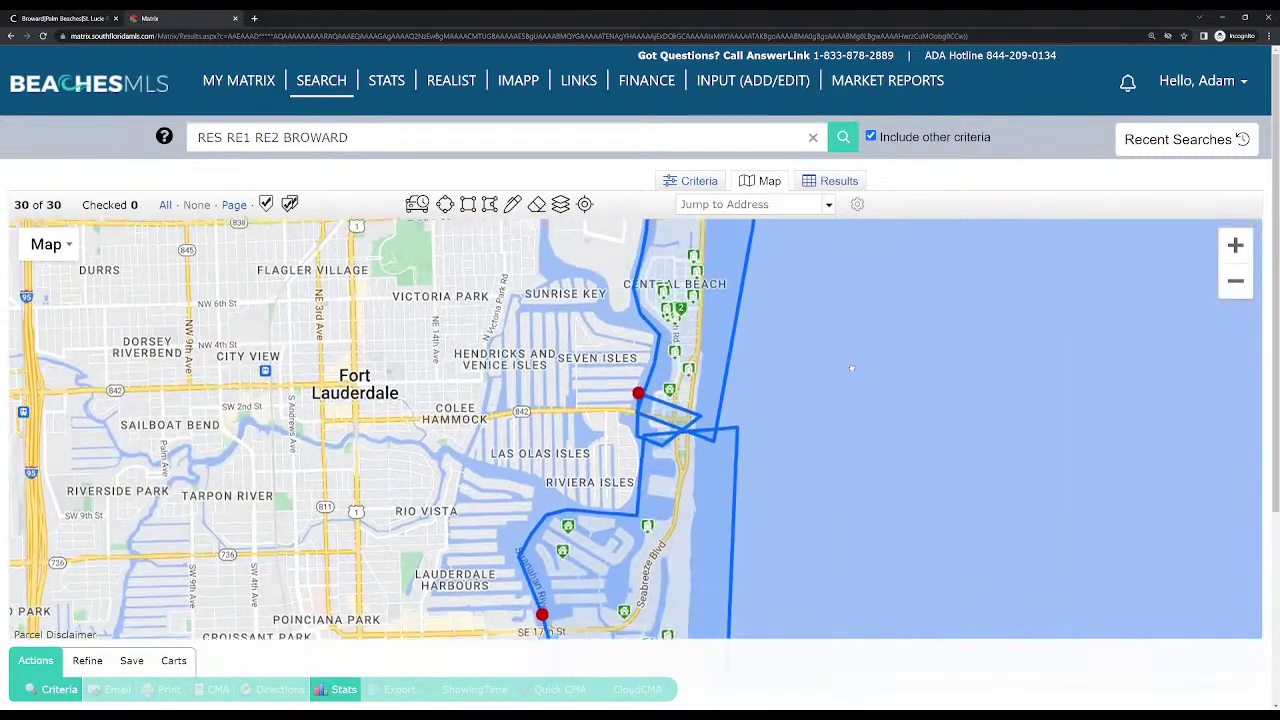
scroll(856, 442, "up", 1)
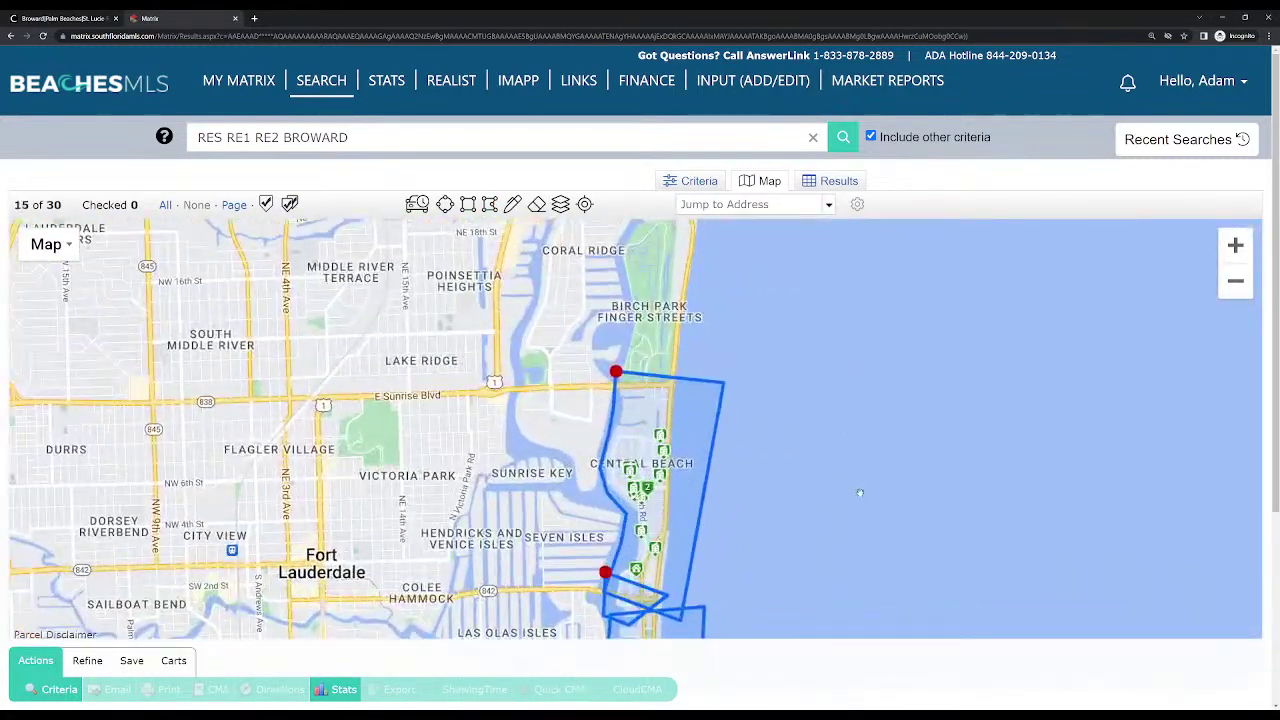
left_click_drag(857, 495, 846, 300)
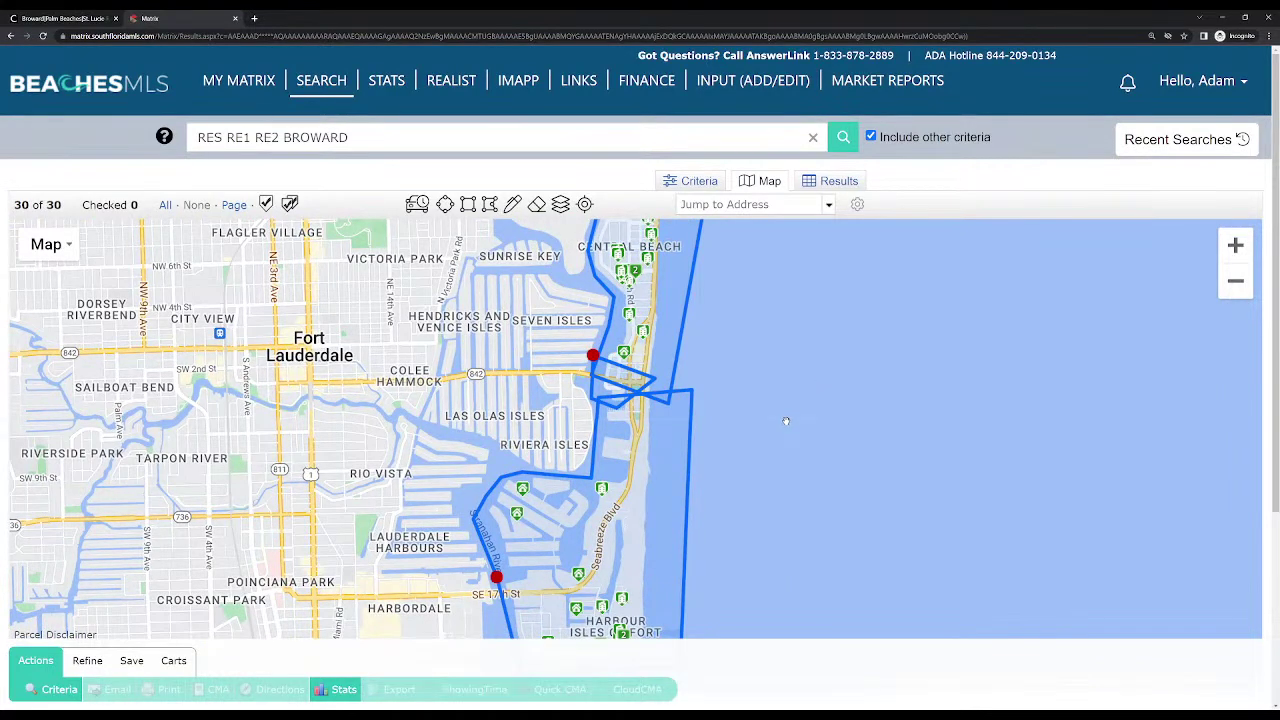
mouse_move(603, 490)
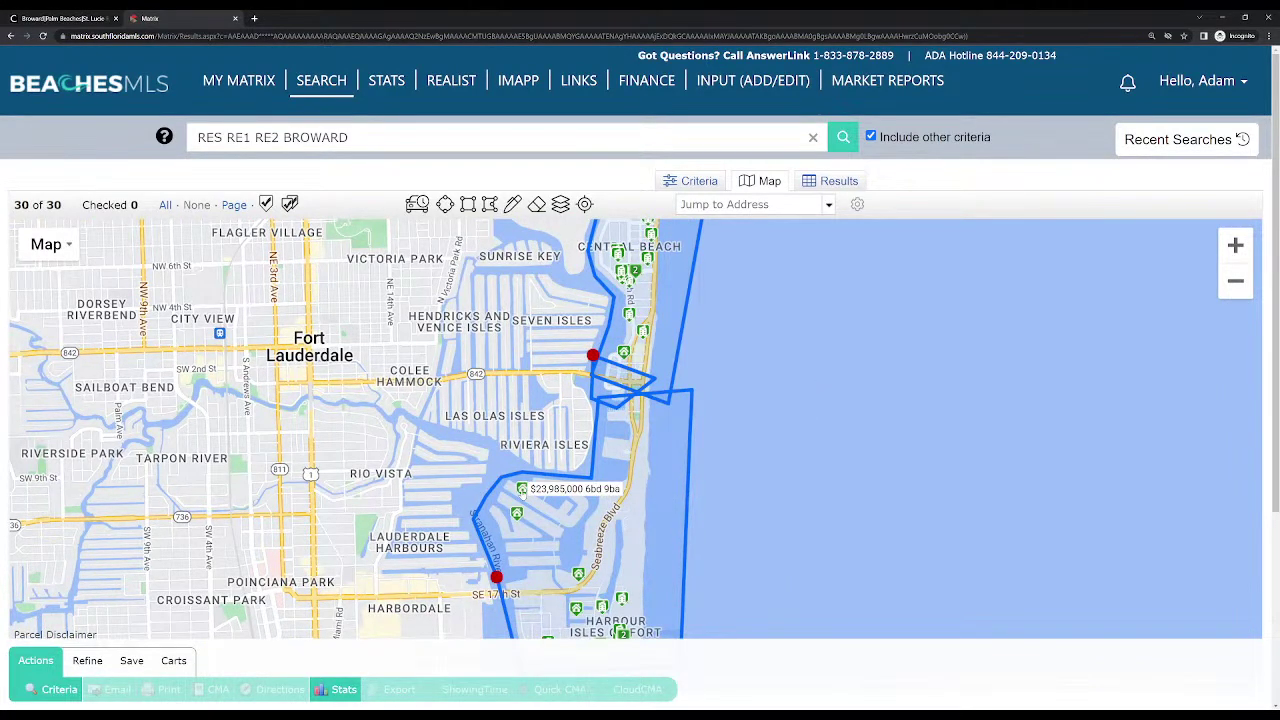
mouse_move(579, 575)
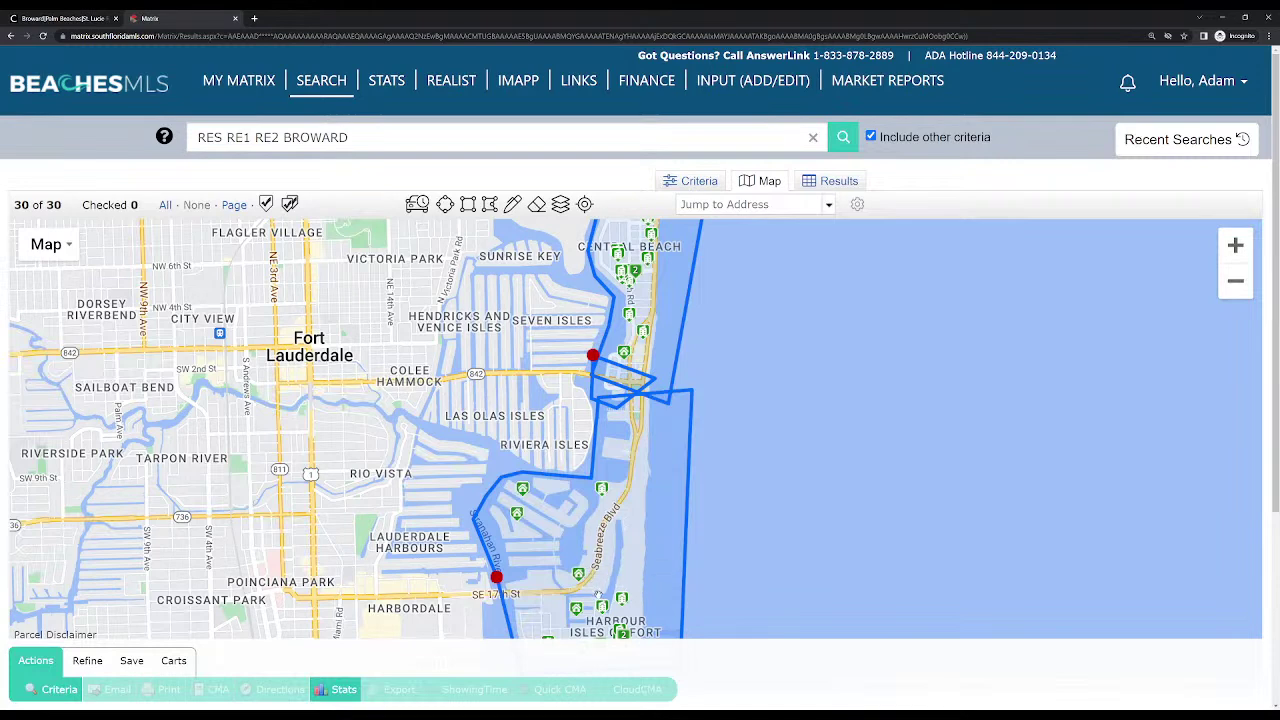
mouse_move(629, 316)
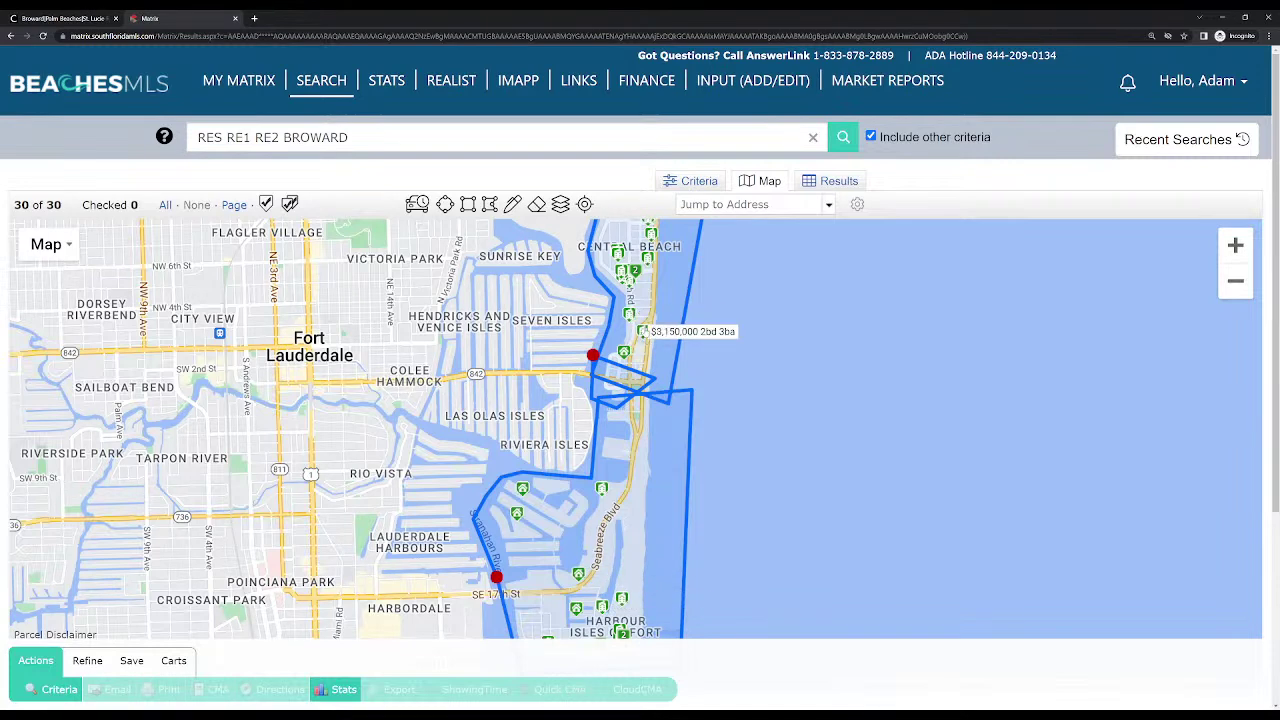
Open the list of matching results, look through it at 100 per page, and set the display to 25 per page
left_click(830, 186)
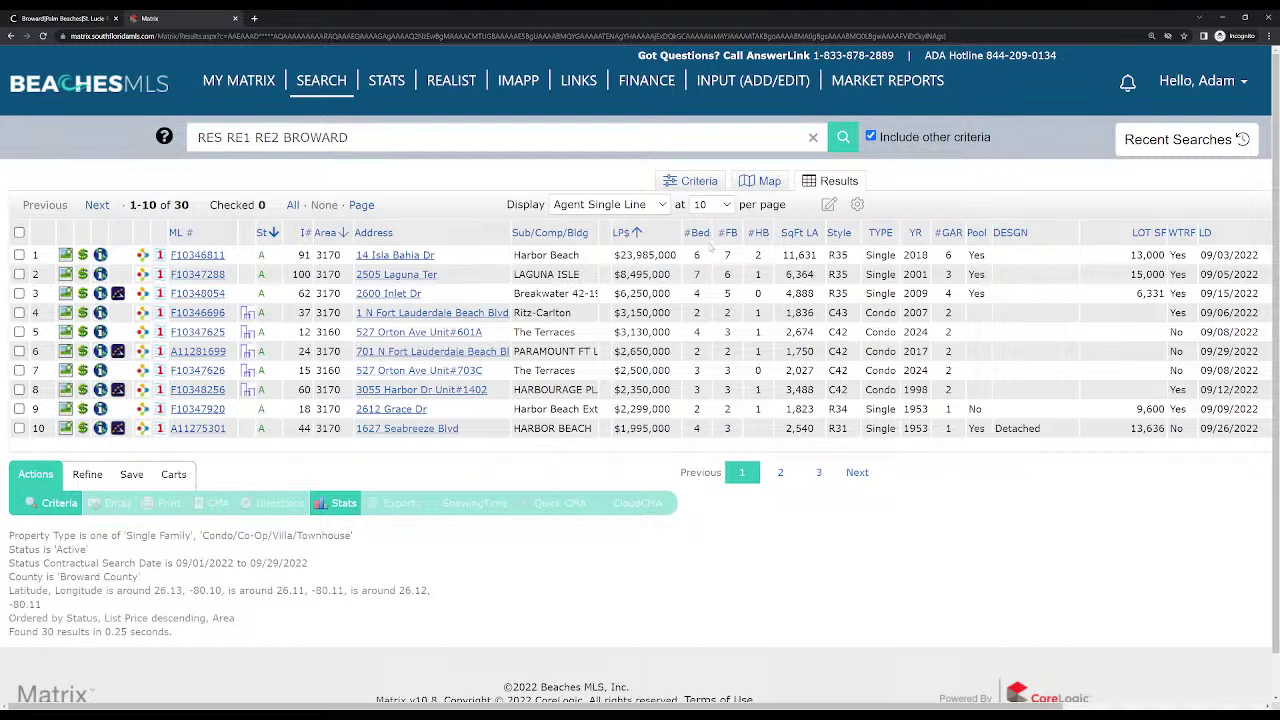
left_click(712, 204)
left_click(712, 262)
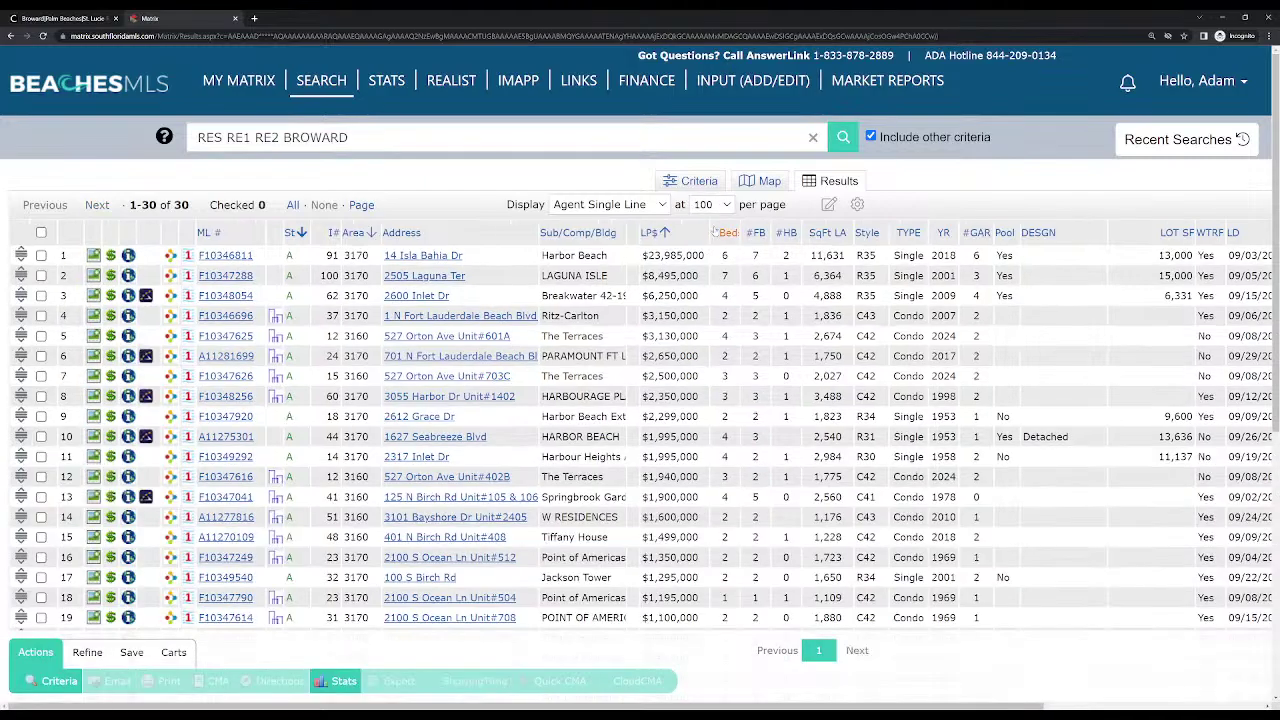
scroll(718, 388, "down", 5)
scroll(718, 388, "up", 5)
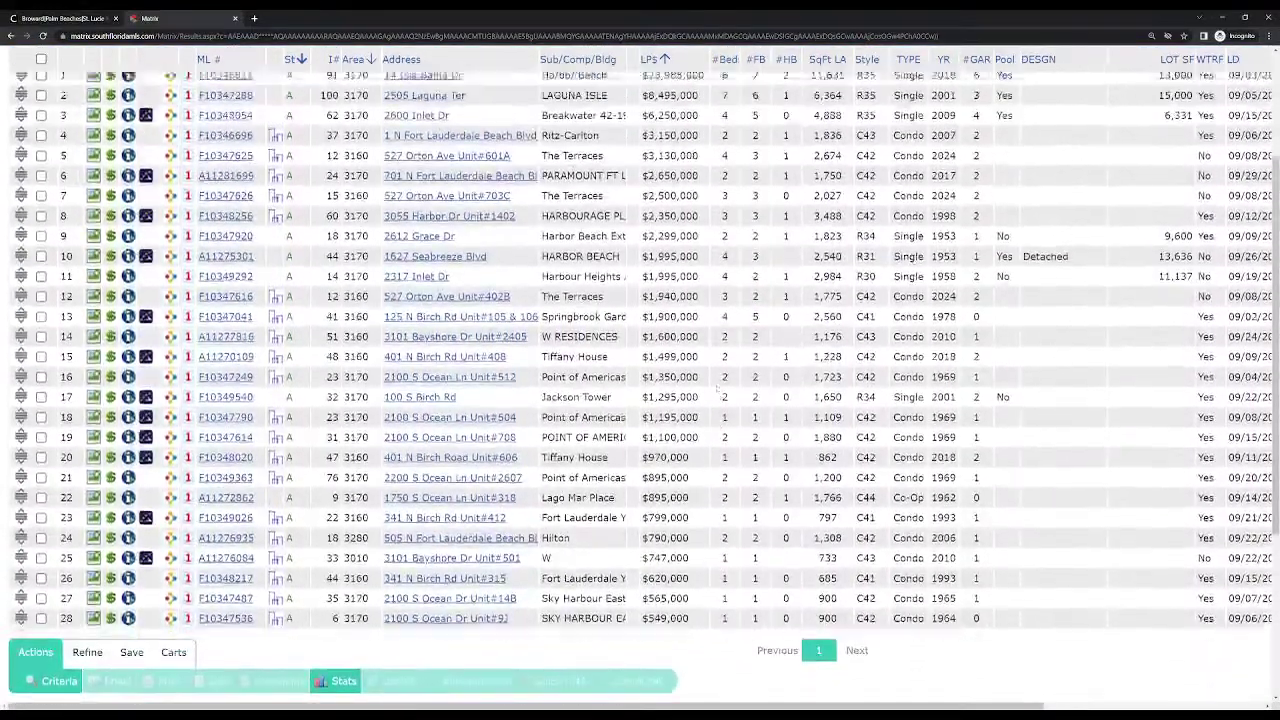
scroll(717, 387, "up", 1)
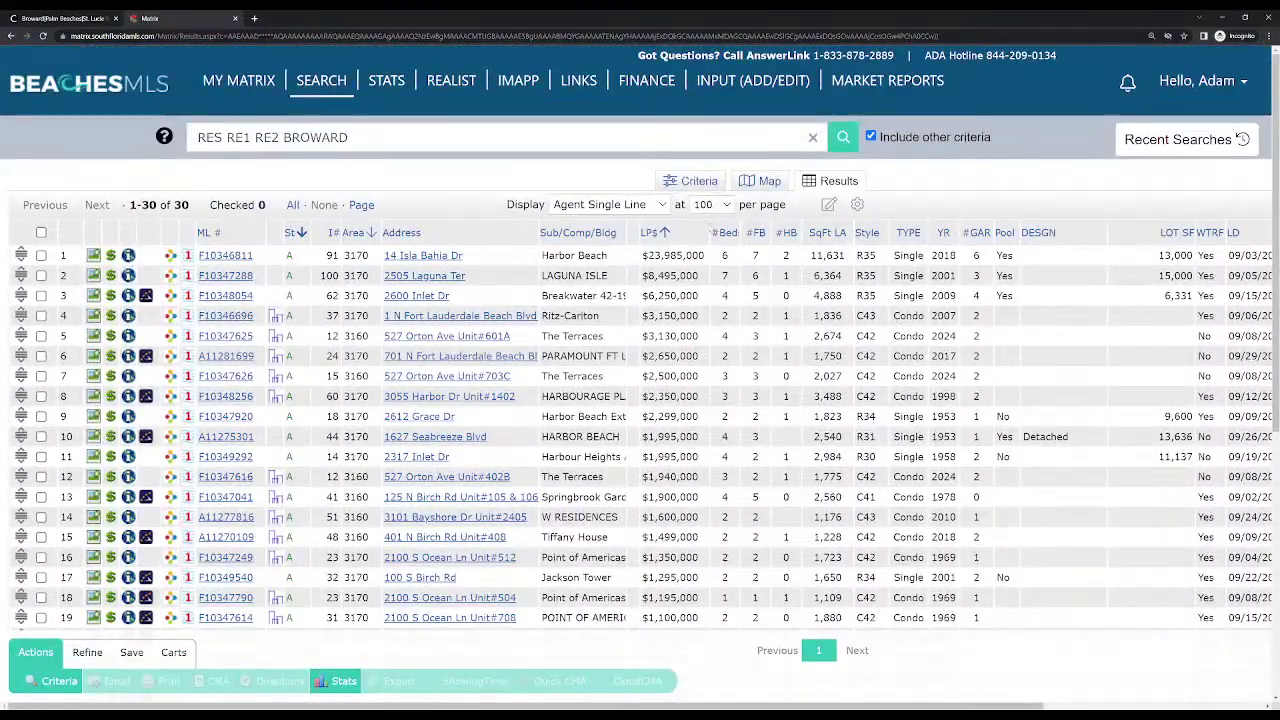
left_click(712, 204)
left_click(707, 234)
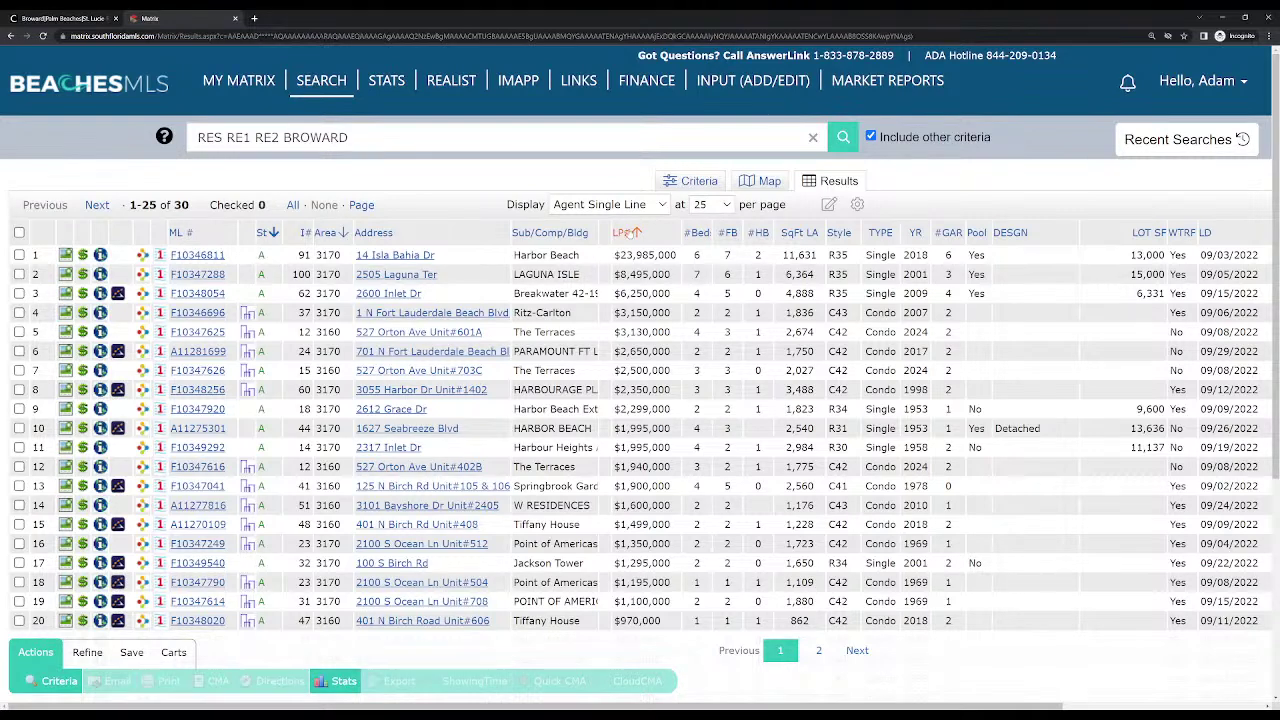
Sort the results by list price, lowest first and highest first, and by number of bedrooms from most to fewest
left_click(633, 233)
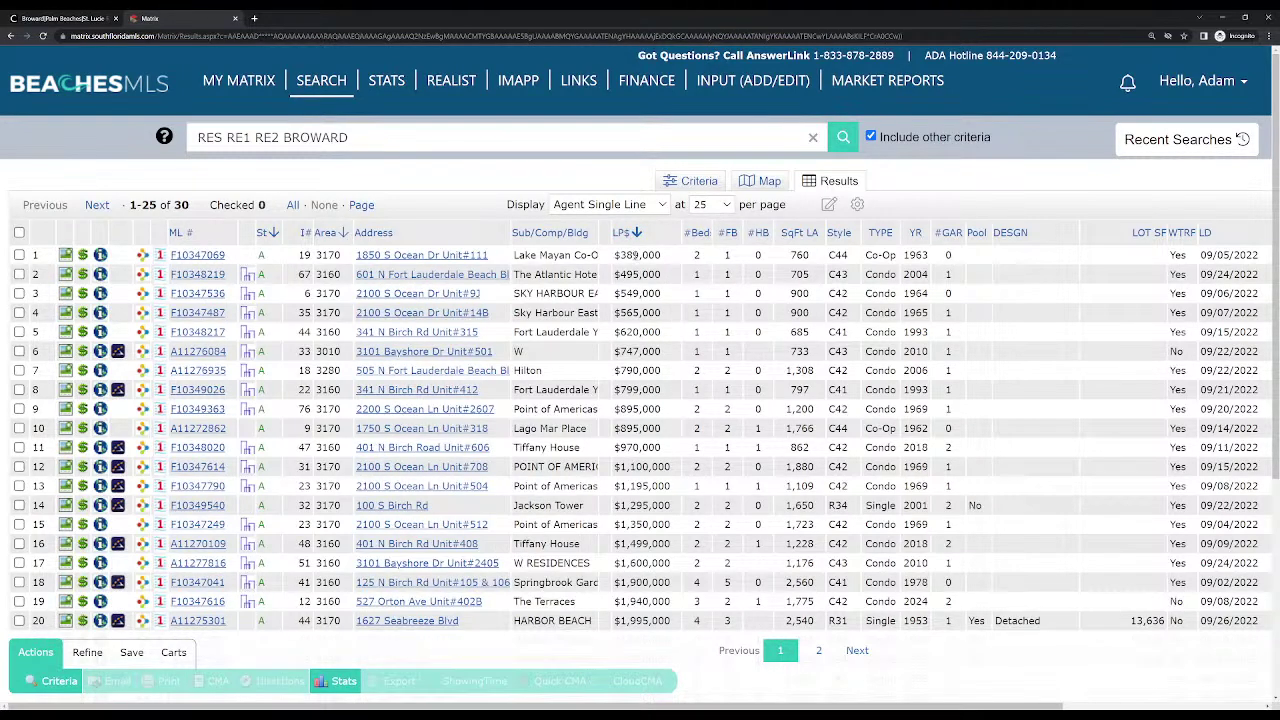
left_click(633, 233)
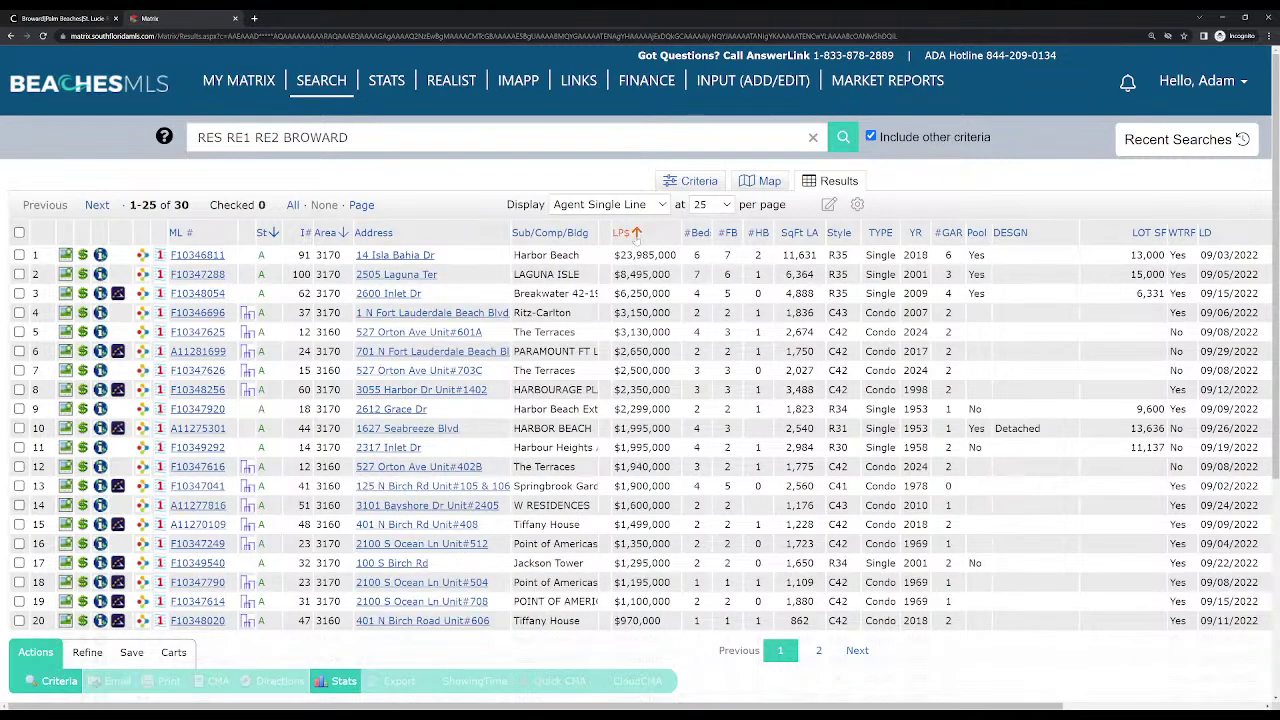
left_click(700, 234)
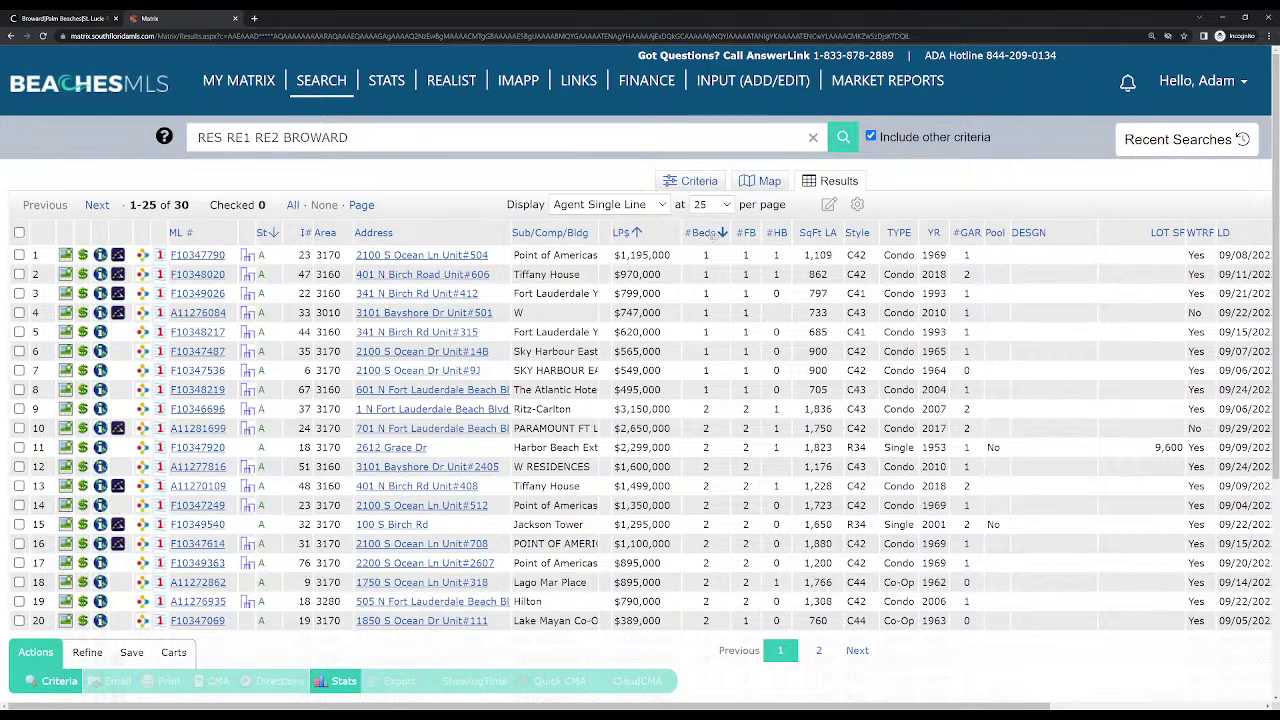
left_click(722, 232)
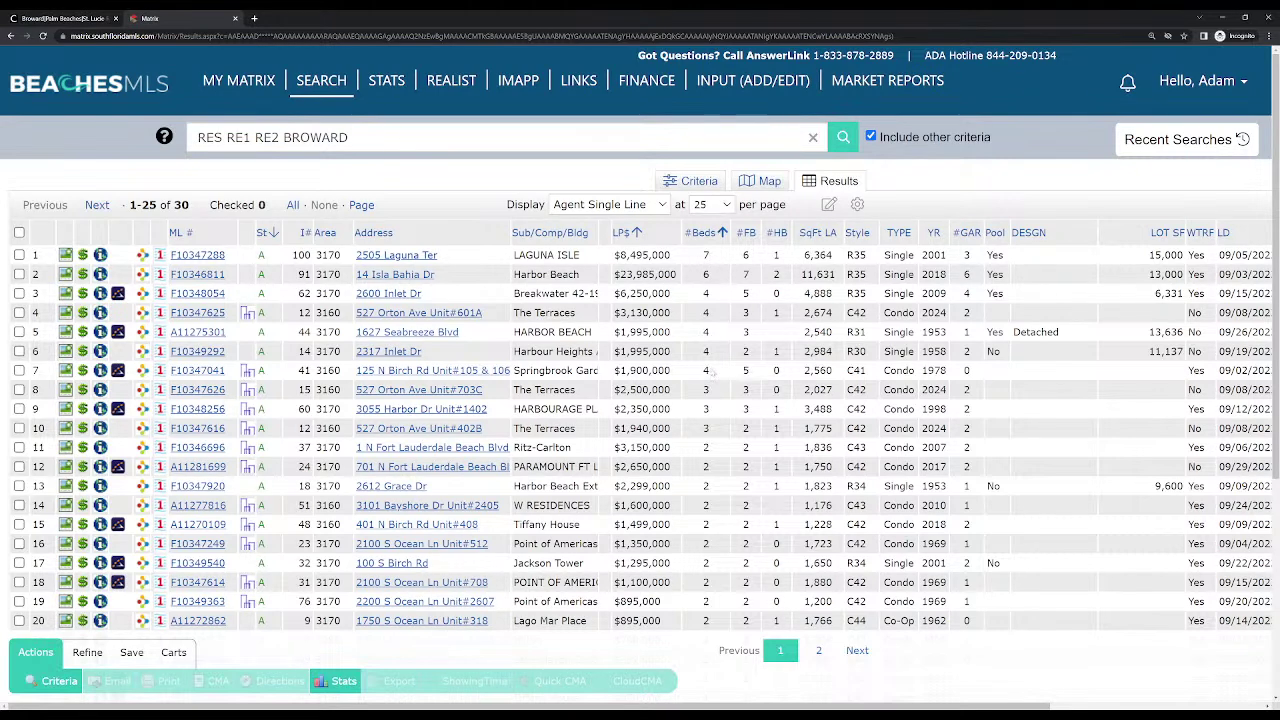
Sort the results by fewest bedrooms first, then by list price with the lowest first, and look through the list
left_click(722, 232)
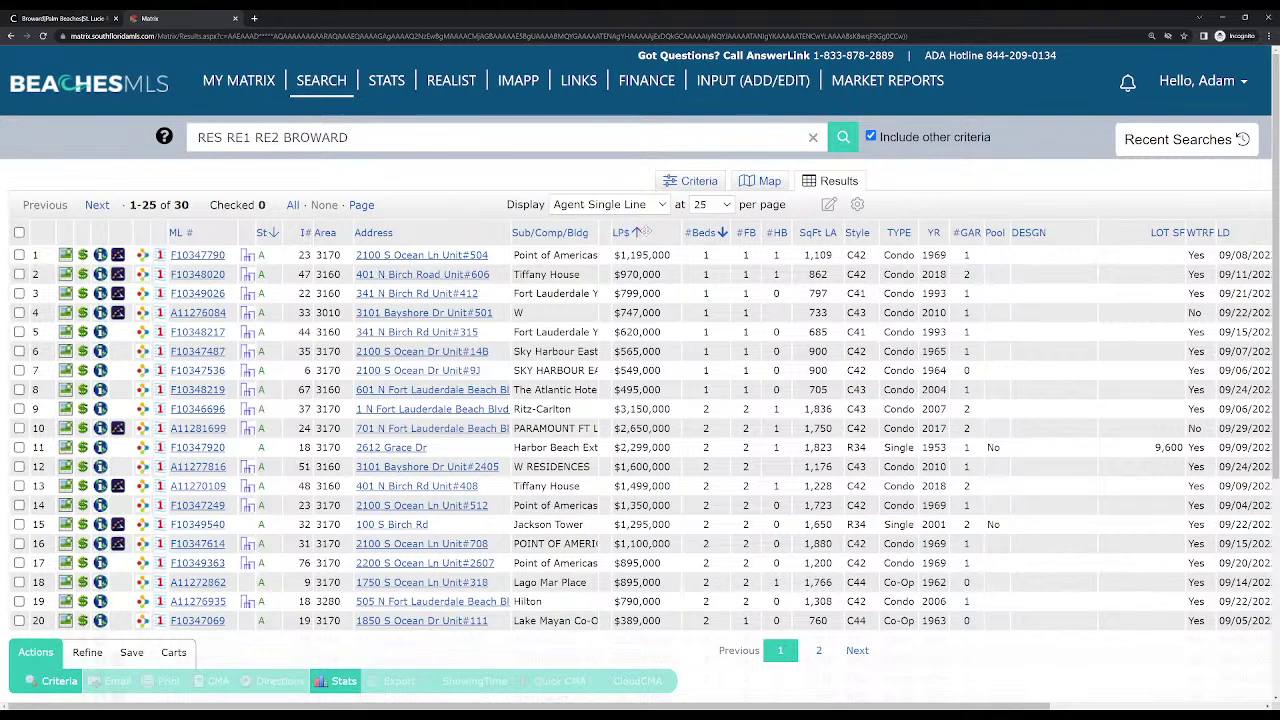
left_click(625, 233)
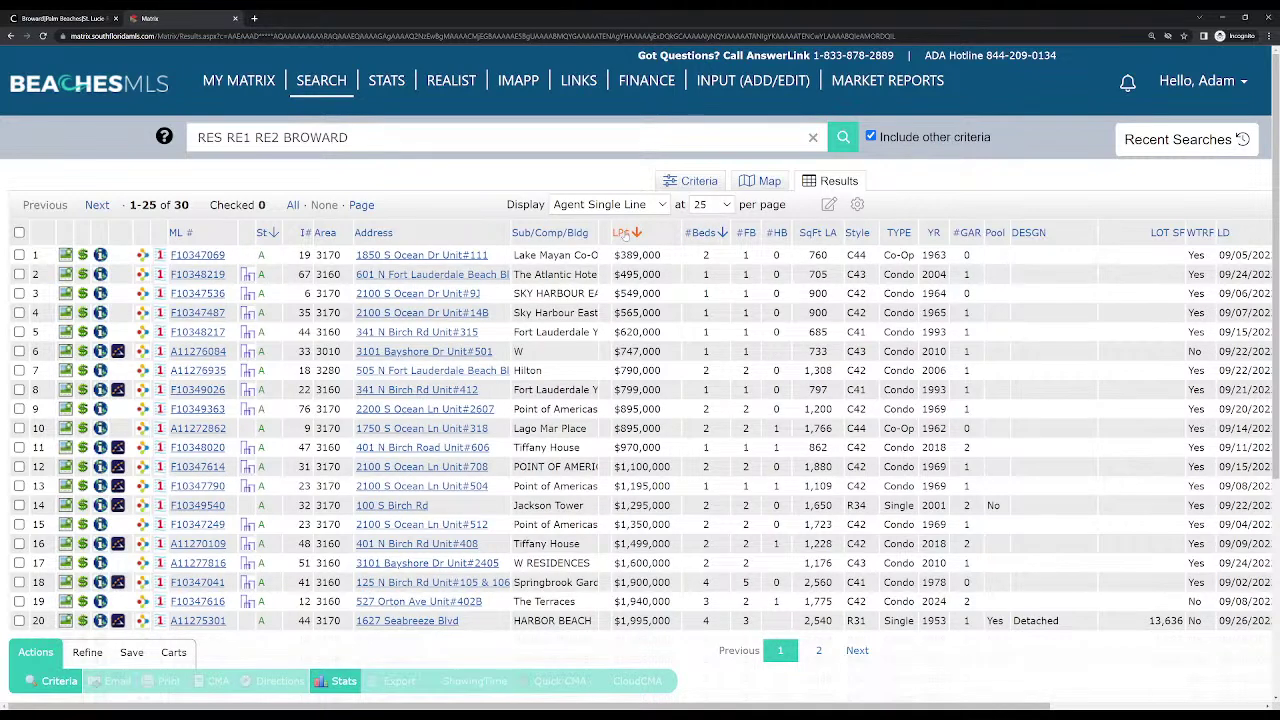
left_click(625, 233)
left_click(625, 233)
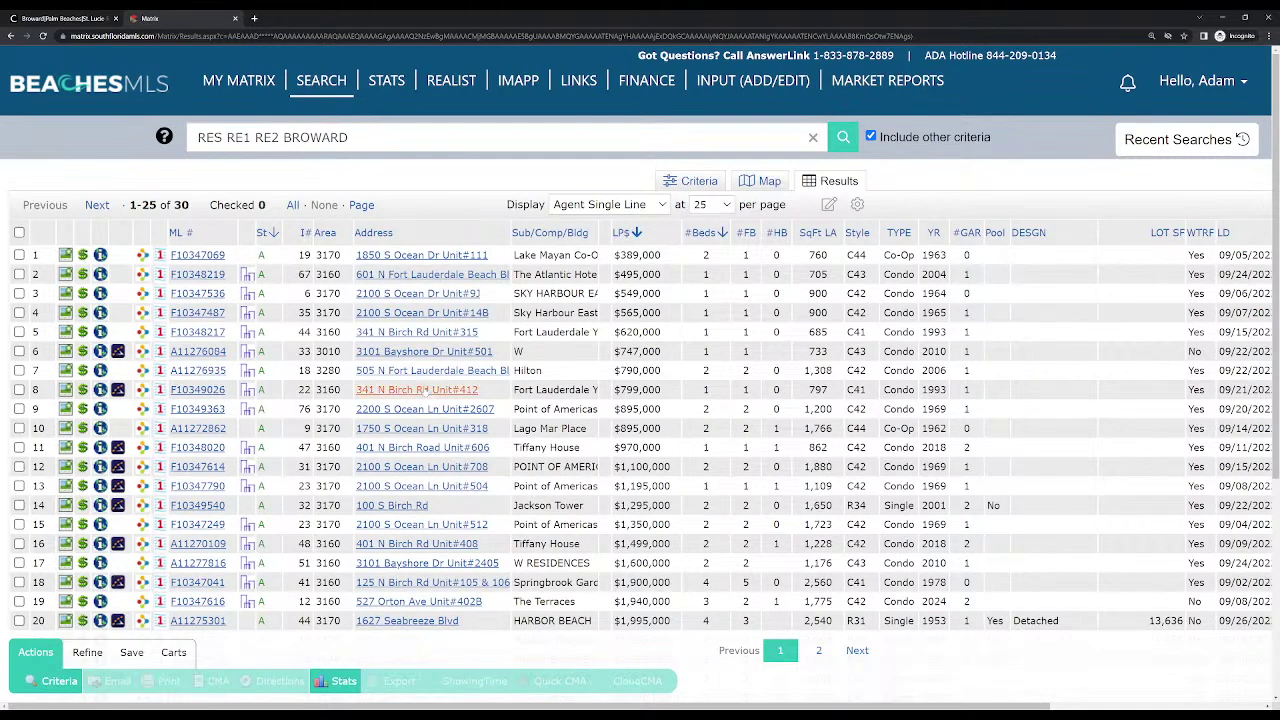
scroll(418, 503, "down", 3)
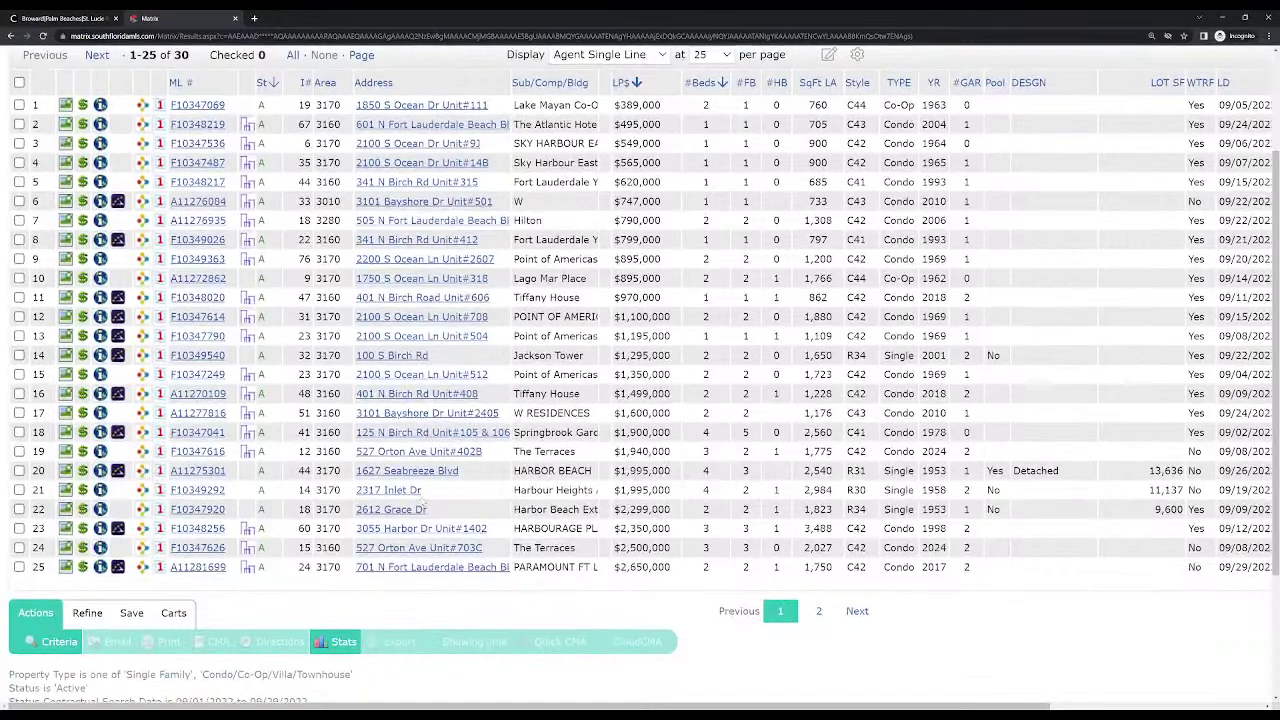
scroll(418, 488, "up", 2)
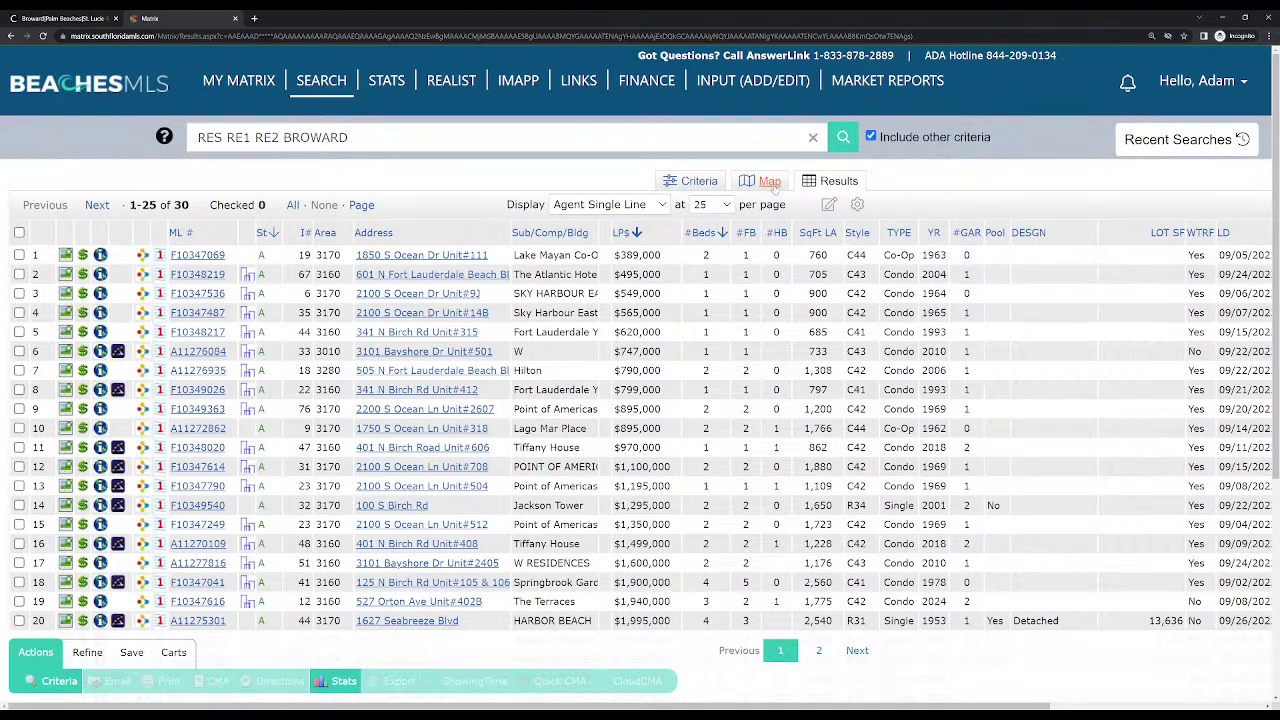
Locate the $495,000 one-bedroom listing near Auramar Street on the map and open its property summary
left_click(762, 181)
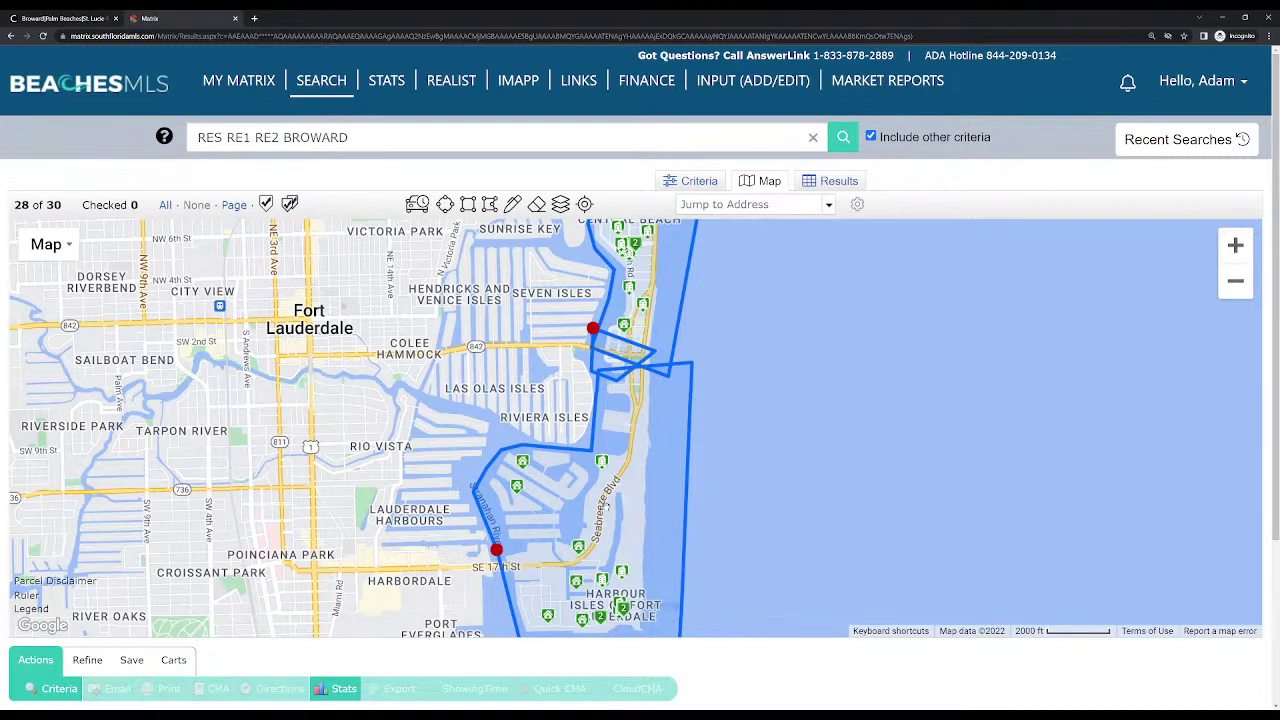
left_click_drag(664, 437, 665, 602)
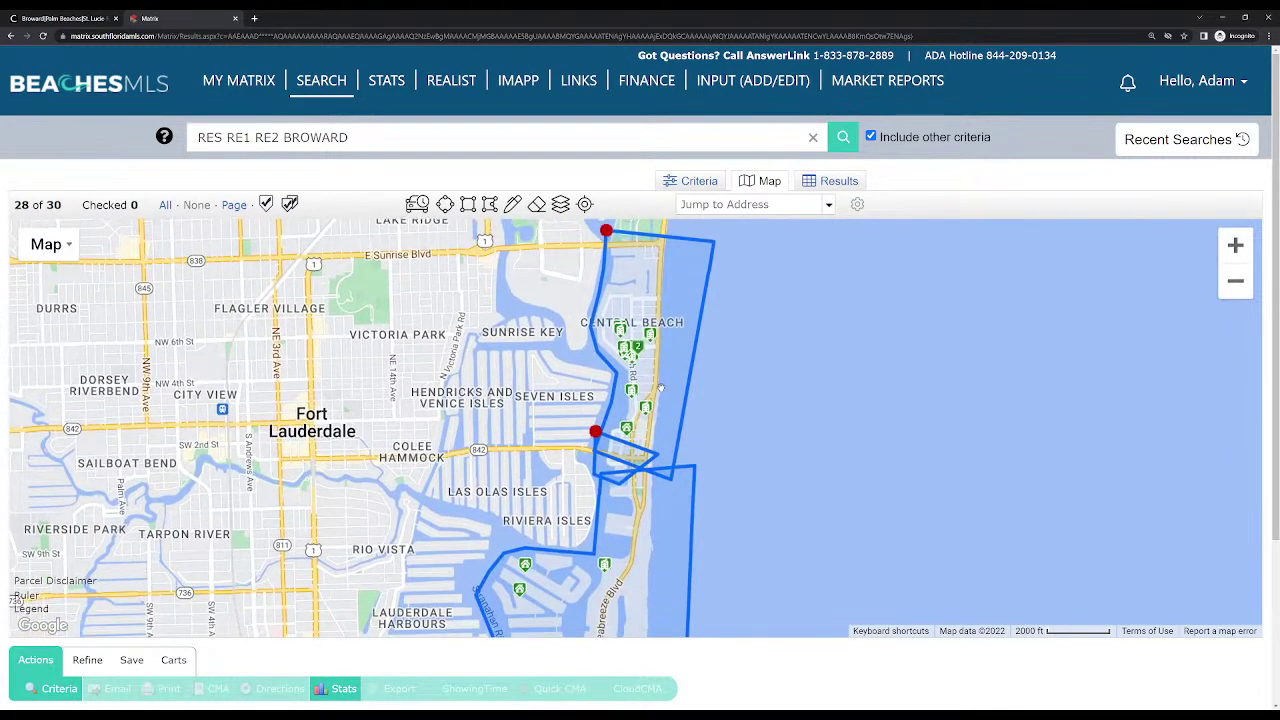
scroll(699, 377, "up", 2)
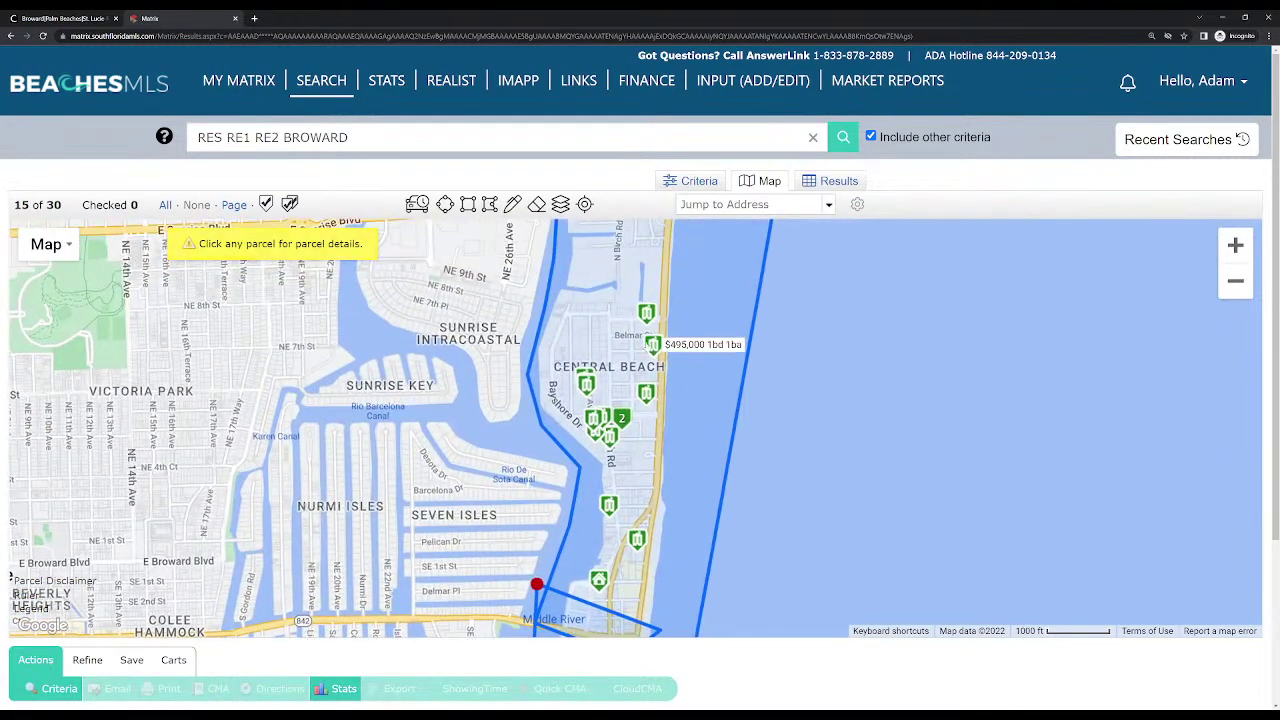
scroll(660, 360, "up", 2)
left_click_drag(658, 359, 649, 411)
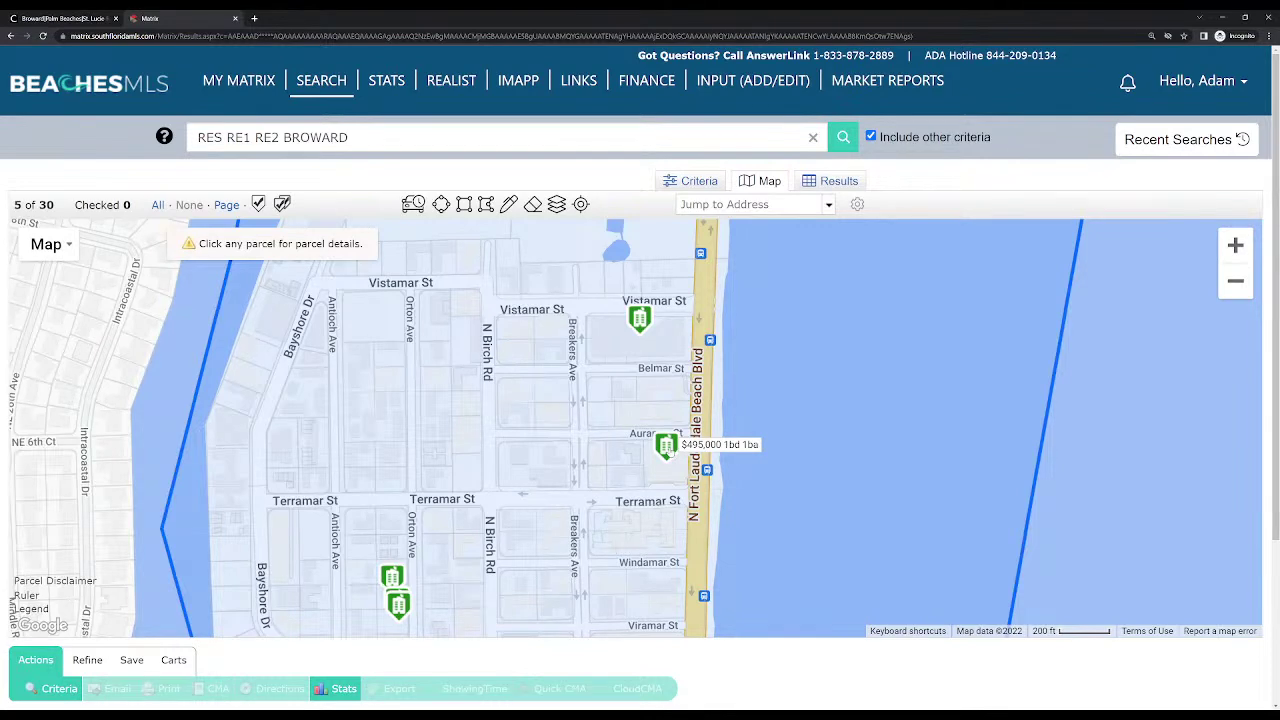
left_click(660, 448)
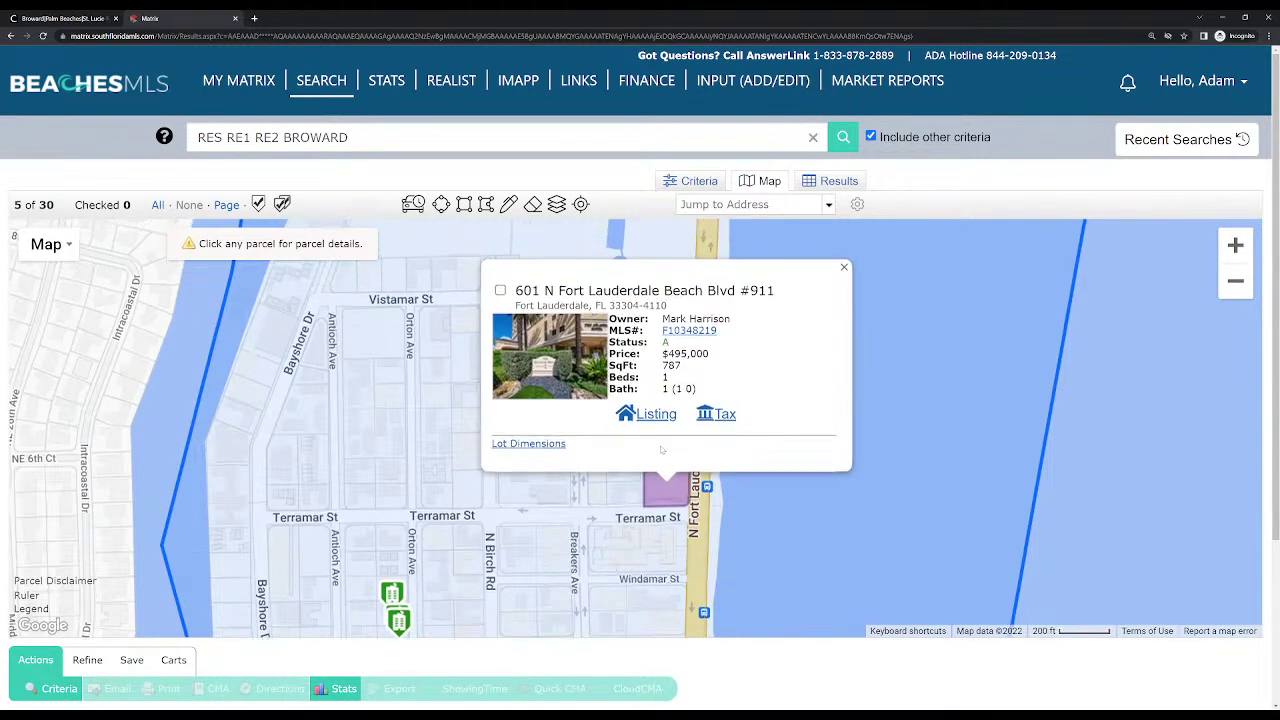
Open the full listing of the $495,000 Atlantic Hotel condo and look through its details and remarks
left_click(692, 344)
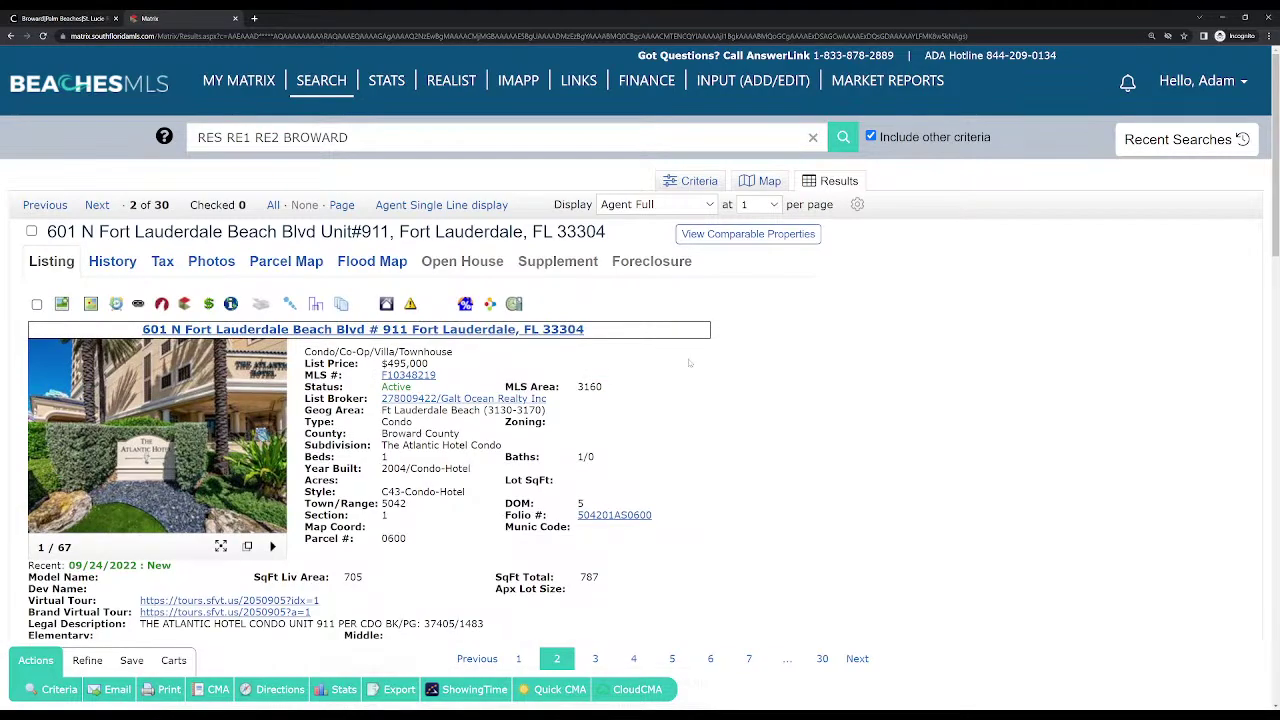
scroll(689, 363, "down", 3)
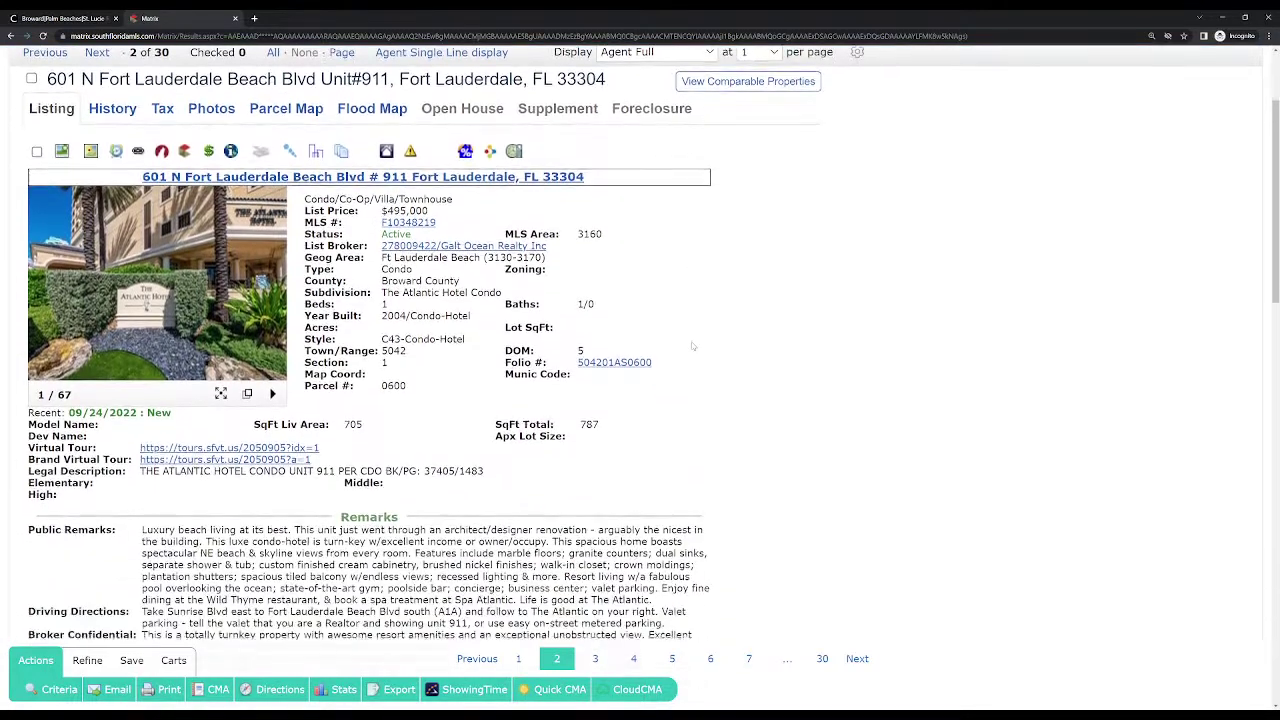
scroll(692, 346, "up", 3)
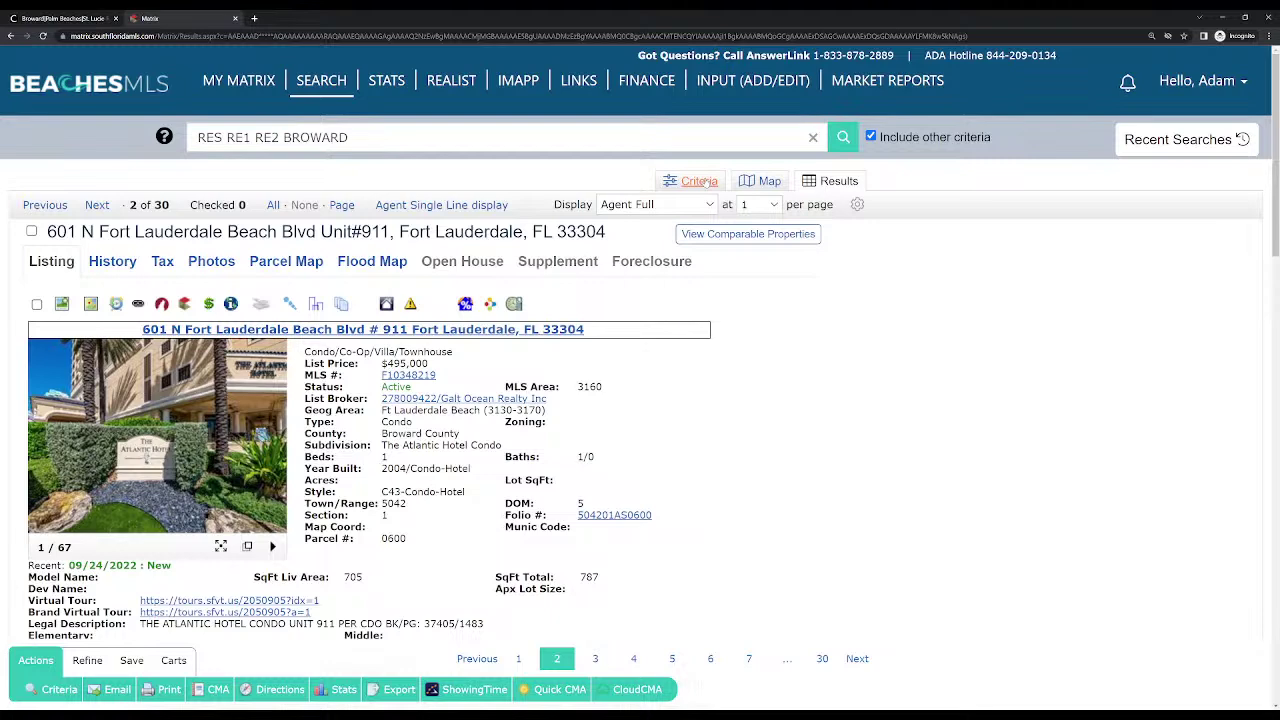
Return to the search criteria and set the current price range to 400-600 thousand
mouse_move(310, 82)
left_click(707, 182)
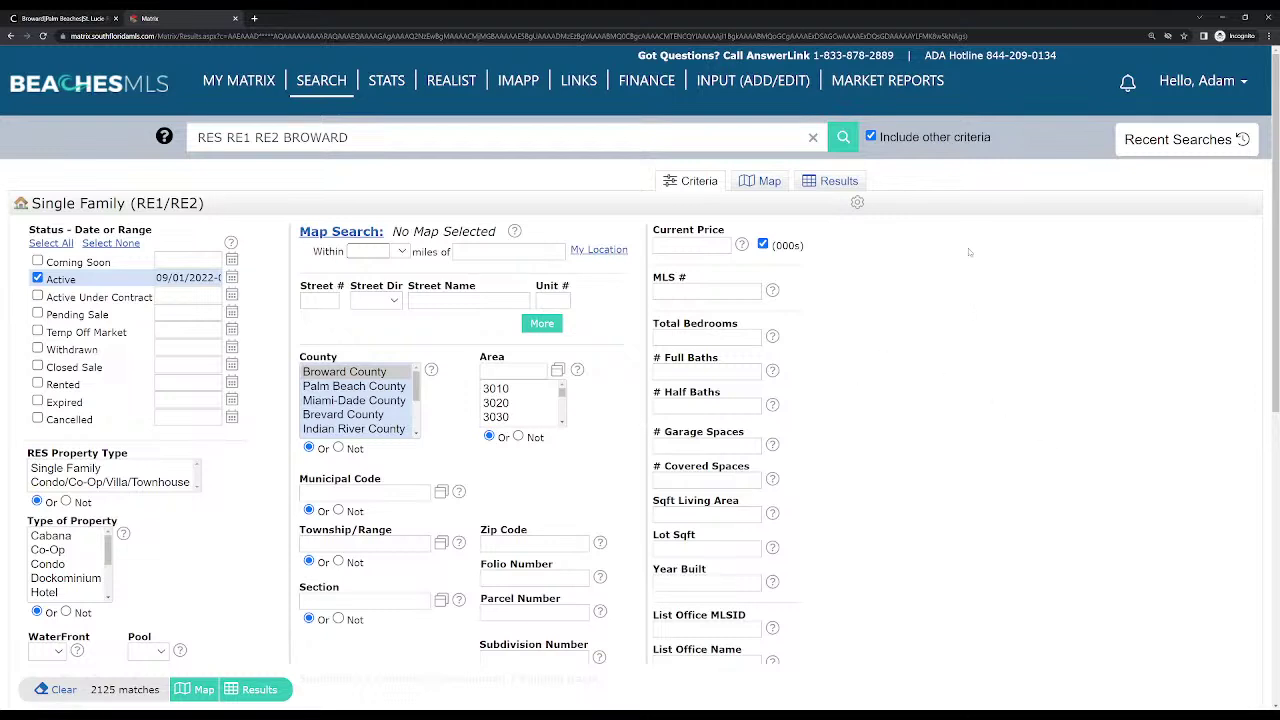
left_click(699, 246)
type("400-")
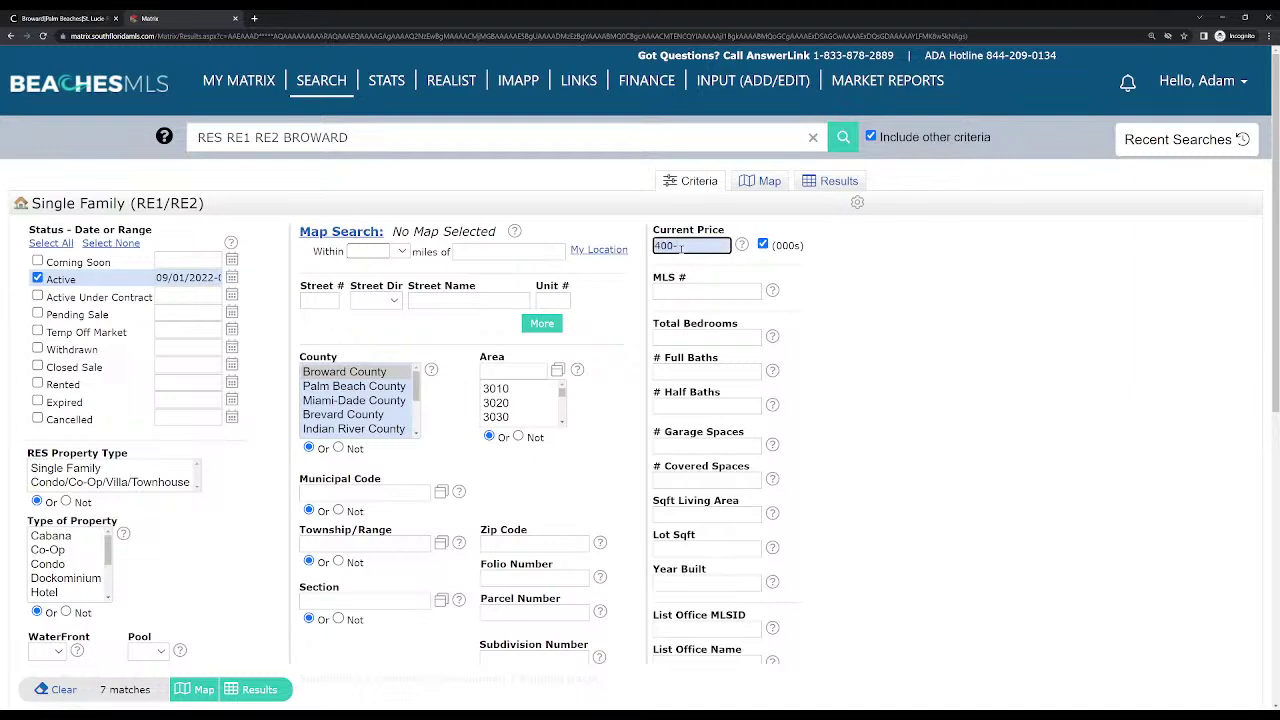
type("600")
left_click(670, 260)
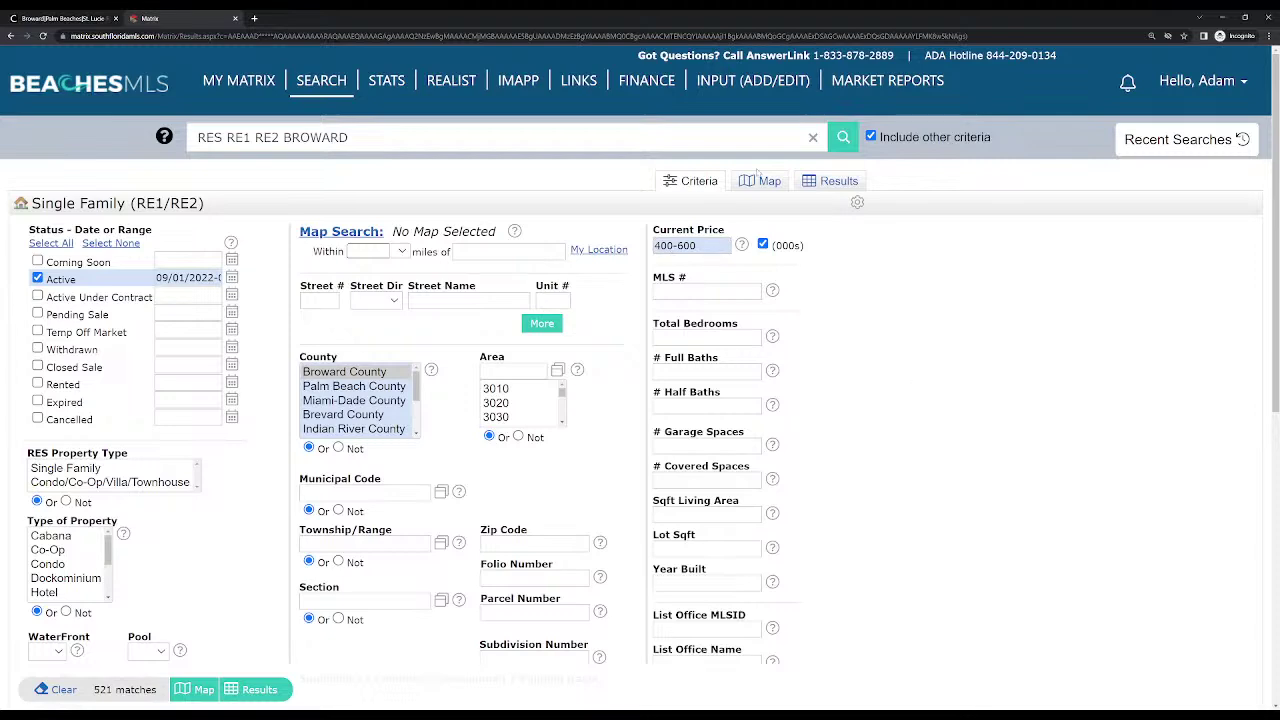
Open the matching results in the Agent Single Line display and toggle the list price sorting, ending with the lowest first
left_click(838, 181)
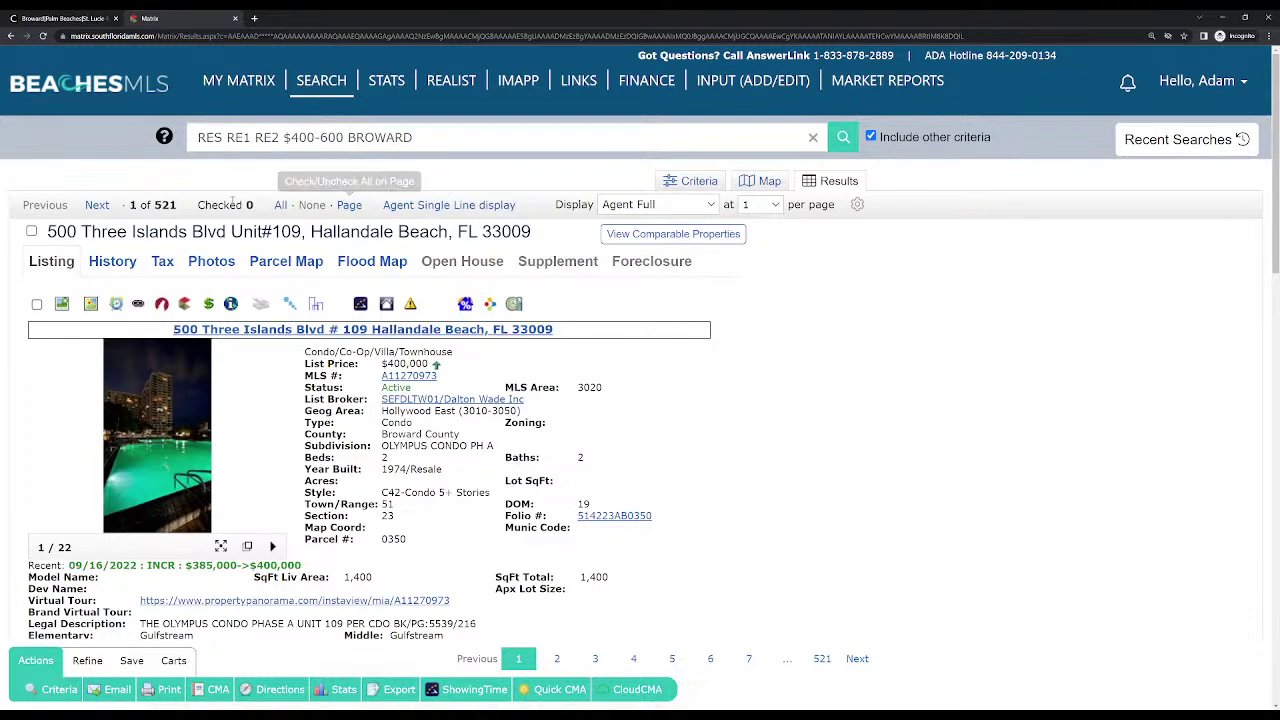
scroll(413, 453, "down", 3)
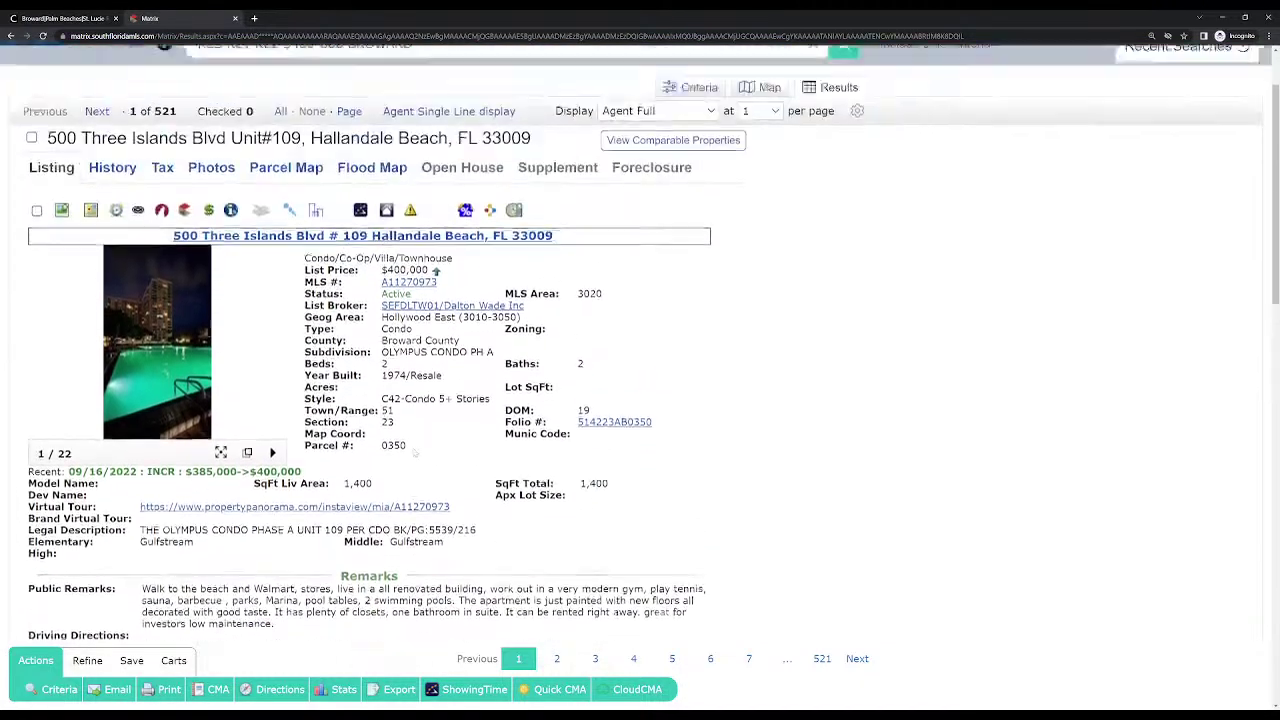
scroll(414, 453, "up", 3)
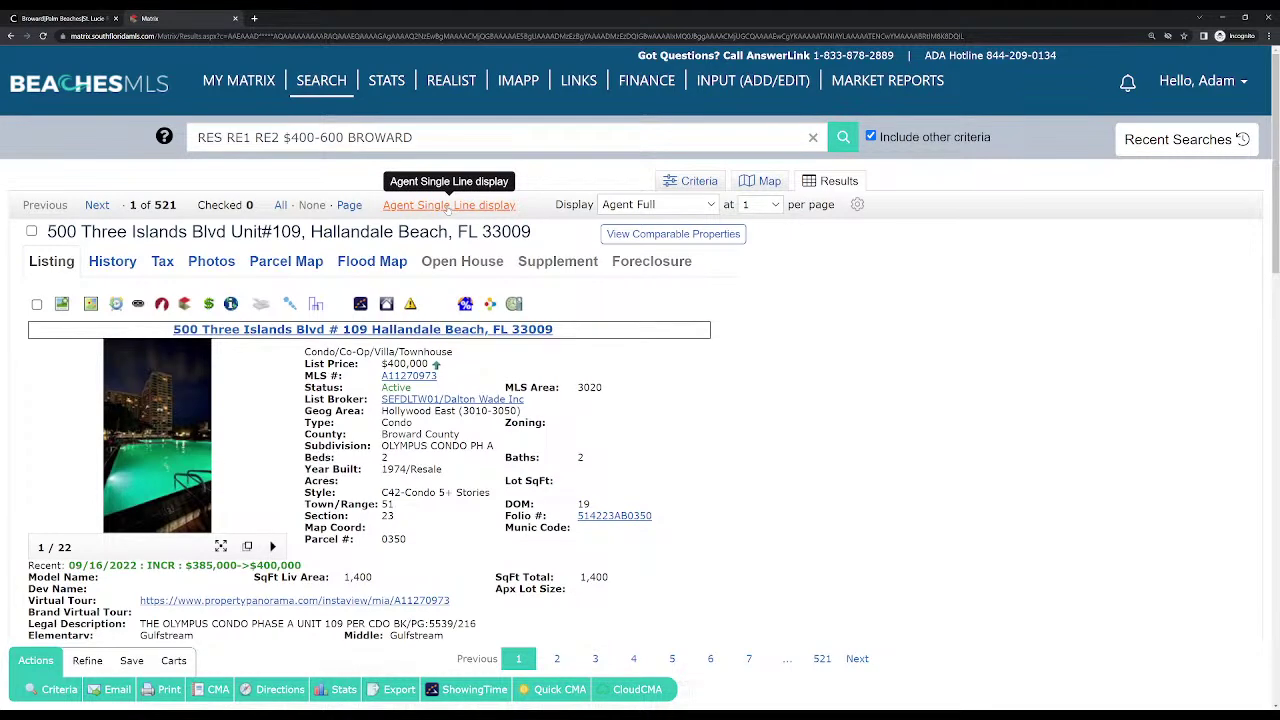
left_click(447, 206)
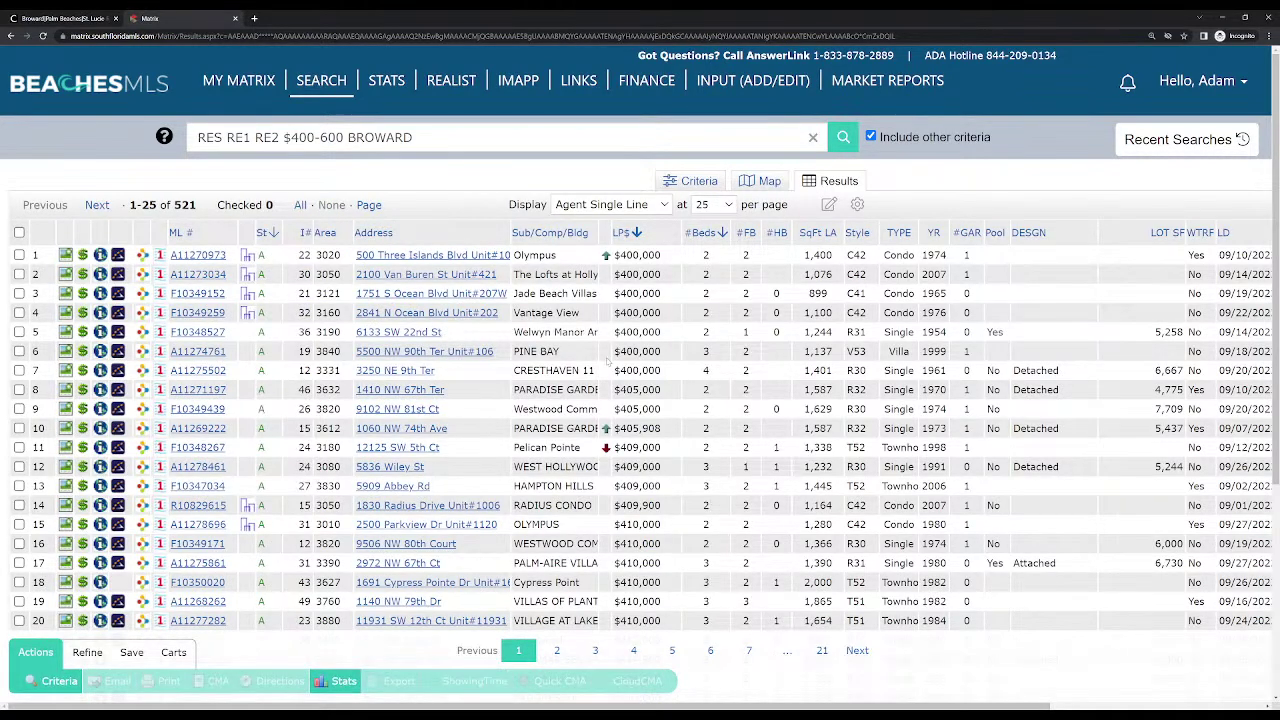
left_click(622, 236)
left_click(622, 236)
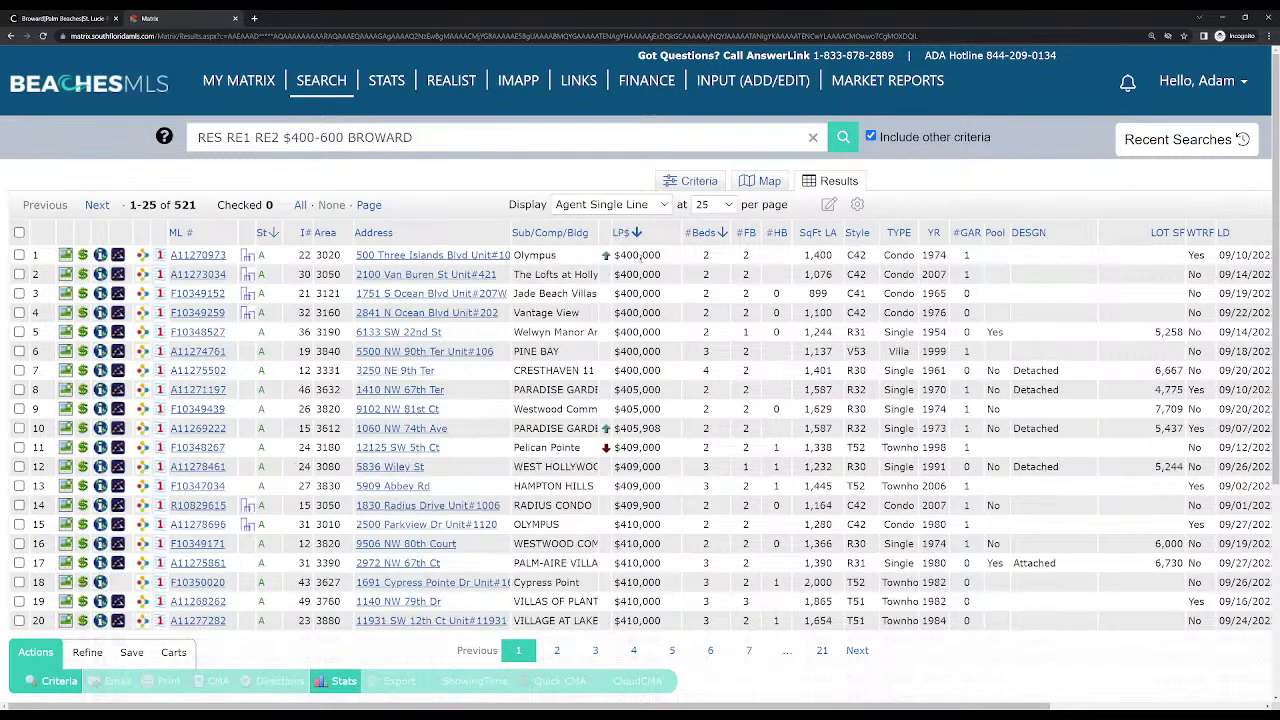
left_click(621, 236)
left_click(621, 236)
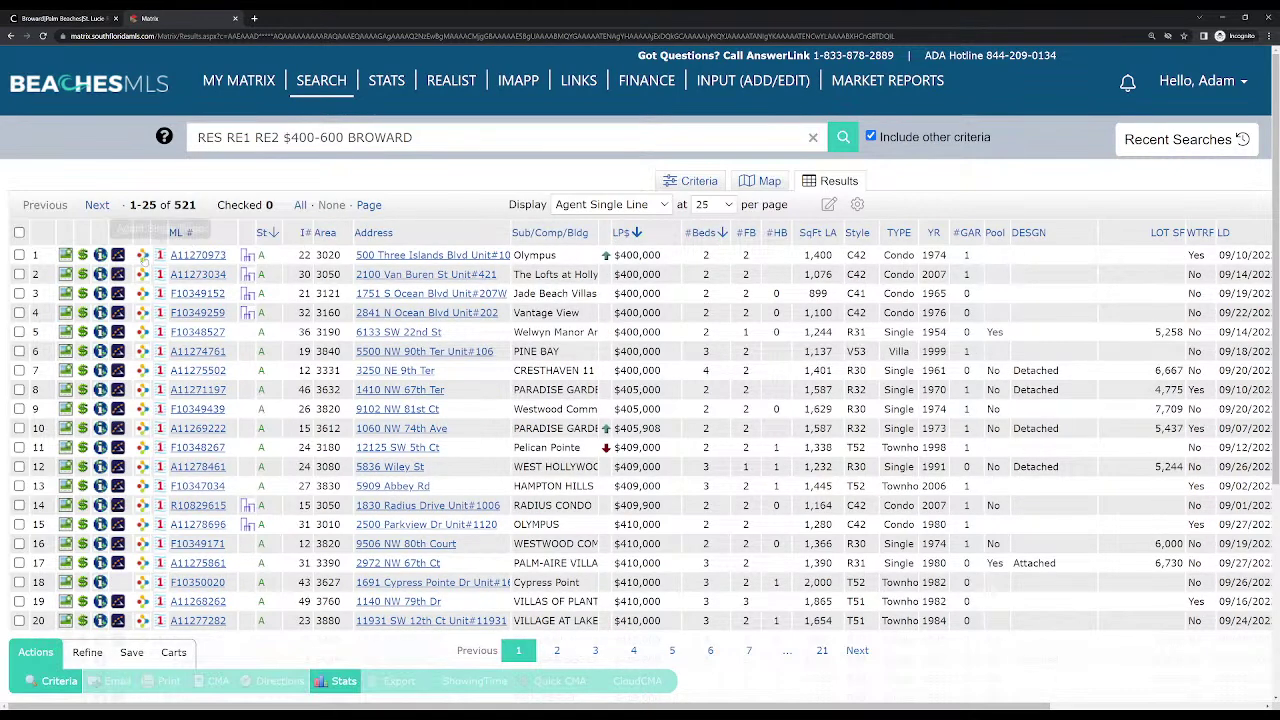
Open the full listing of the first result and step forward to the third one
left_click(194, 256)
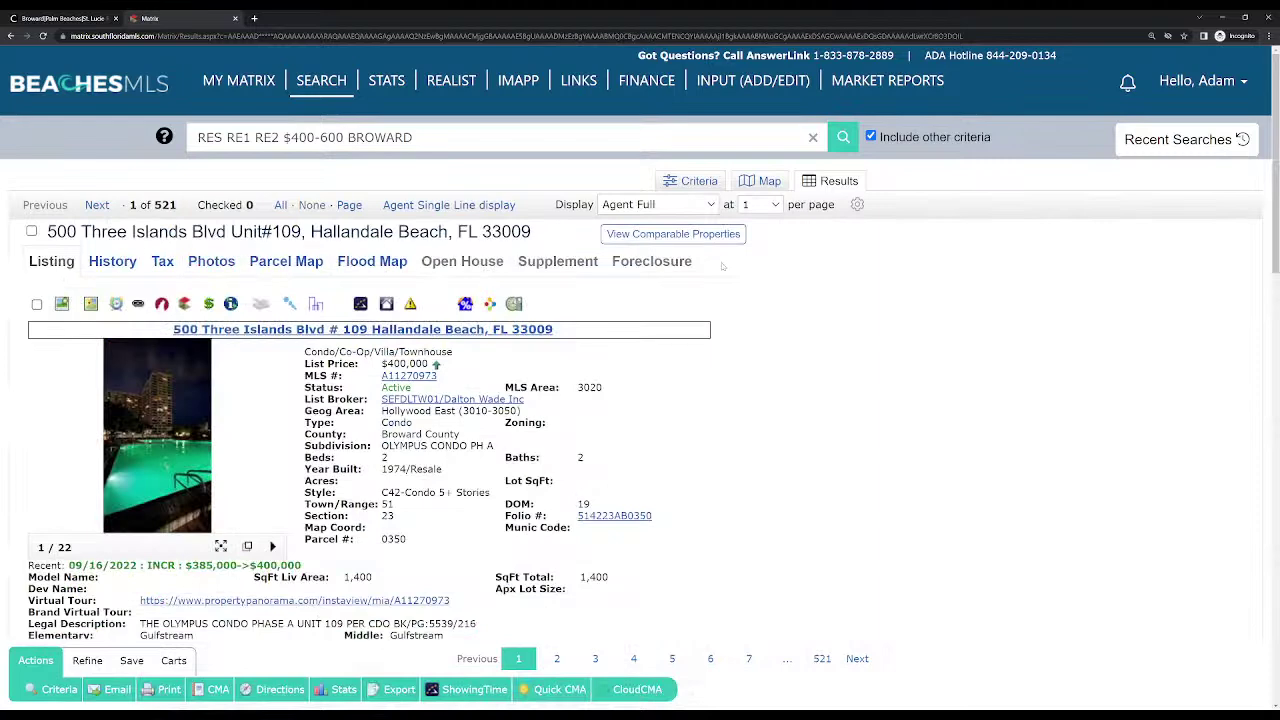
left_click(98, 205)
left_click(98, 205)
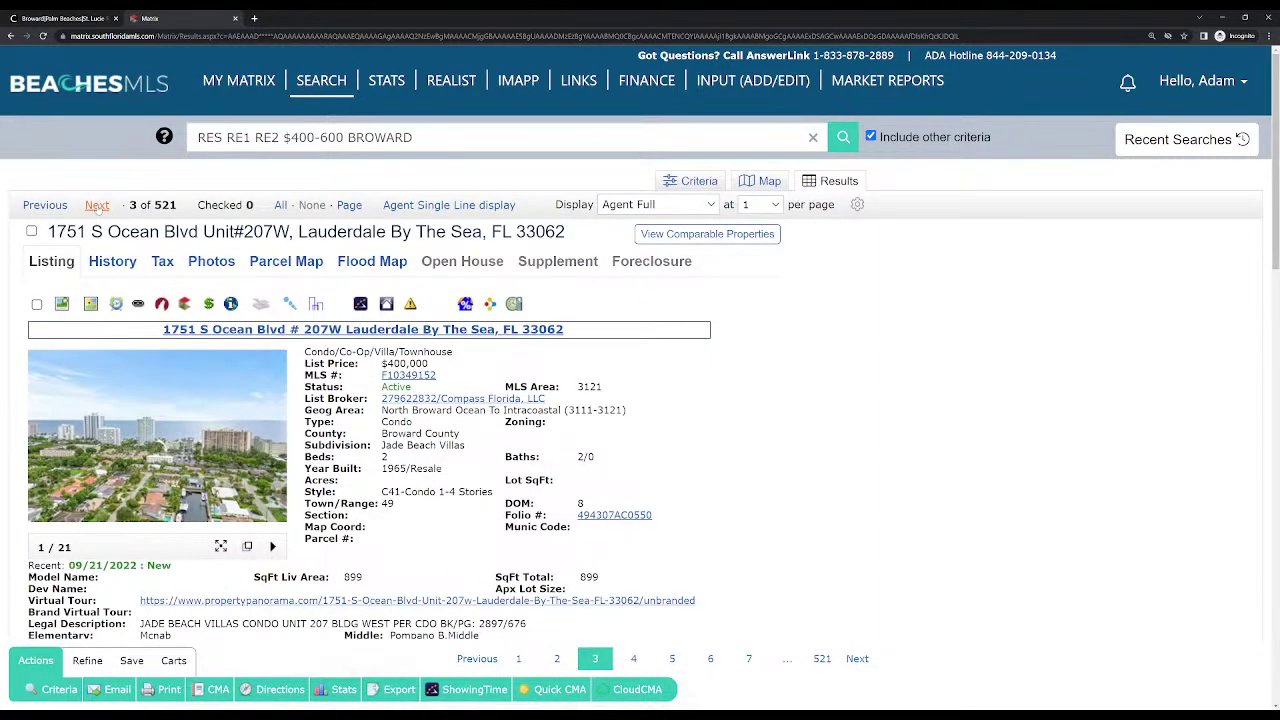
left_click(98, 205)
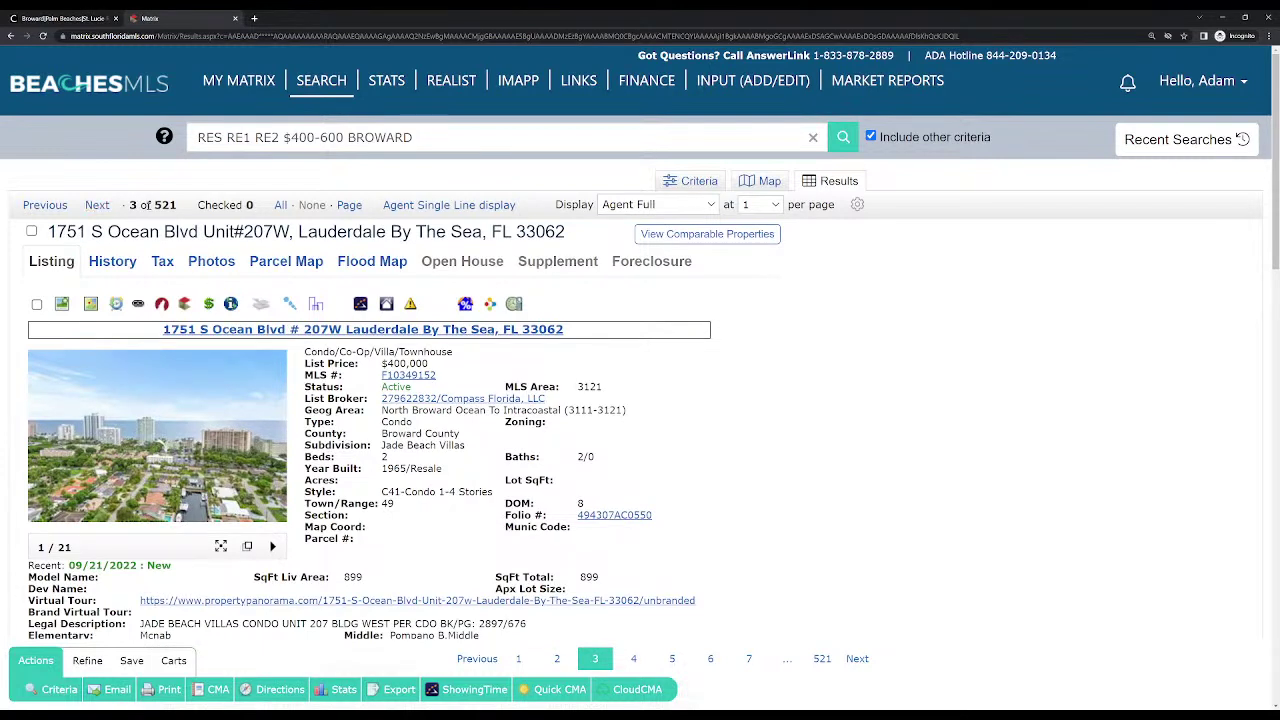
Return to the Agent Single Line display and show 10 results per page
left_click(448, 206)
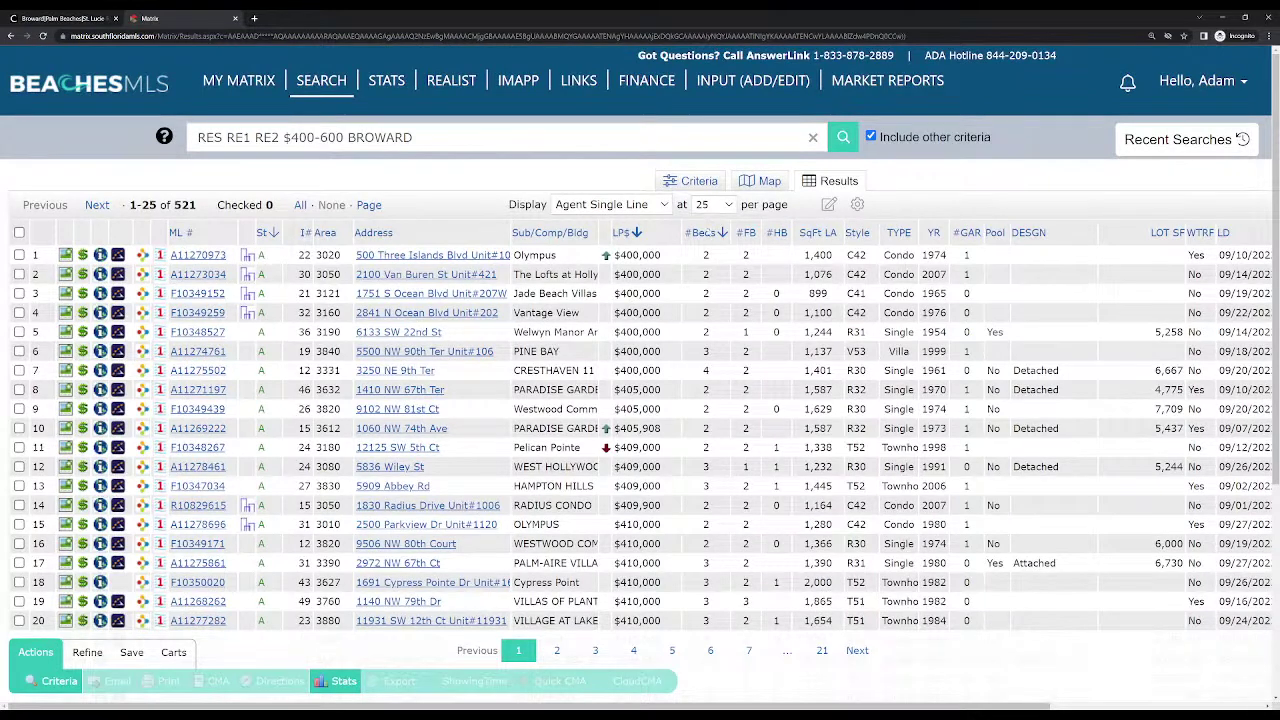
left_click(713, 204)
left_click(714, 224)
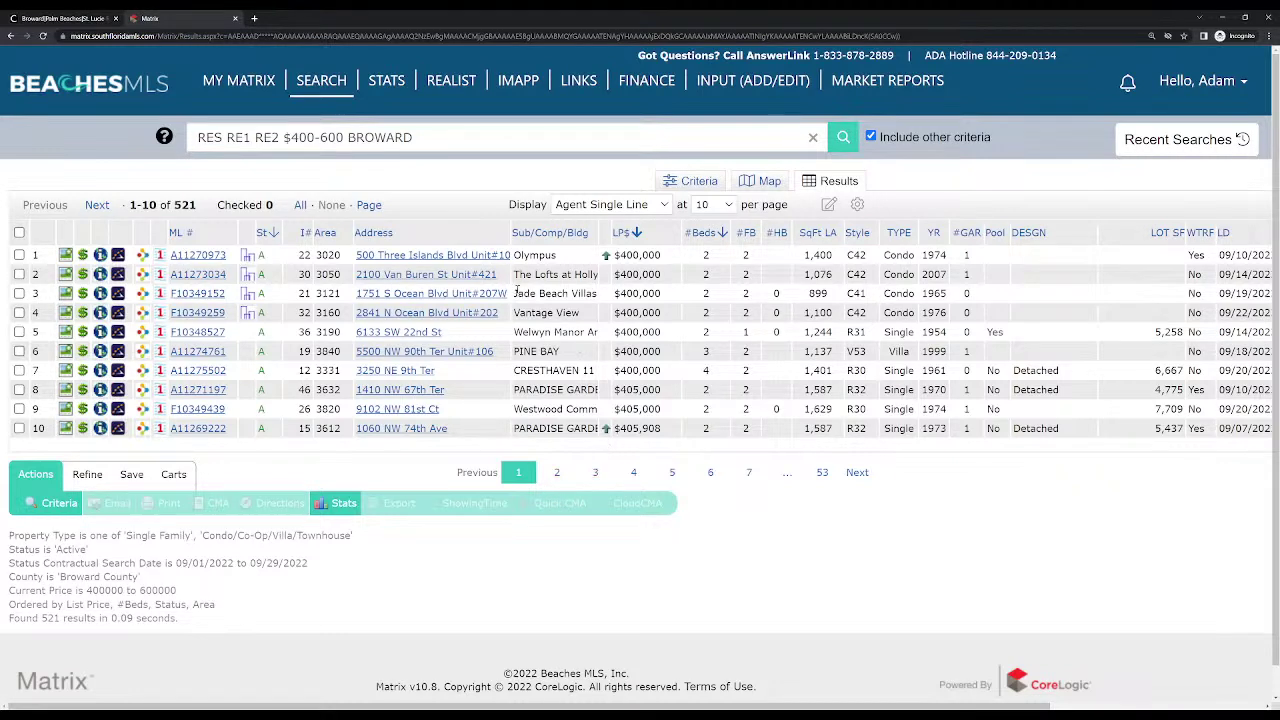
Return to the search criteria and change the current price range to 500-1000 thousand
left_click(692, 182)
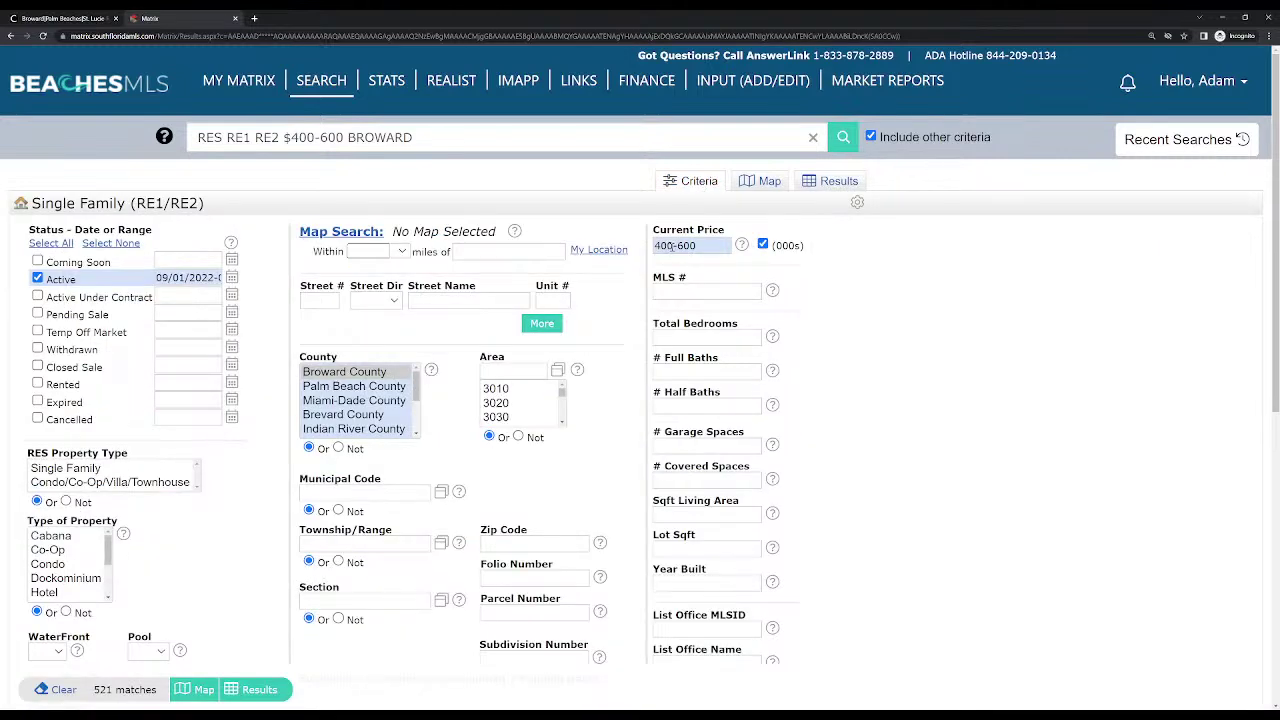
double_click(670, 245)
type("500")
key("BackSpace")
key("BackSpace")
type("1000")
Set the current price range to 80-125 thousand
triple_click(704, 247)
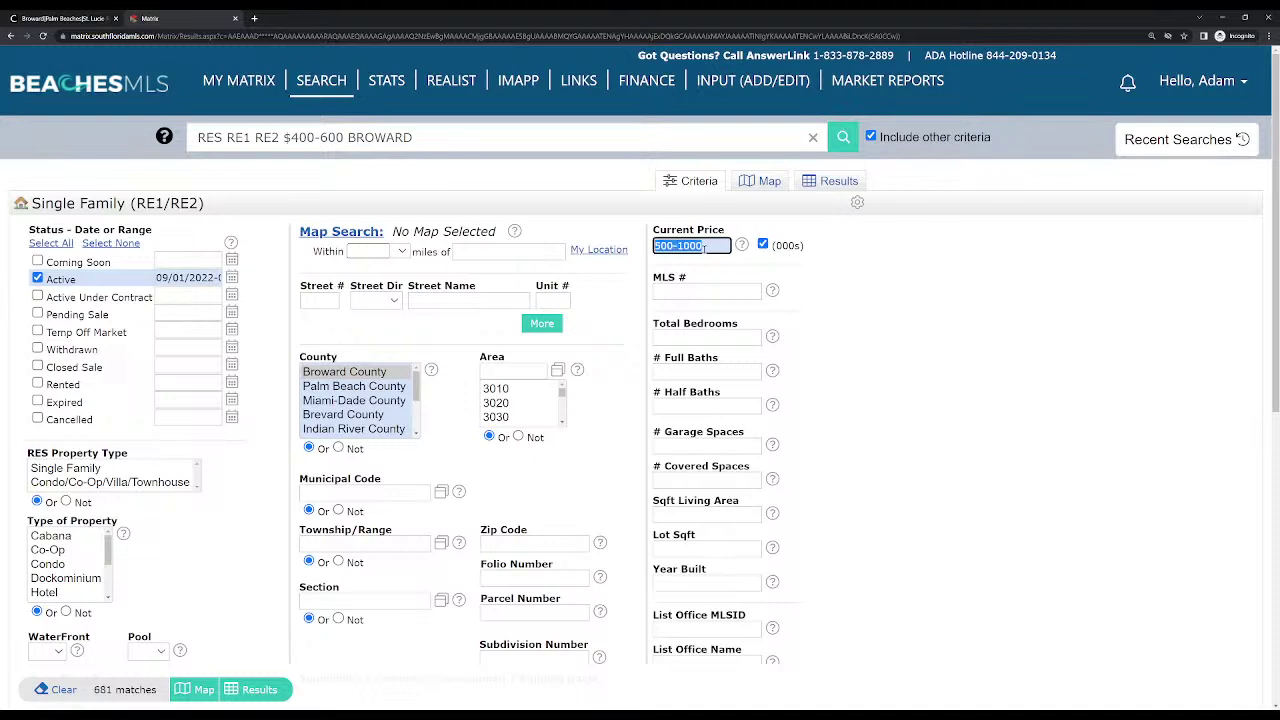
type("80-125")
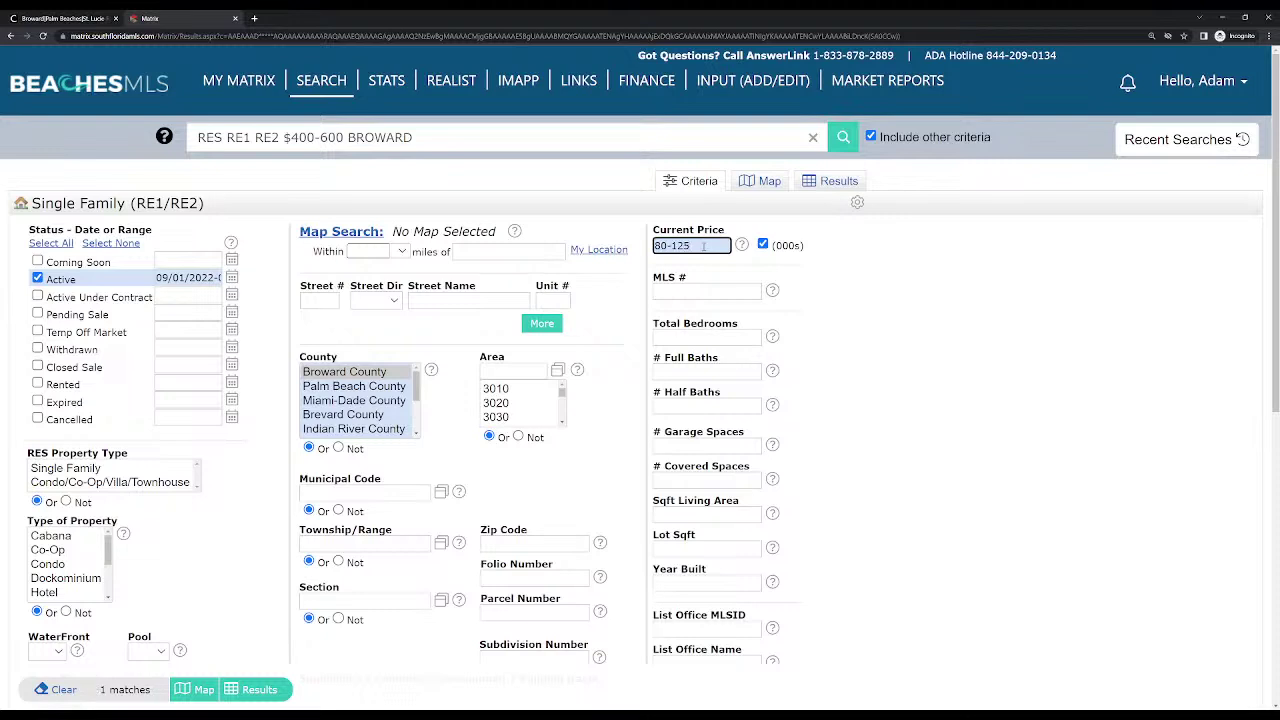
left_click(898, 345)
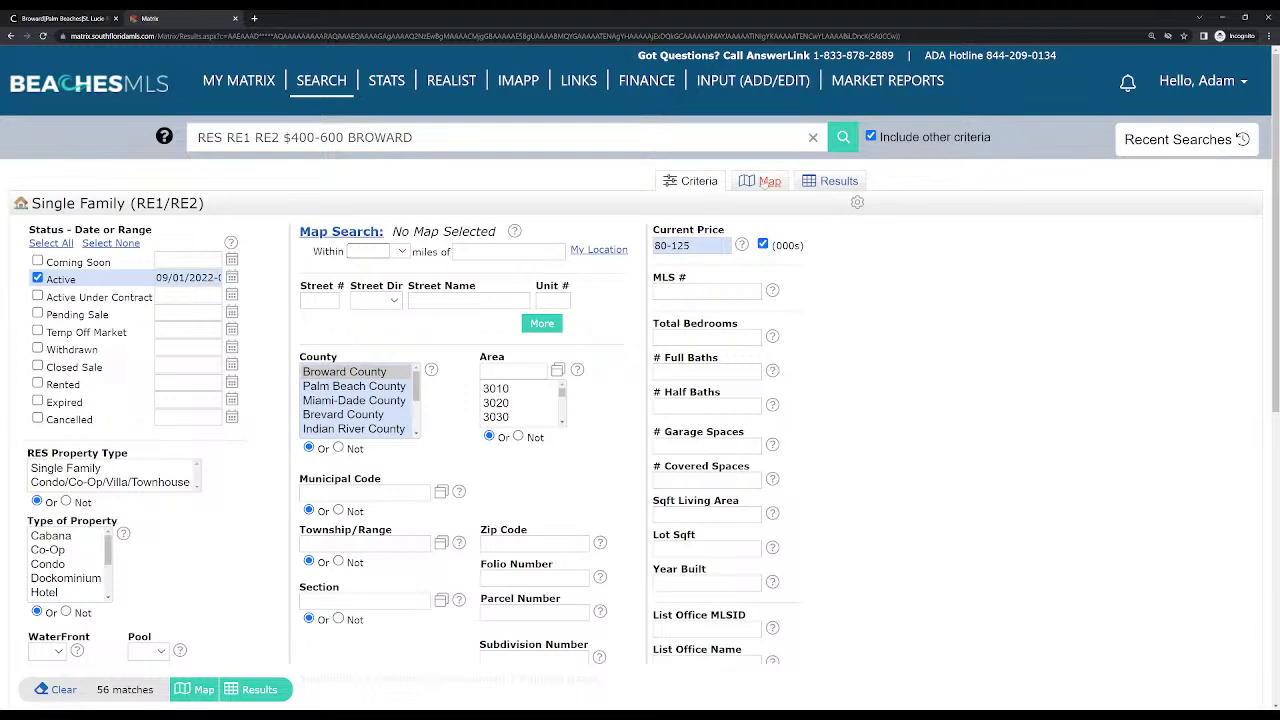
Examine on the map where the matching listings lie between Pompano Beach and Fort Lauderdale, and return to the search criteria
left_click(762, 181)
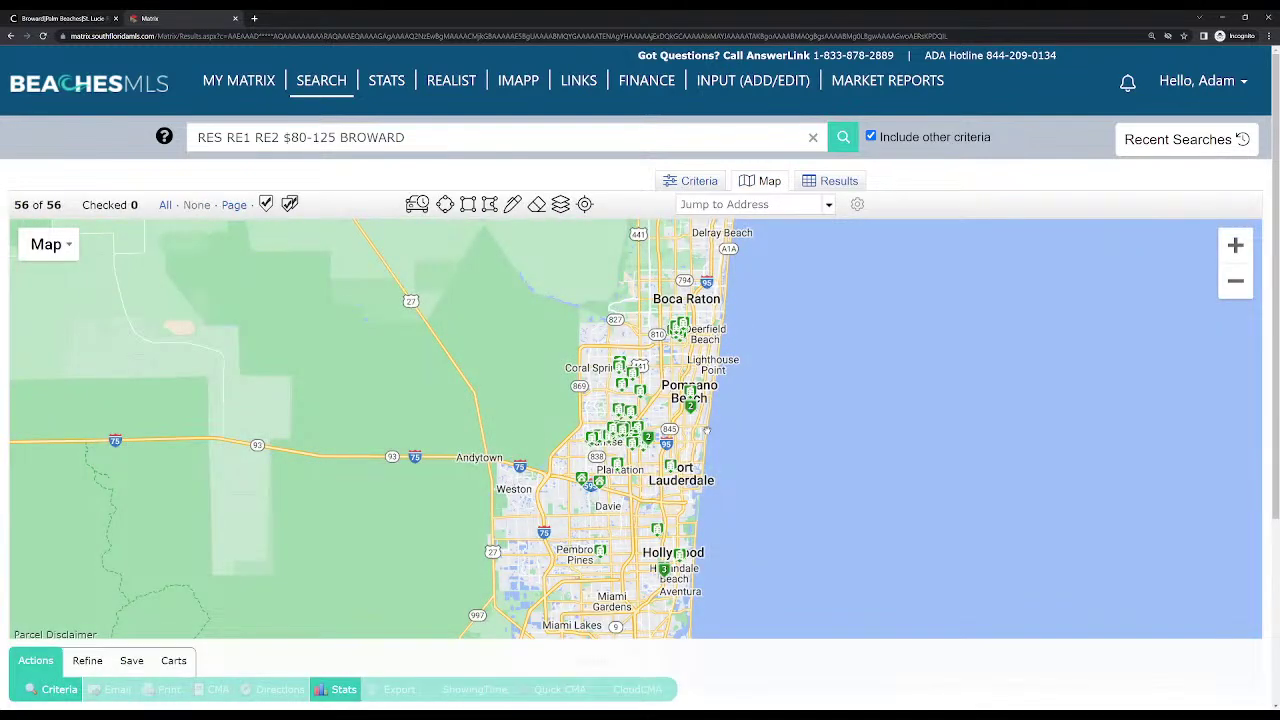
scroll(706, 431, "up", 2)
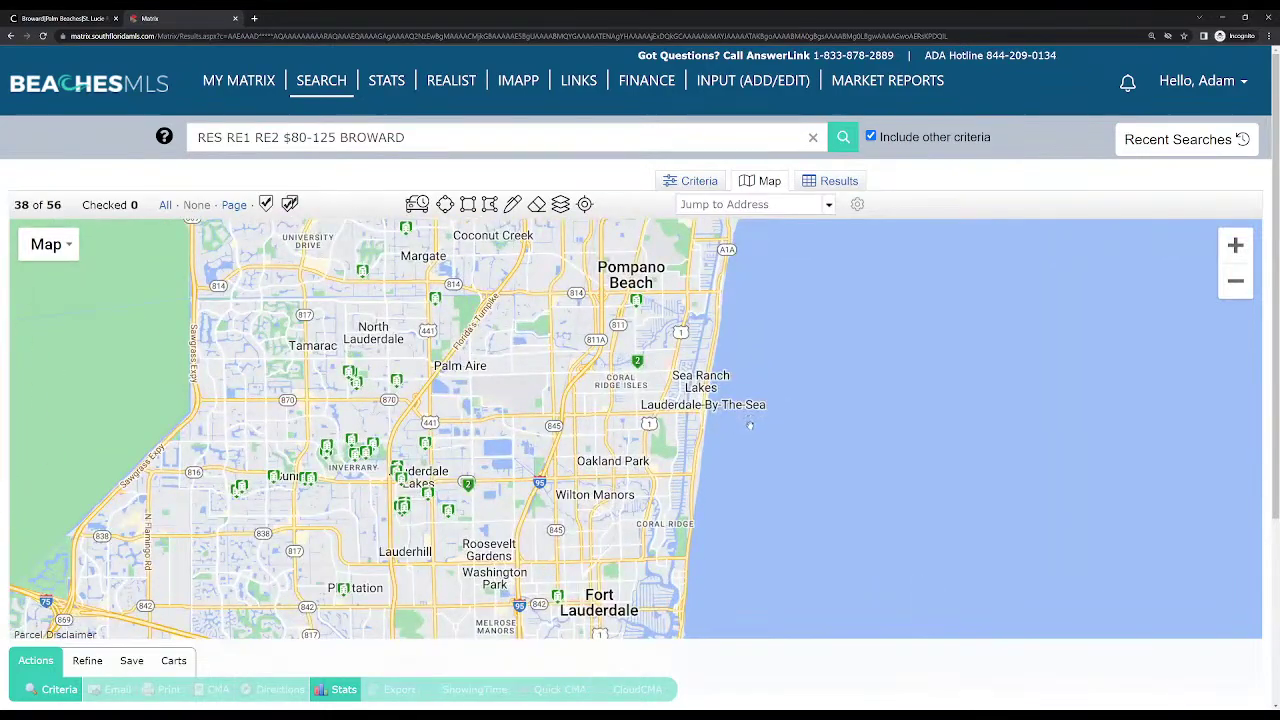
scroll(732, 428, "up", 1)
left_click_drag(633, 394, 664, 482)
scroll(664, 482, "down", 3)
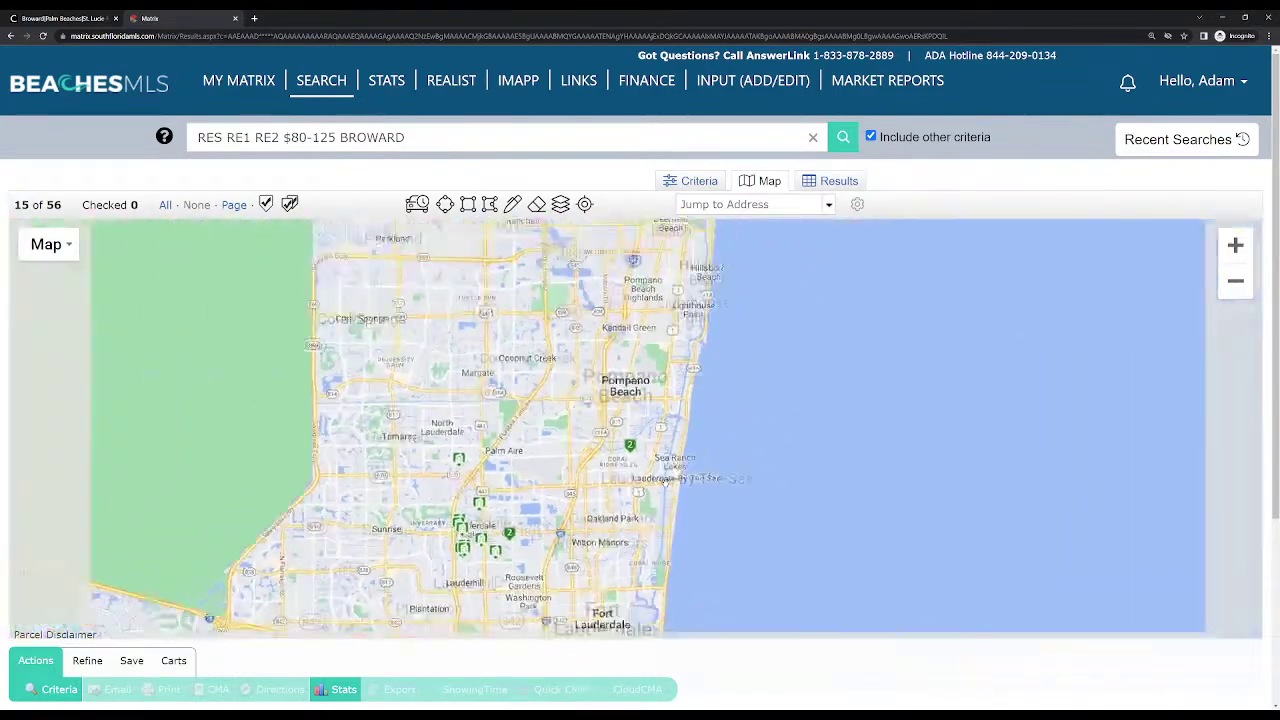
left_click_drag(660, 240, 700, 445)
left_click(705, 185)
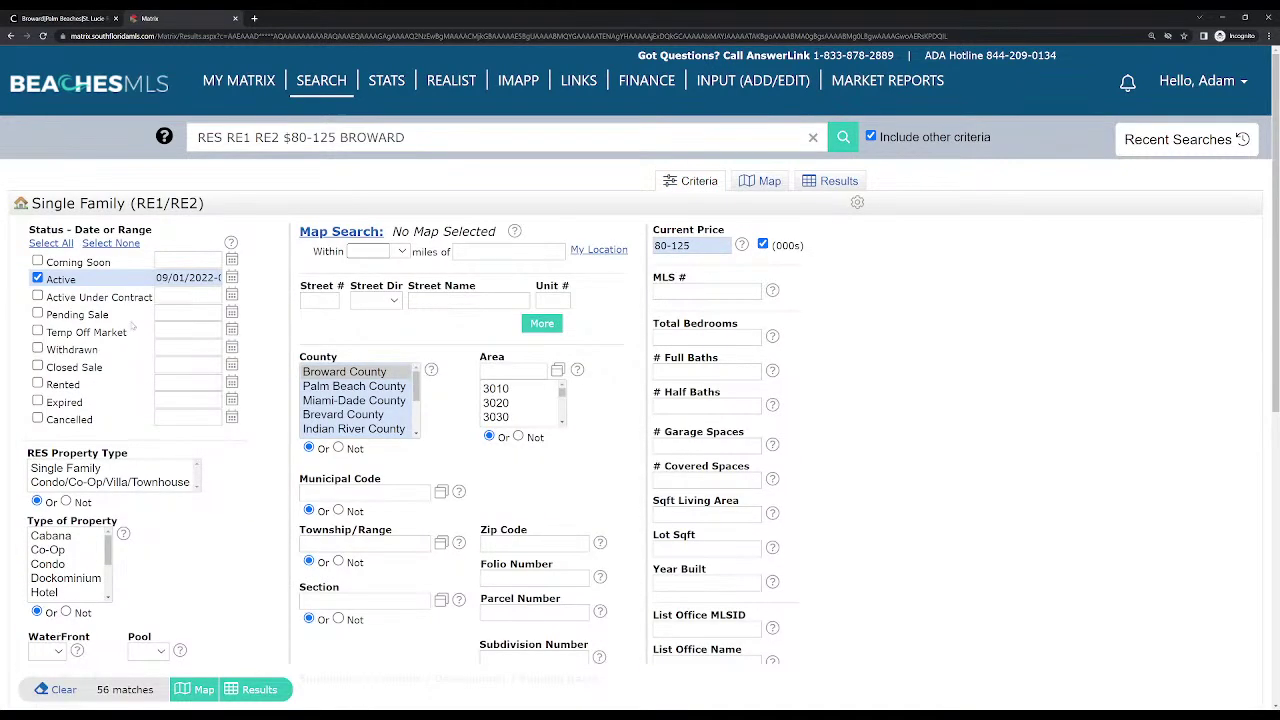
Replace the current price range with 250-350 thousand, keeping Broward County selected
triple_click(697, 245)
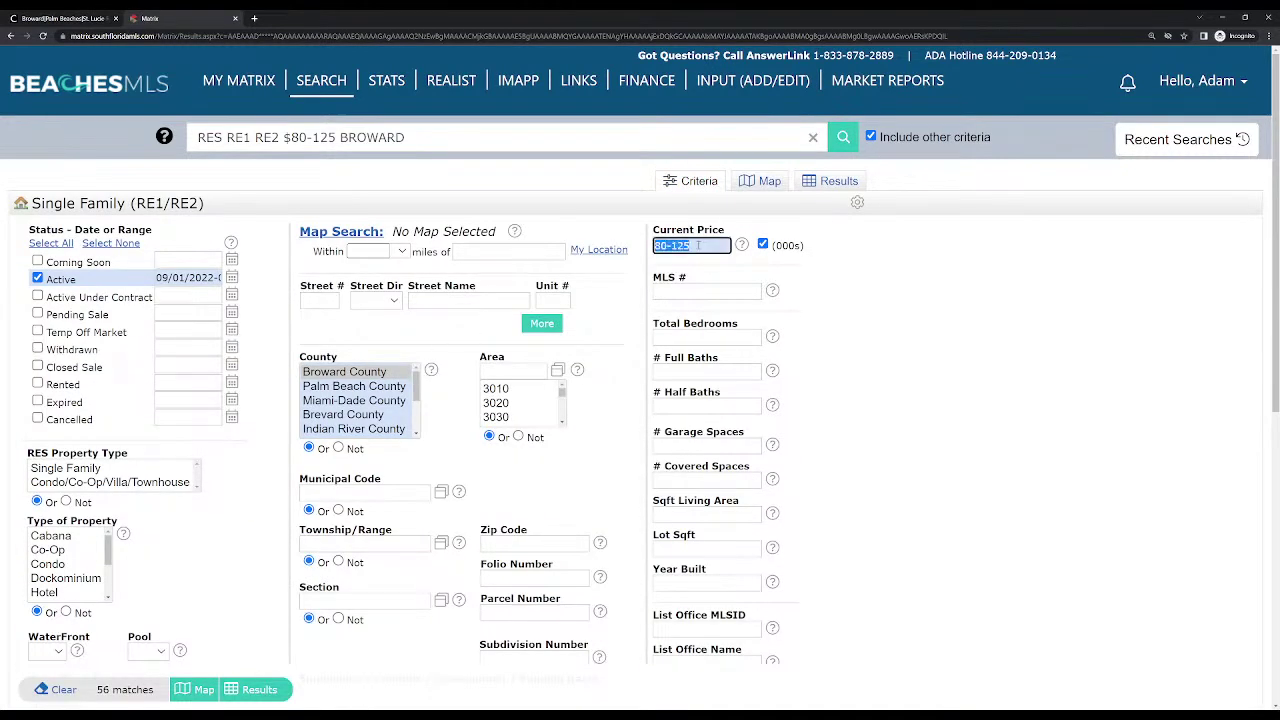
key("BackSpace")
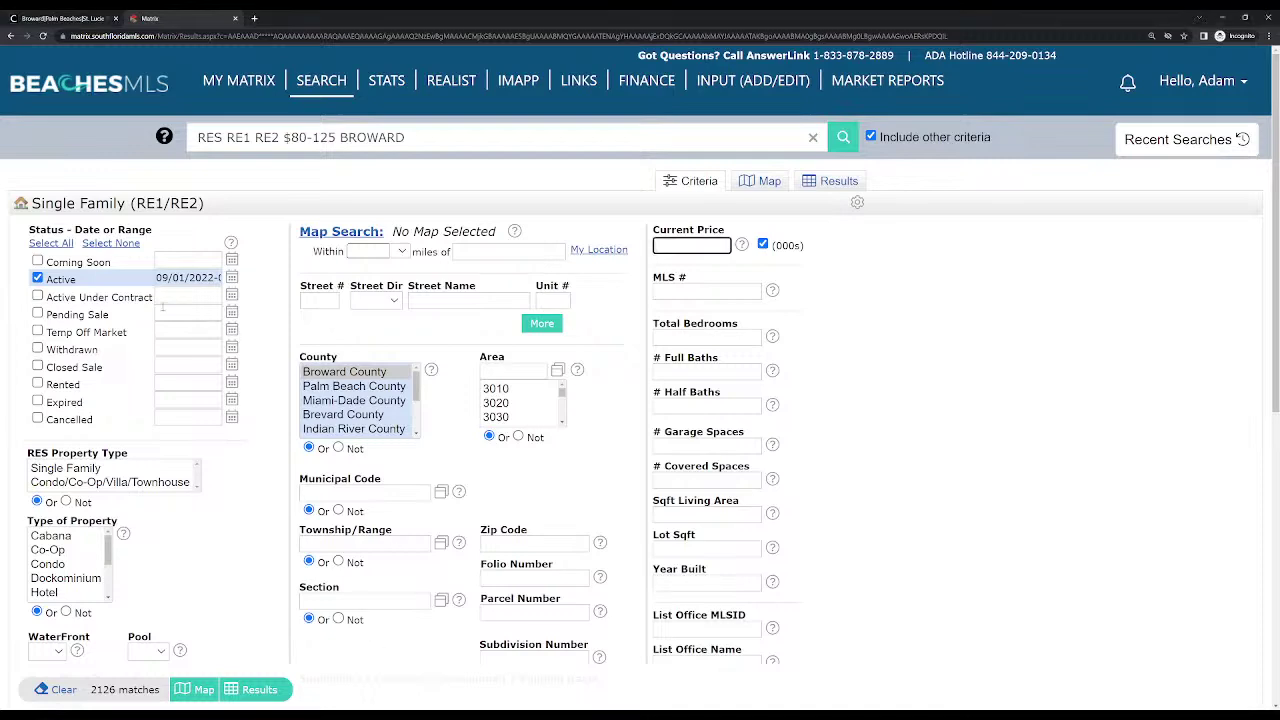
scroll(211, 414, "down", 3)
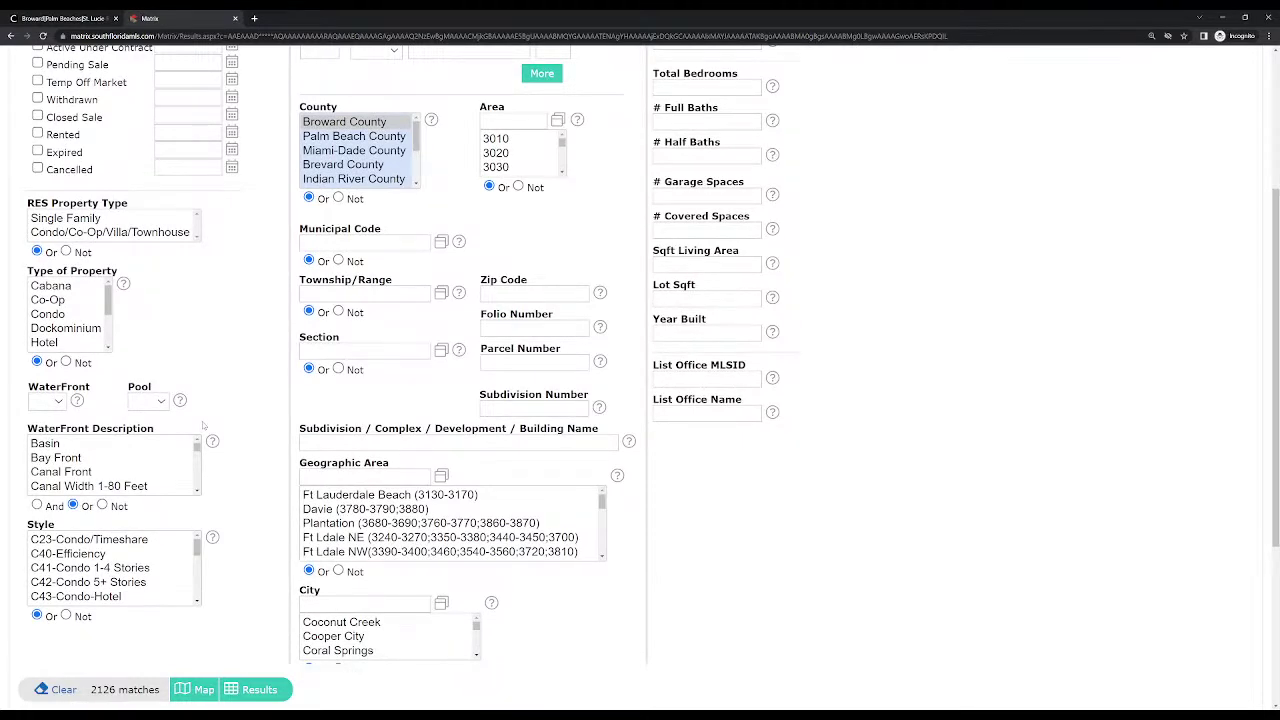
scroll(264, 425, "up", 3)
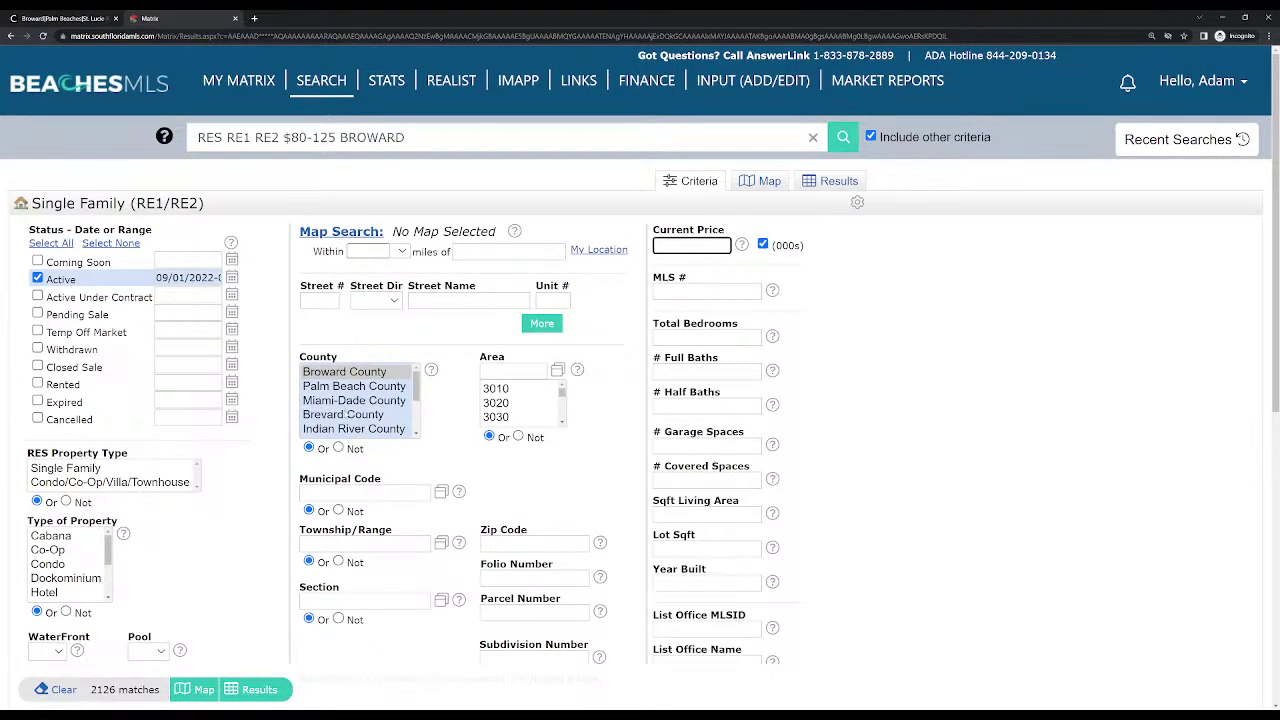
left_click(361, 372)
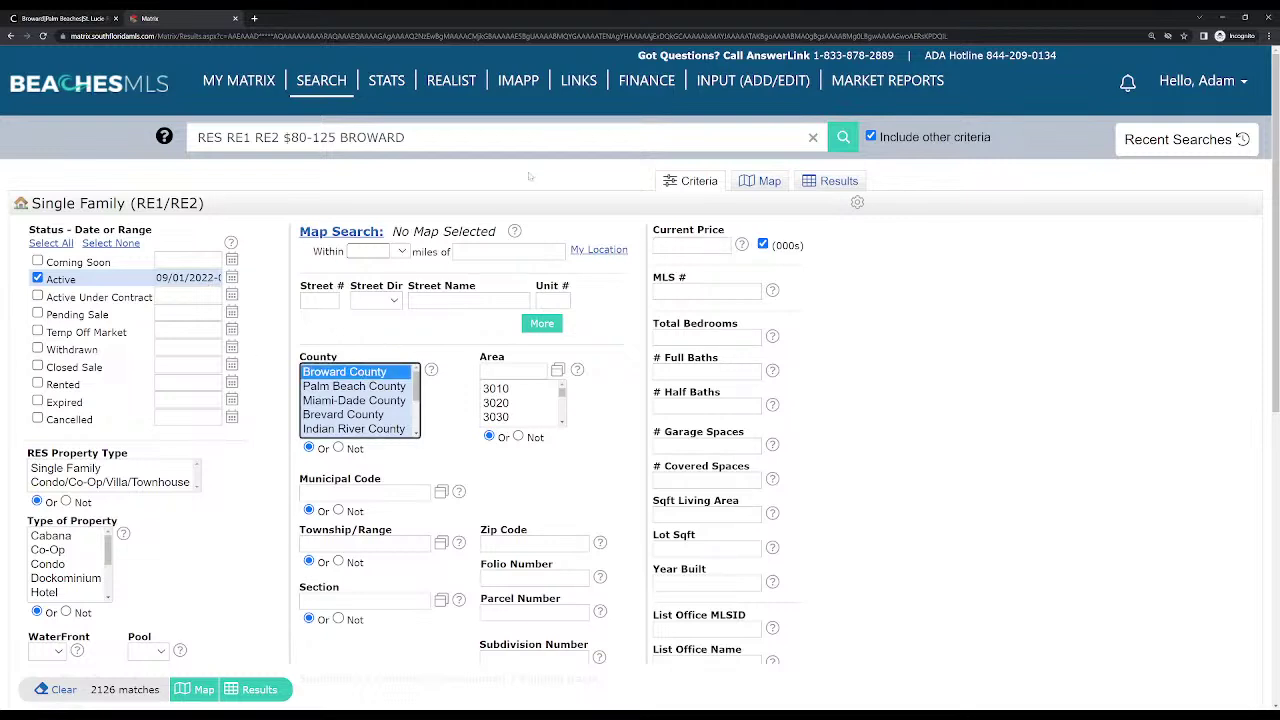
left_click(688, 245)
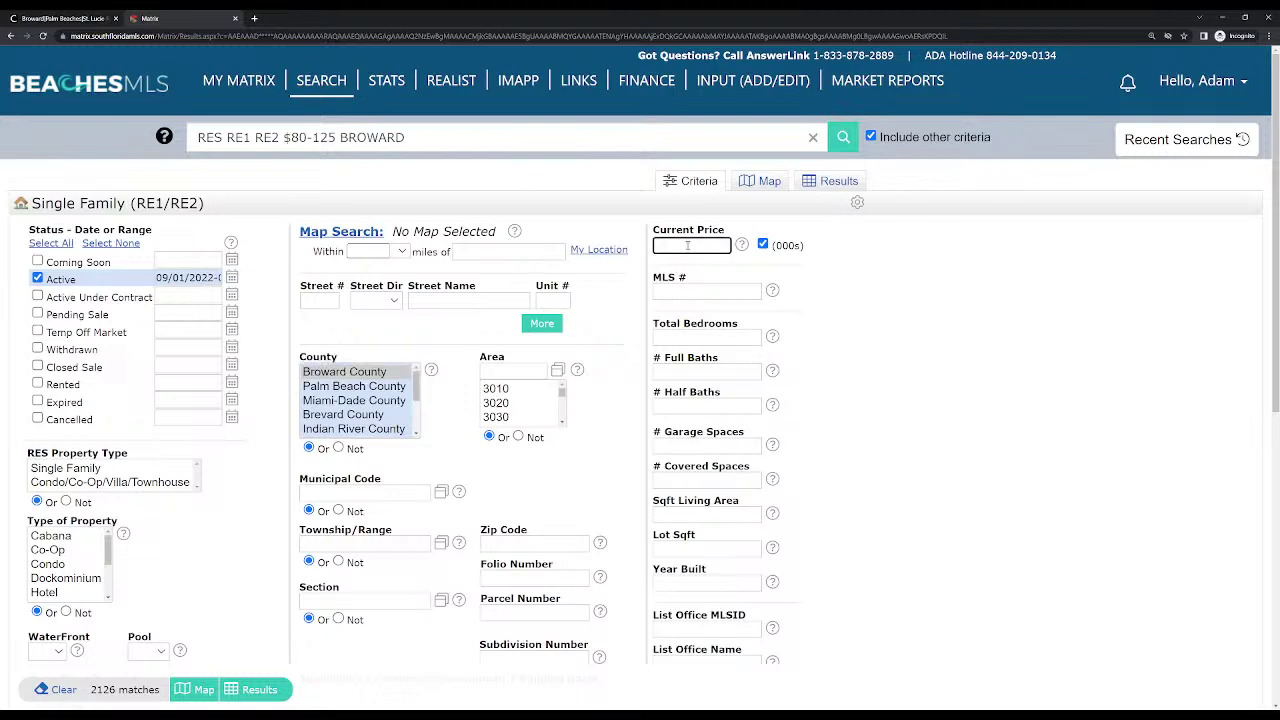
type("250-")
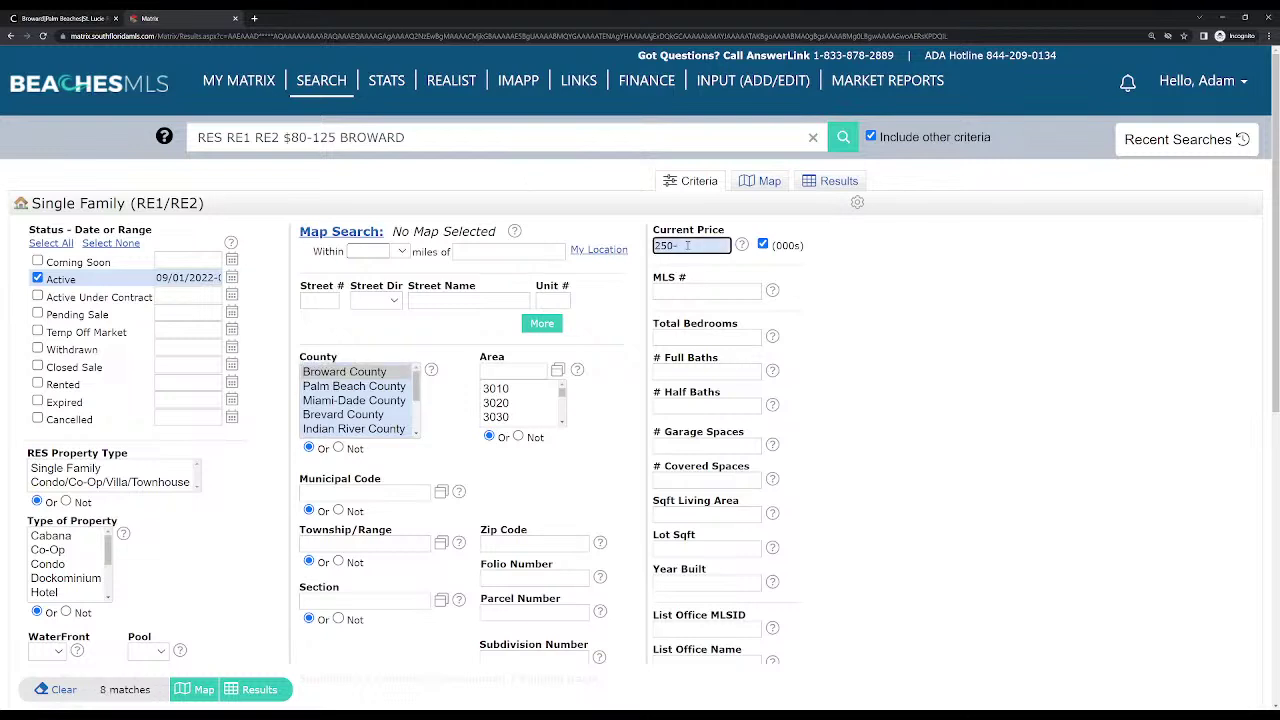
type("350")
left_click(904, 357)
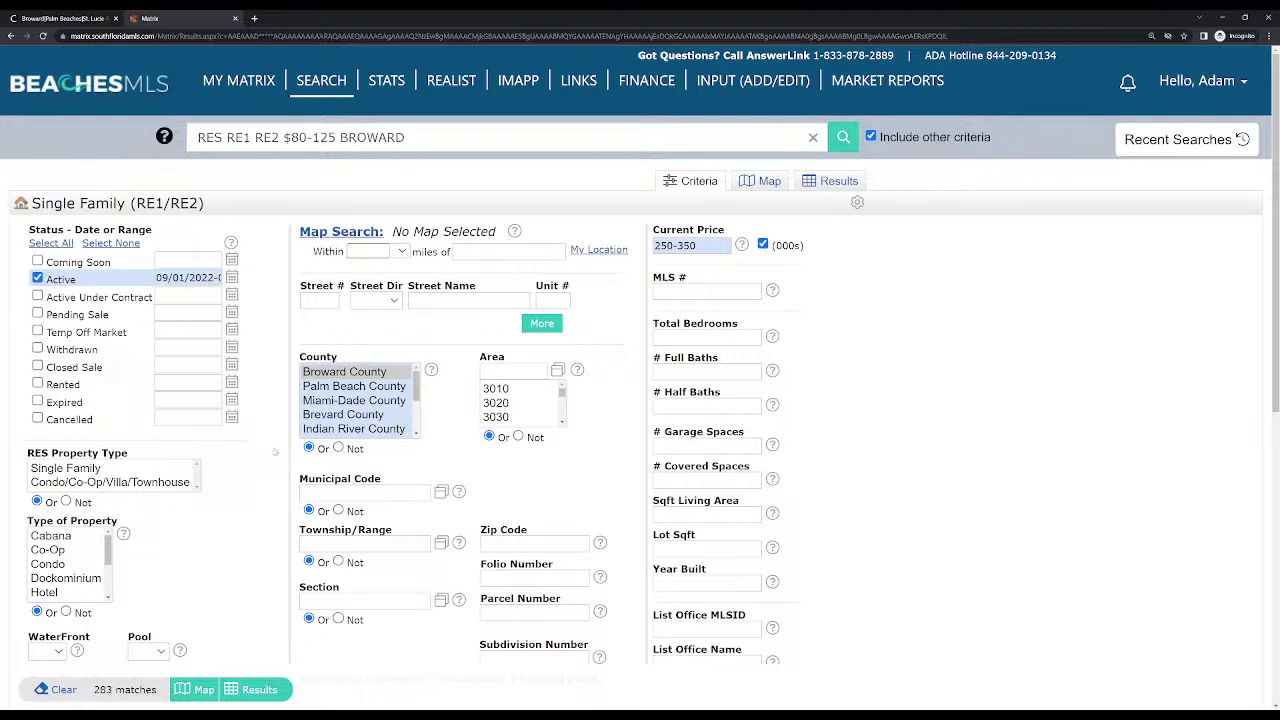
Clear the date range of the Active status and view the matching Broward listings on the map
triple_click(205, 277)
key("BackSpace")
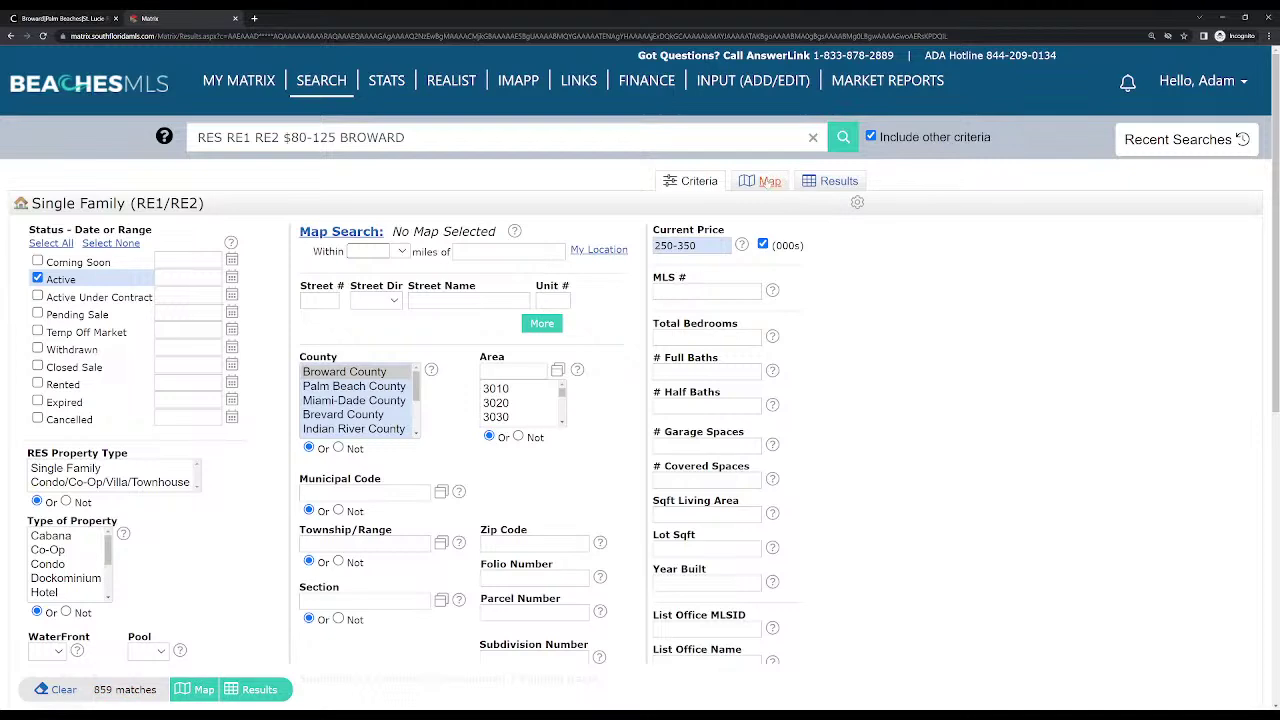
left_click(766, 183)
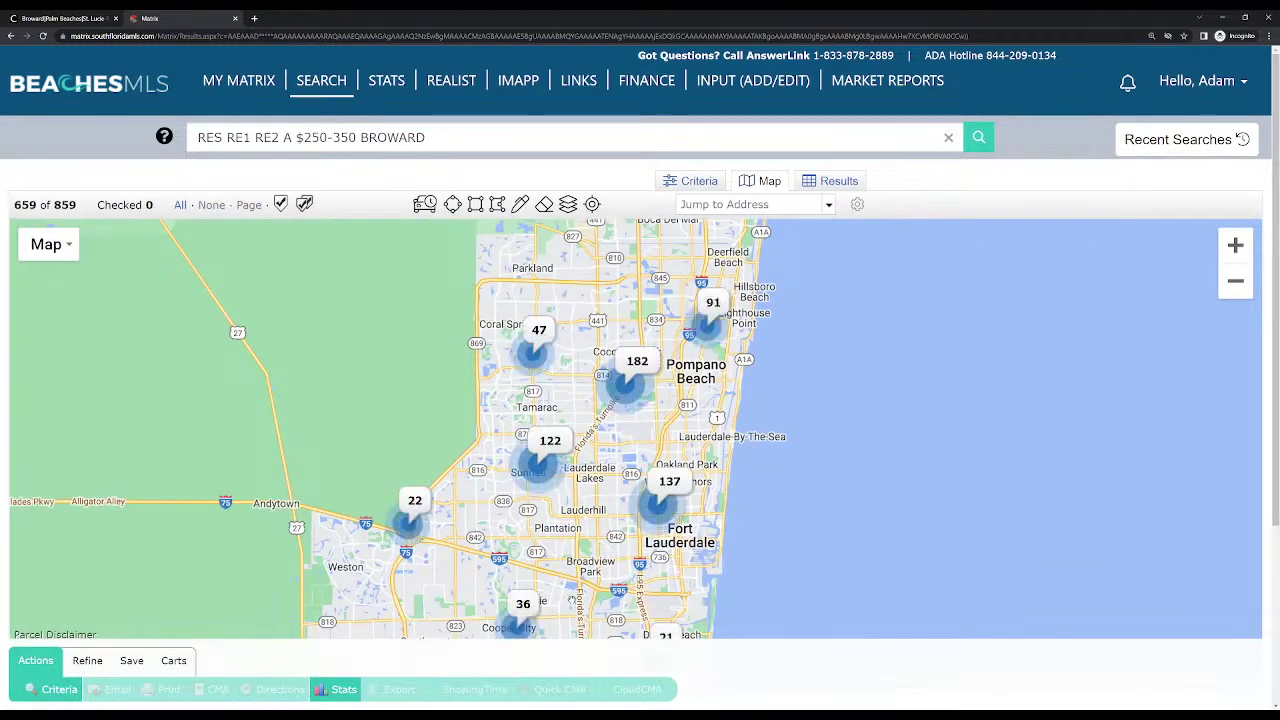
left_click_drag(579, 529, 598, 478)
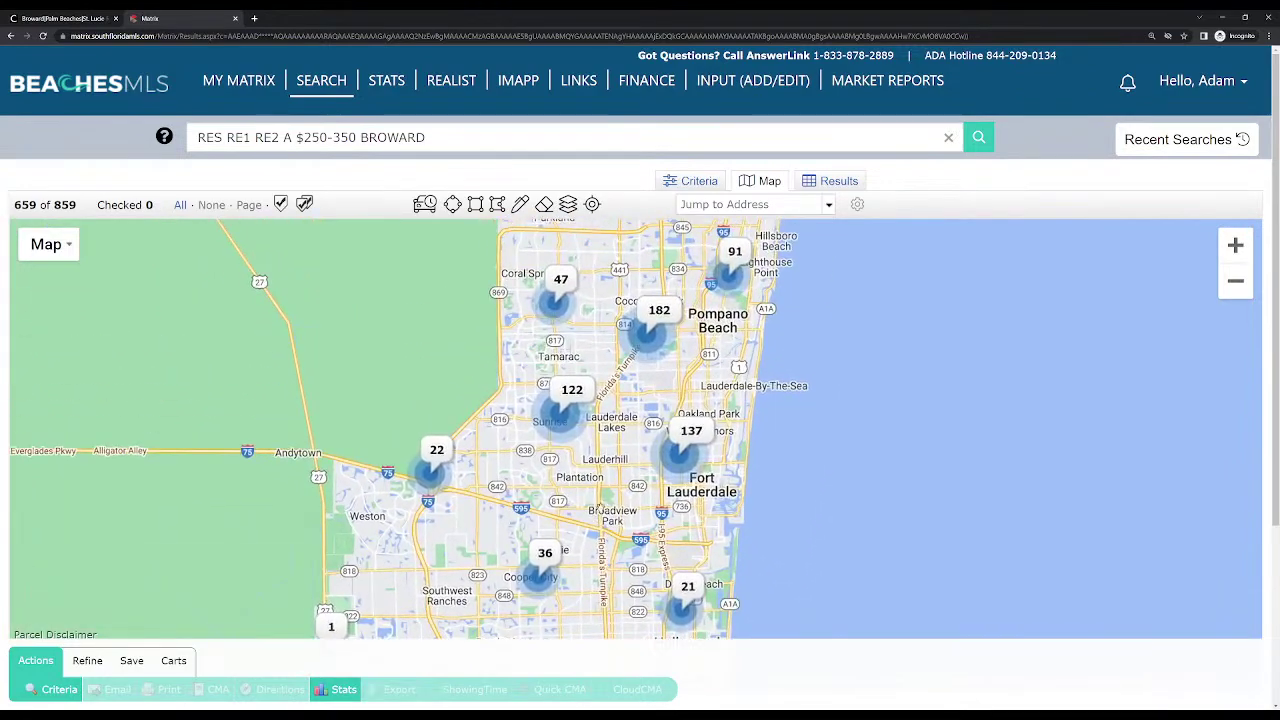
scroll(598, 478, "up", 1)
scroll(600, 477, "down", 3)
Return to the search criteria and limit the RES property type to Single Family and the type of property to Single
left_click(714, 183)
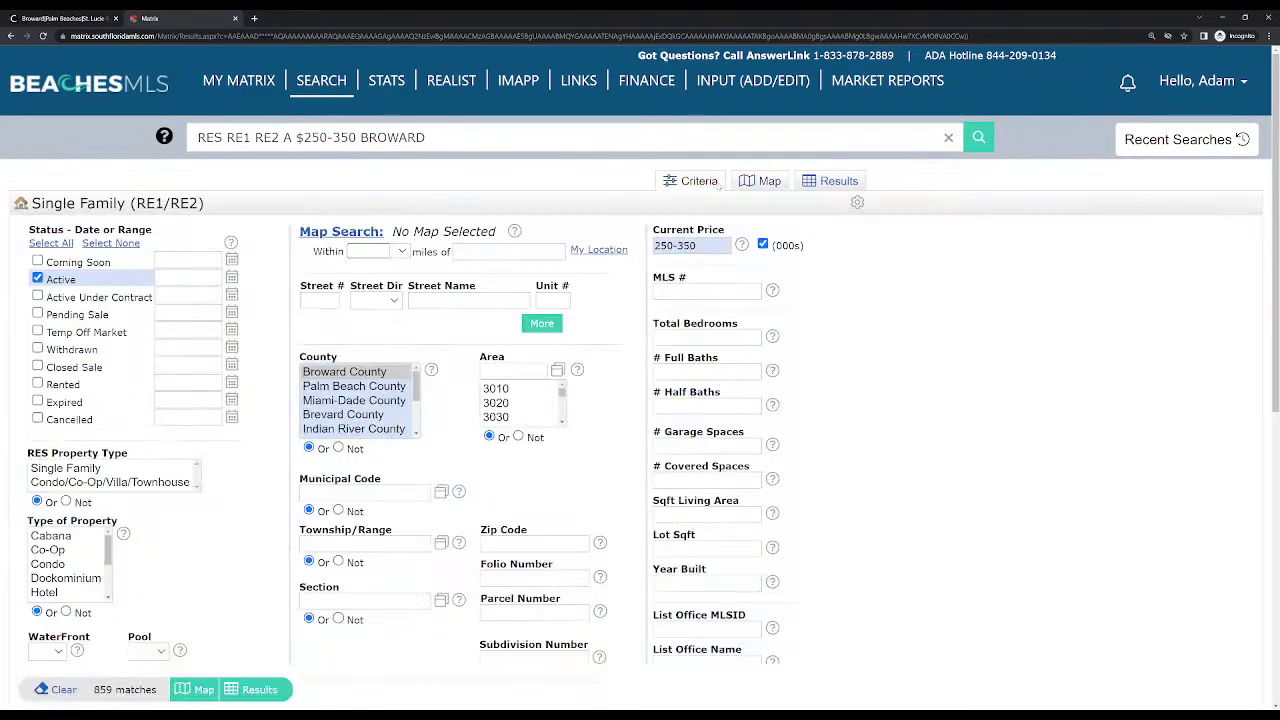
scroll(240, 525, "down", 1)
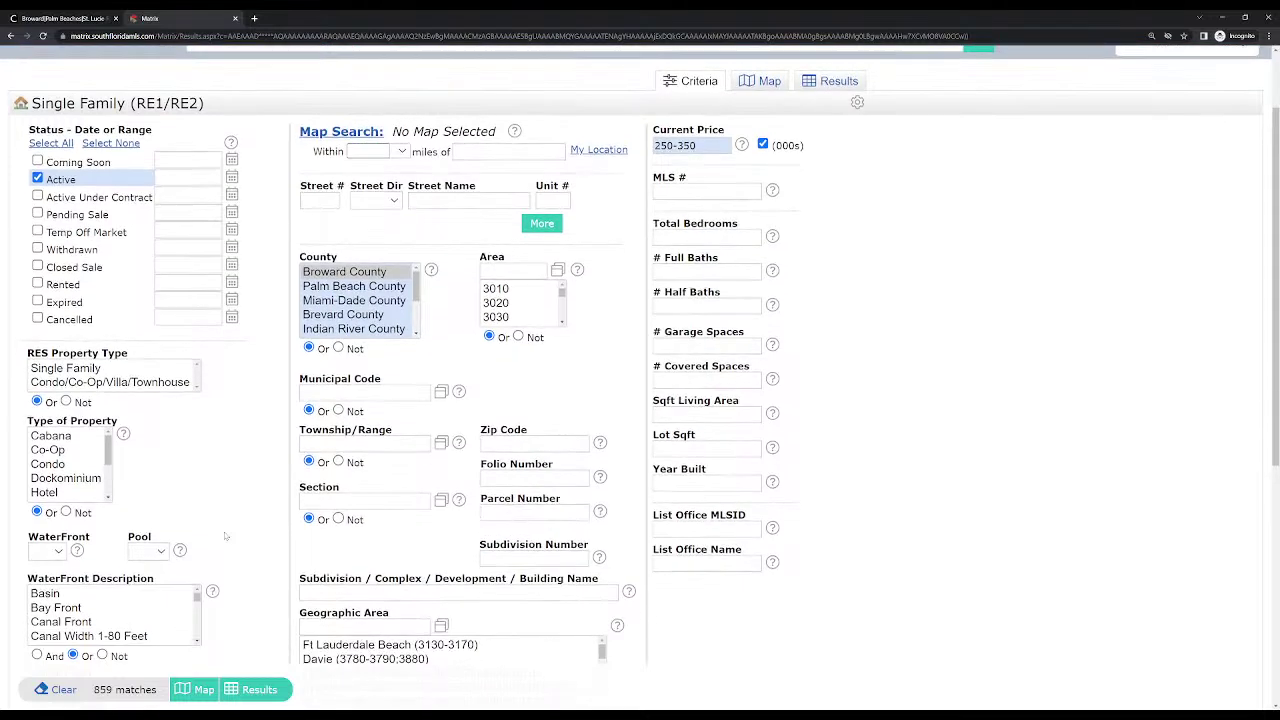
scroll(225, 537, "up", 1)
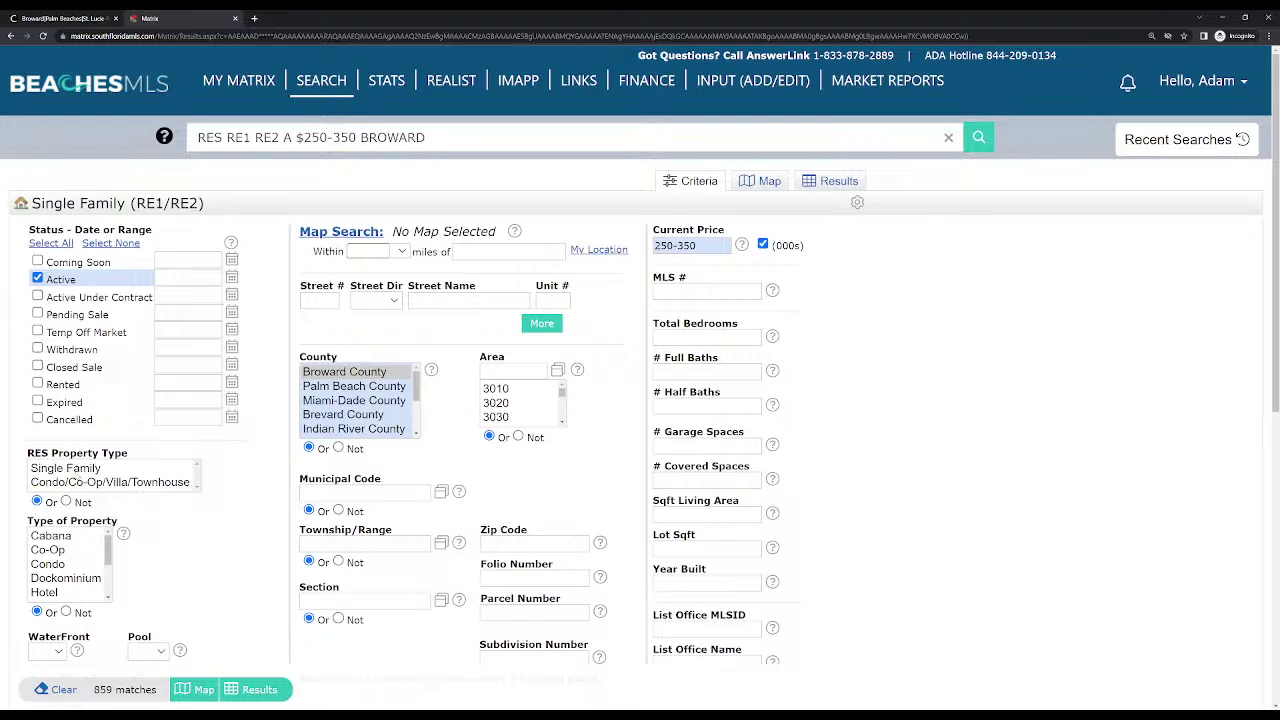
left_click(78, 470)
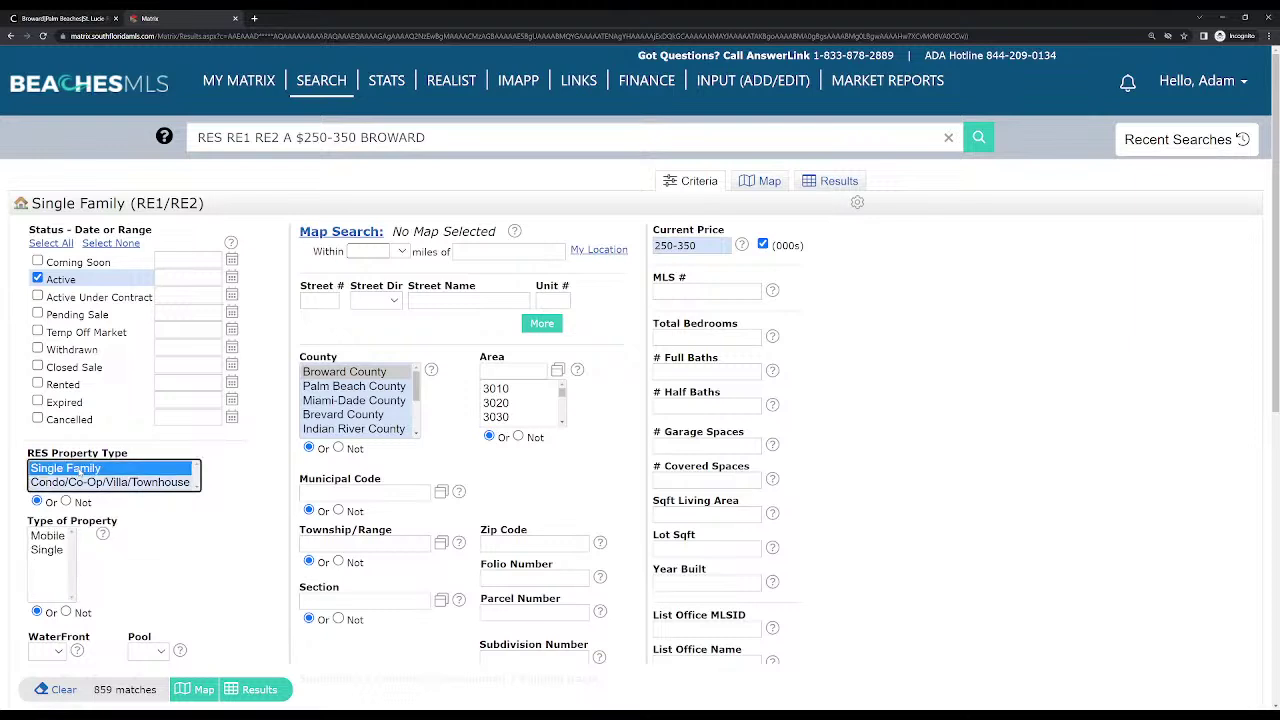
left_click(47, 549)
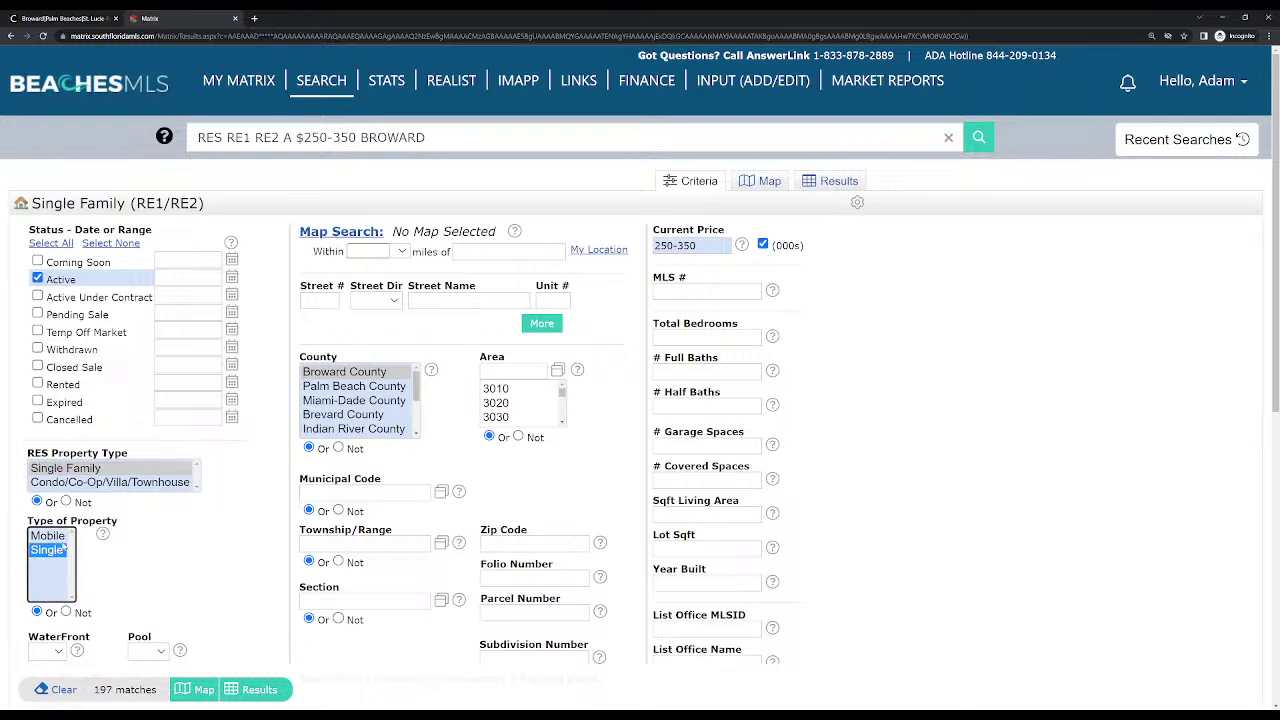
left_click(196, 551)
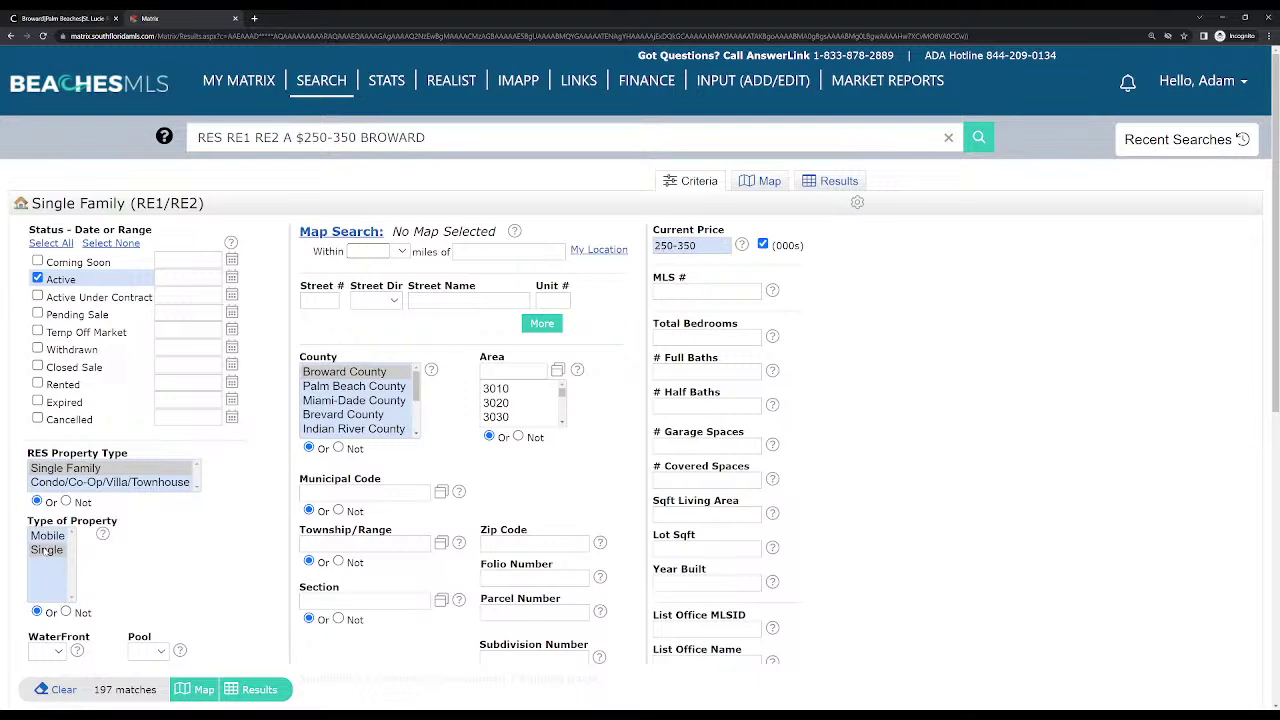
Open the frequently used fields editor and add Assoc Fee Paid Per to the selected fields
scroll(228, 524, "down", 4)
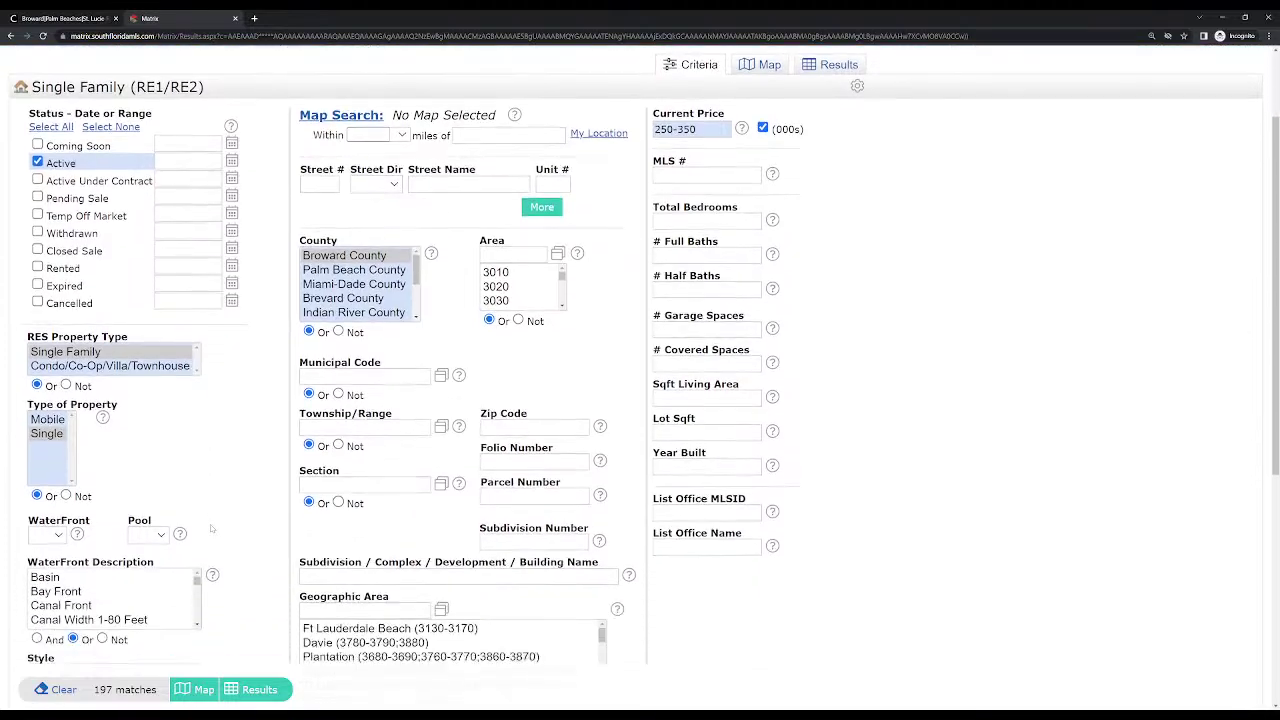
scroll(228, 525, "down", 2)
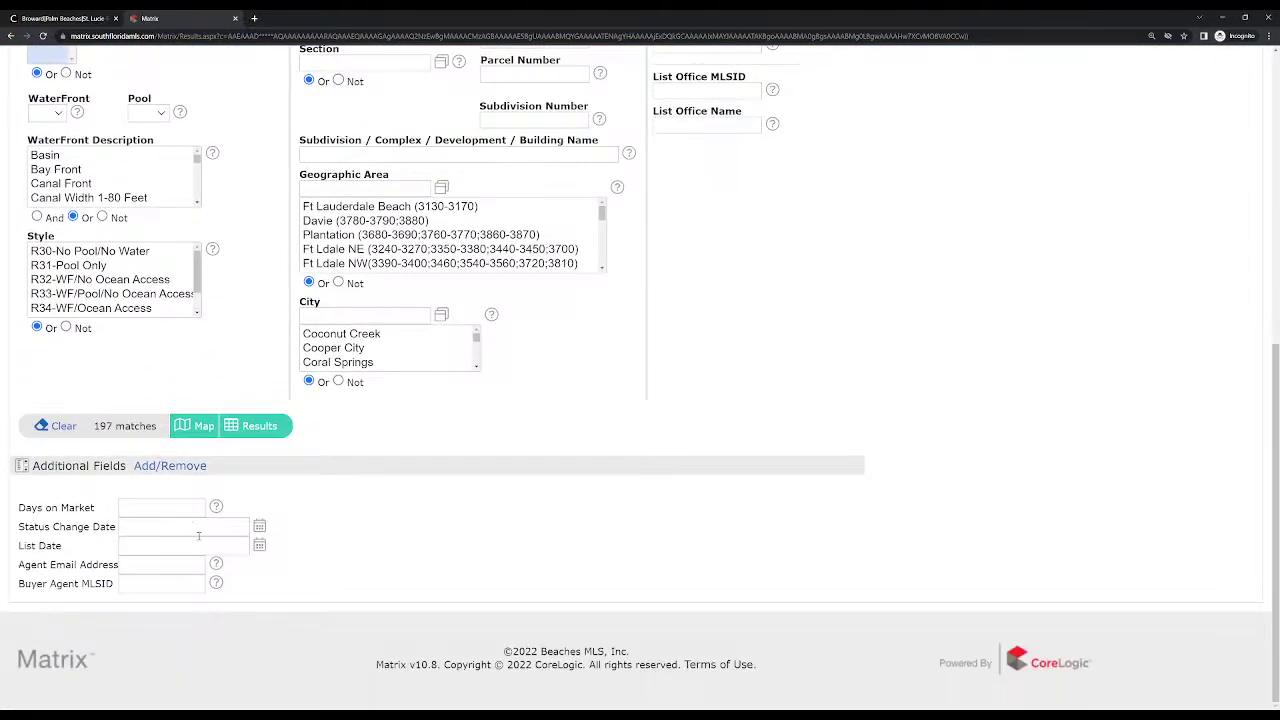
left_click(156, 470)
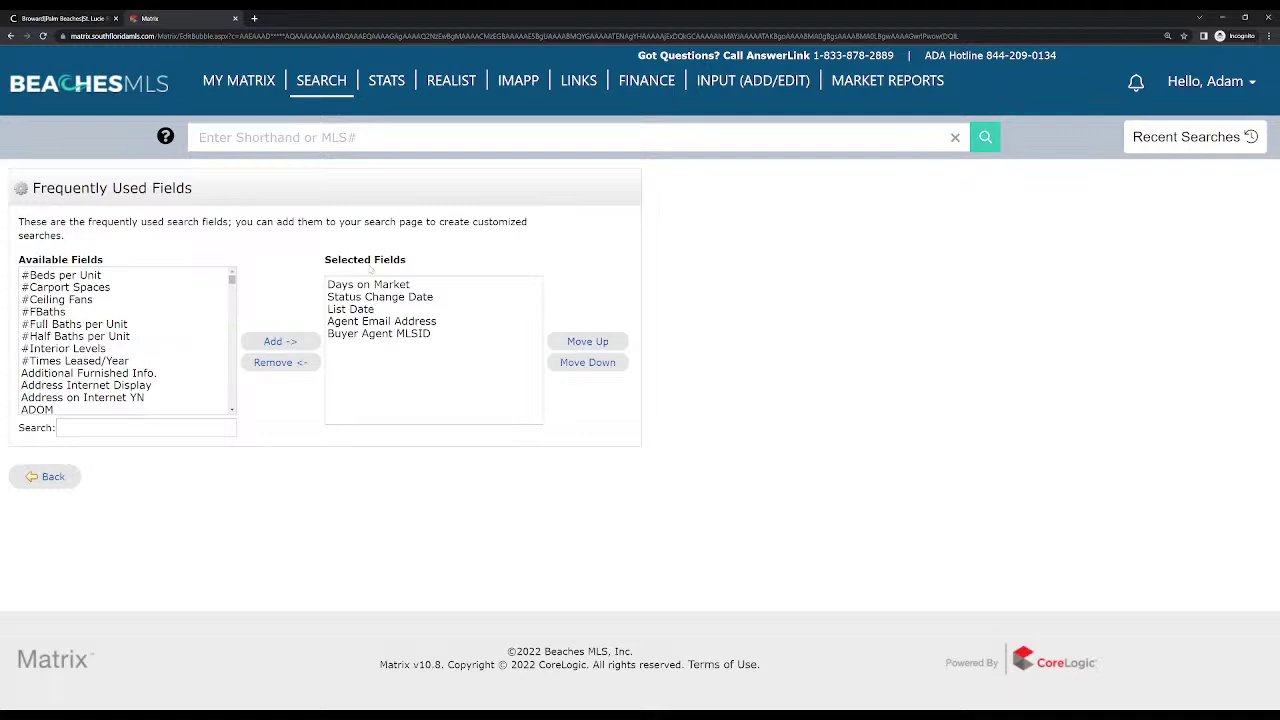
scroll(231, 286, "down", 2)
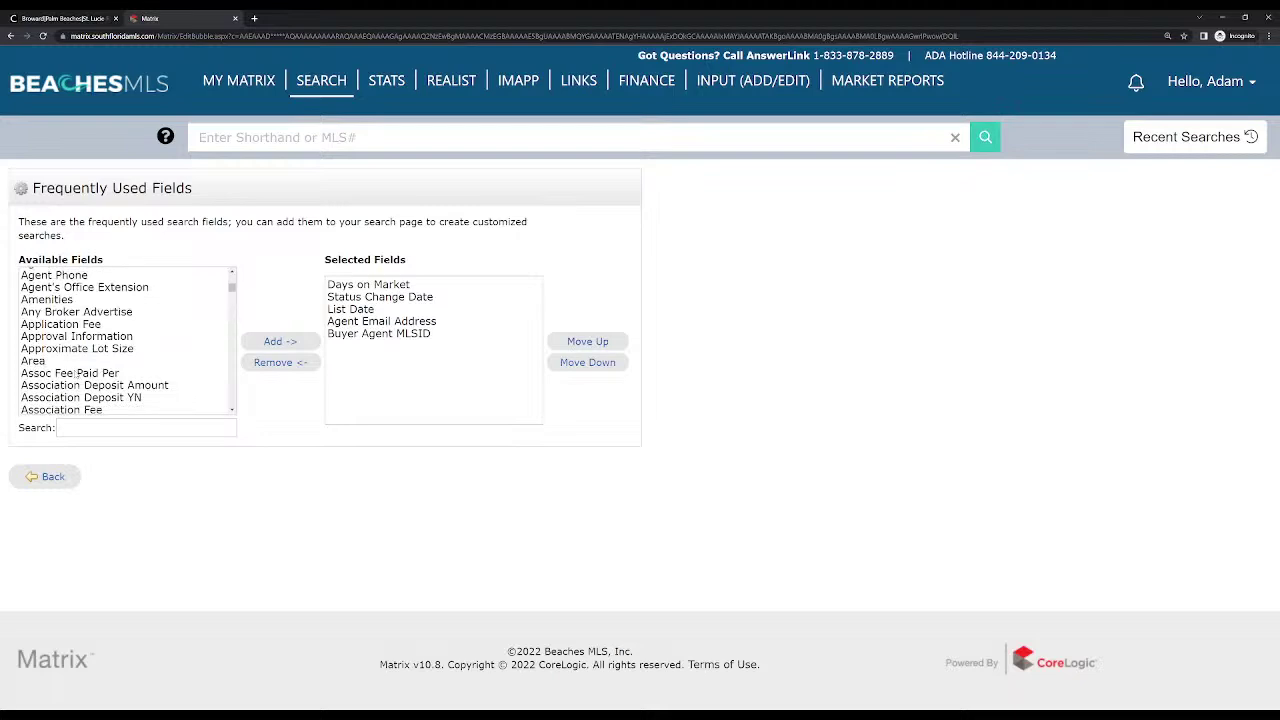
left_click(76, 373)
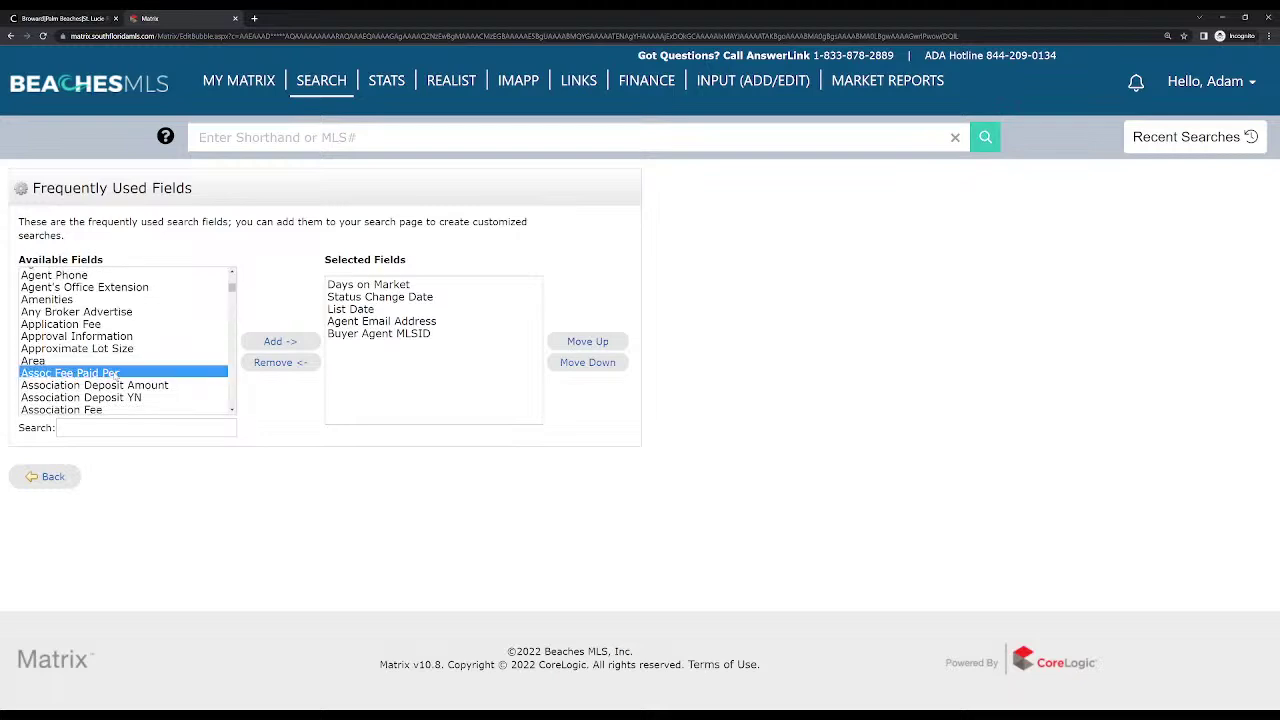
left_click(280, 342)
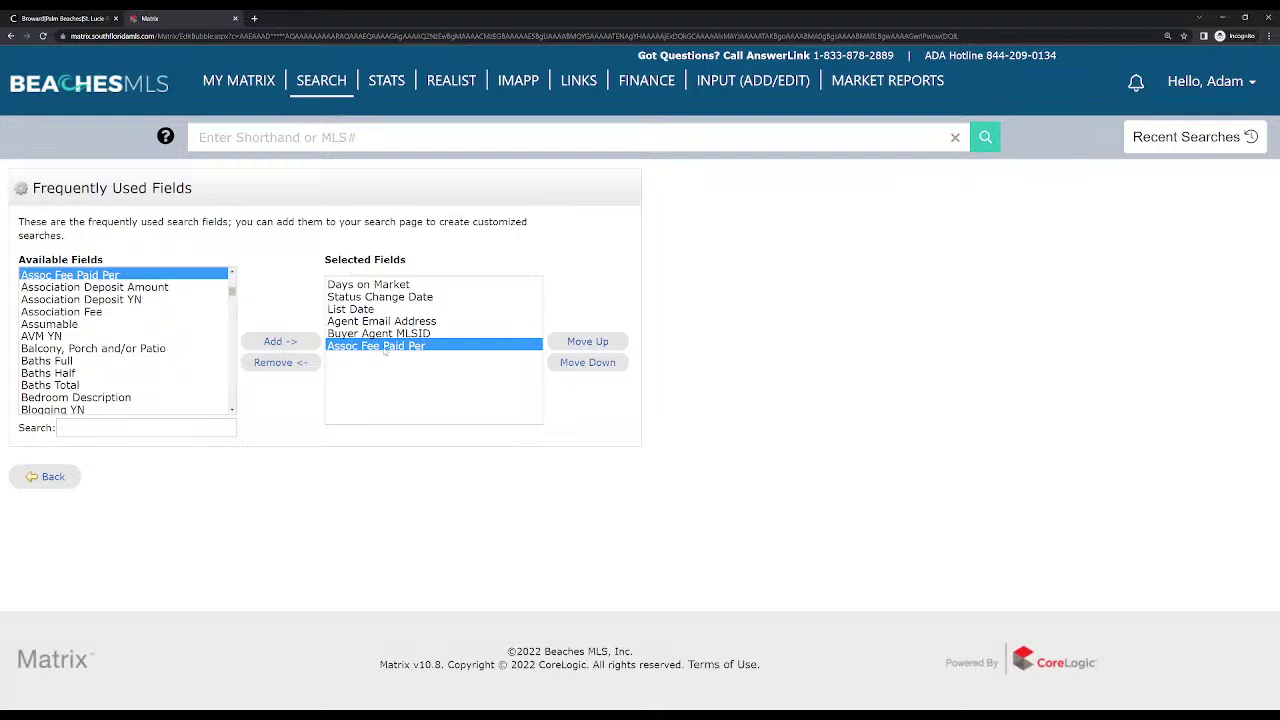
Remove Assoc Fee Paid Per from the selected fields and go back to the search criteria
left_click(284, 364)
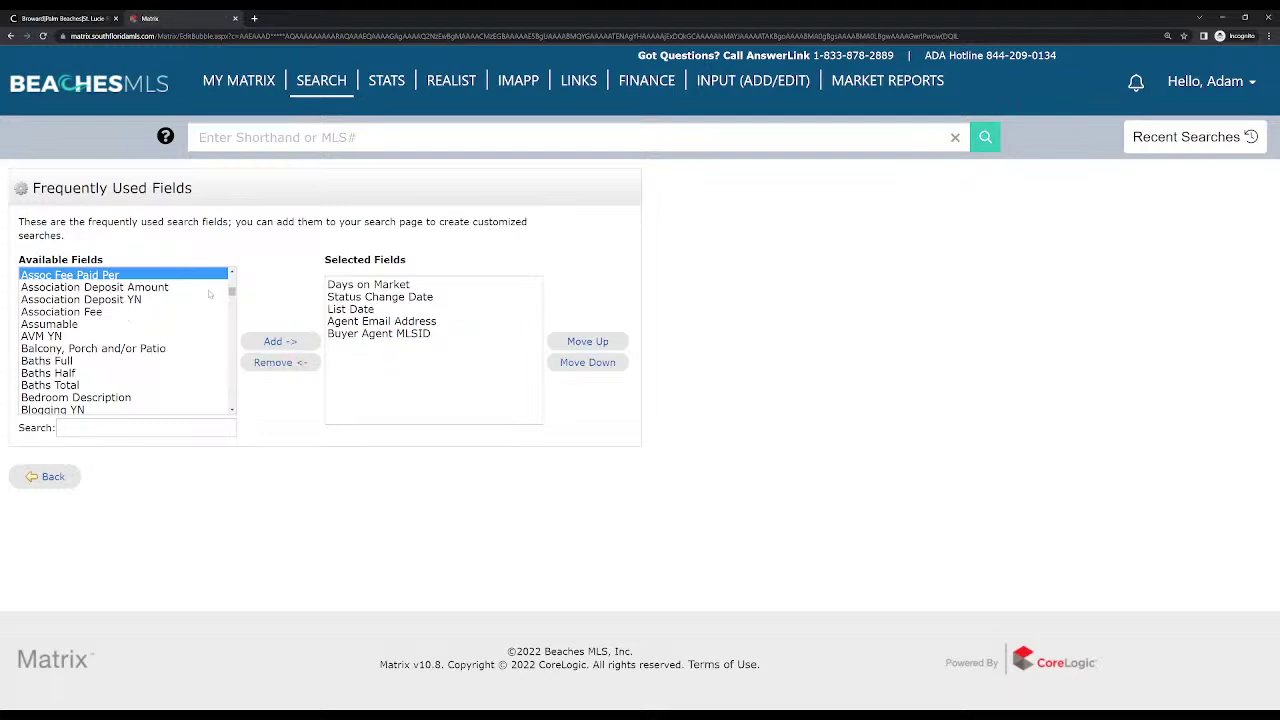
mouse_move(233, 294)
left_mouse_down()
mouse_move(232, 354)
mouse_move(231, 279)
left_mouse_up()
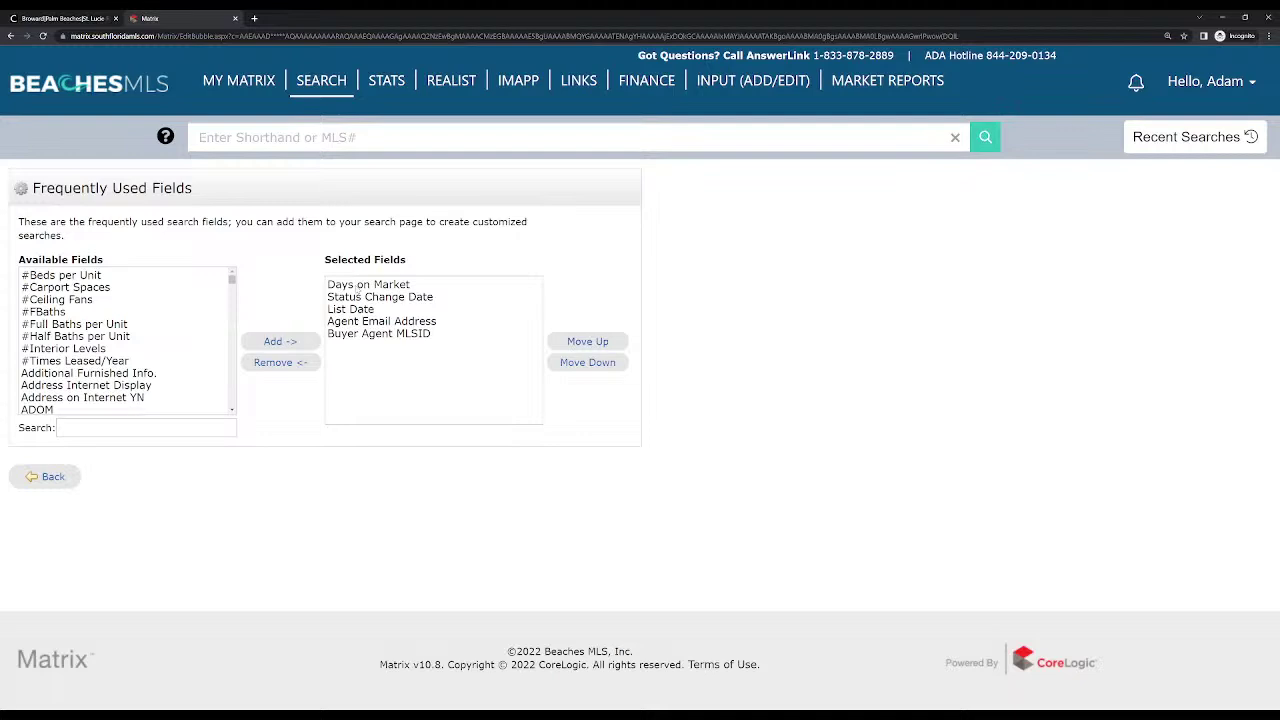
left_click(53, 477)
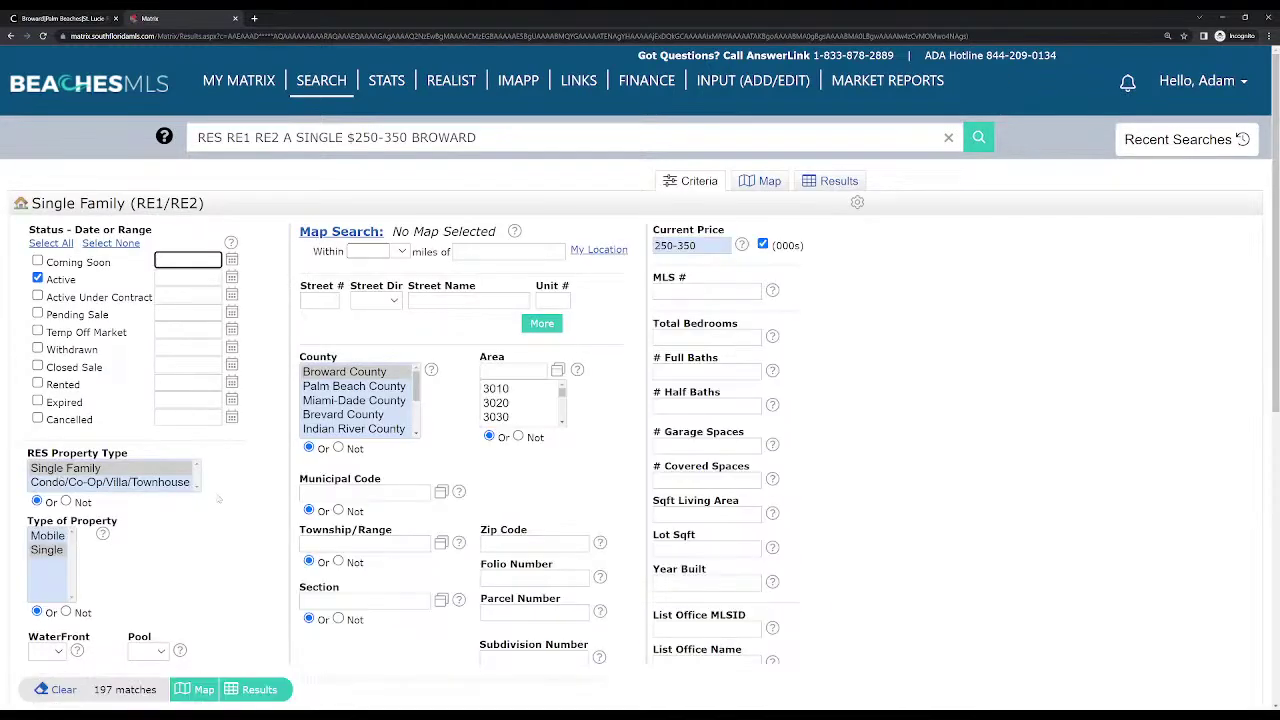
Set Days on Market to 1 in the additional search fields
scroll(242, 490, "down", 1)
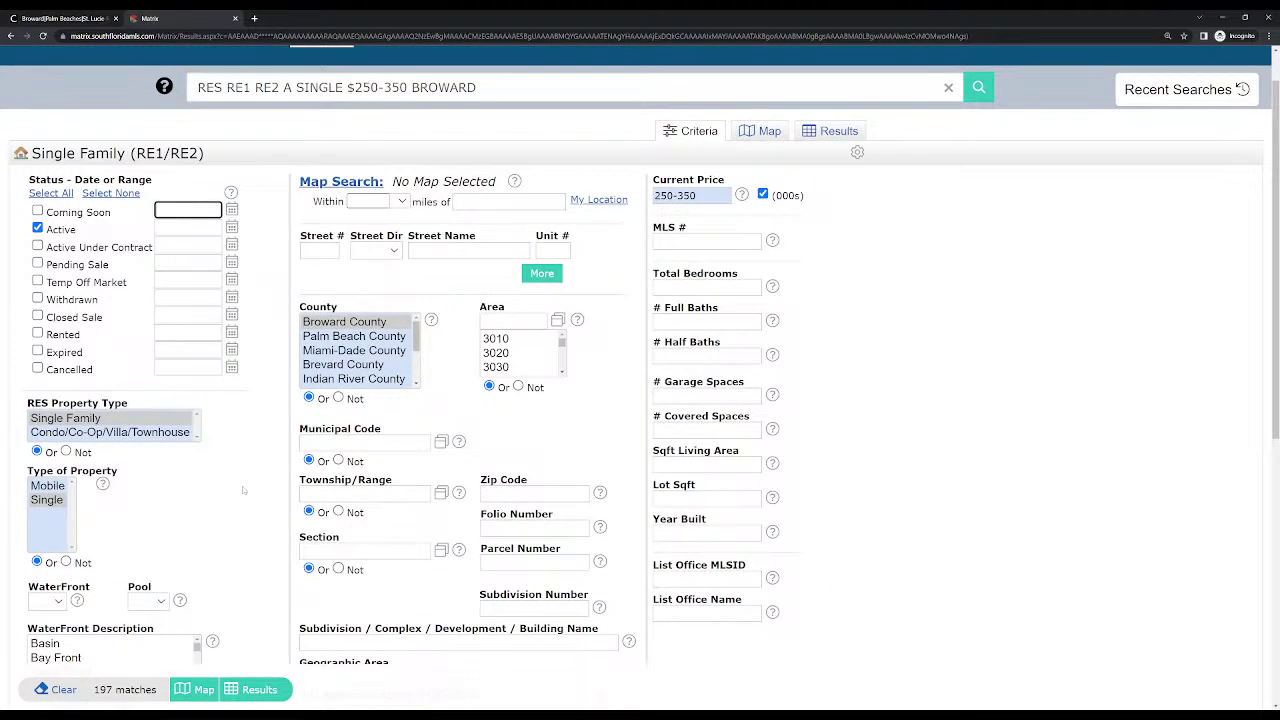
scroll(242, 490, "down", 5)
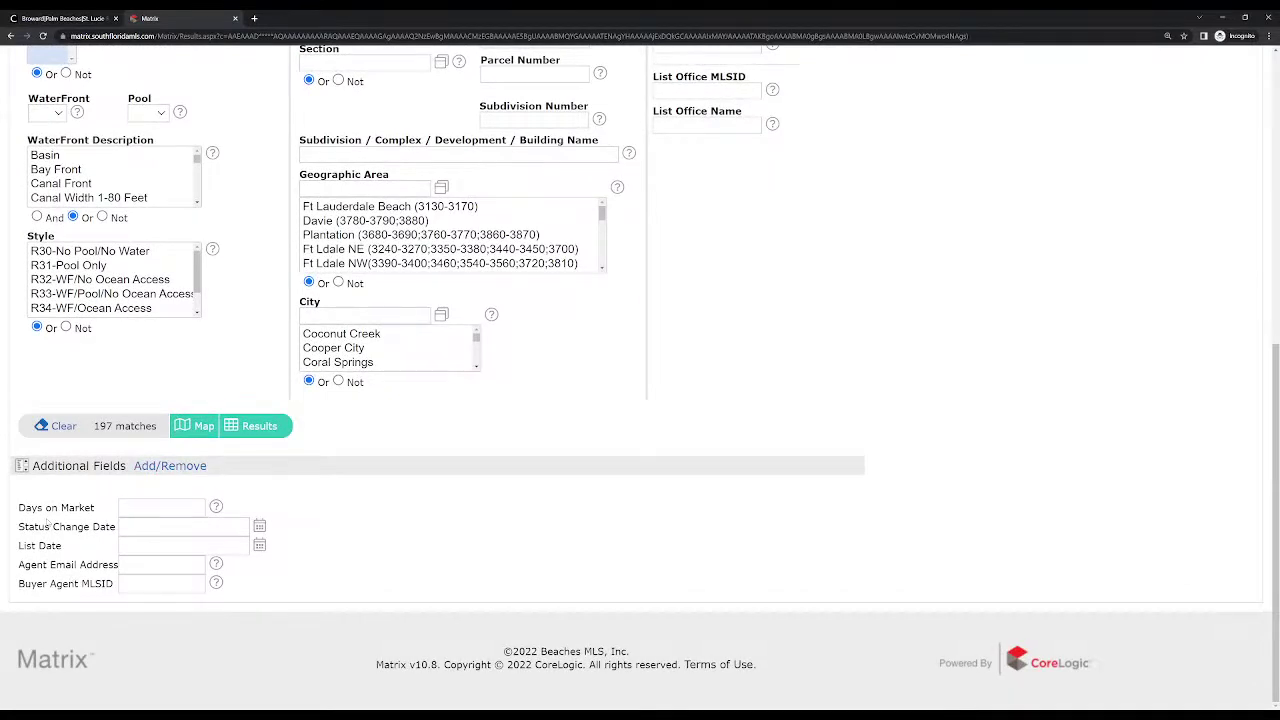
left_click_drag(24, 524, 62, 548)
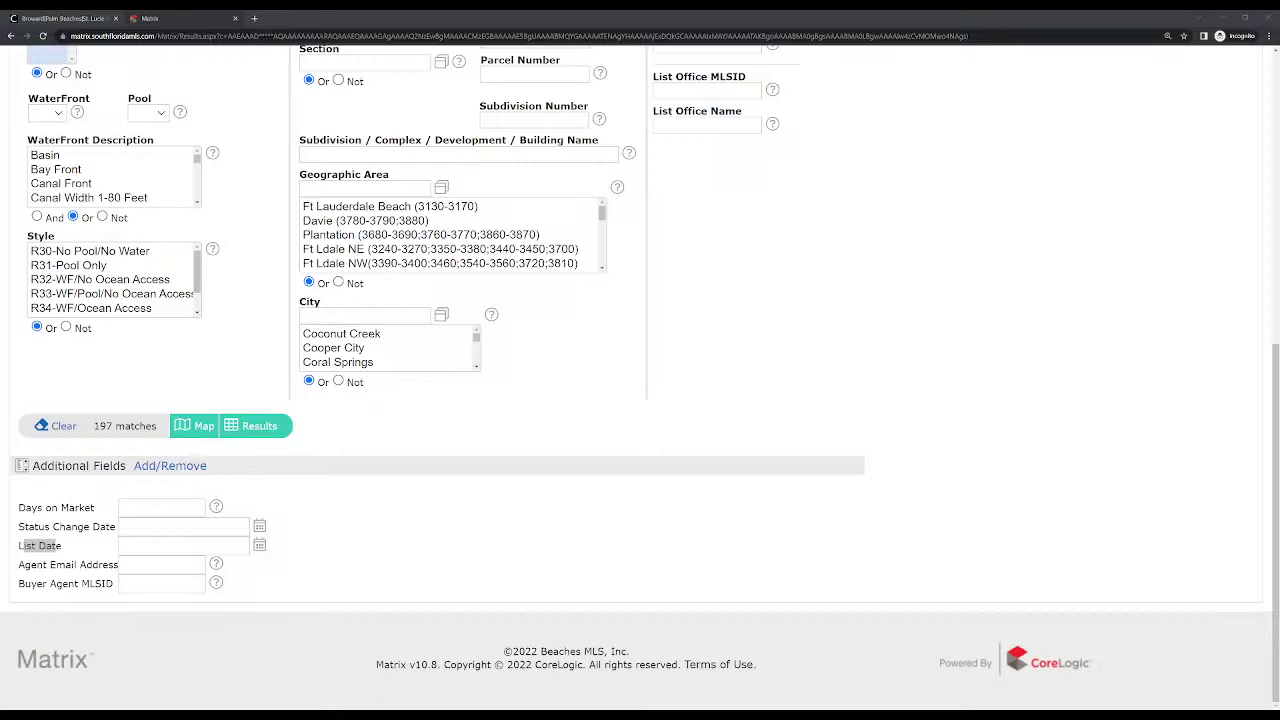
left_click(374, 511)
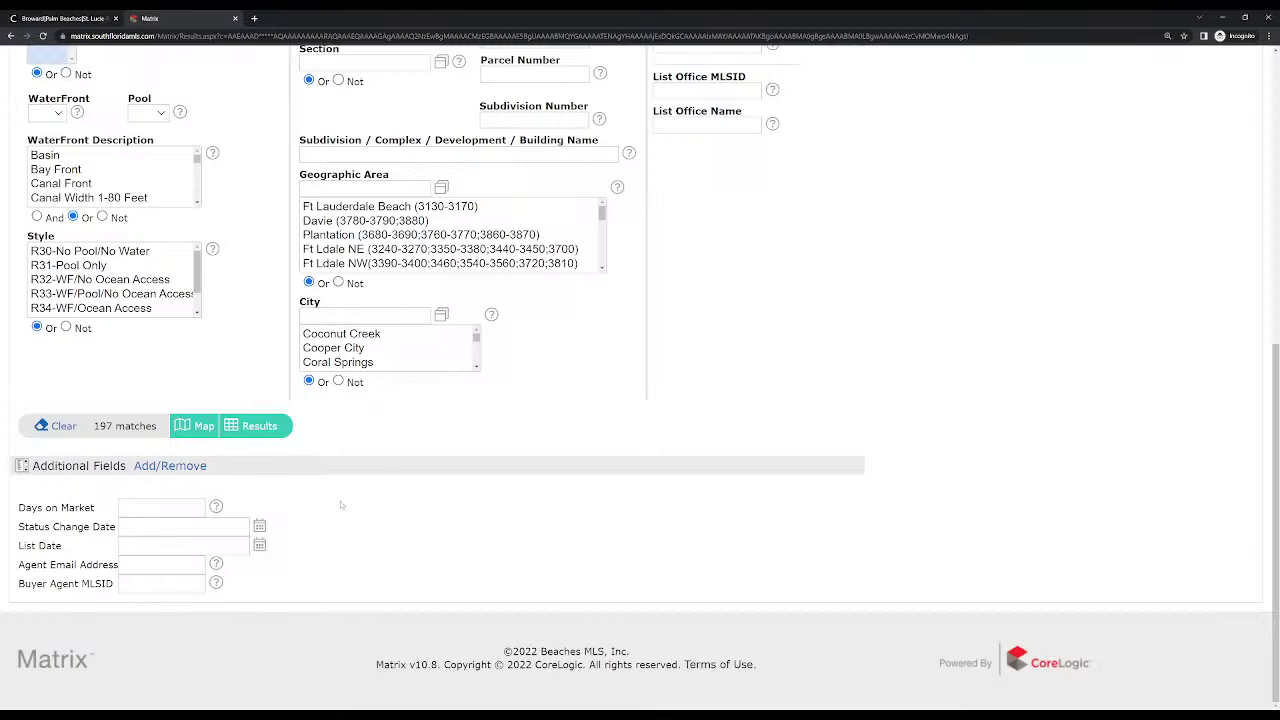
left_click(183, 507)
left_click(377, 498)
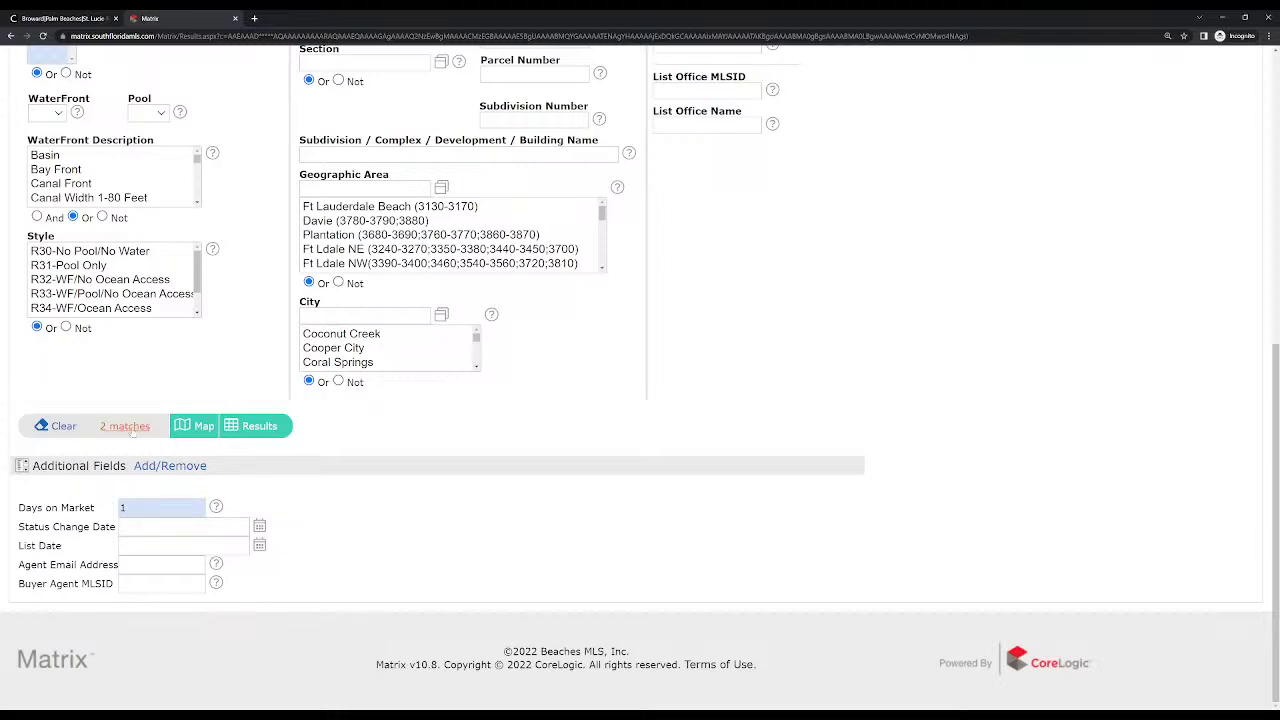
scroll(150, 430, "up", 5)
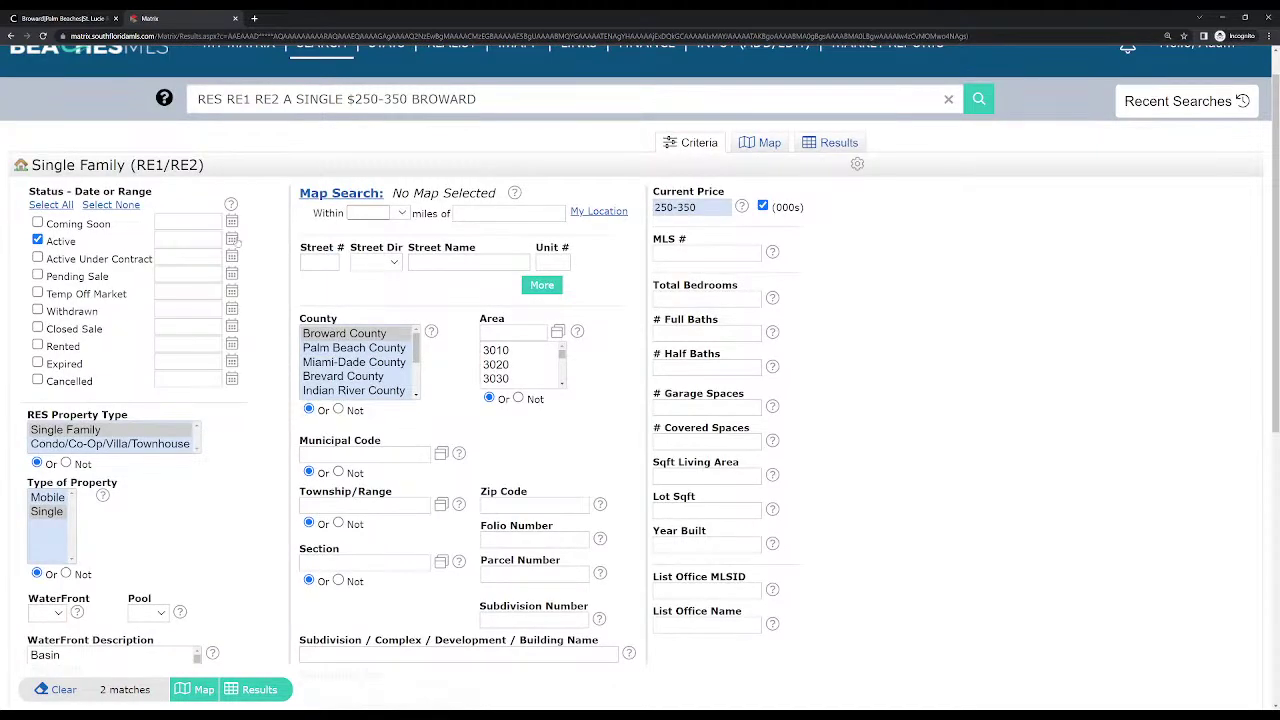
scroll(276, 418, "down", 5)
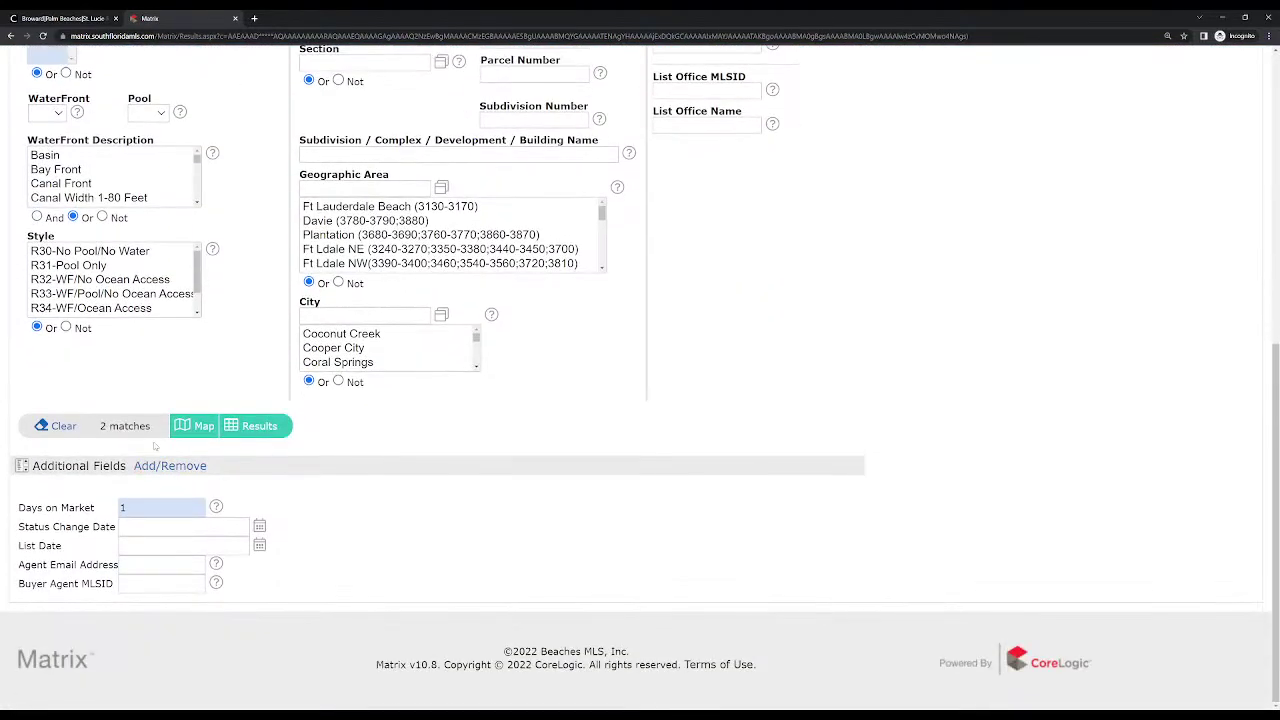
scroll(276, 418, "up", 6)
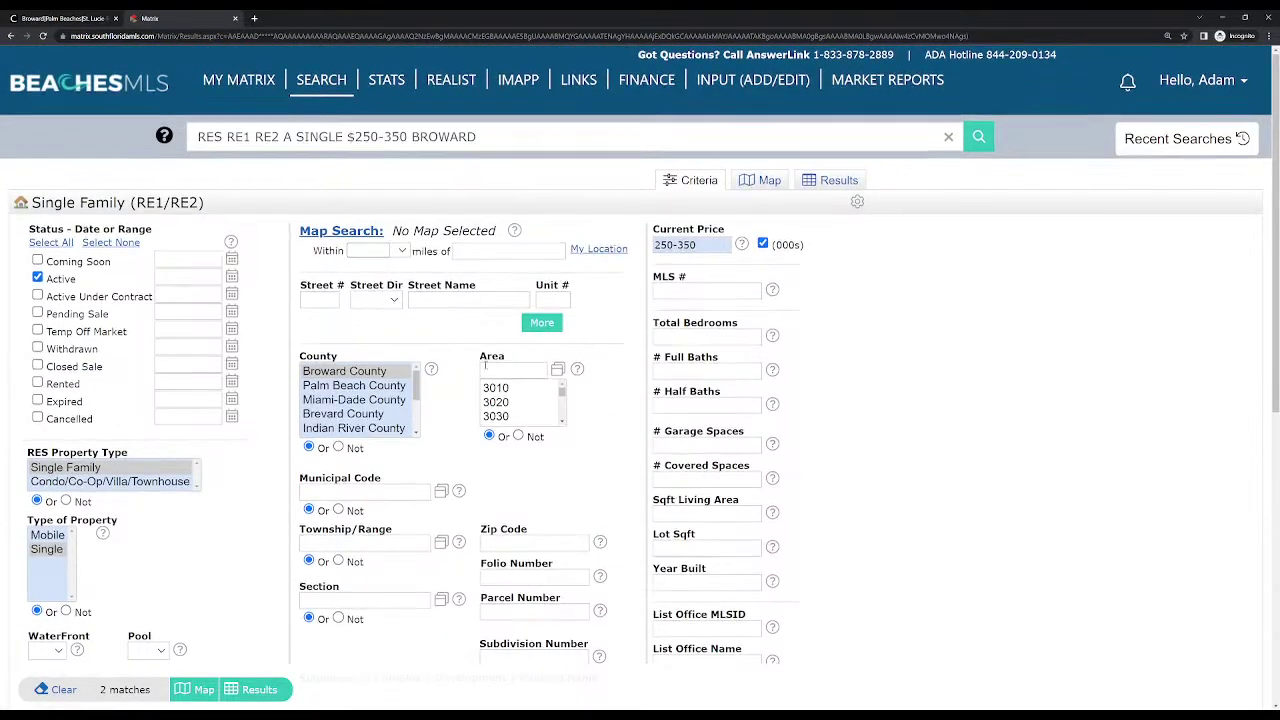
scroll(166, 621, "down", 4)
scroll(166, 621, "down", 2)
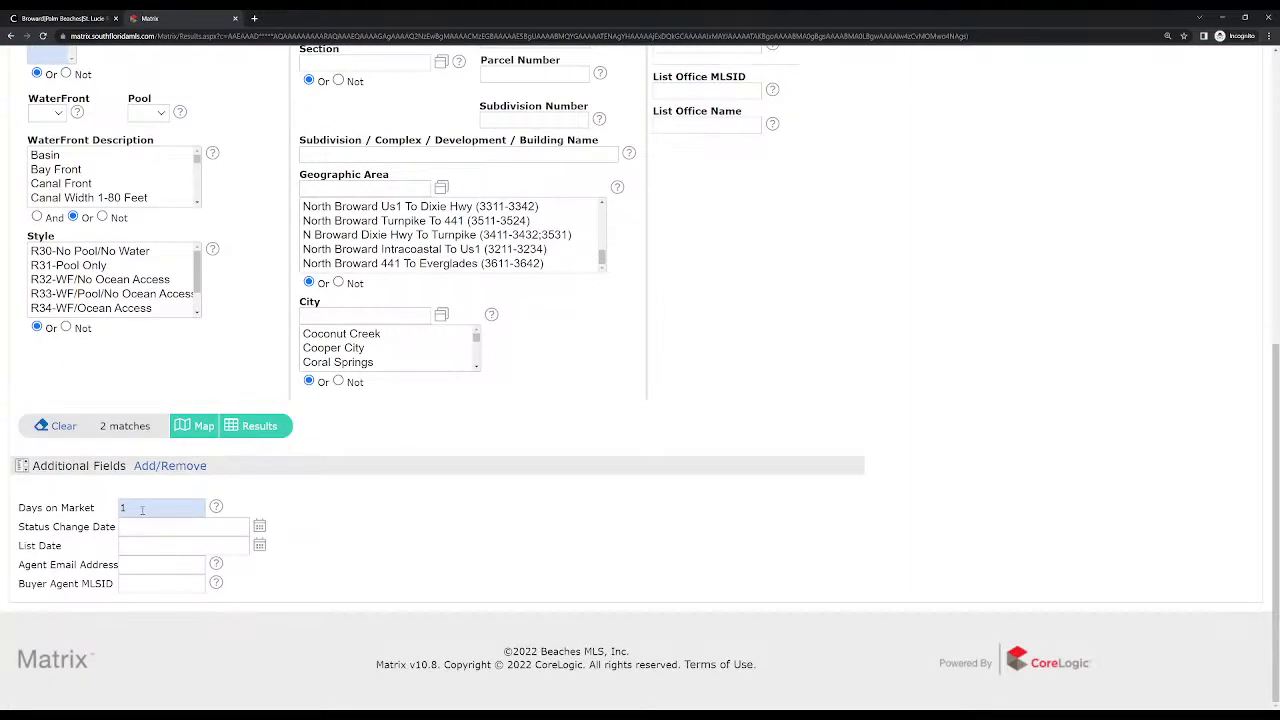
Clear Days on Market and set the List Date range to 09/28/2022-09/29/2022
left_click(137, 508)
key("BackSpace")
left_click(87, 492)
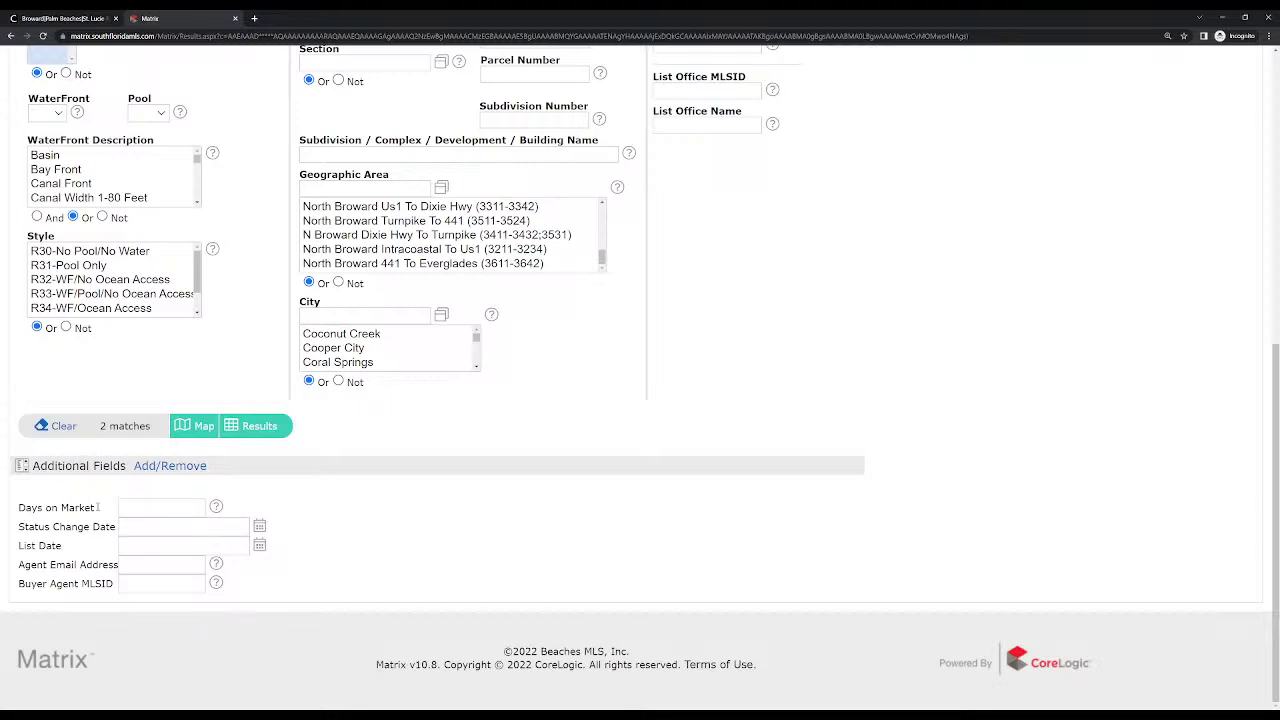
left_click(260, 548)
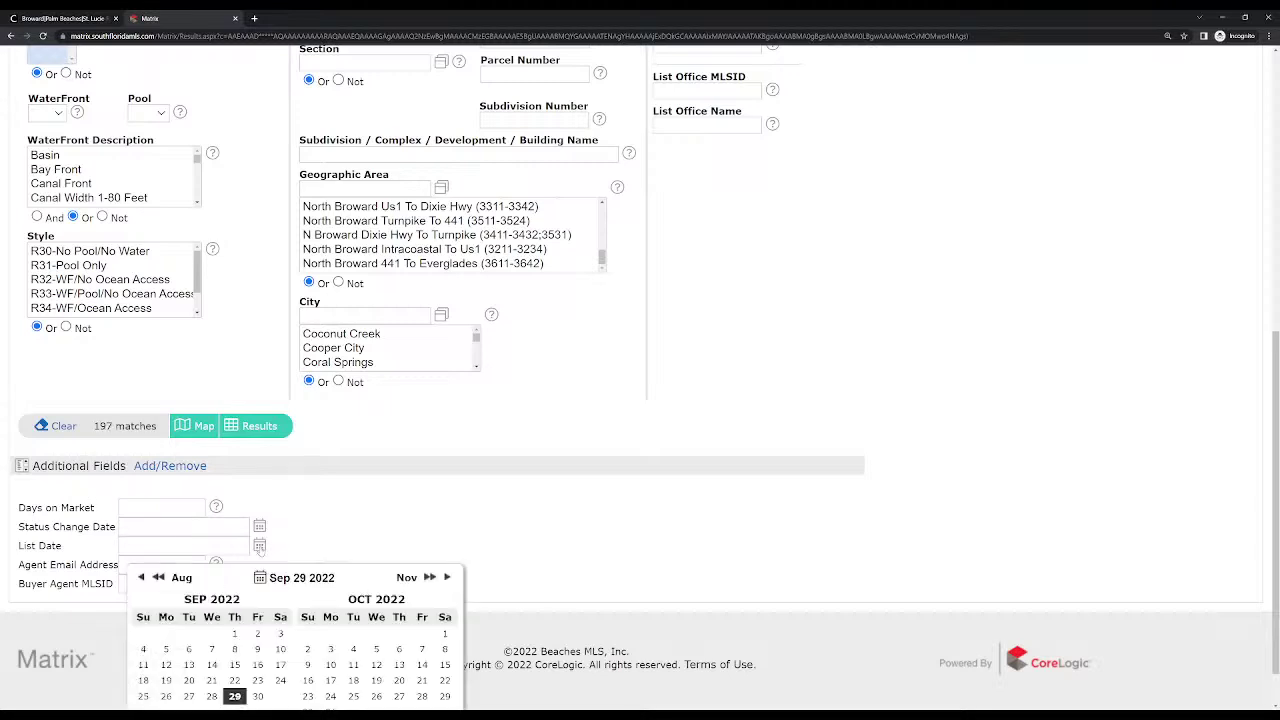
scroll(499, 515, "down", 1)
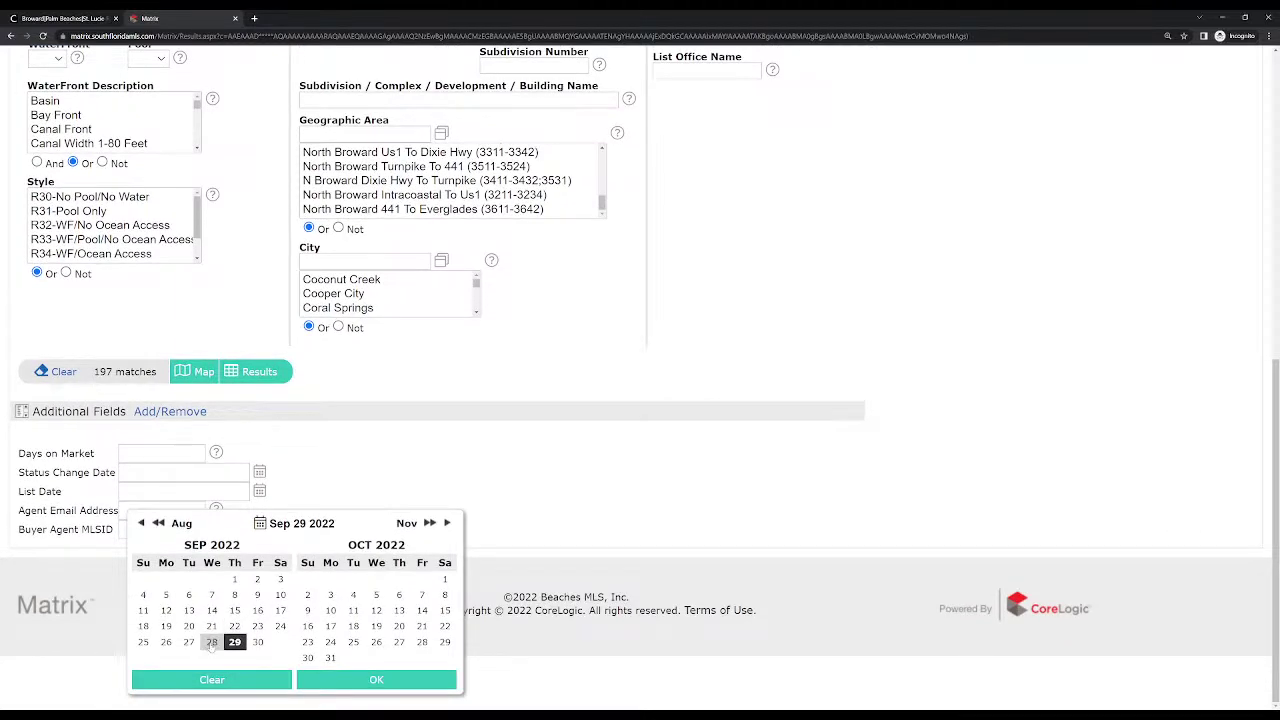
left_click(211, 642)
left_click(234, 643)
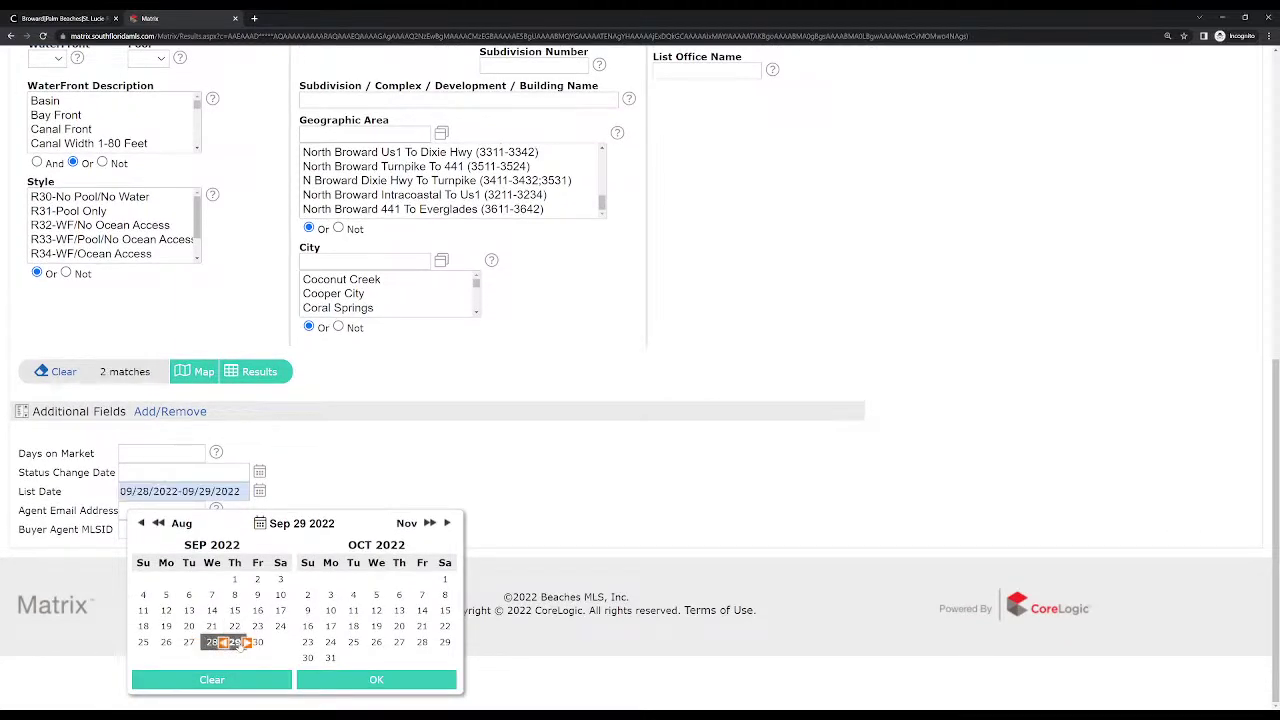
left_click(373, 680)
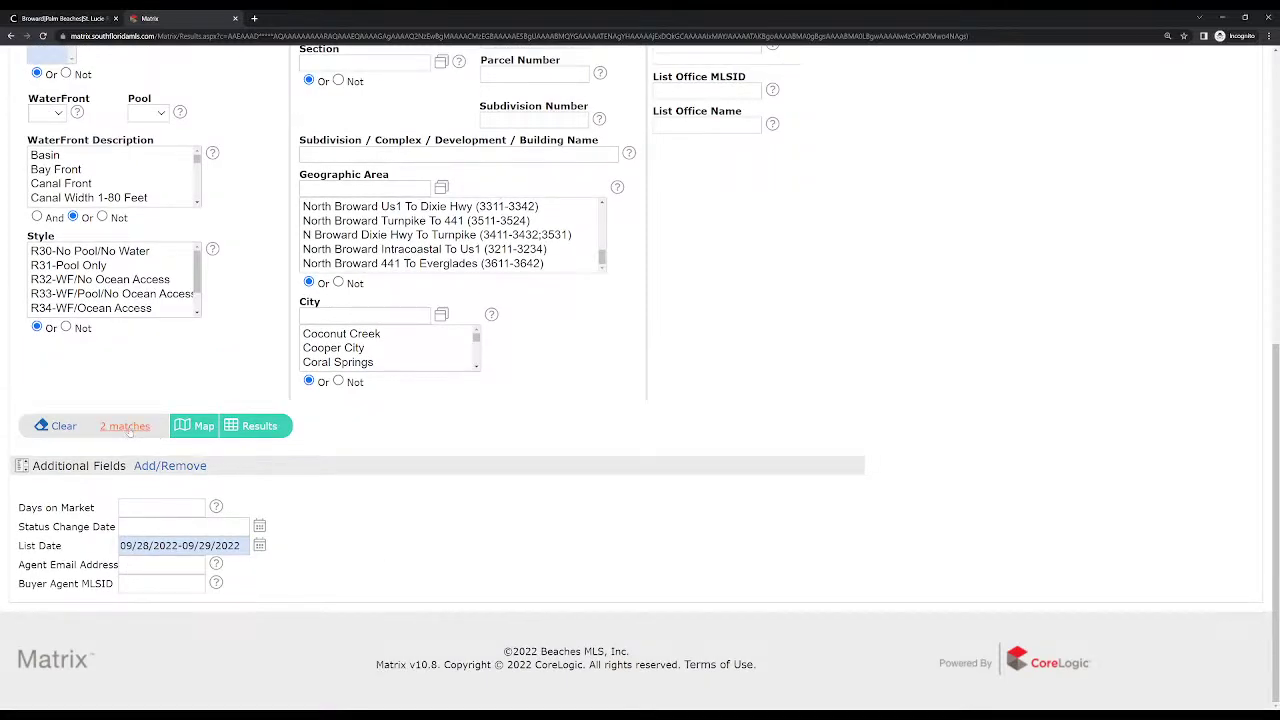
Review the search criteria, from status, county, property type and price down to the List Date range
scroll(410, 520, "up", 2)
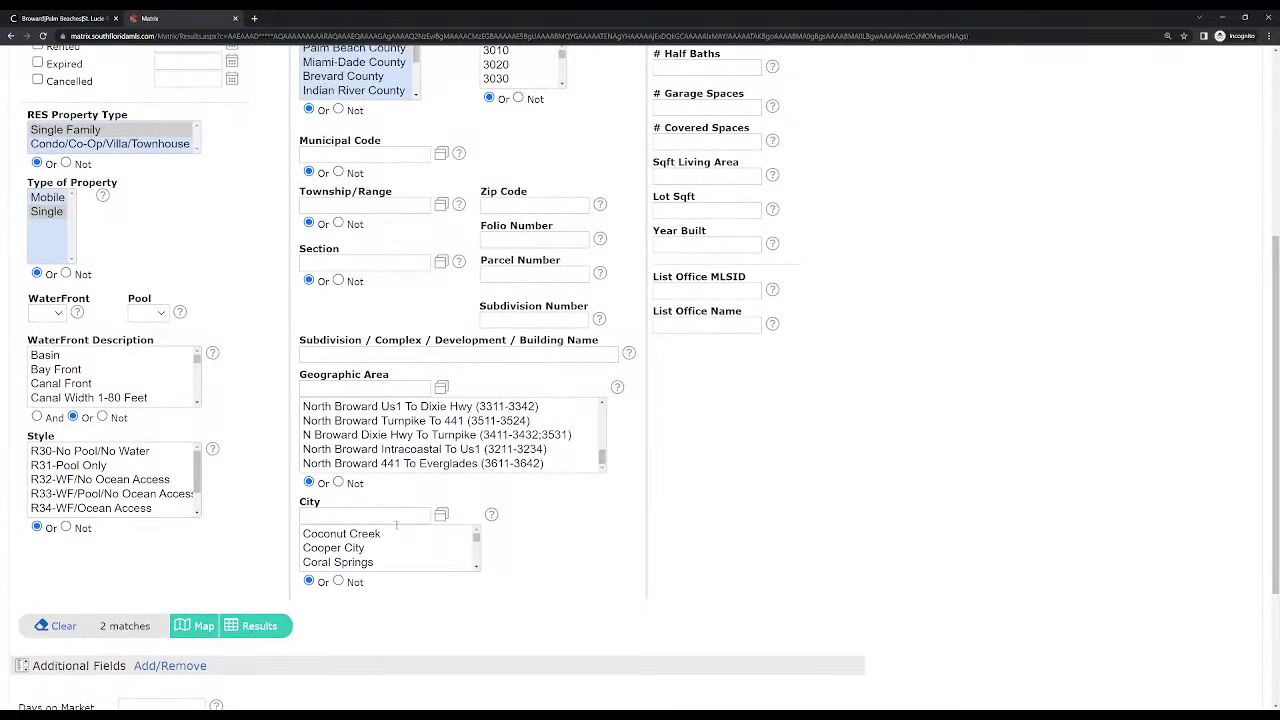
scroll(410, 520, "down", 3)
scroll(230, 545, "down", 2)
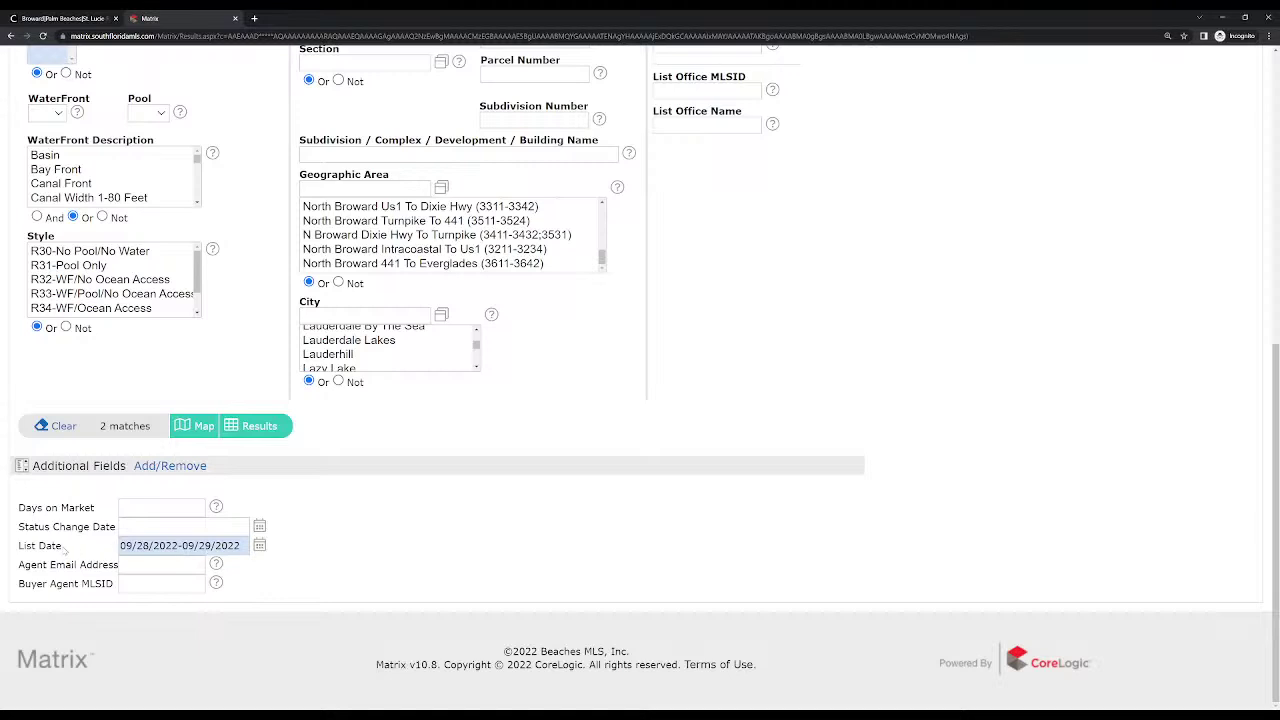
left_click_drag(66, 546, 18, 546)
left_click(440, 533)
scroll(430, 461, "up", 4)
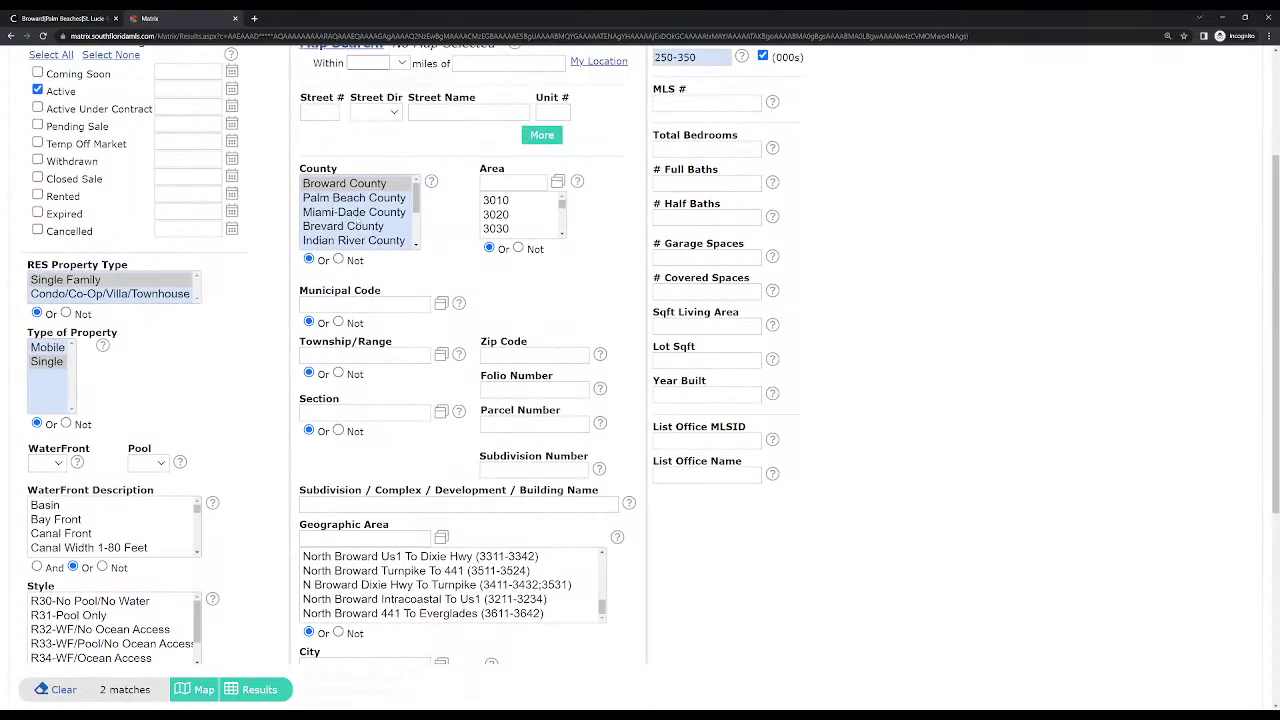
scroll(362, 226, "up", 2)
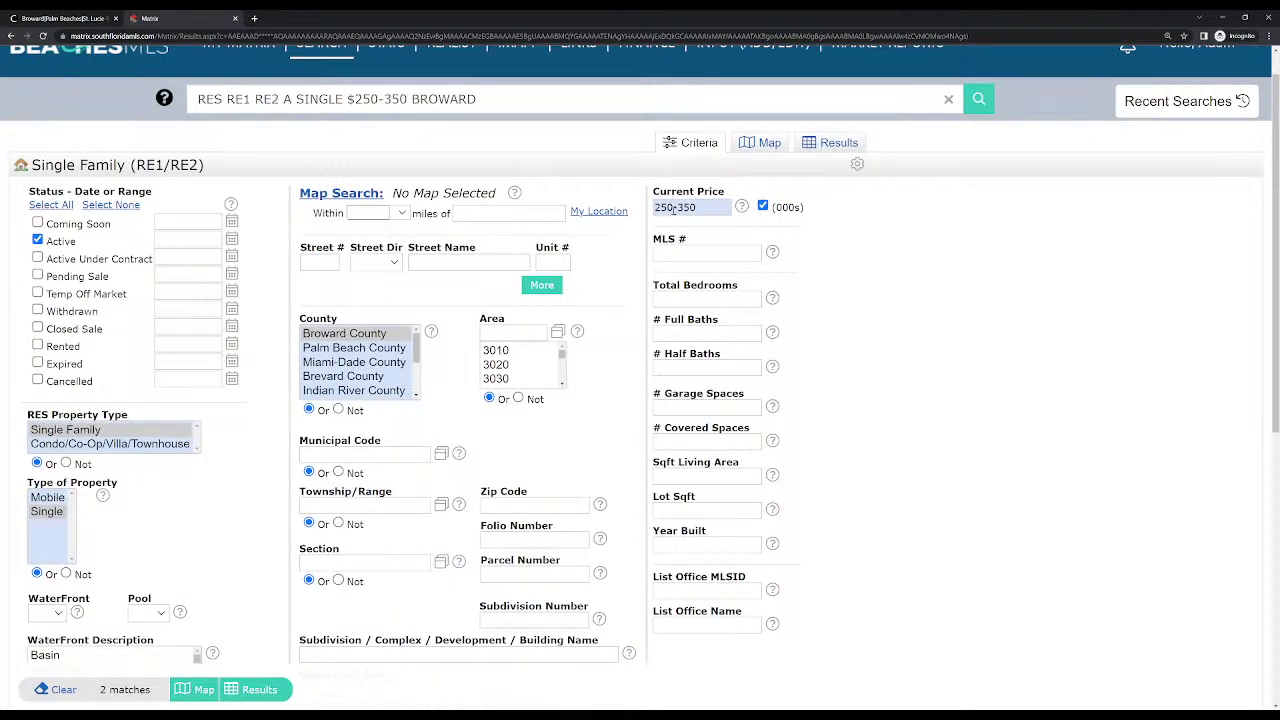
scroll(691, 225, "down", 5)
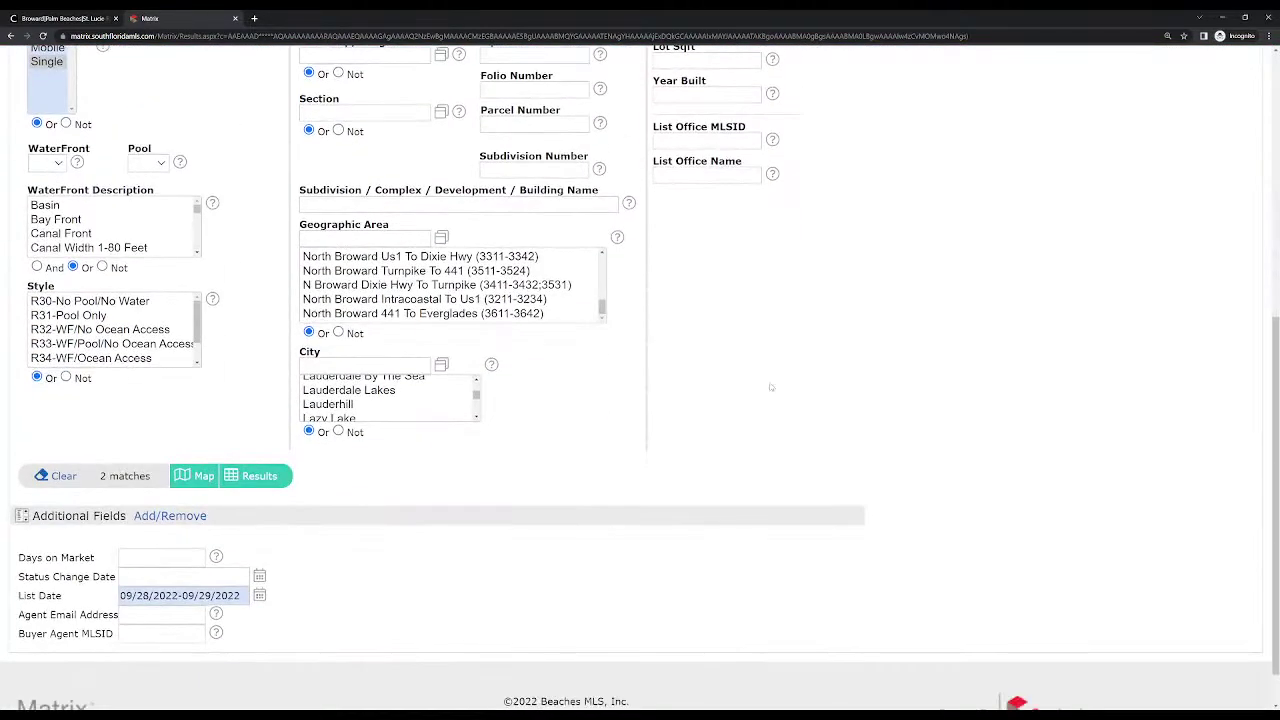
scroll(833, 277, "up", 4)
scroll(833, 277, "up", 1)
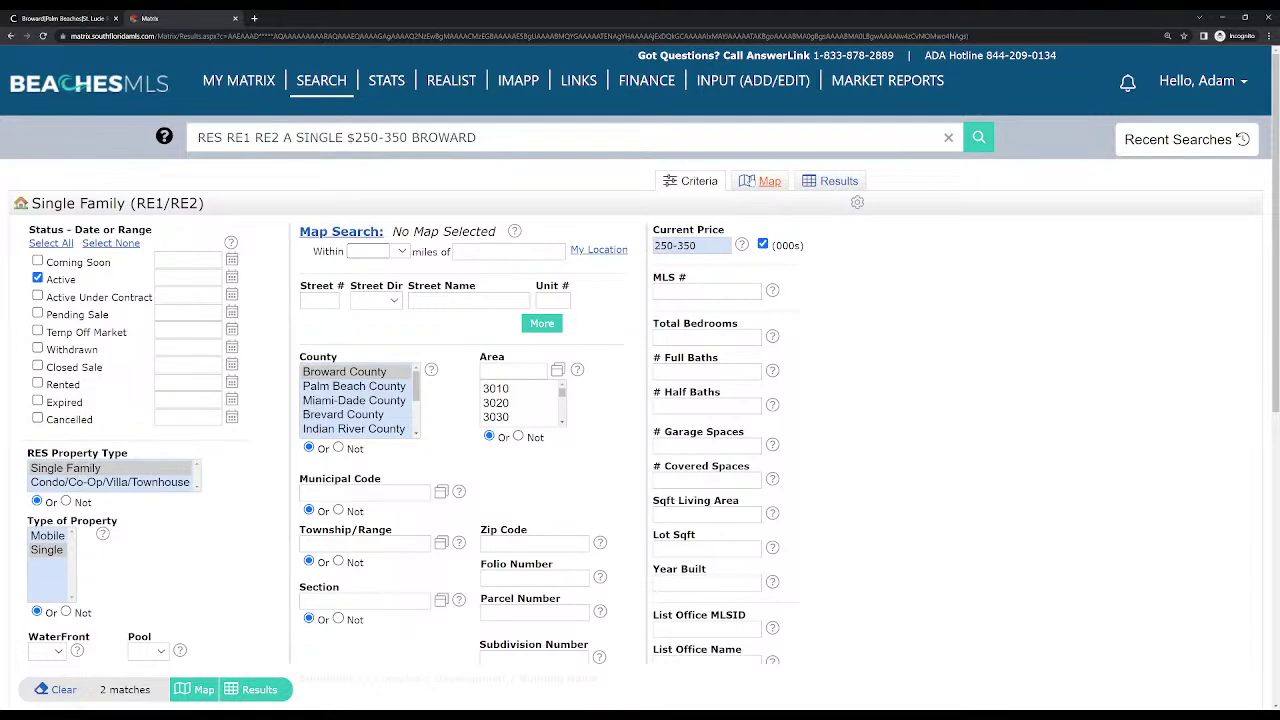
View the matching listings on the map and inspect the listing near North Lauderdale
left_click(752, 182)
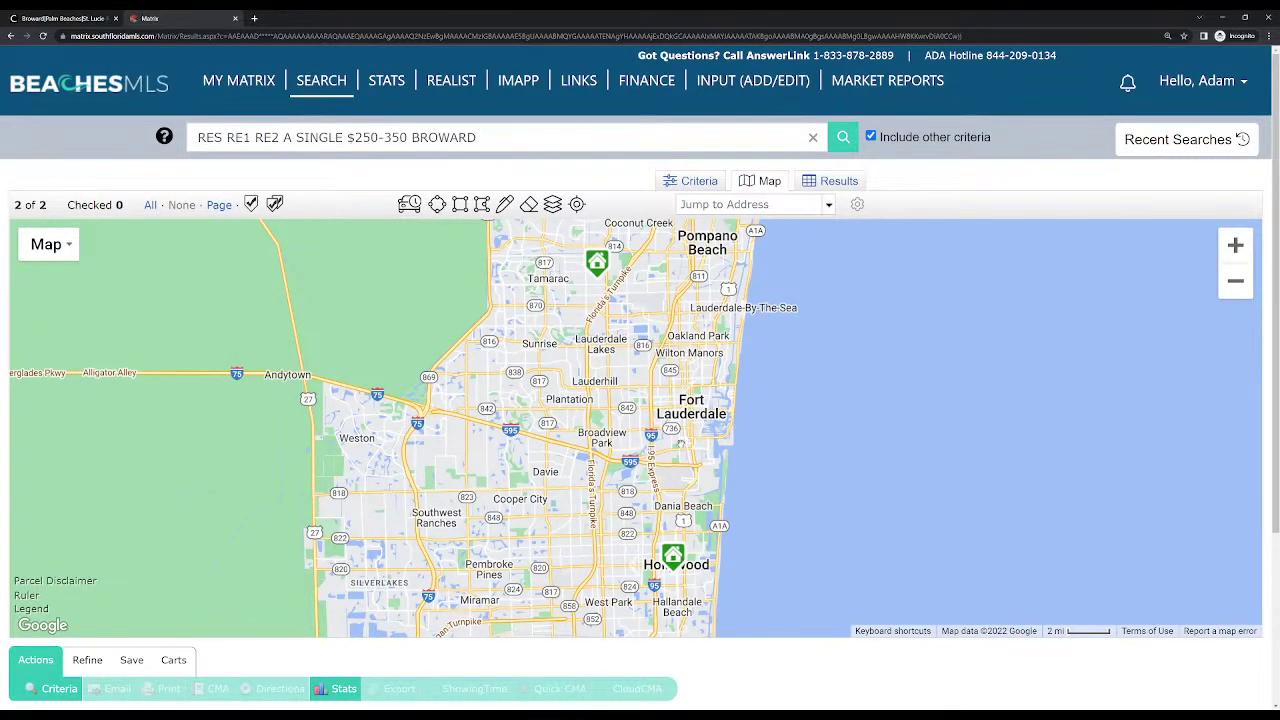
mouse_move(667, 560)
scroll(625, 294, "up", 1)
left_click_drag(620, 306, 617, 380)
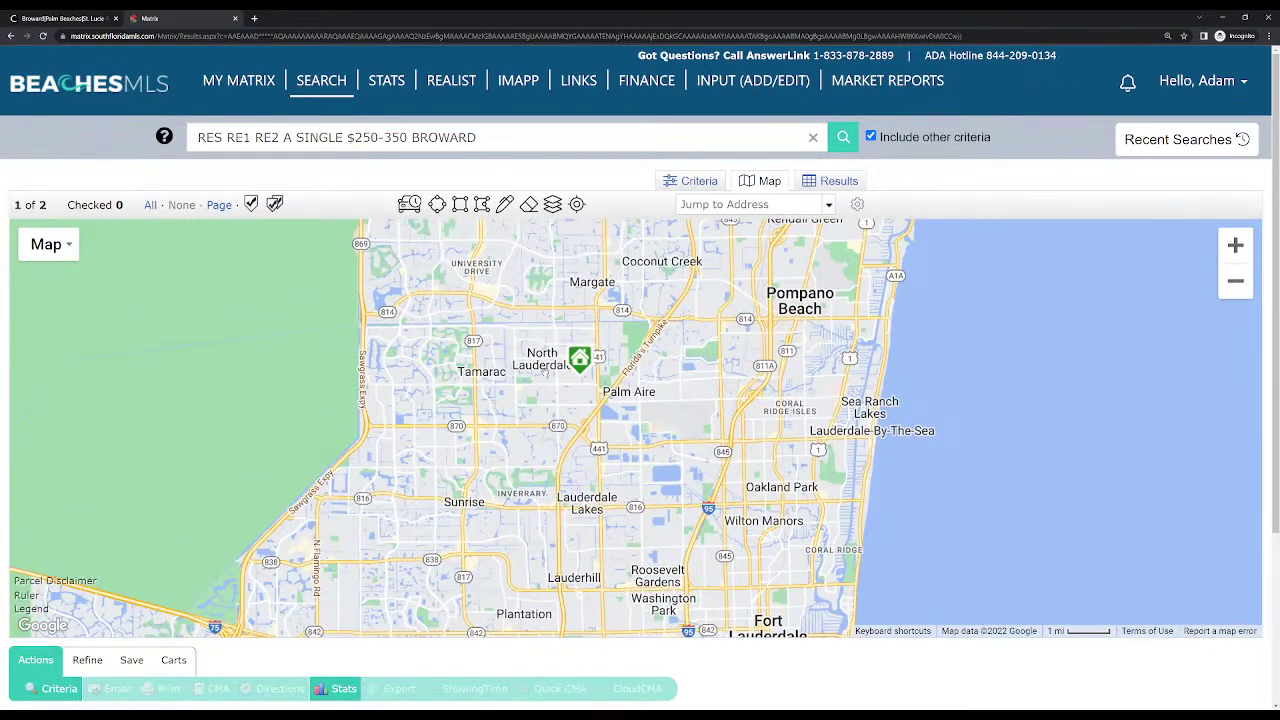
mouse_move(583, 366)
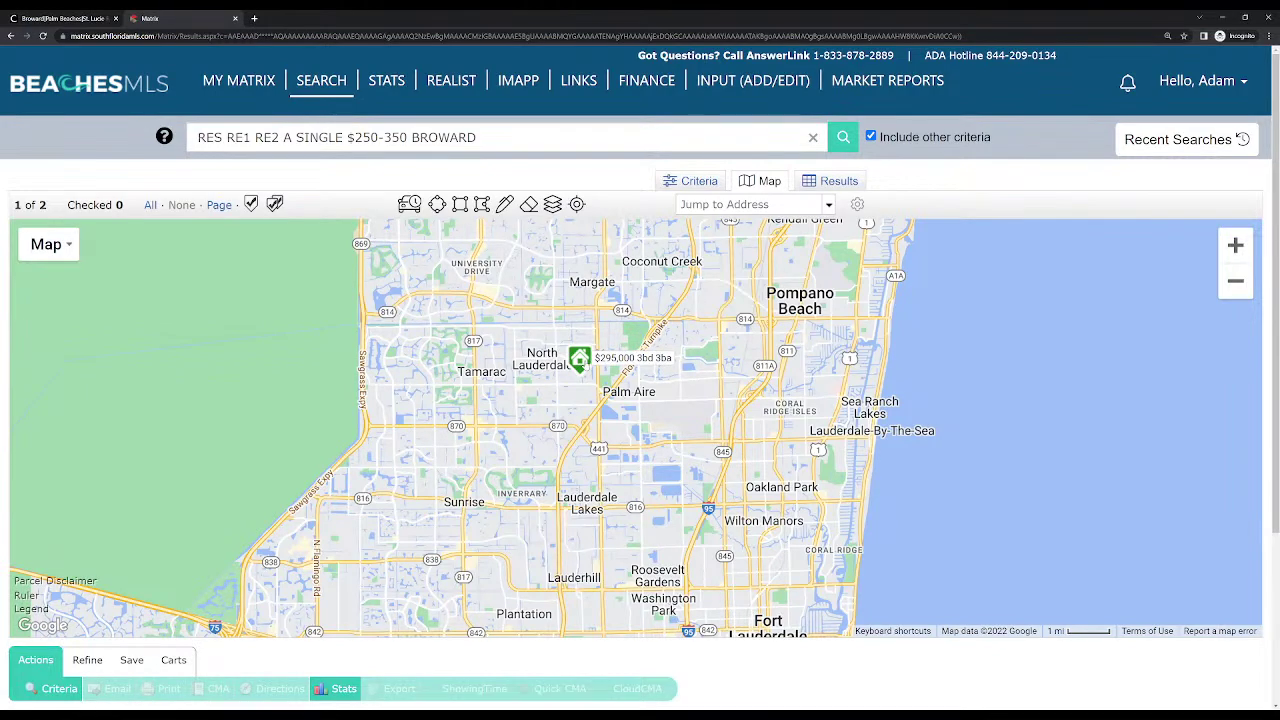
scroll(585, 361, "down", 1)
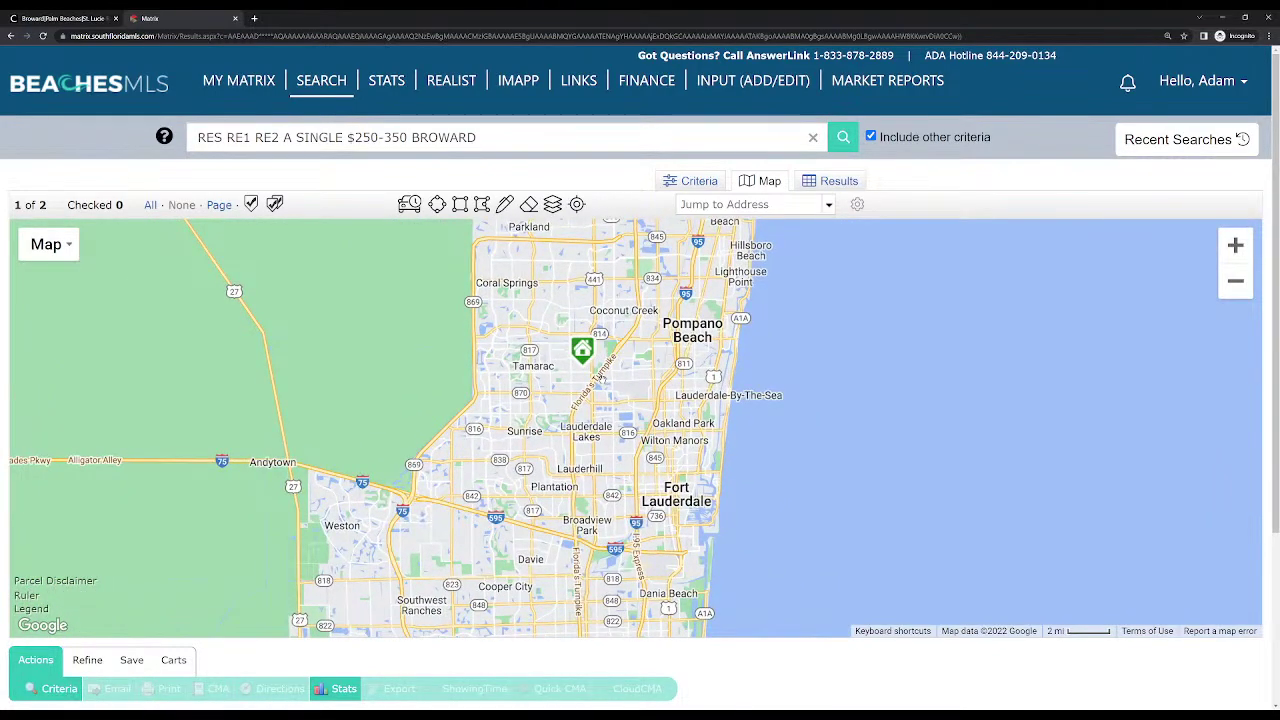
Return to the search criteria and set the Current Price range to 400-650 thousand
left_click(713, 181)
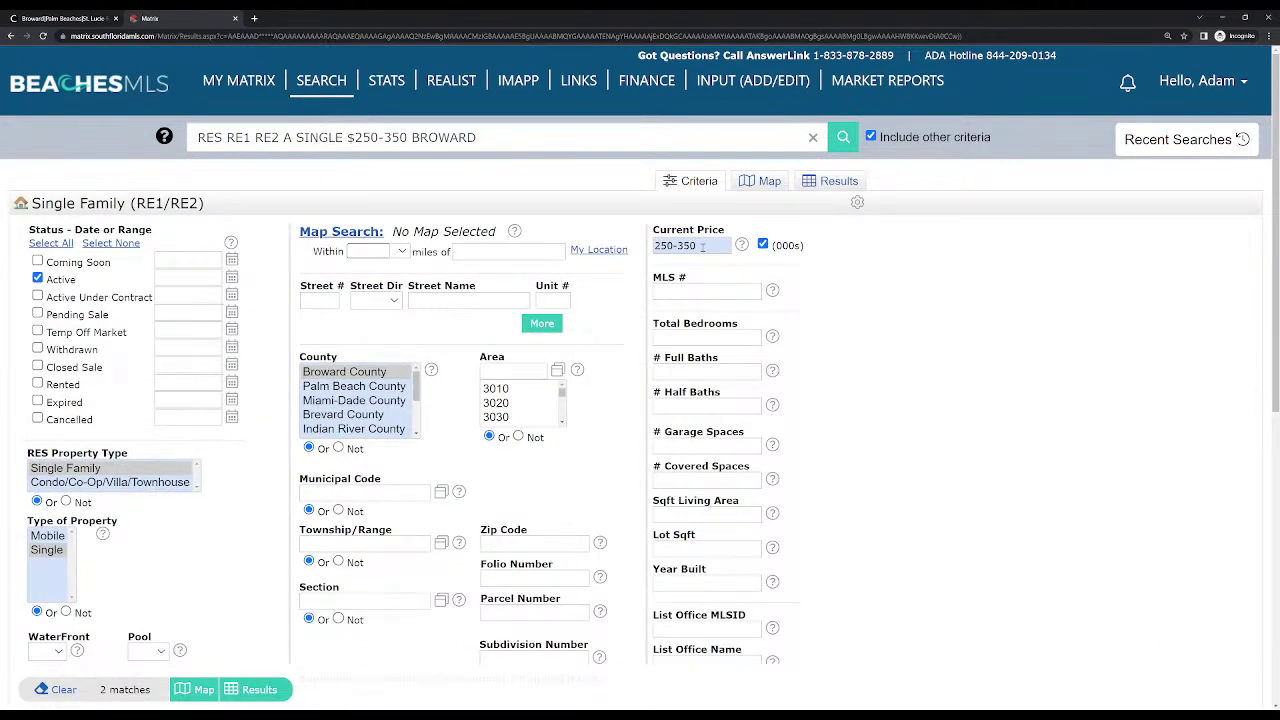
triple_click(702, 247)
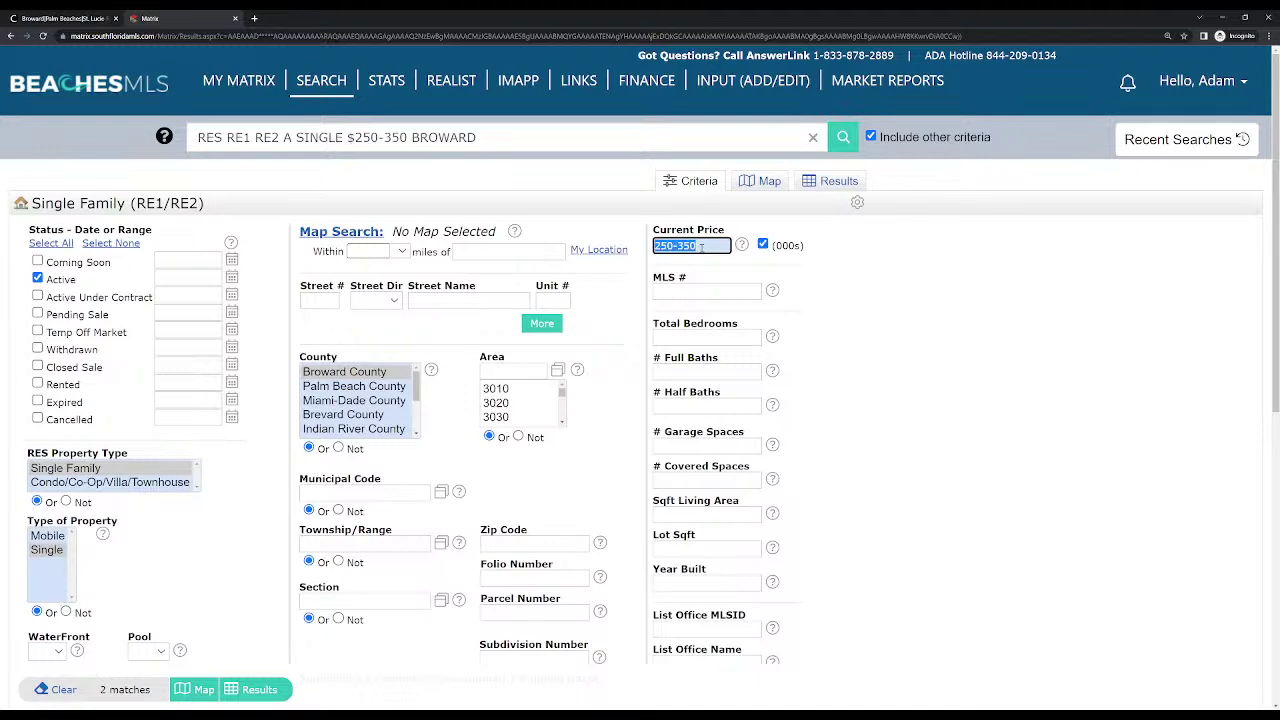
key("BackSpace")
type("400-650")
left_click(958, 346)
Clear the List Date range and set Days on Market to 1 in the additional fields
scroll(958, 355, "down", 2)
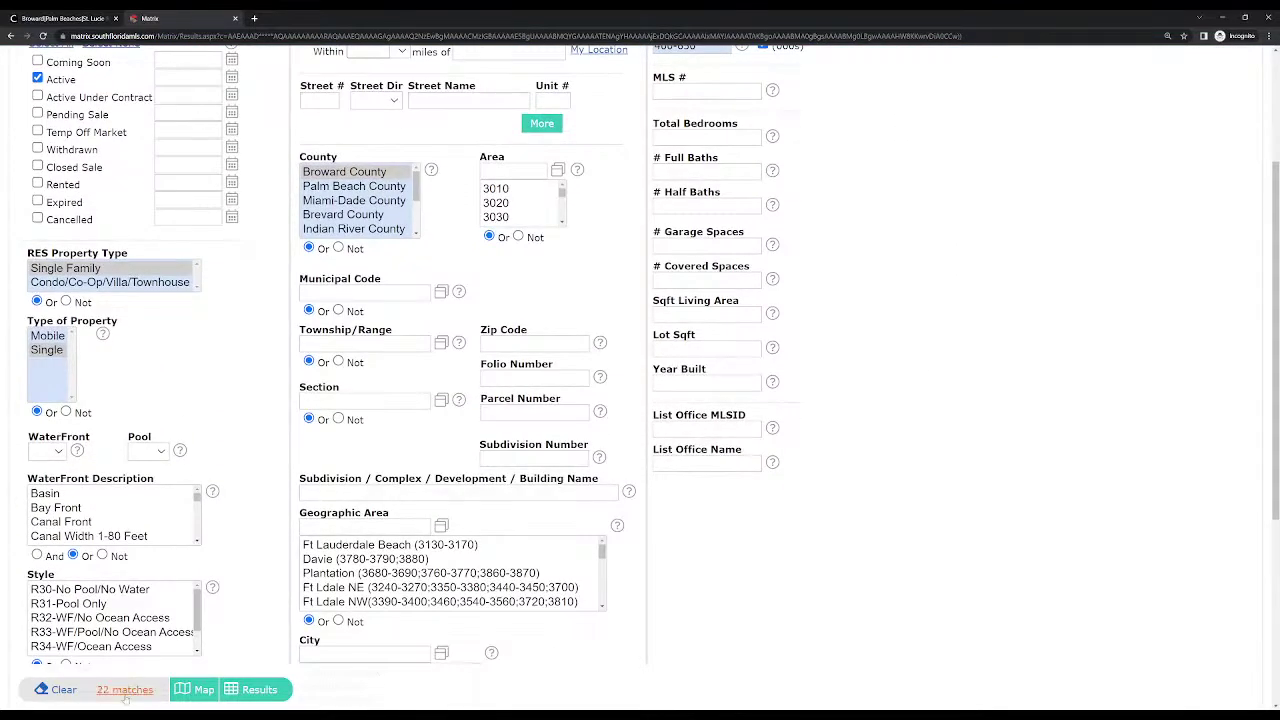
scroll(125, 700, "down", 4)
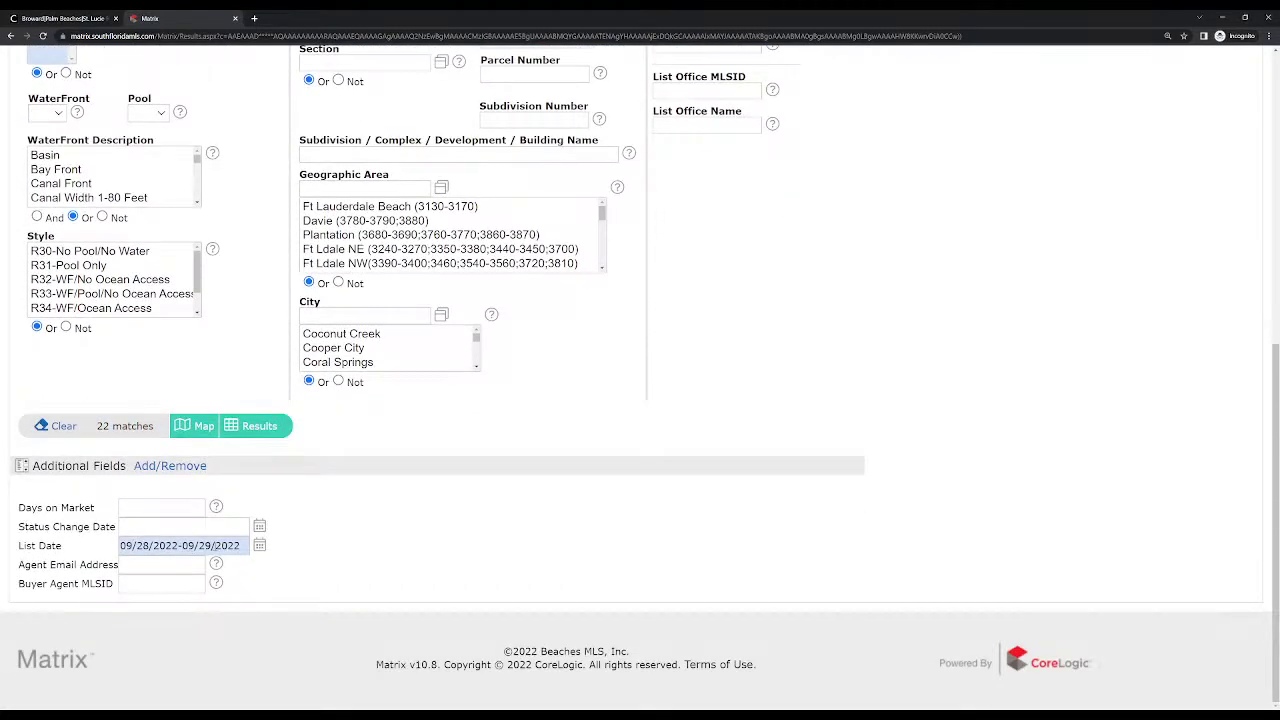
triple_click(180, 545)
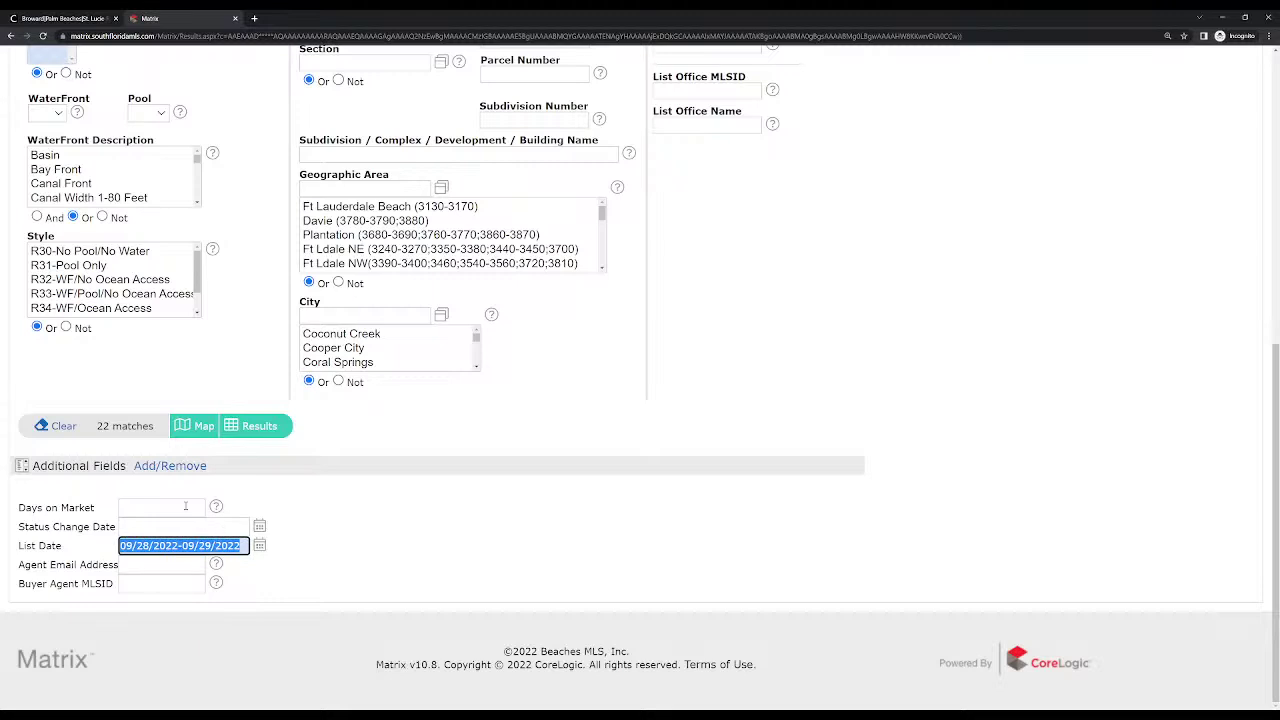
key("BackSpace")
left_click(151, 508)
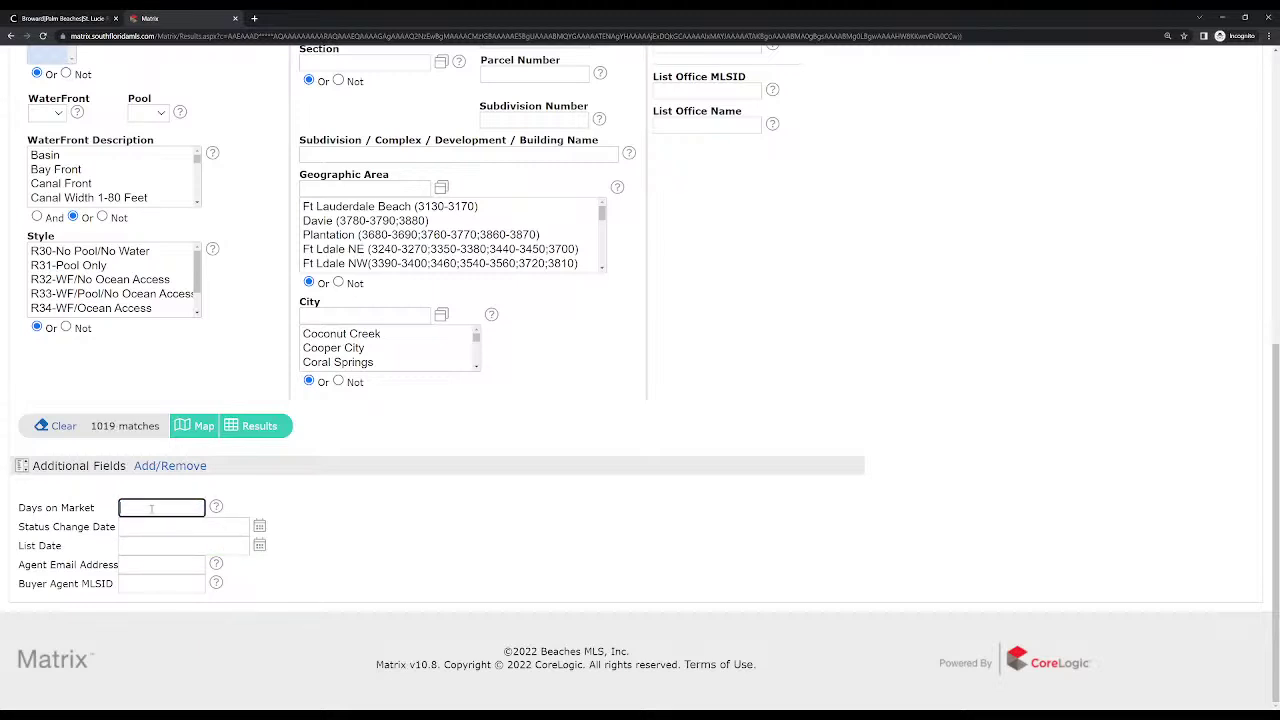
type("1")
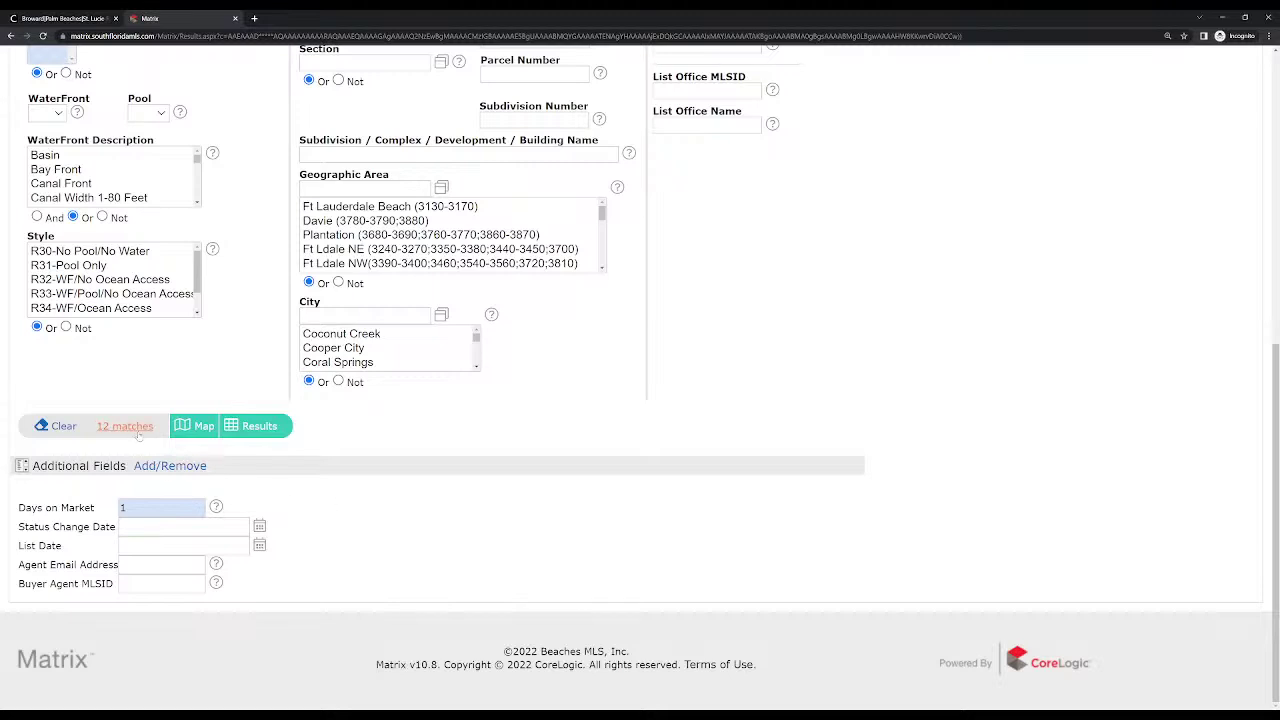
Change Days on Market to 2, and then to the range 1-2
left_click(167, 508)
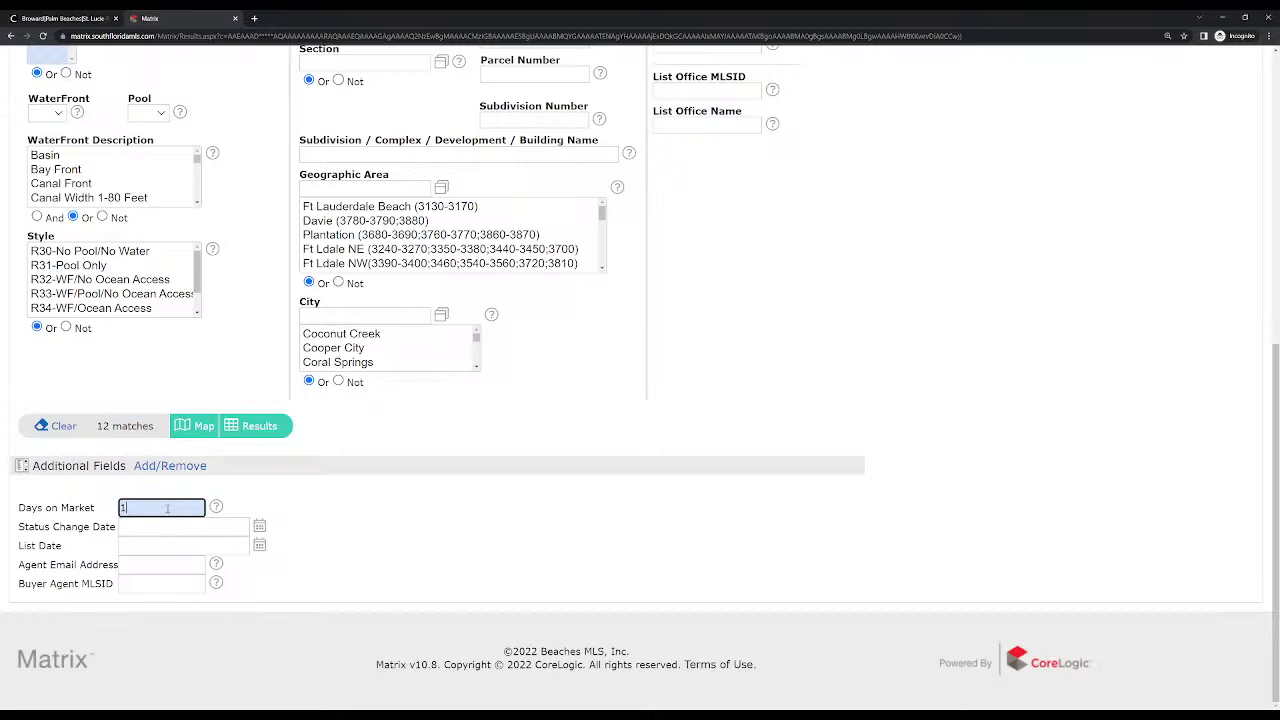
key("BackSpace")
type("2")
left_click(479, 517)
double_click(138, 507)
type("1-2")
left_click(365, 527)
Empty the Days on Market field and enter 09/28/2022-09/29/2022 as the List Date range
left_click(163, 514)
key("ctrl+a")
key("BackSpace")
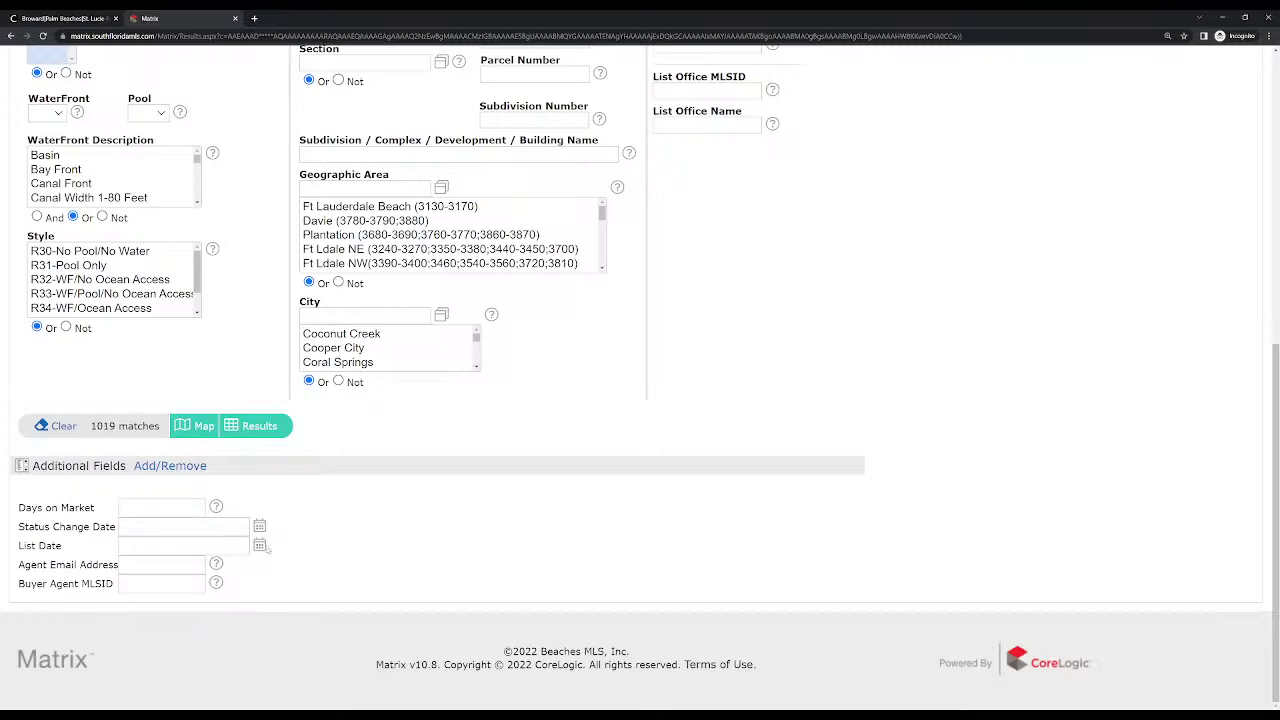
left_click(259, 545)
scroll(268, 585, "down", 1)
left_click(211, 642)
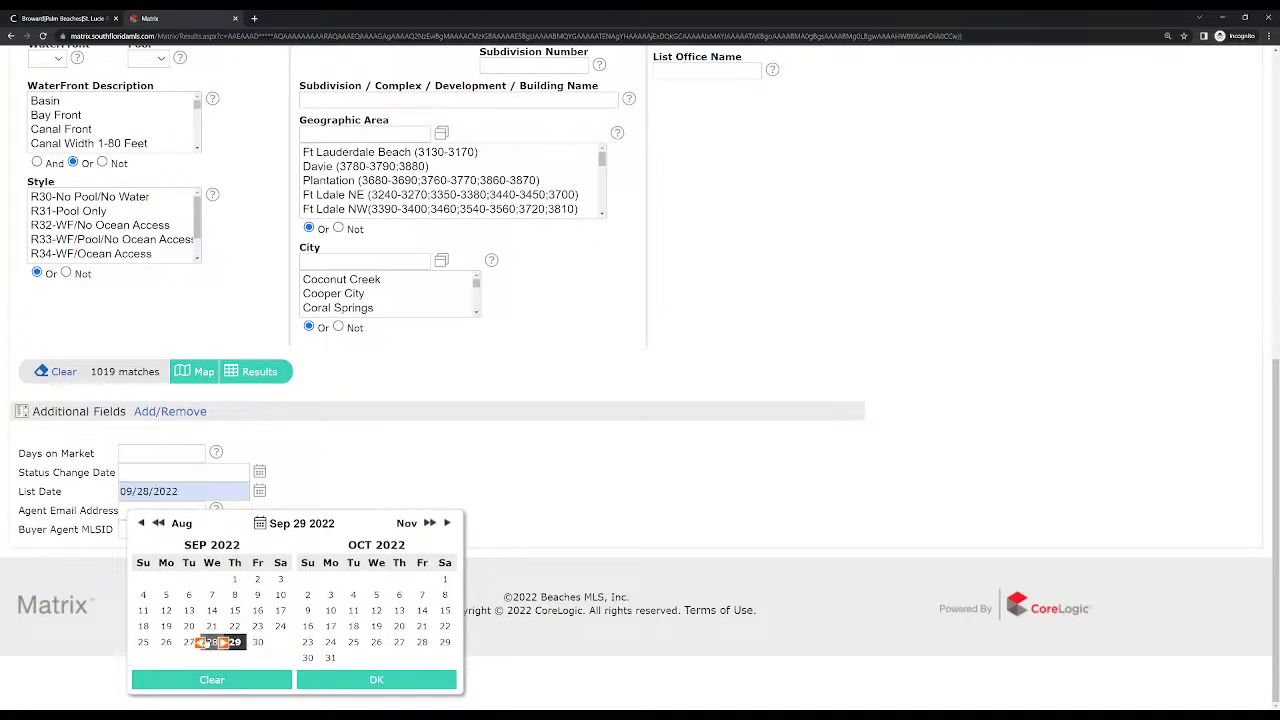
left_click(234, 642)
left_click(386, 684)
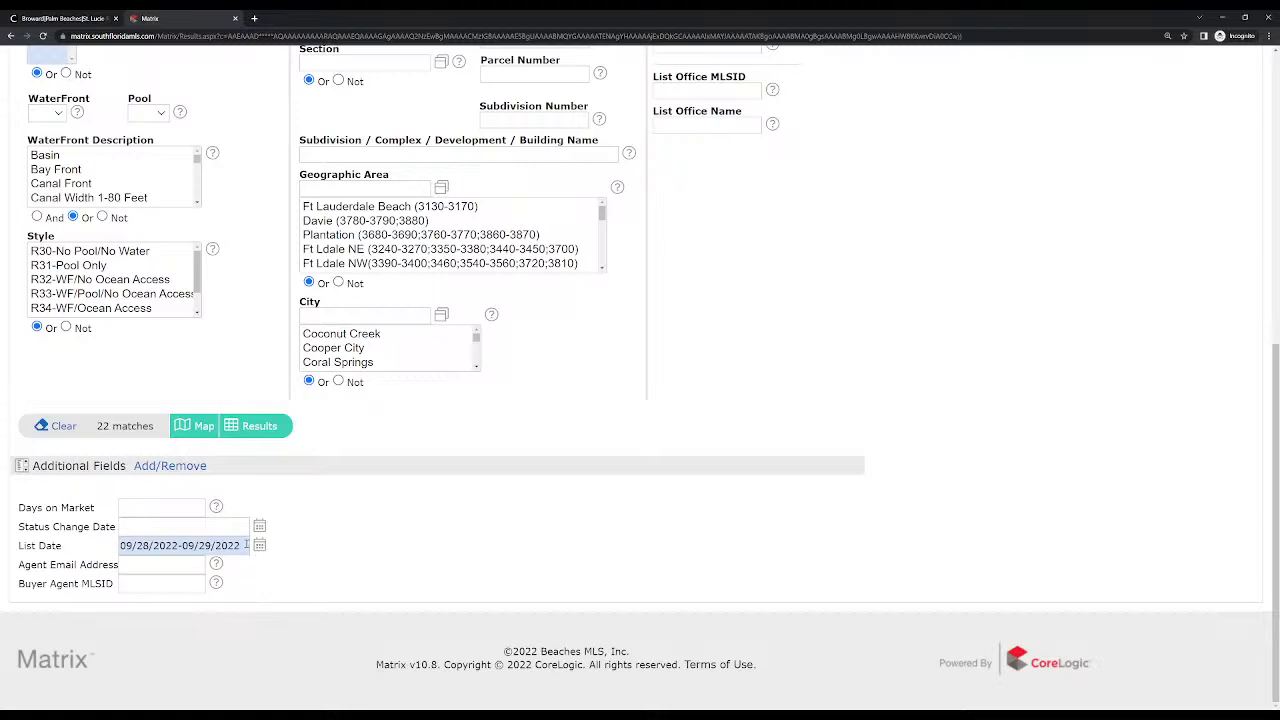
Show the matches on the map and draw a polygon around Coral Springs, Tamarac, Sunrise and Plantation
scroll(533, 469, "up", 10)
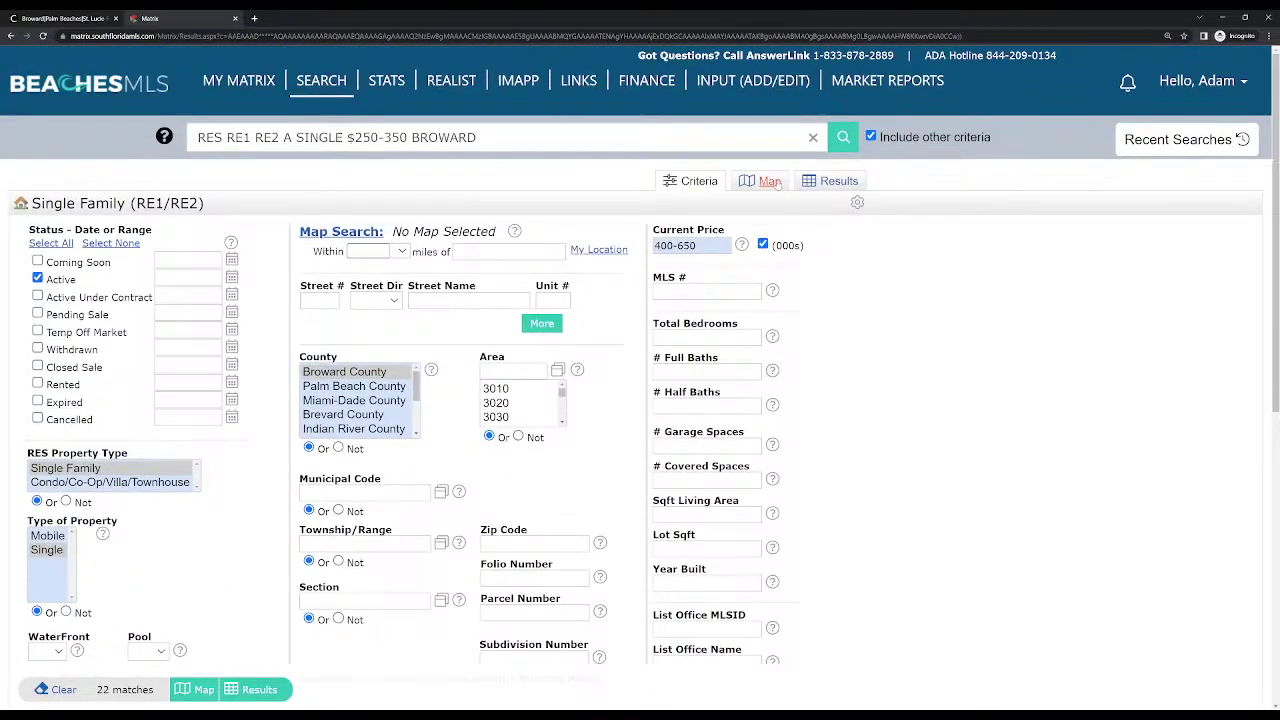
left_click(769, 182)
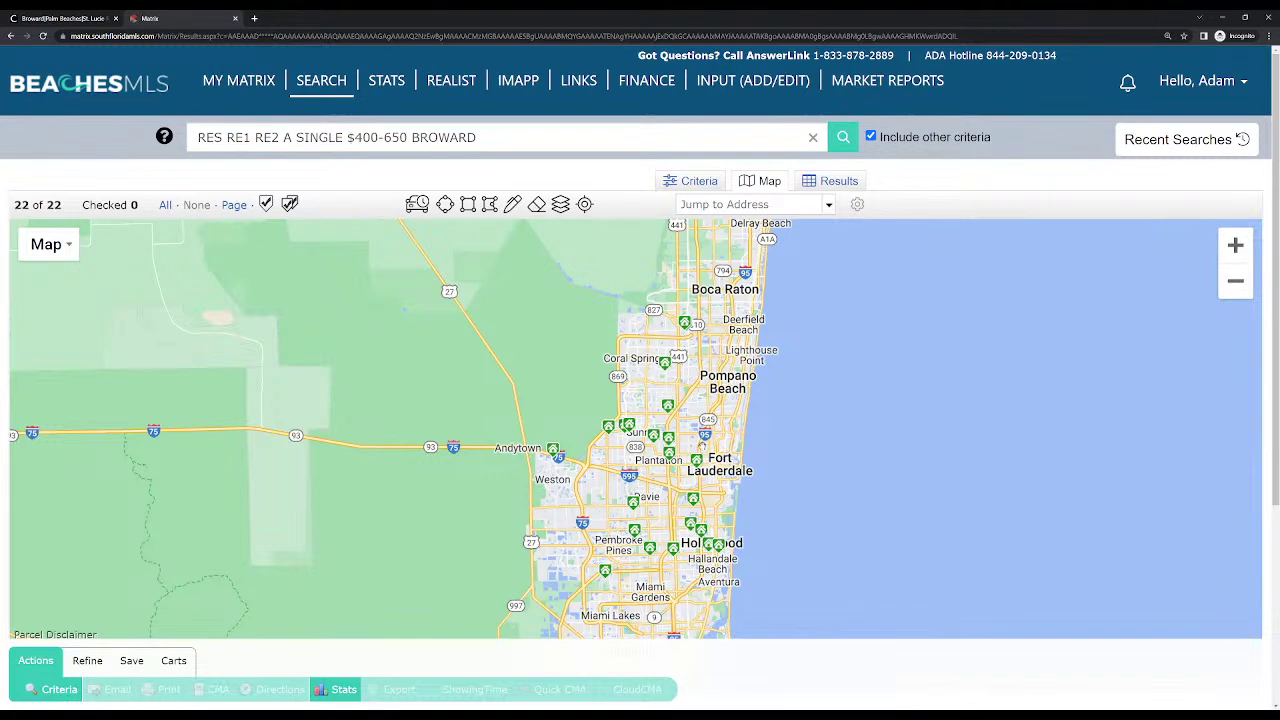
scroll(697, 446, "up", 1)
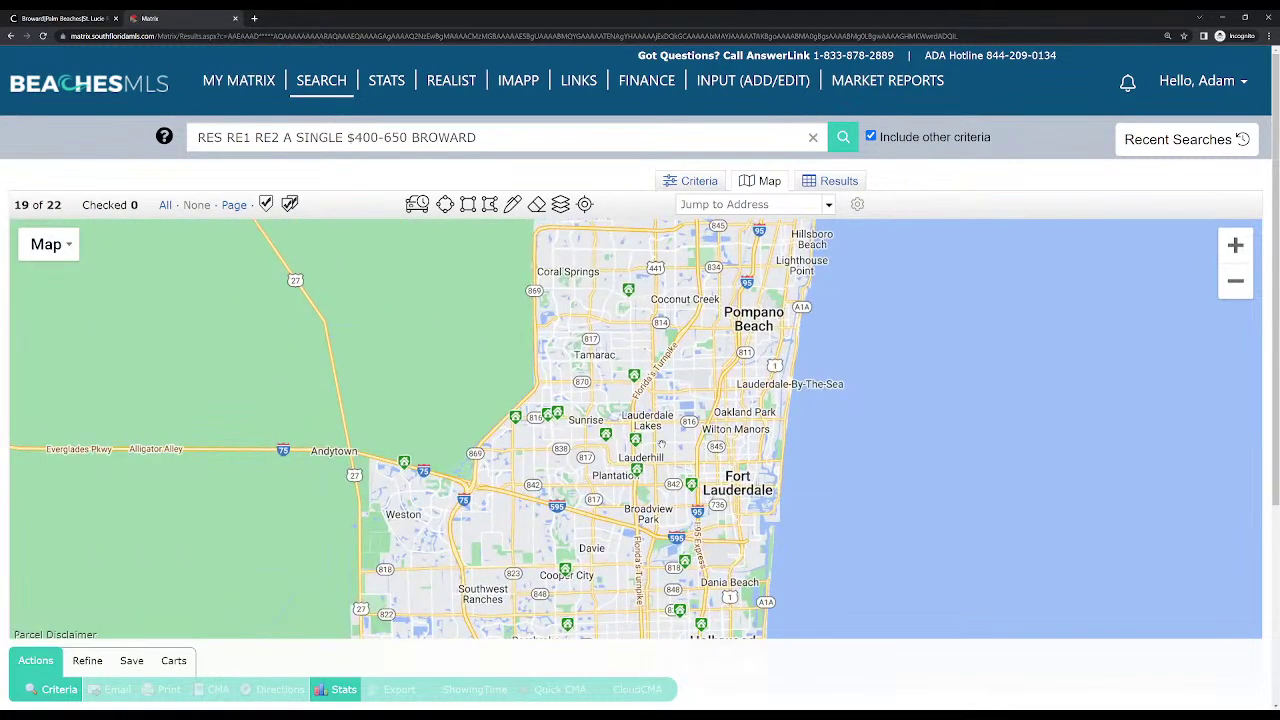
left_click_drag(668, 412, 672, 528)
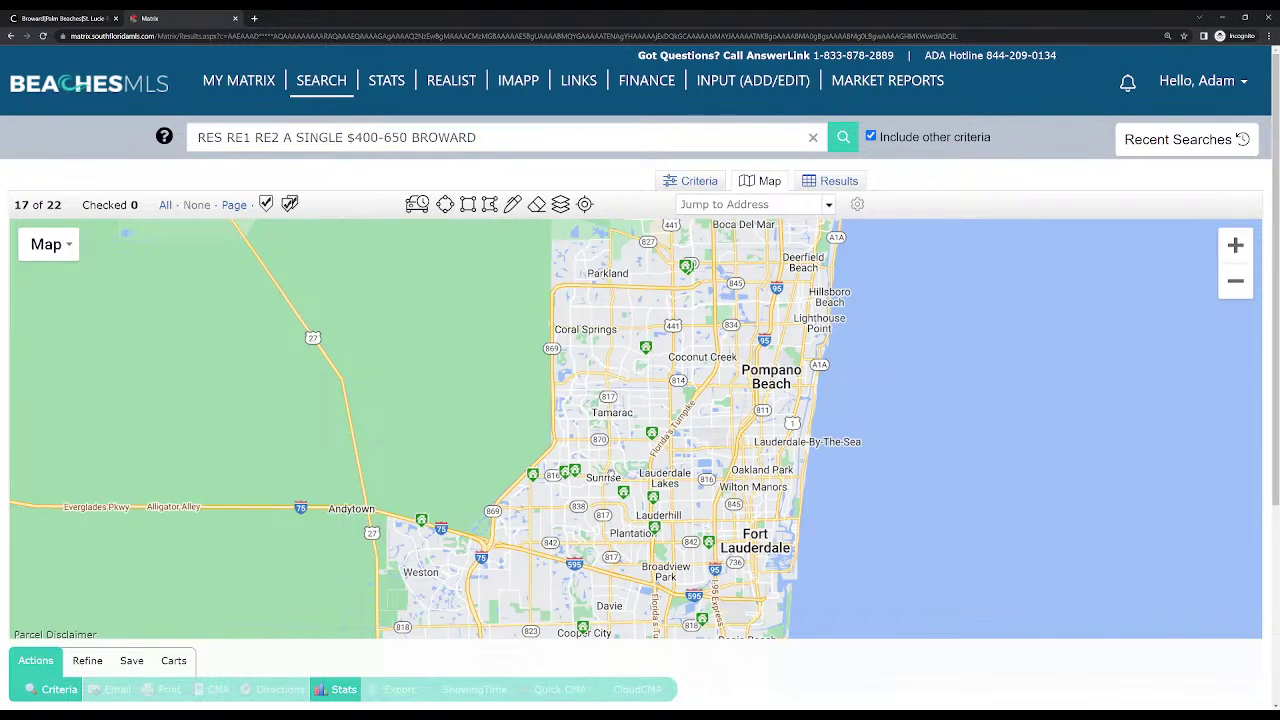
left_click(489, 205)
left_click(712, 280)
mouse_move(698, 387)
left_mouse_down()
mouse_move(642, 475)
mouse_move(663, 553)
mouse_move(650, 590)
mouse_move(510, 550)
mouse_move(542, 270)
mouse_move(711, 282)
left_mouse_up()
left_click(621, 510)
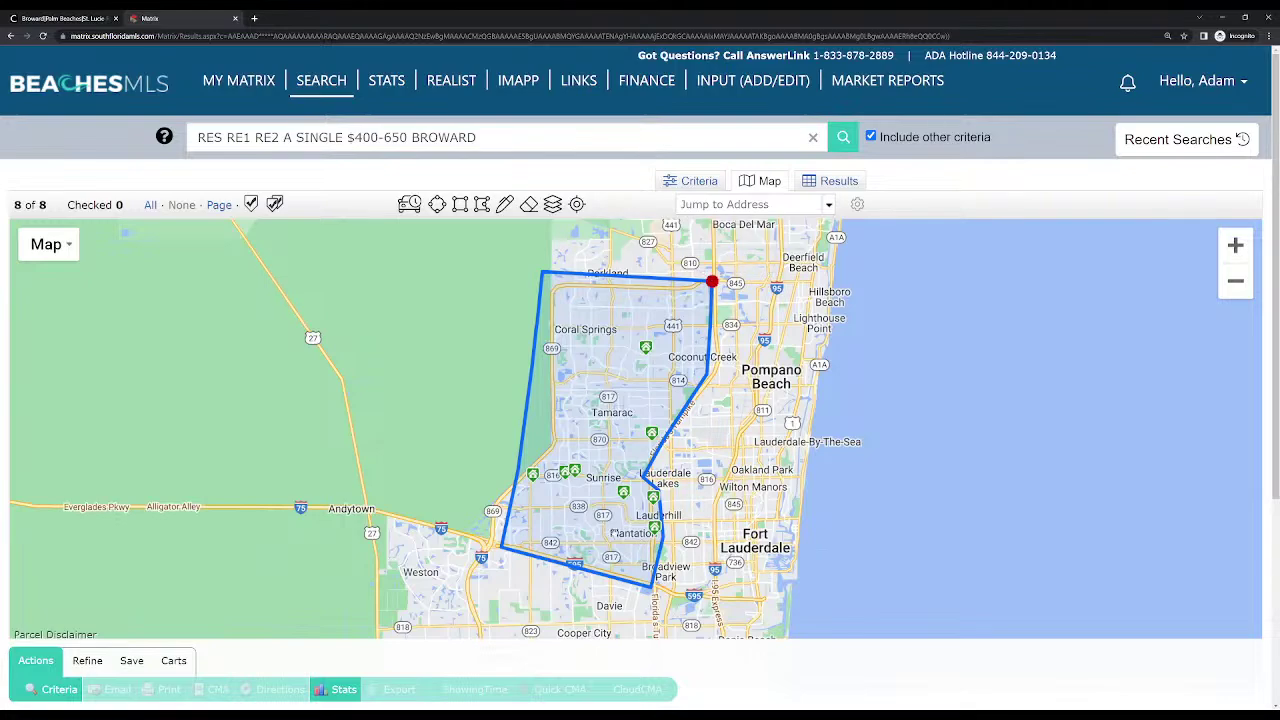
Inspect the listings inside the drawn polygon, including the price and bedroom details near Sunrise
scroll(727, 349, "down", 1)
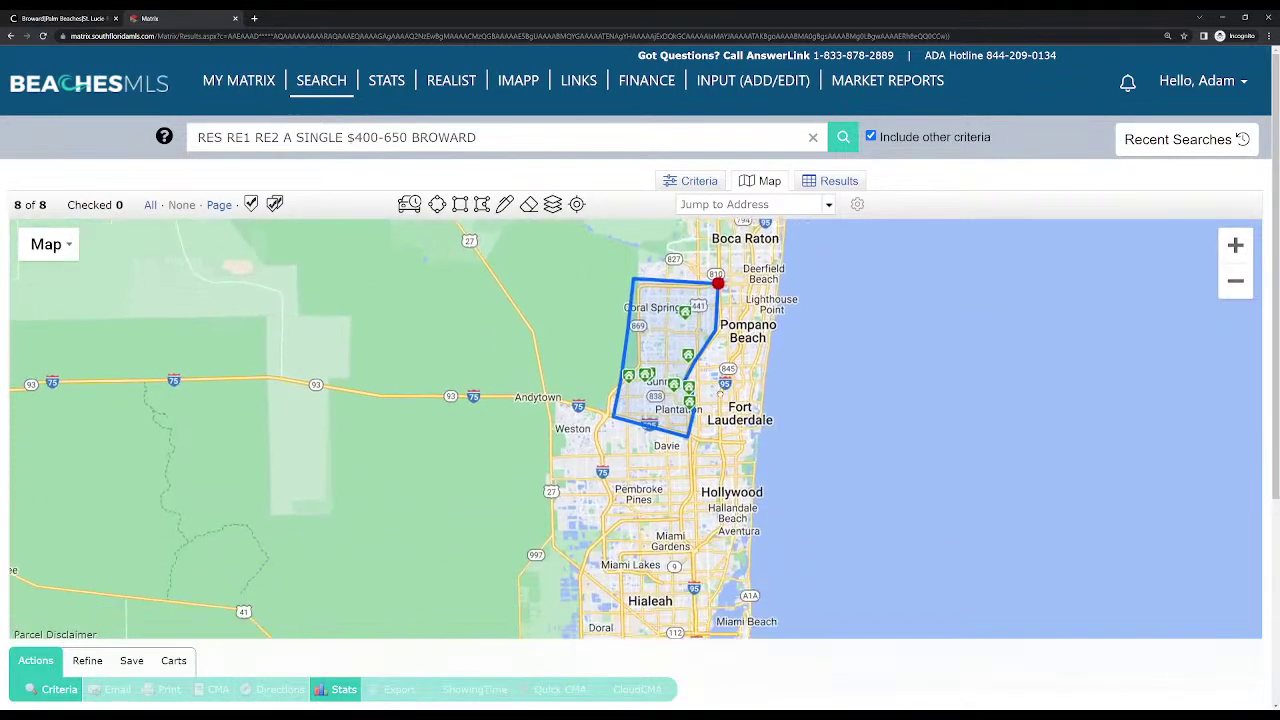
scroll(733, 500, "up", 1)
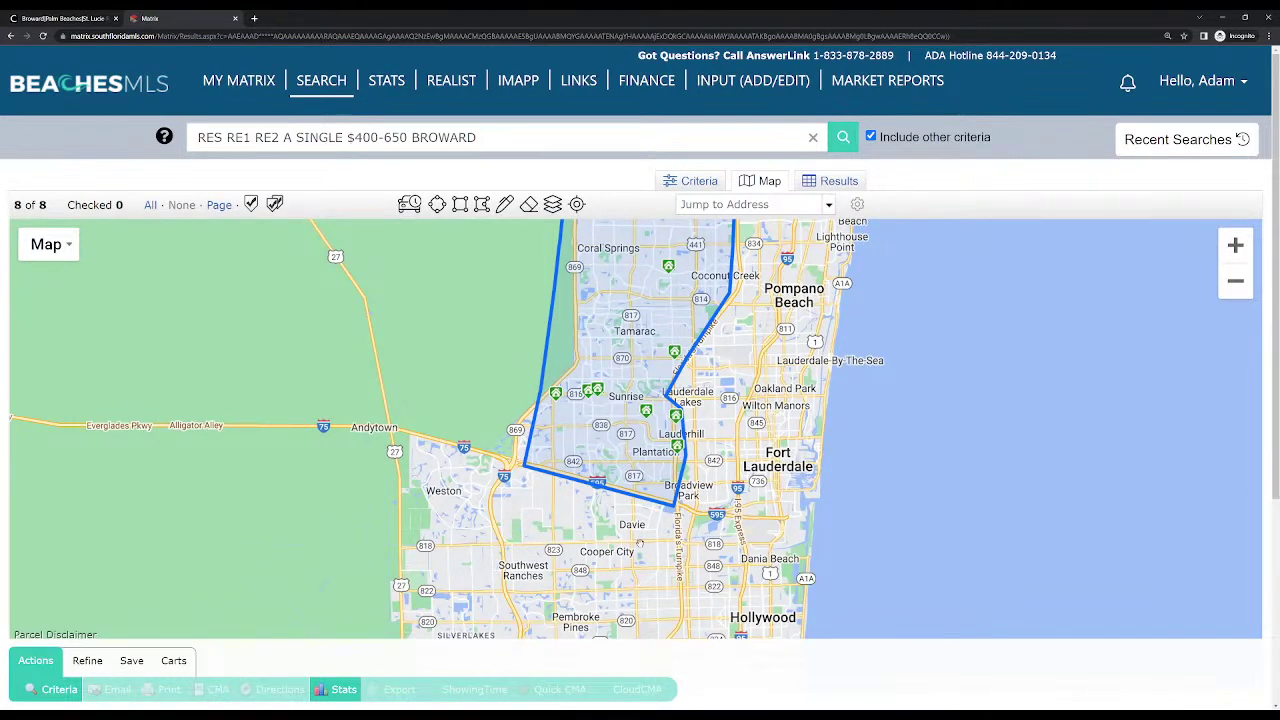
left_click_drag(637, 583, 613, 409)
left_click_drag(774, 248, 770, 485)
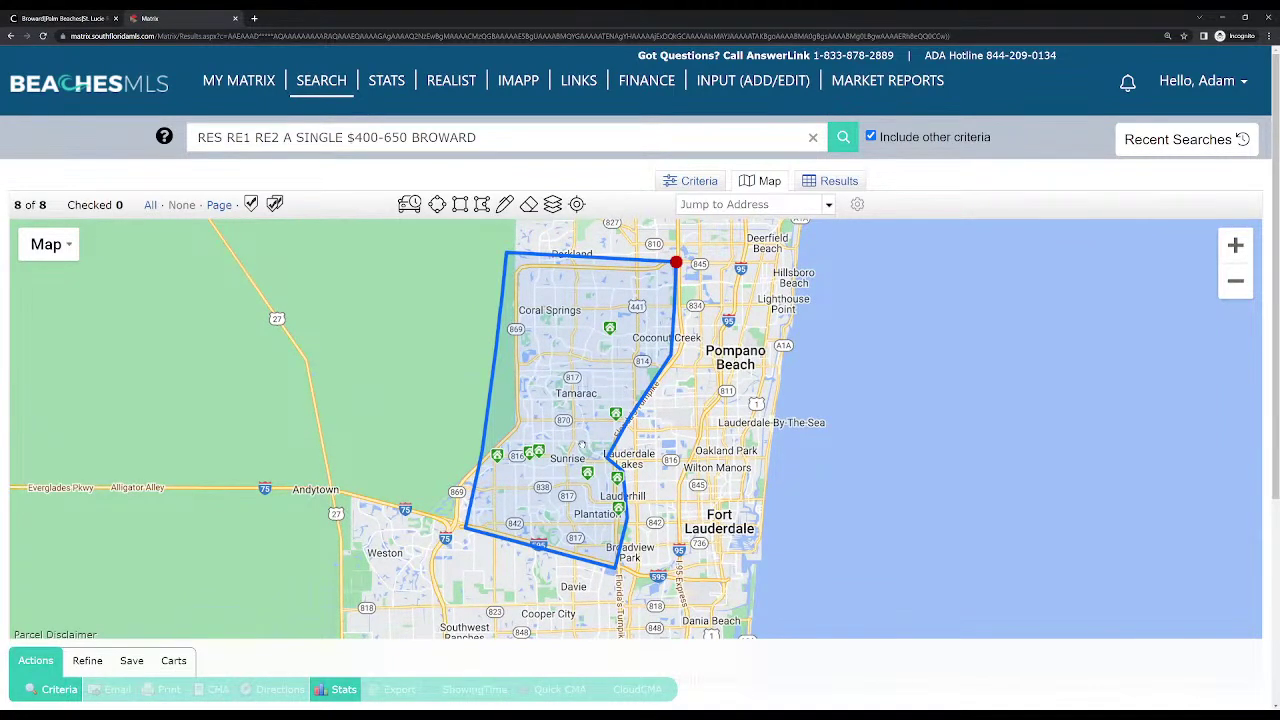
mouse_move(538, 452)
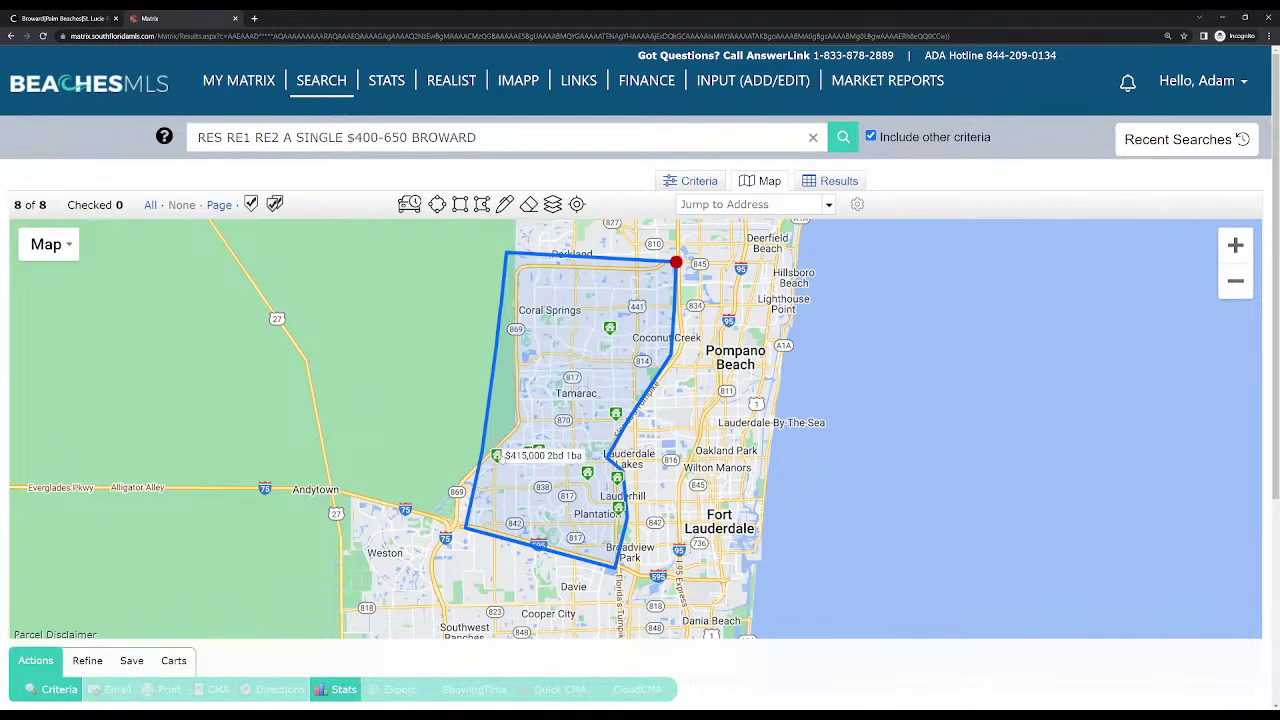
Replace the Single Family and Single filters in the criteria with property type Condo, and show the matches on the map
left_click(699, 181)
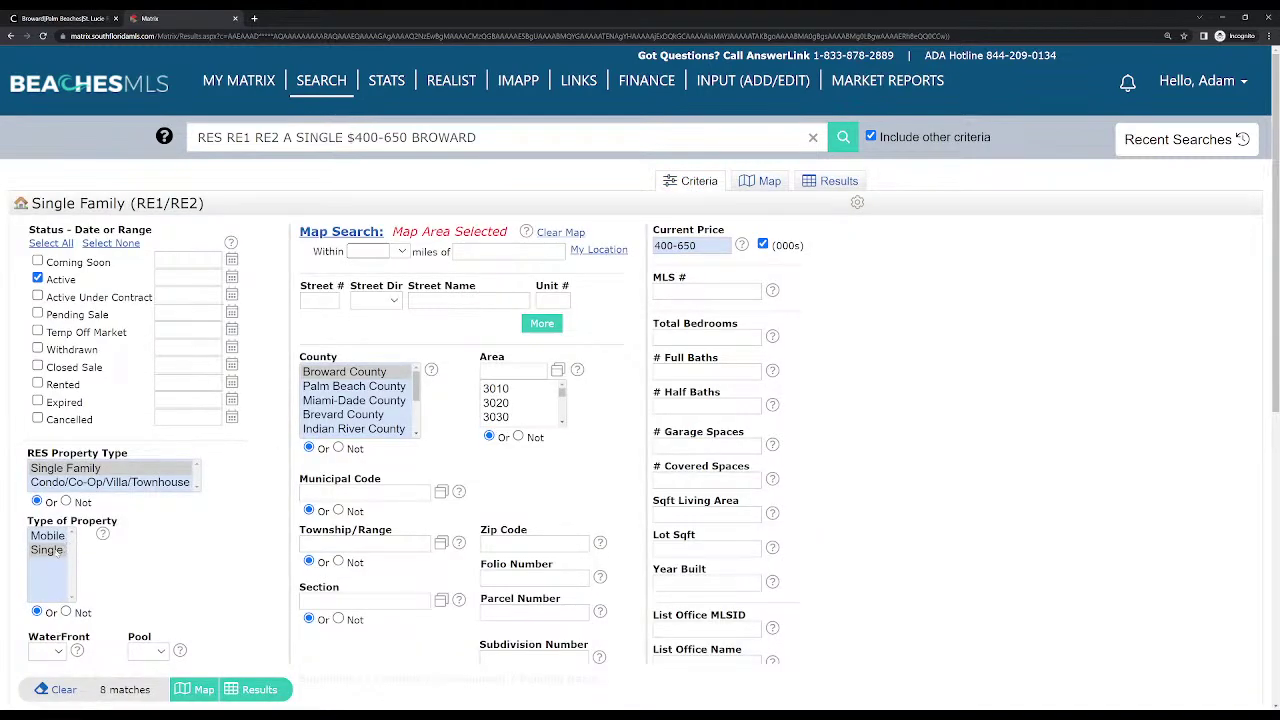
left_click(52, 570)
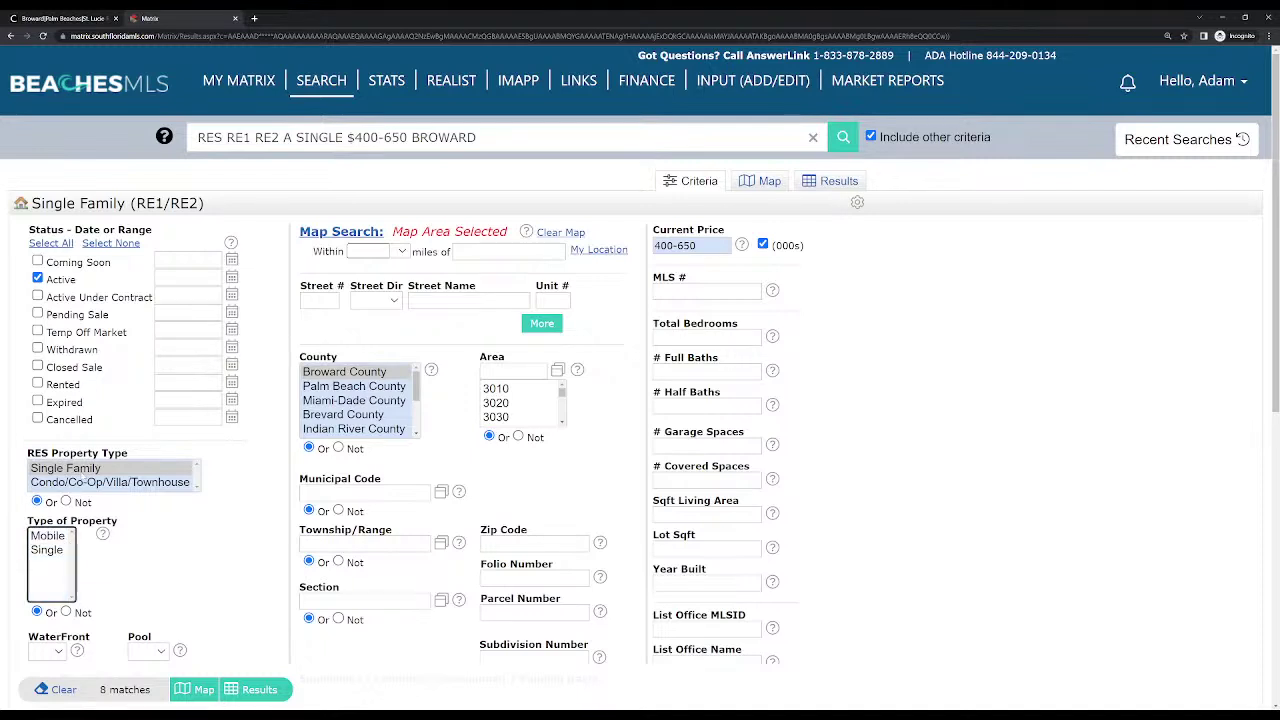
left_click(96, 470)
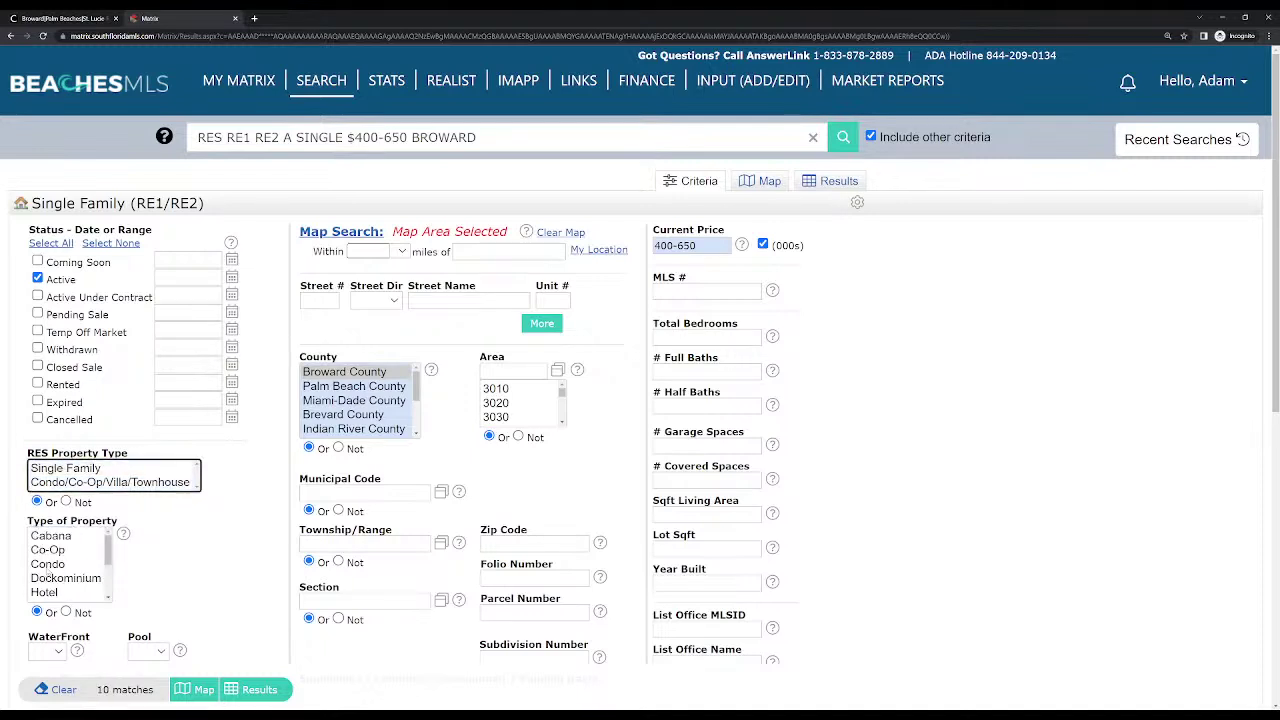
left_click(47, 566)
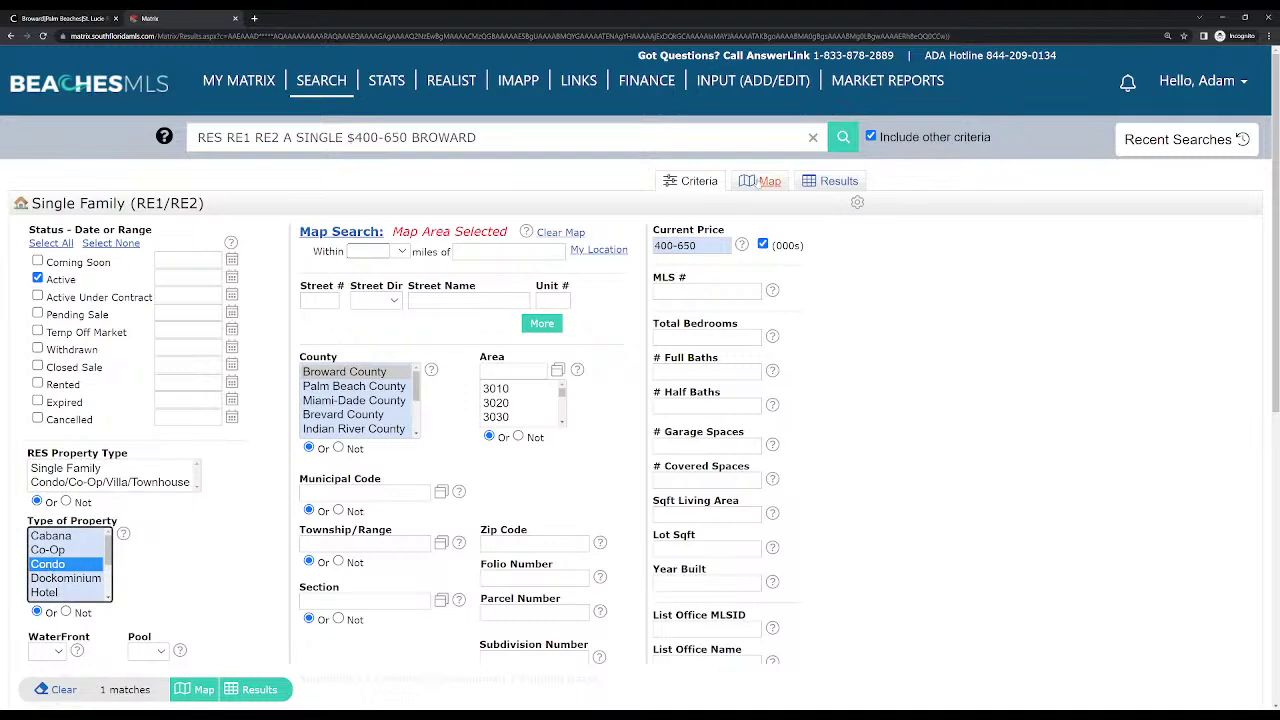
left_click(764, 181)
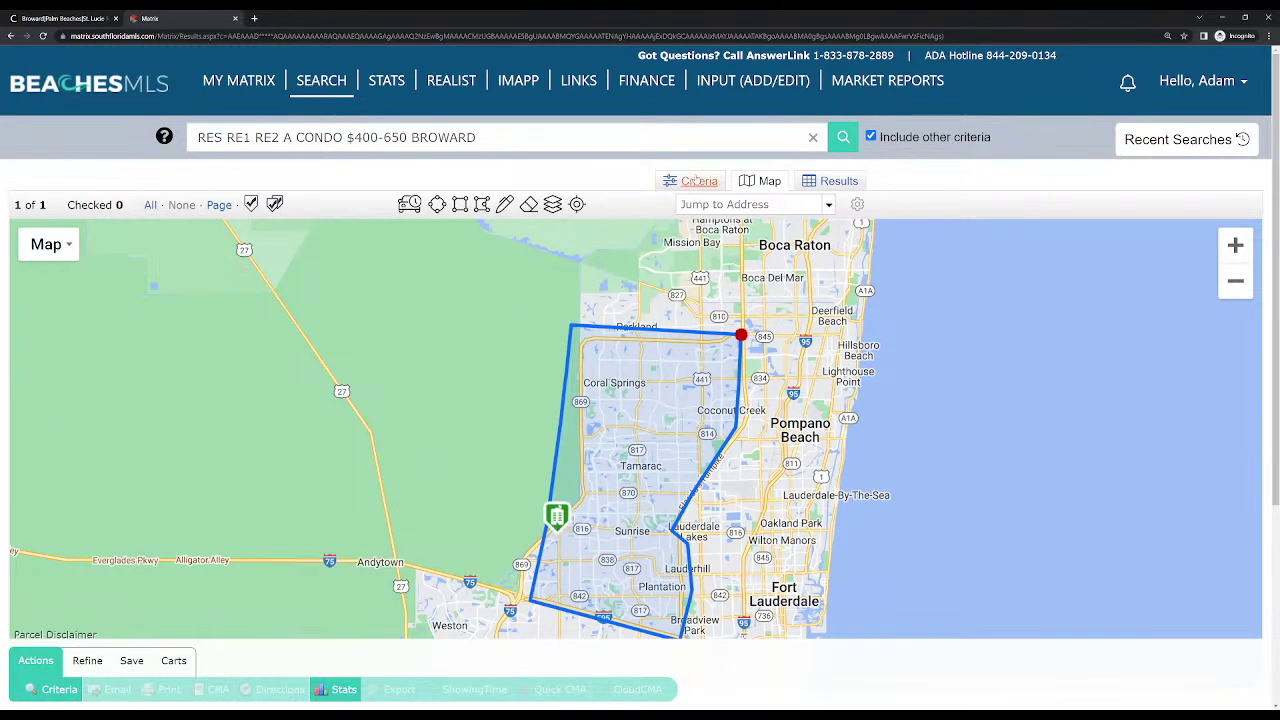
Remove the Condo filter from Type of Property and show the matches on the map
left_click(689, 181)
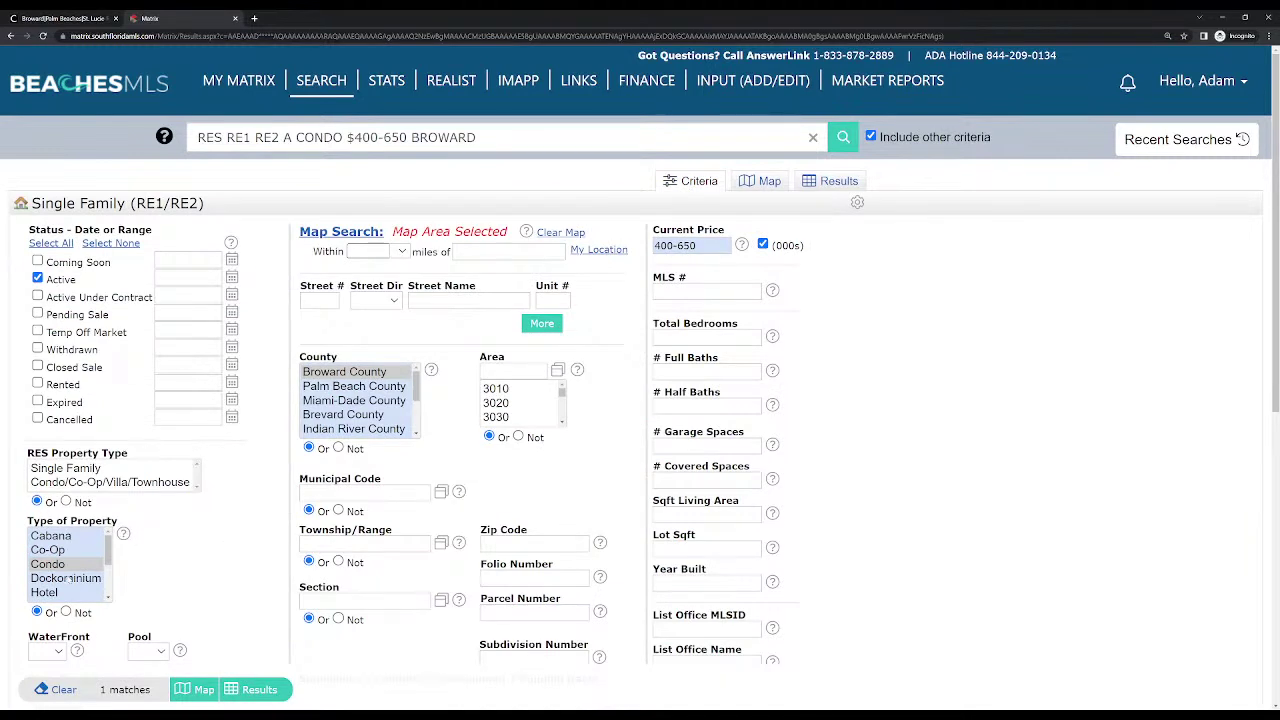
scroll(70, 576, "down", 1)
scroll(70, 568, "up", 1)
left_click(50, 566)
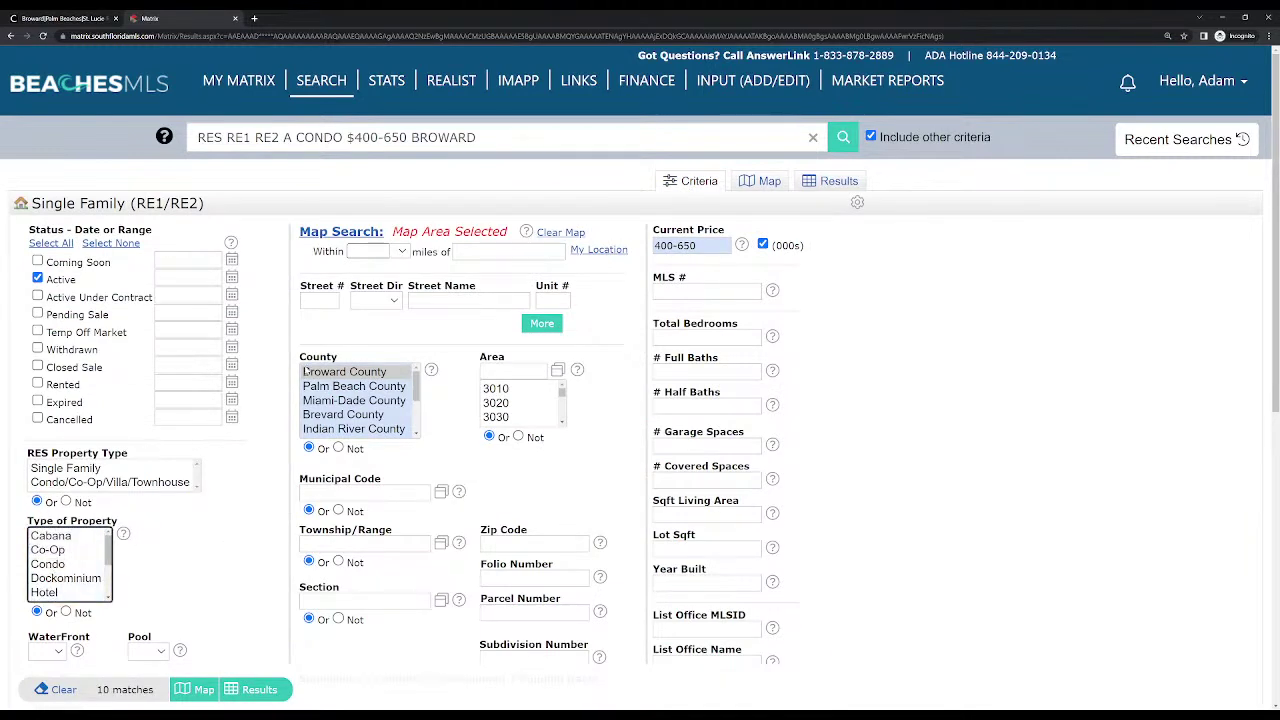
left_click(175, 545)
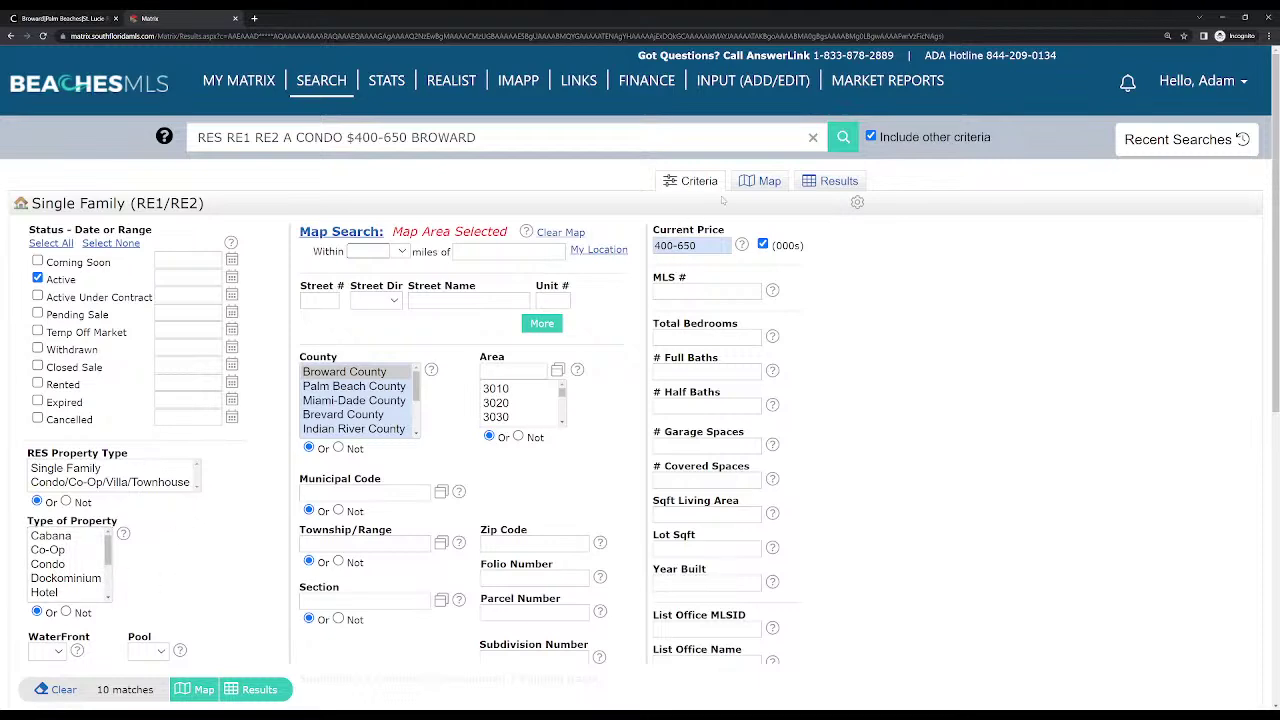
left_click(769, 181)
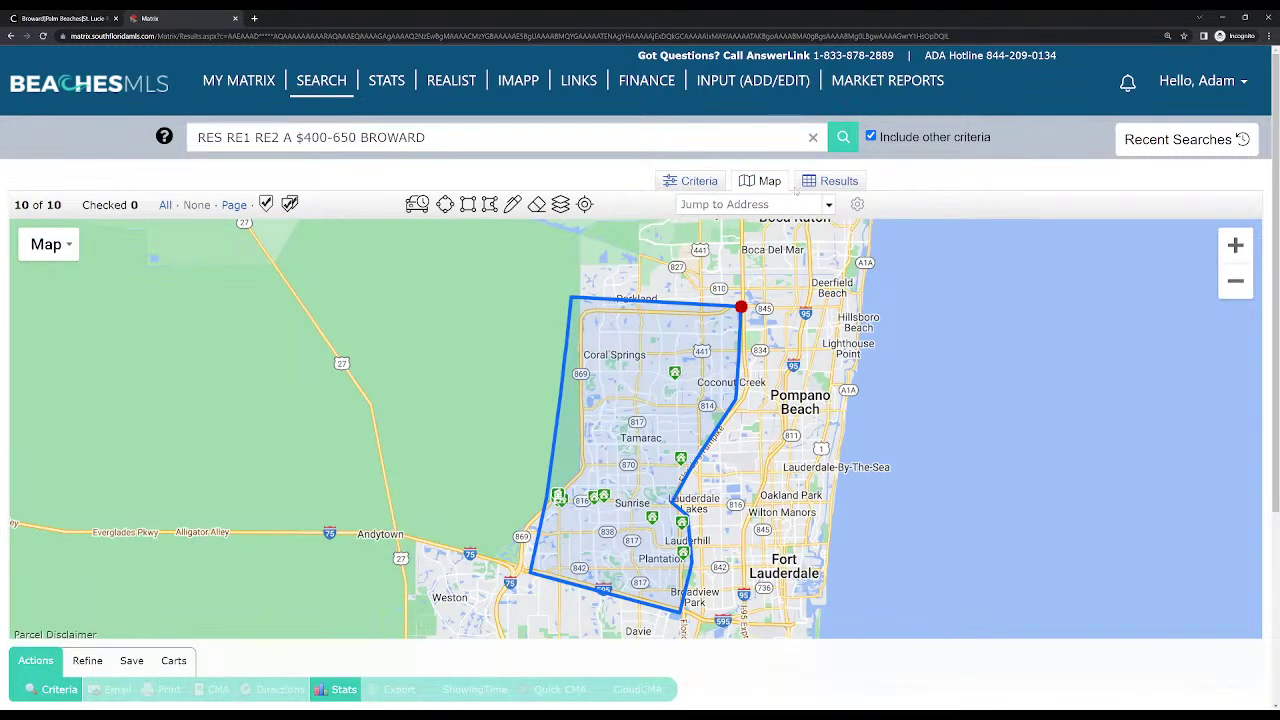
Filter Type of Property to Townhouse and Villa, and inspect the matching listing's details on the map near Sunrise
left_click(697, 181)
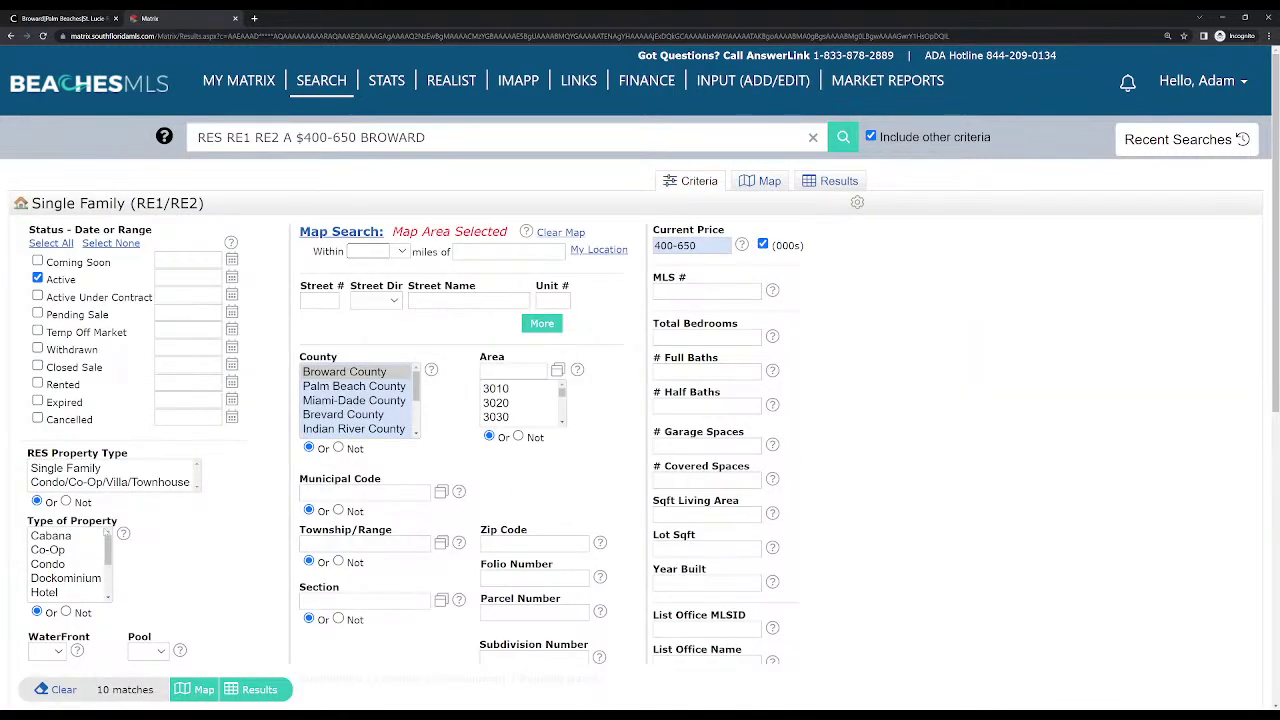
scroll(74, 563, "down", 3)
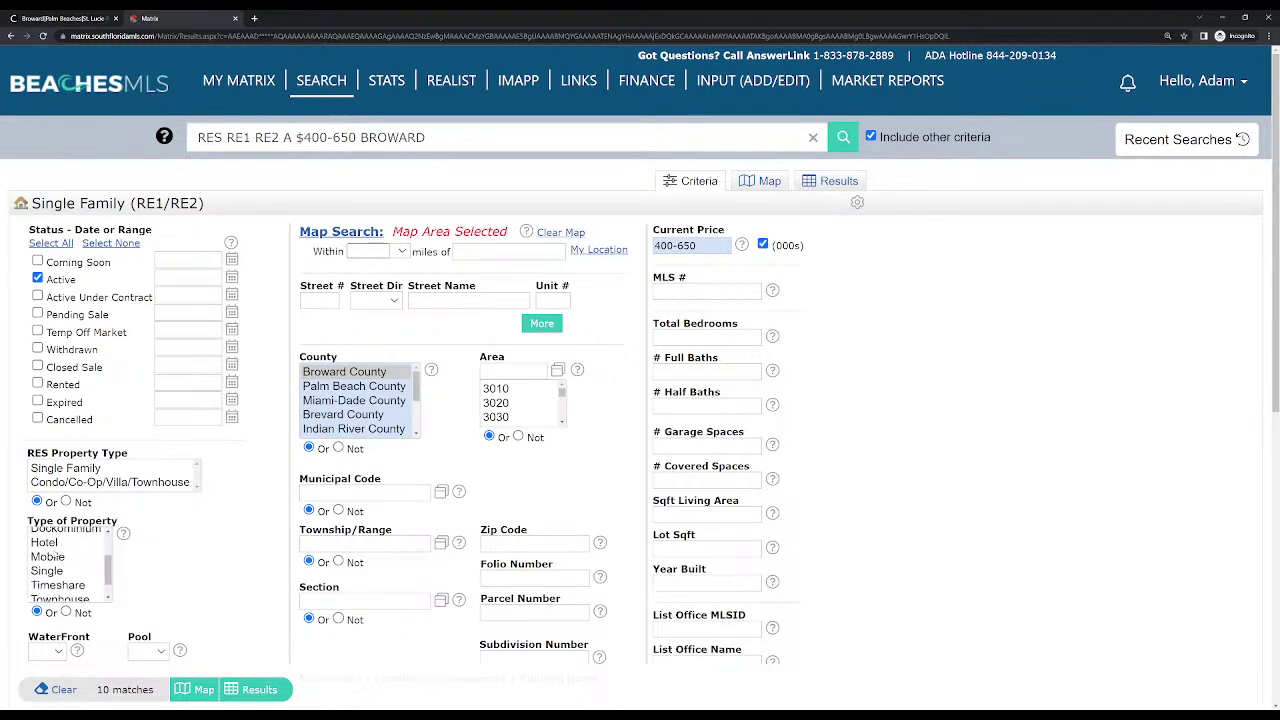
scroll(58, 585, "down", 1)
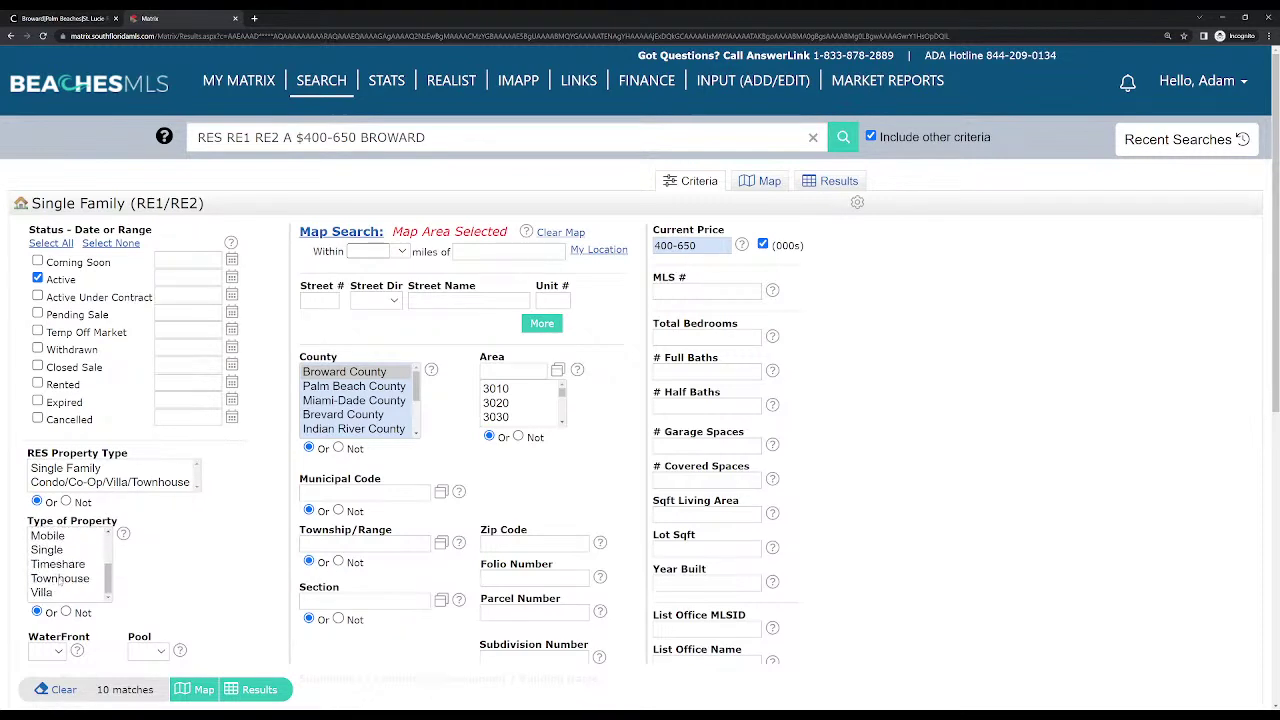
left_click(48, 580)
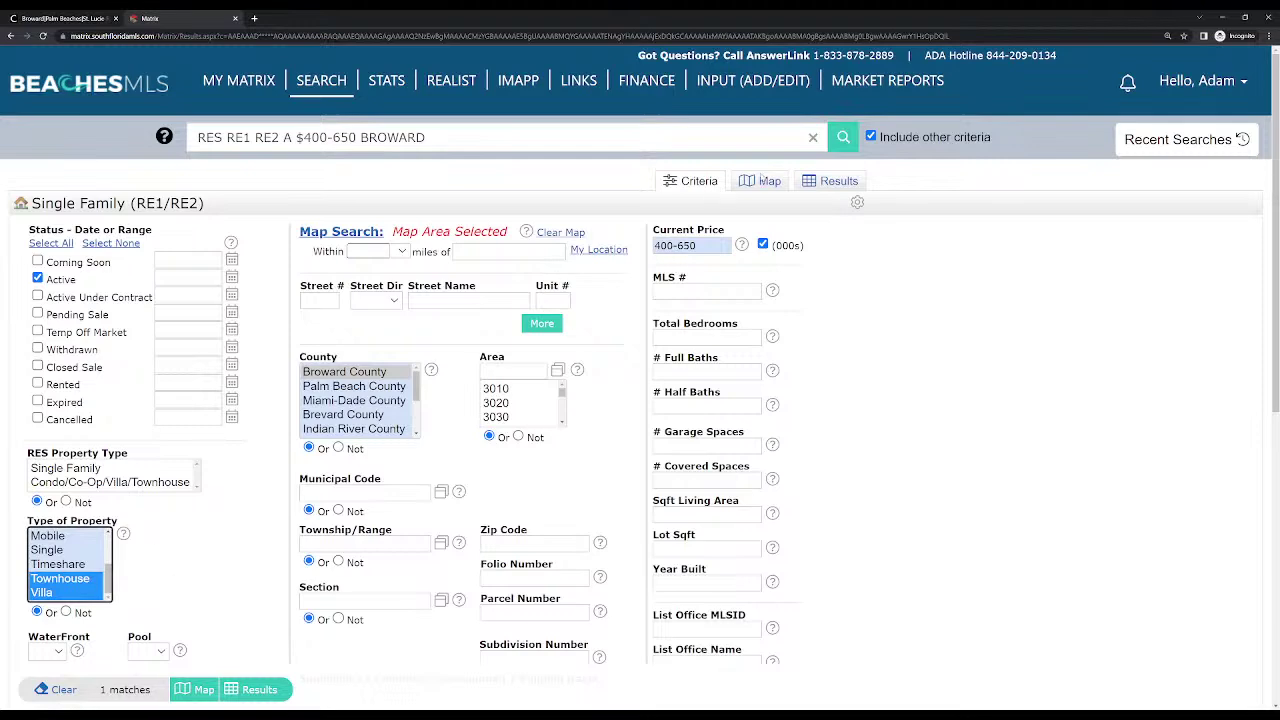
left_click(764, 181)
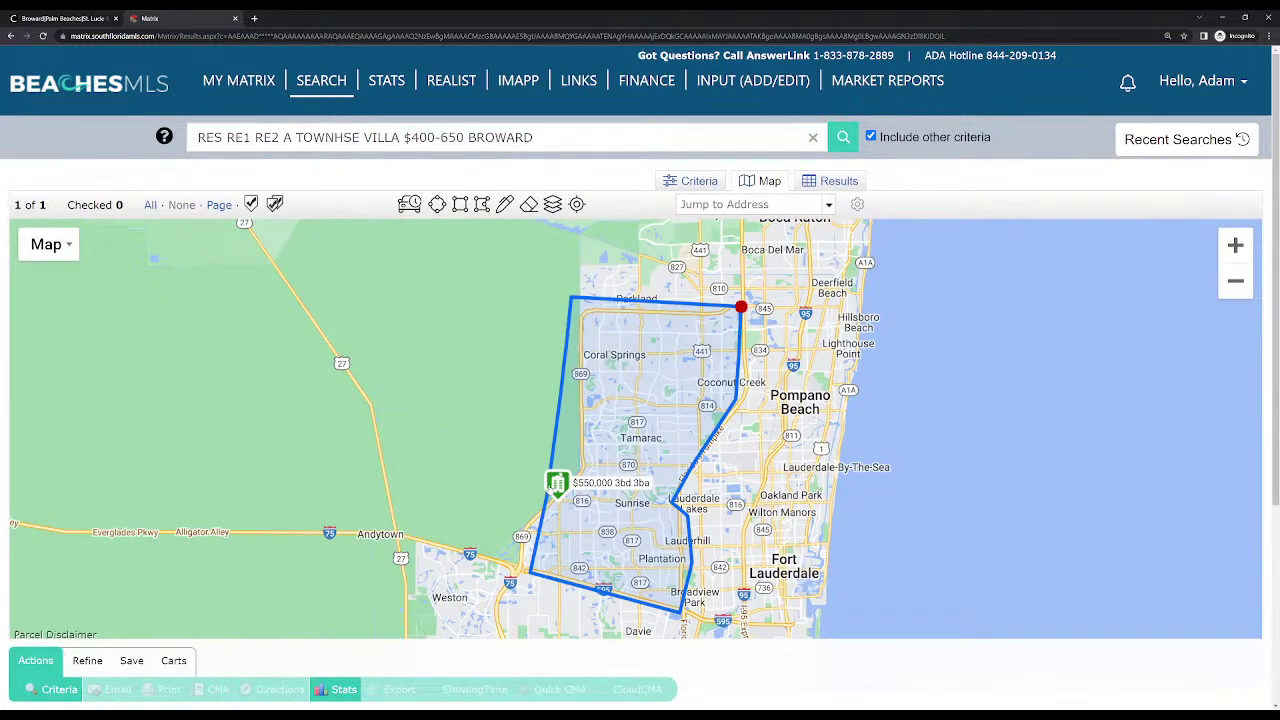
left_click(549, 488)
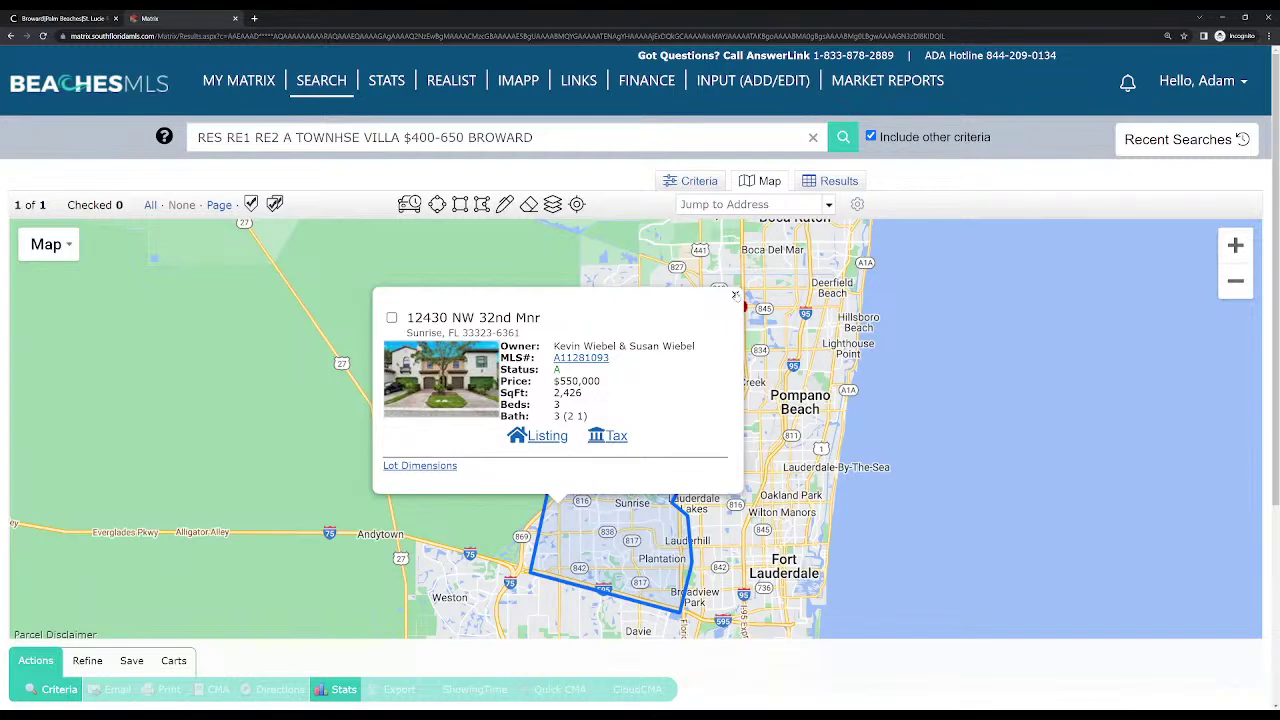
left_click(735, 296)
Return to the criteria and deselect Townhouse and Villa in Type of Property
left_click(699, 181)
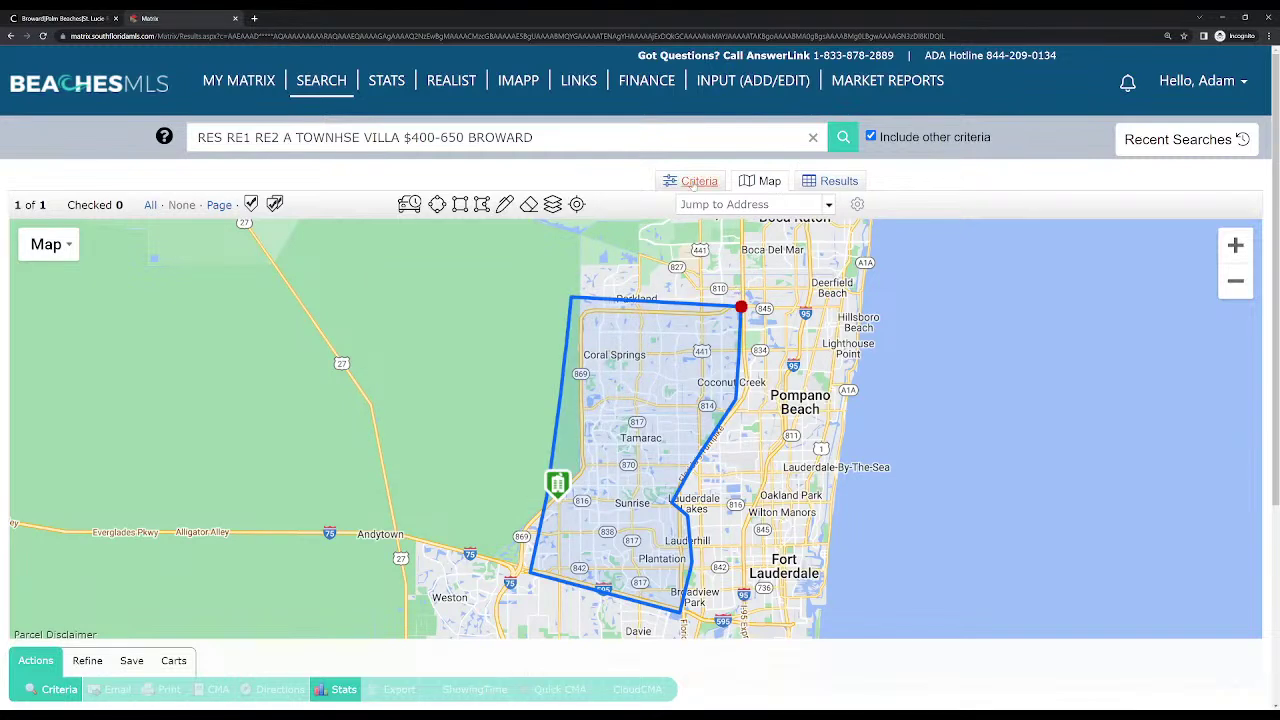
scroll(100, 560, "down", 3)
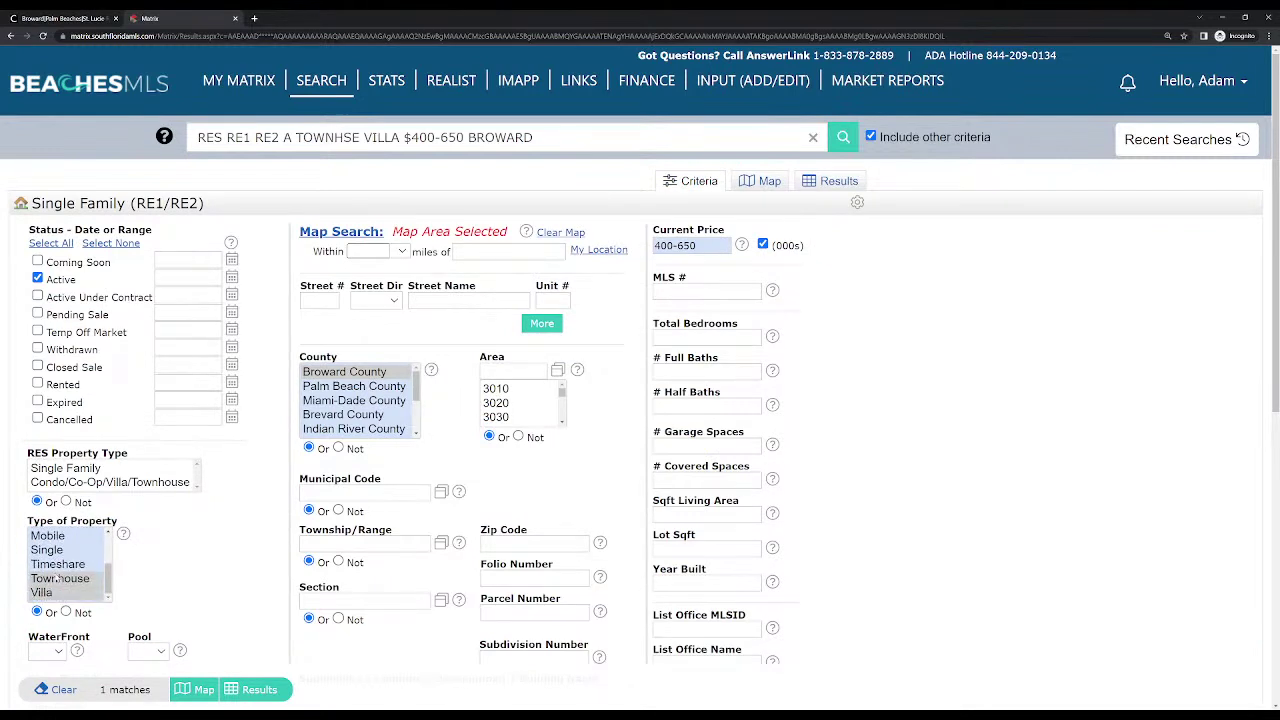
left_click(55, 579, "ctrl")
left_click(45, 592, "ctrl")
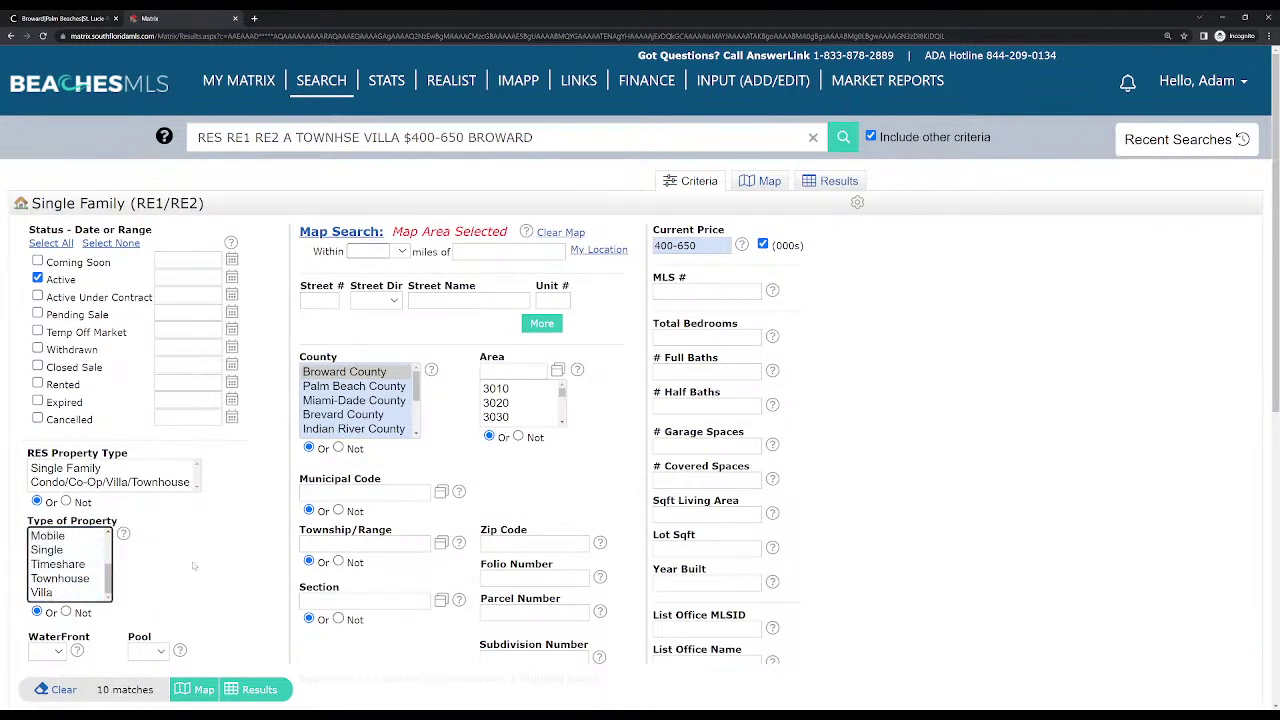
scroll(75, 580, "up", 3)
left_click(185, 533)
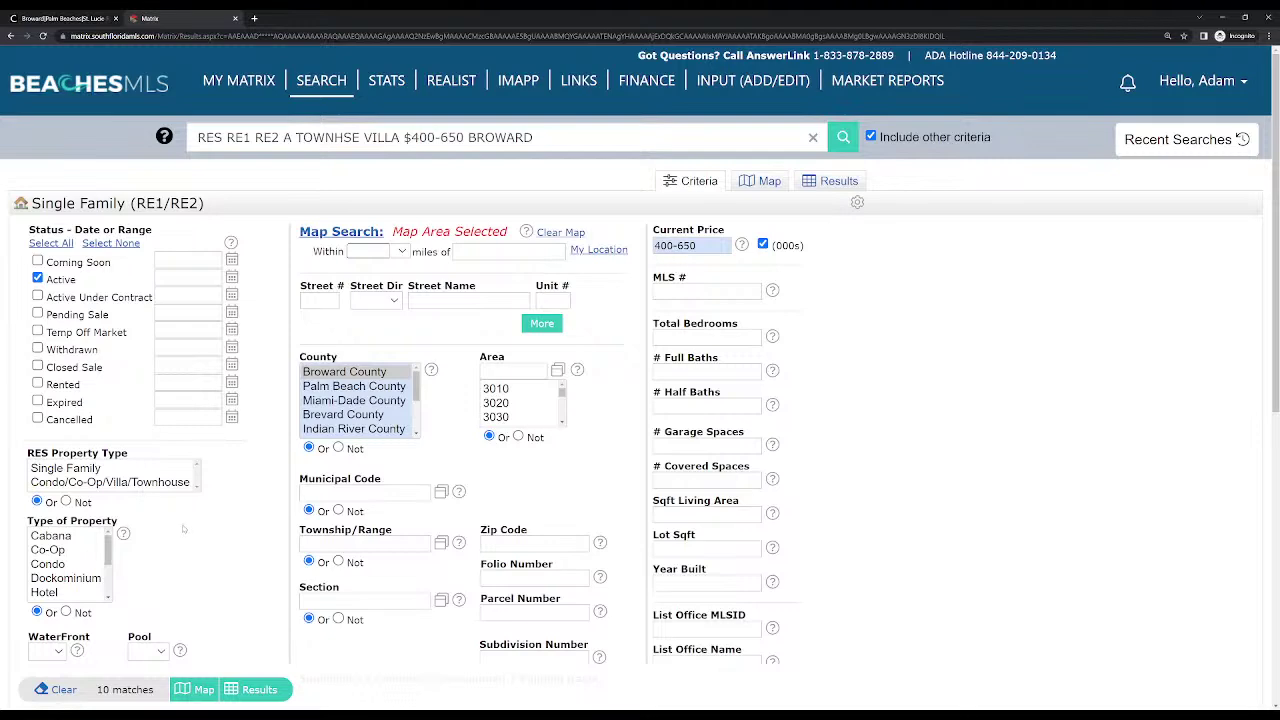
Deselect Broward County in the County criteria and select it again
scroll(140, 486, "down", 1)
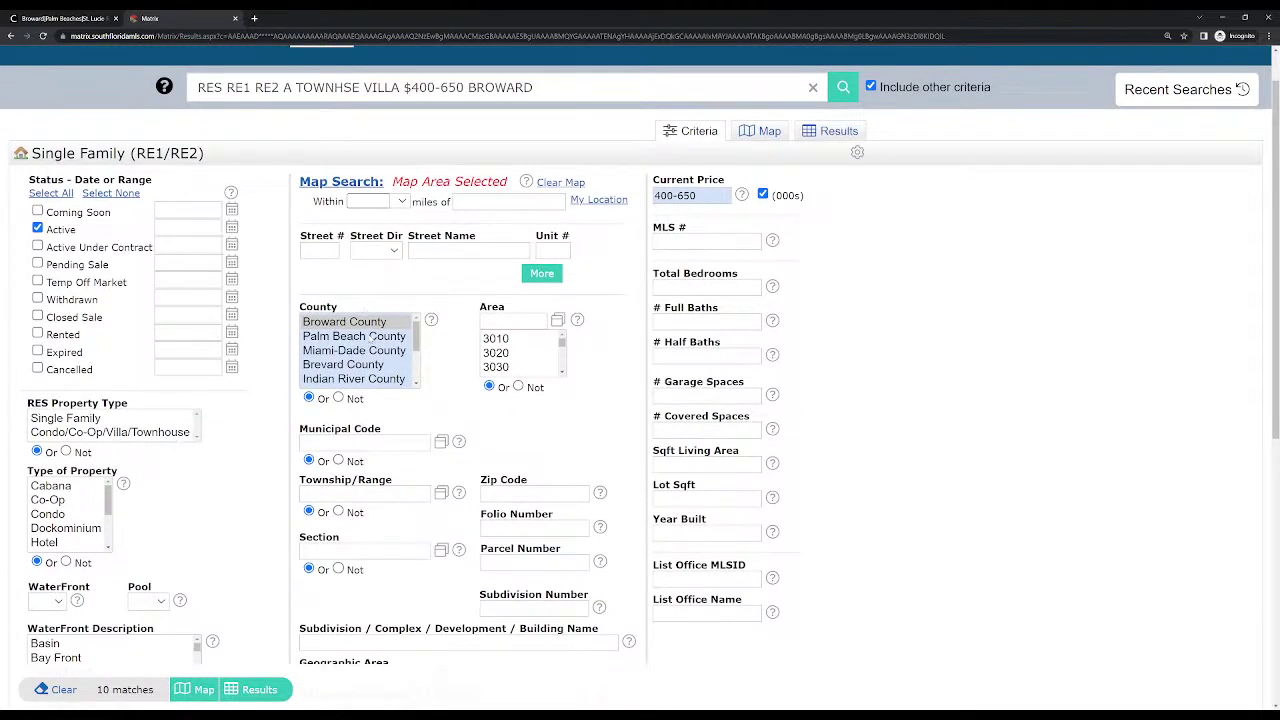
left_click(366, 325)
left_click(364, 327, "ctrl")
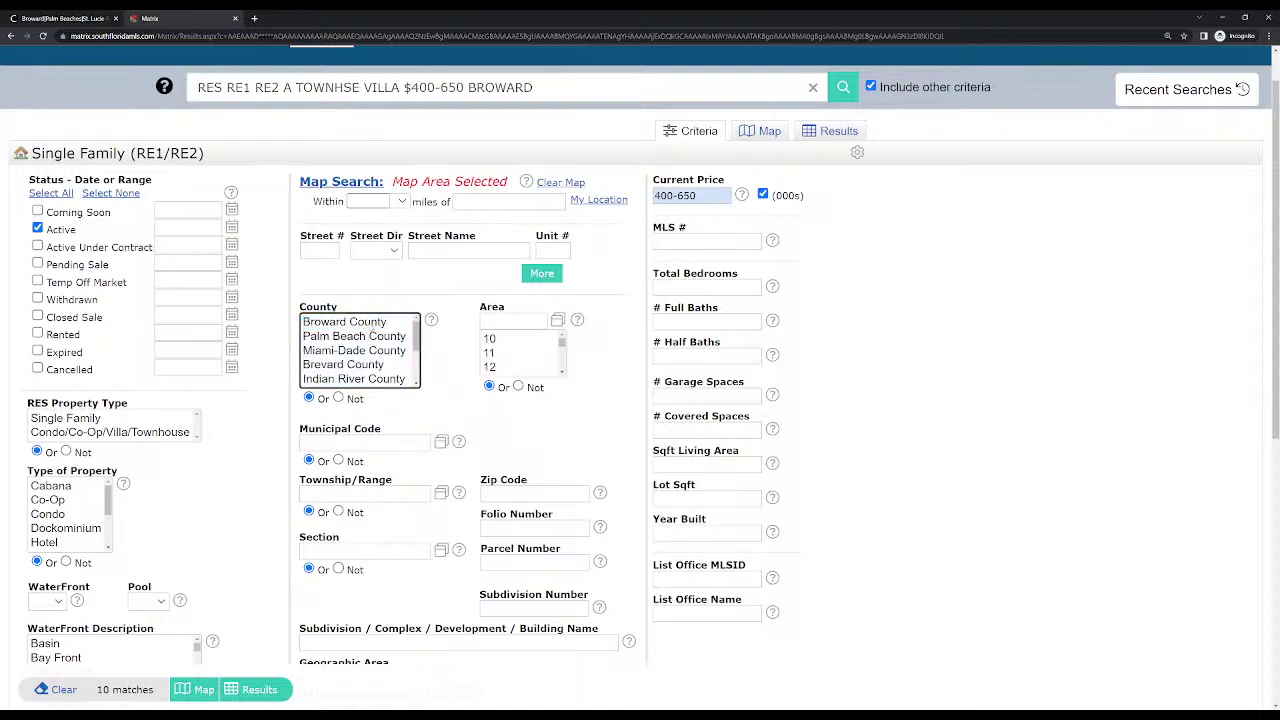
left_click(364, 323)
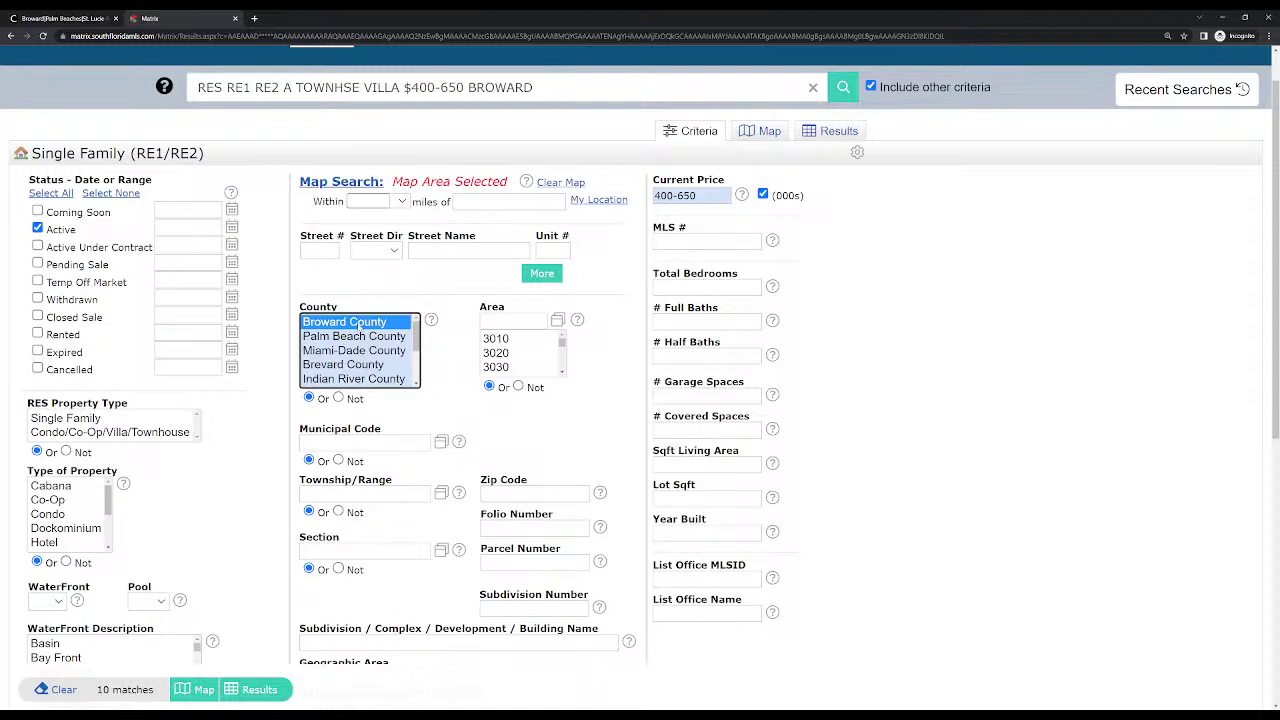
left_click(273, 400)
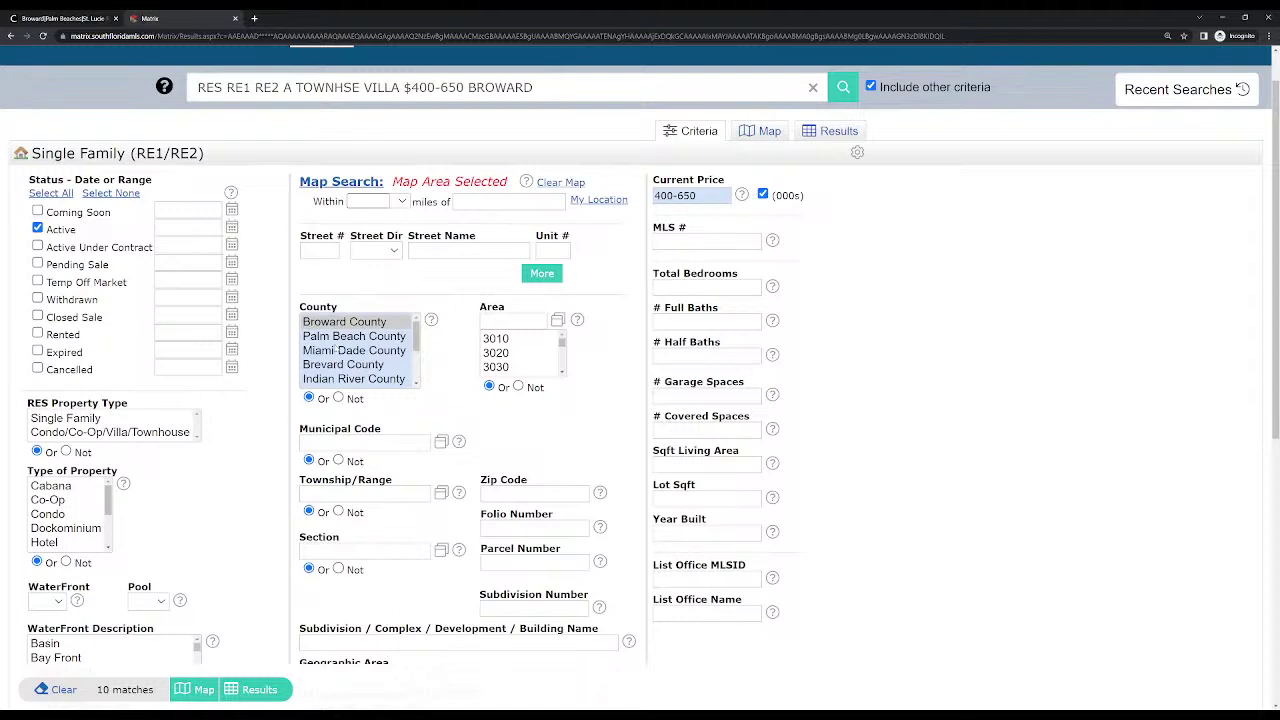
left_click(343, 323)
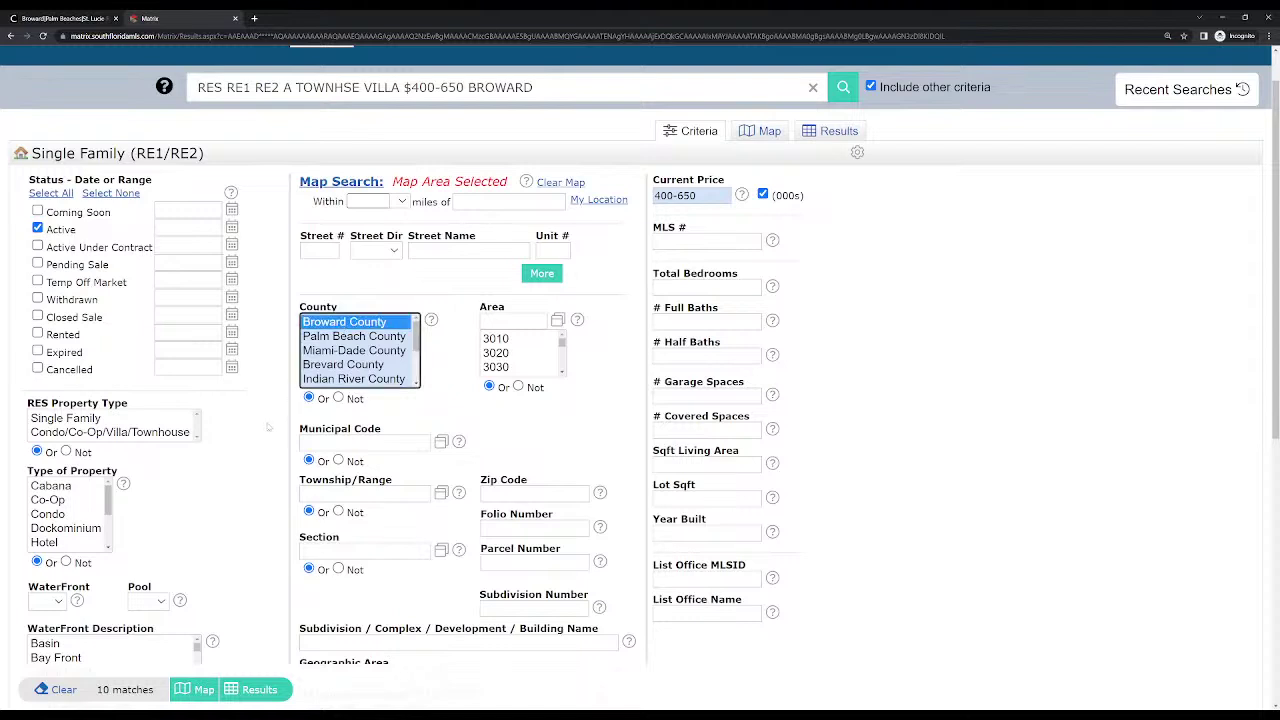
left_click(273, 458)
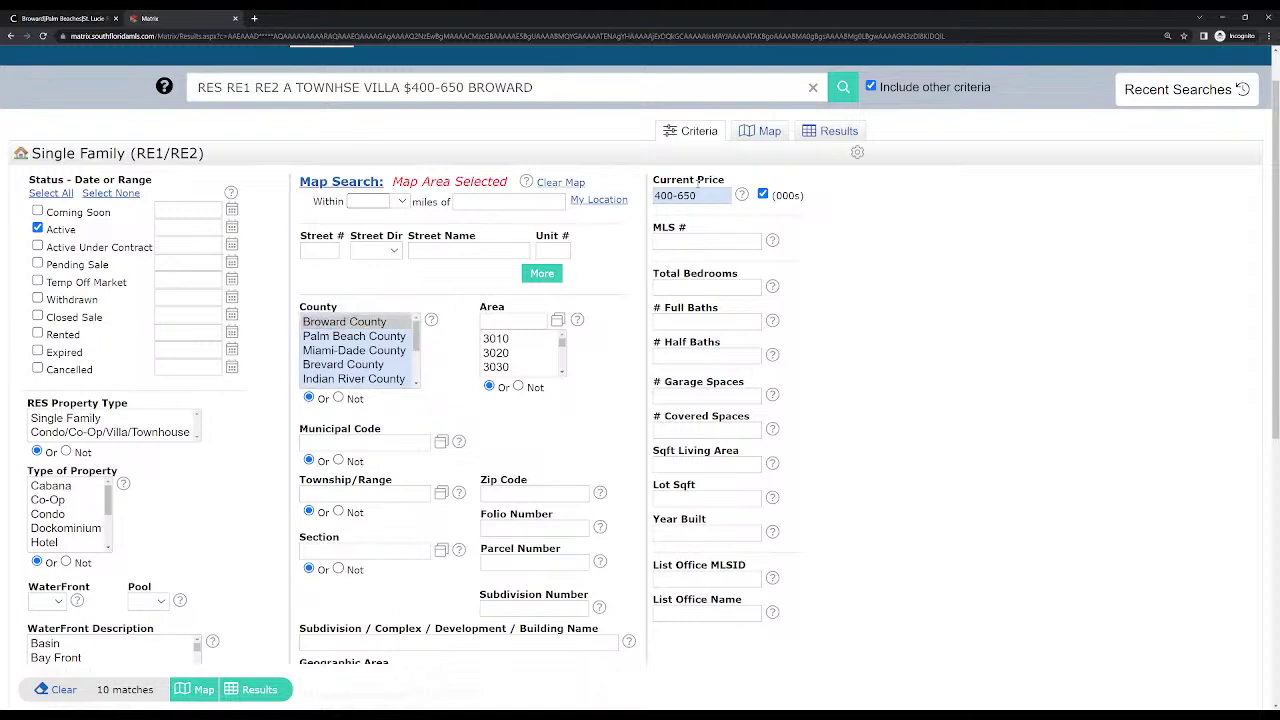
Set RES Property Type to Single Family and Type of Property to Single, and show the matches on the map
scroll(204, 482, "down", 5)
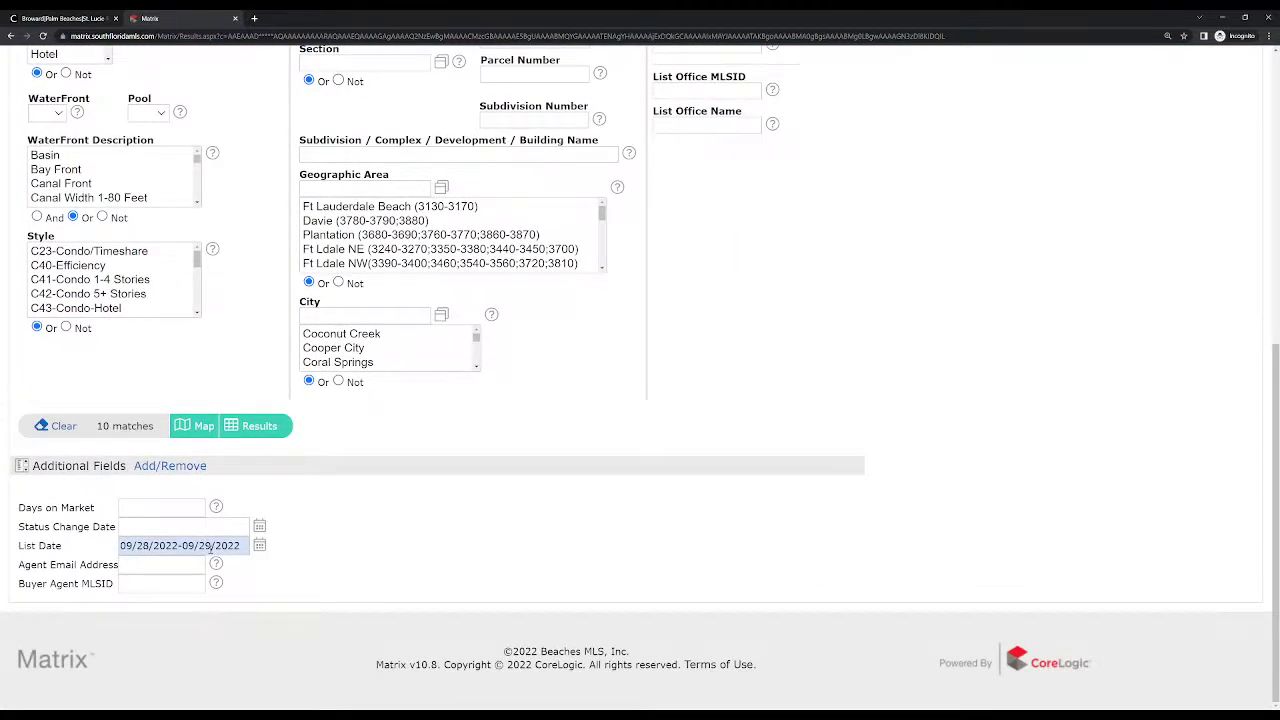
scroll(118, 427, "up", 3)
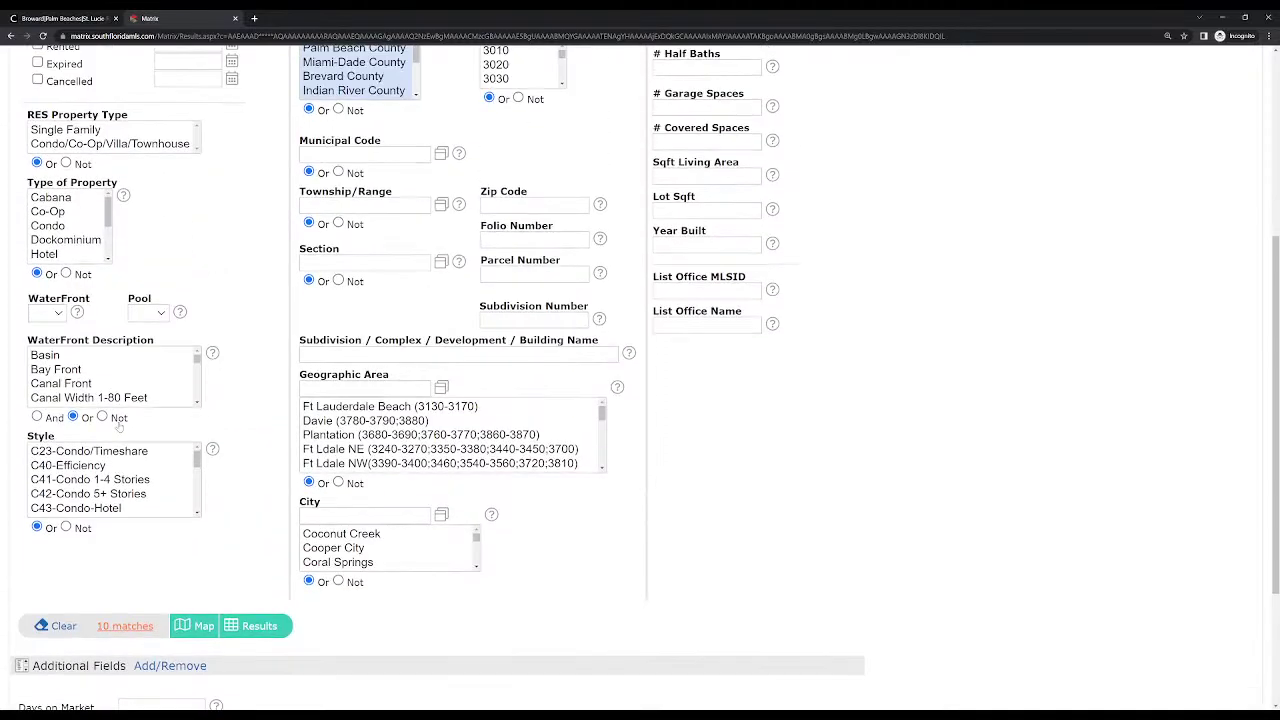
scroll(118, 427, "up", 2)
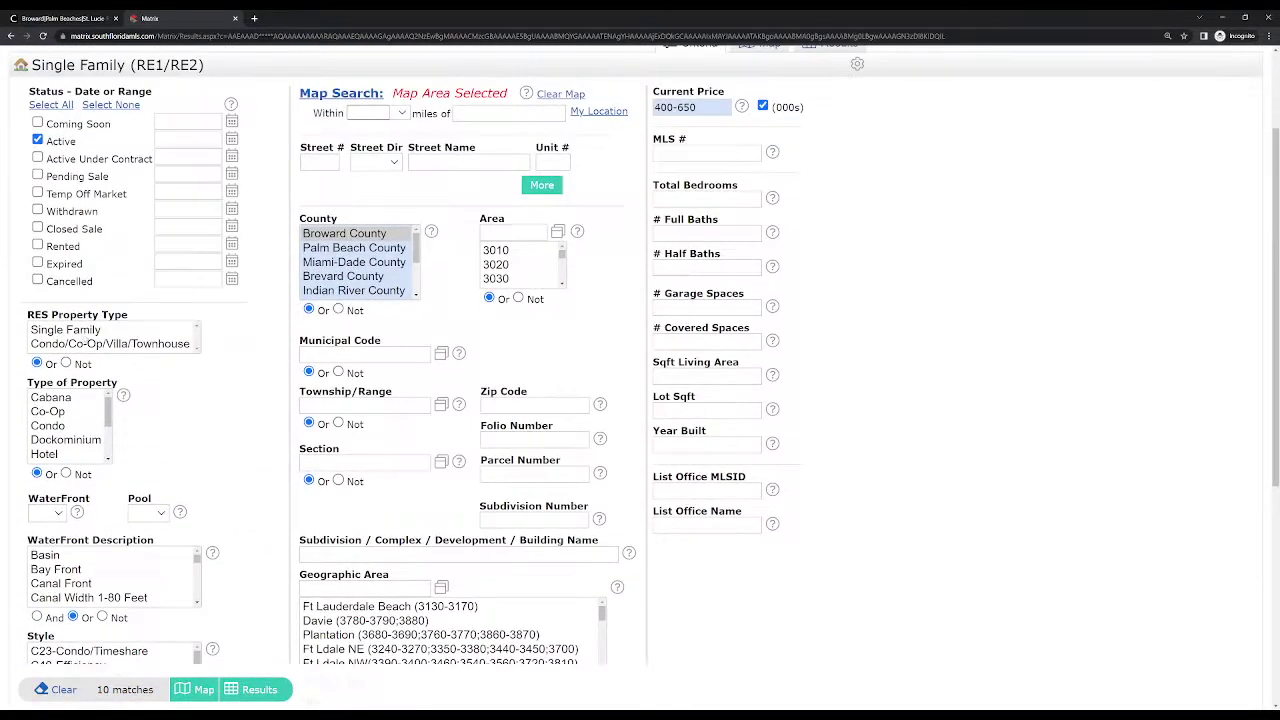
left_click(84, 331)
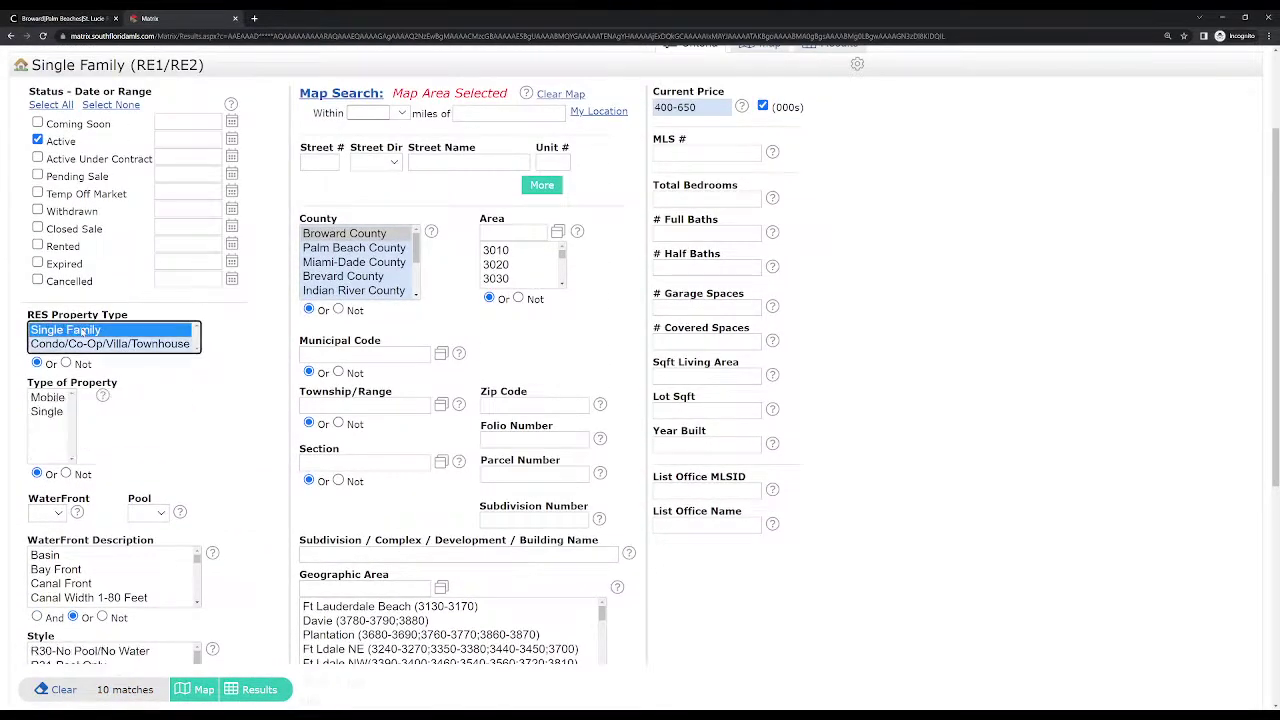
left_click(47, 412)
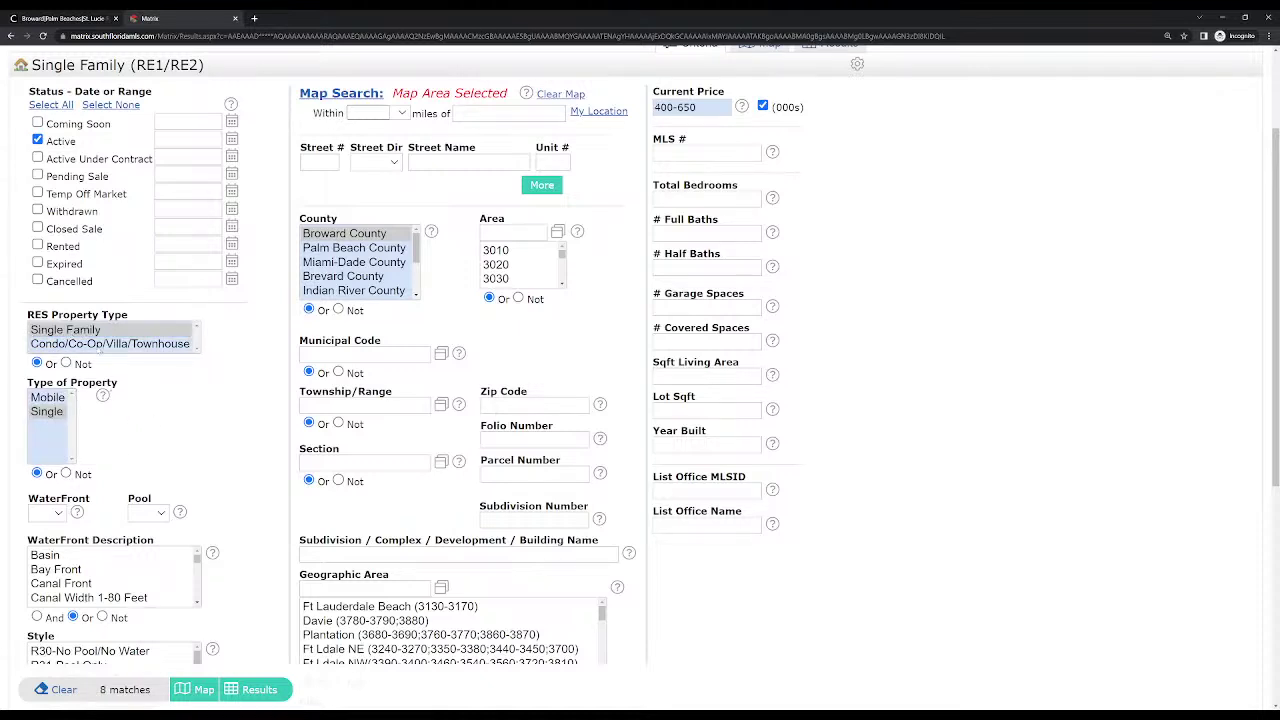
left_click(65, 330)
left_click(50, 411)
scroll(520, 190, "up", 3)
left_click(765, 181)
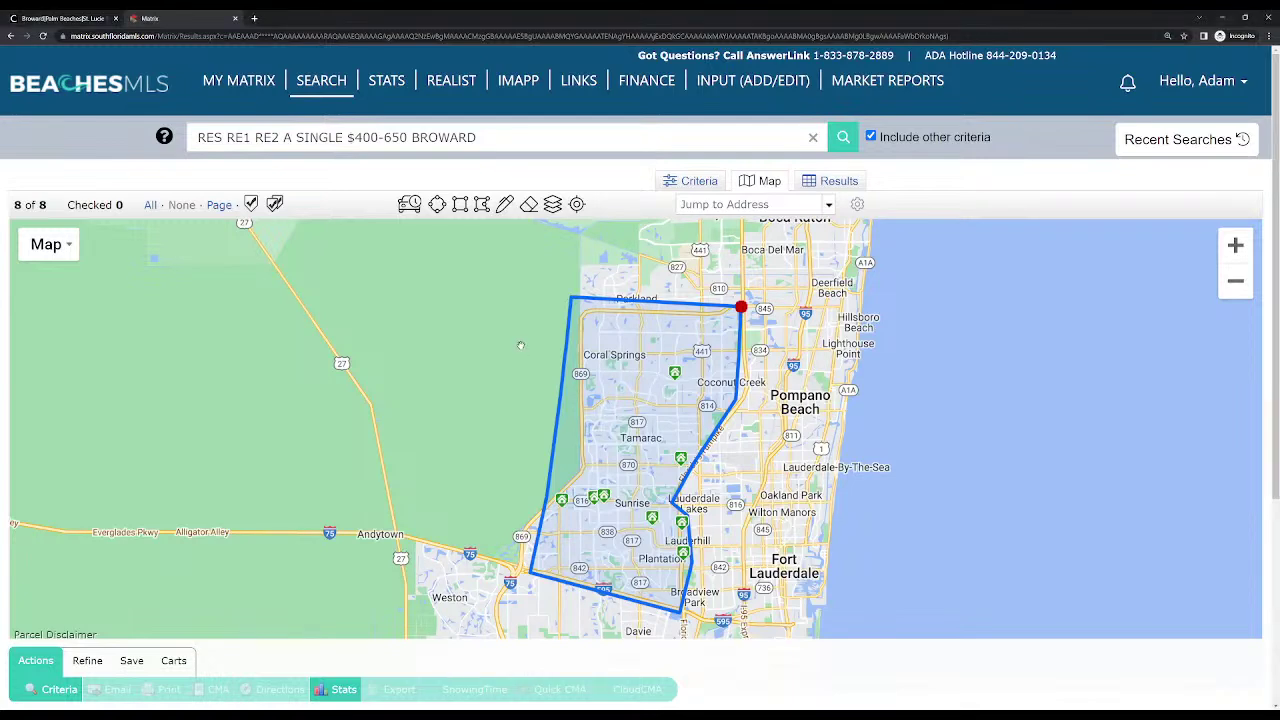
scroll(526, 313, "down", 1)
scroll(495, 359, "up", 1)
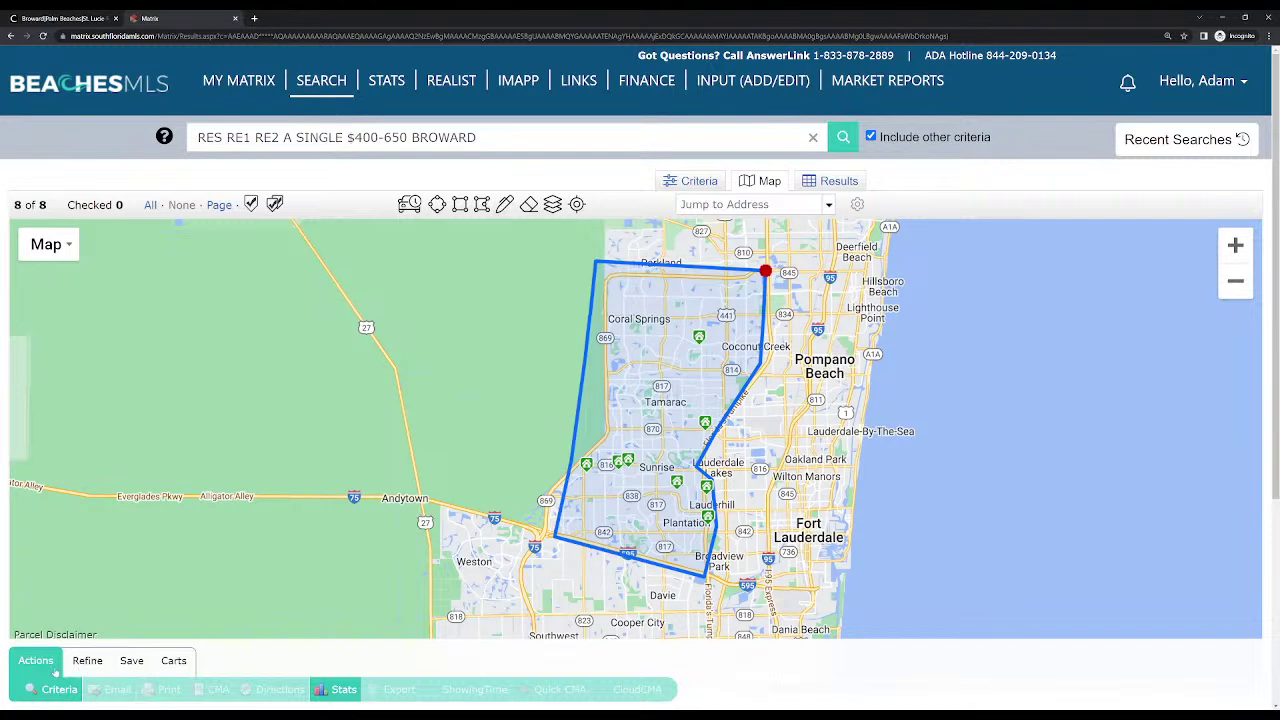
Start a new auto email from this search and review its criteria, settings and schedule
left_click(132, 662)
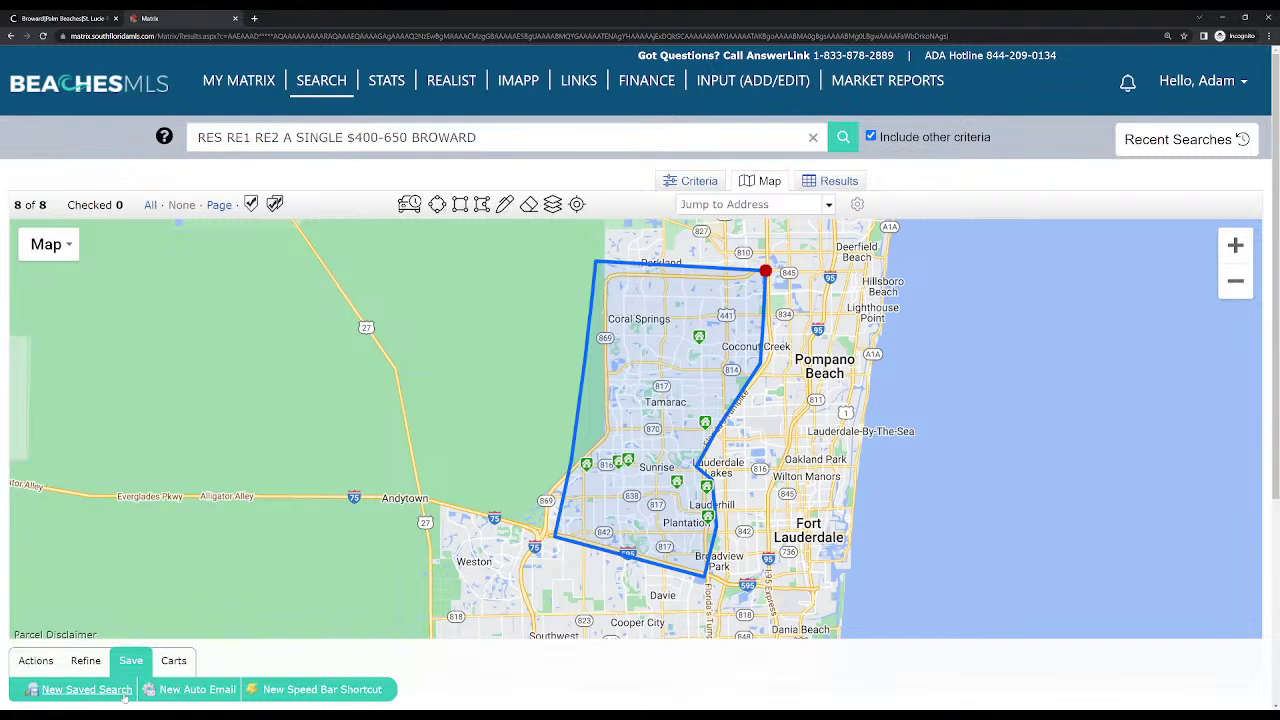
left_click(190, 690)
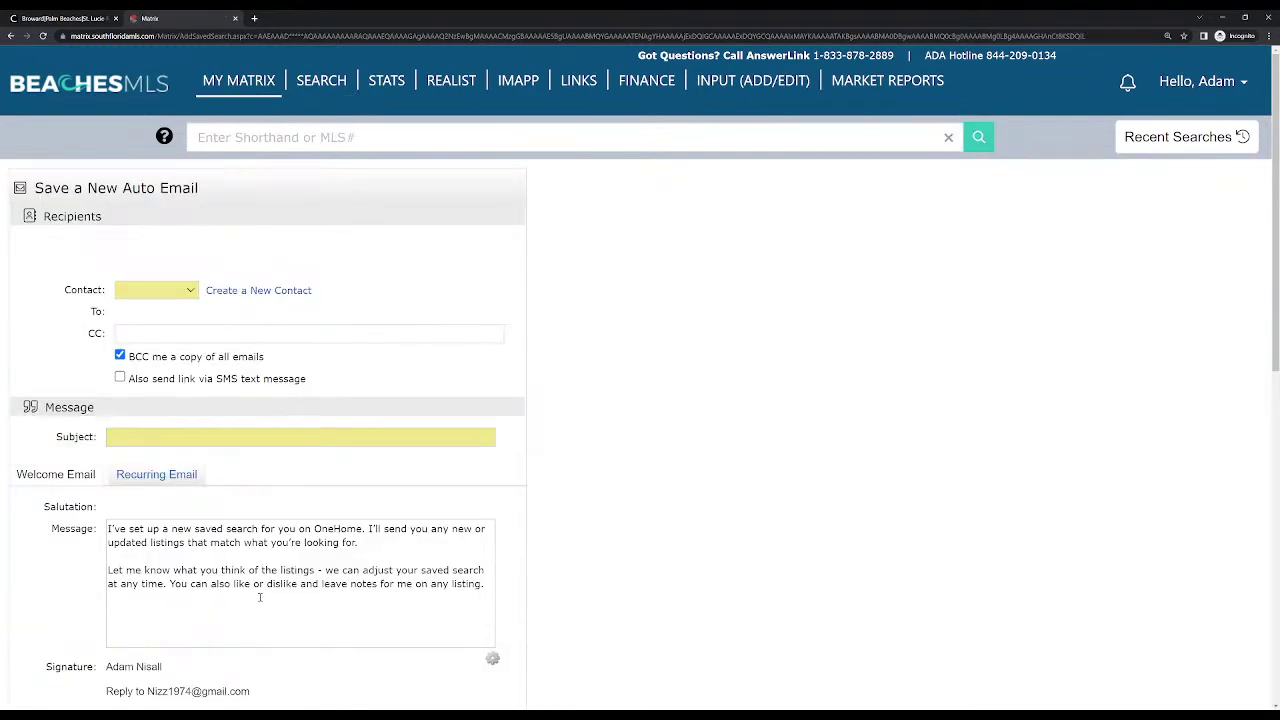
scroll(259, 597, "down", 5)
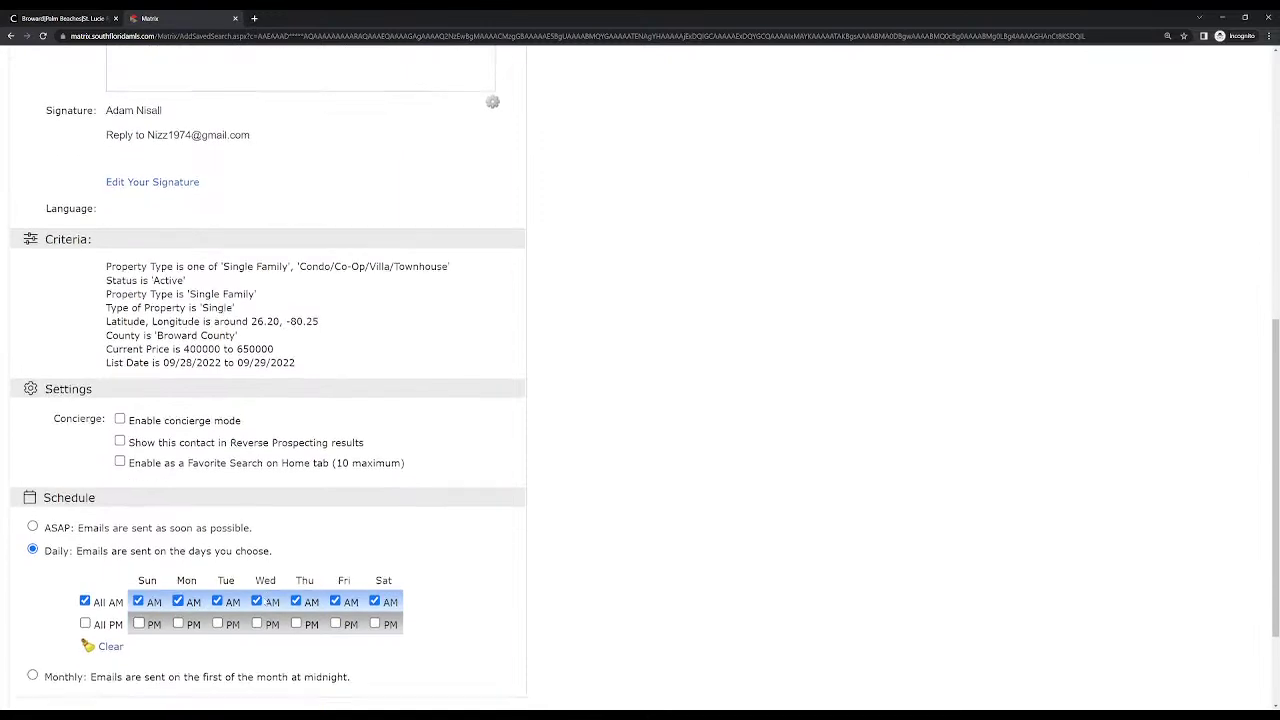
Review the new auto email's recipients, message, criteria and schedule, and cancel it without saving
scroll(266, 601, "down", 2)
scroll(265, 601, "up", 7)
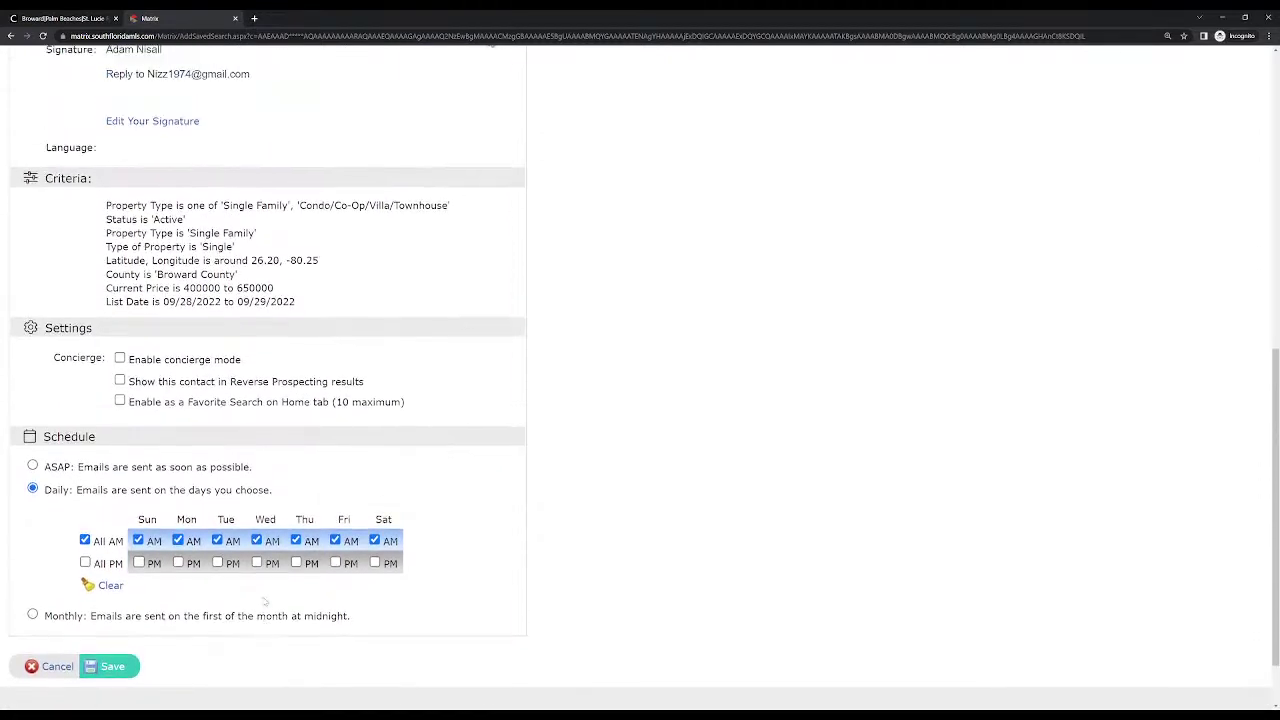
scroll(273, 589, "up", 1)
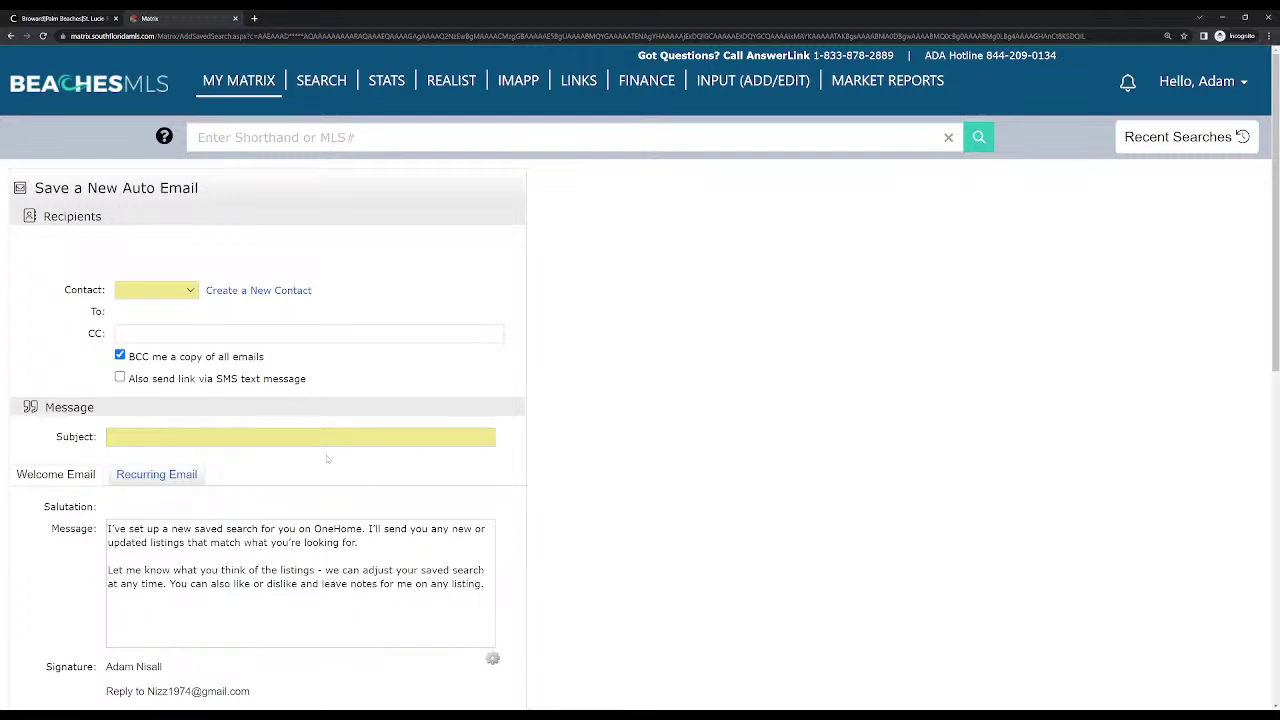
scroll(297, 450, "down", 5)
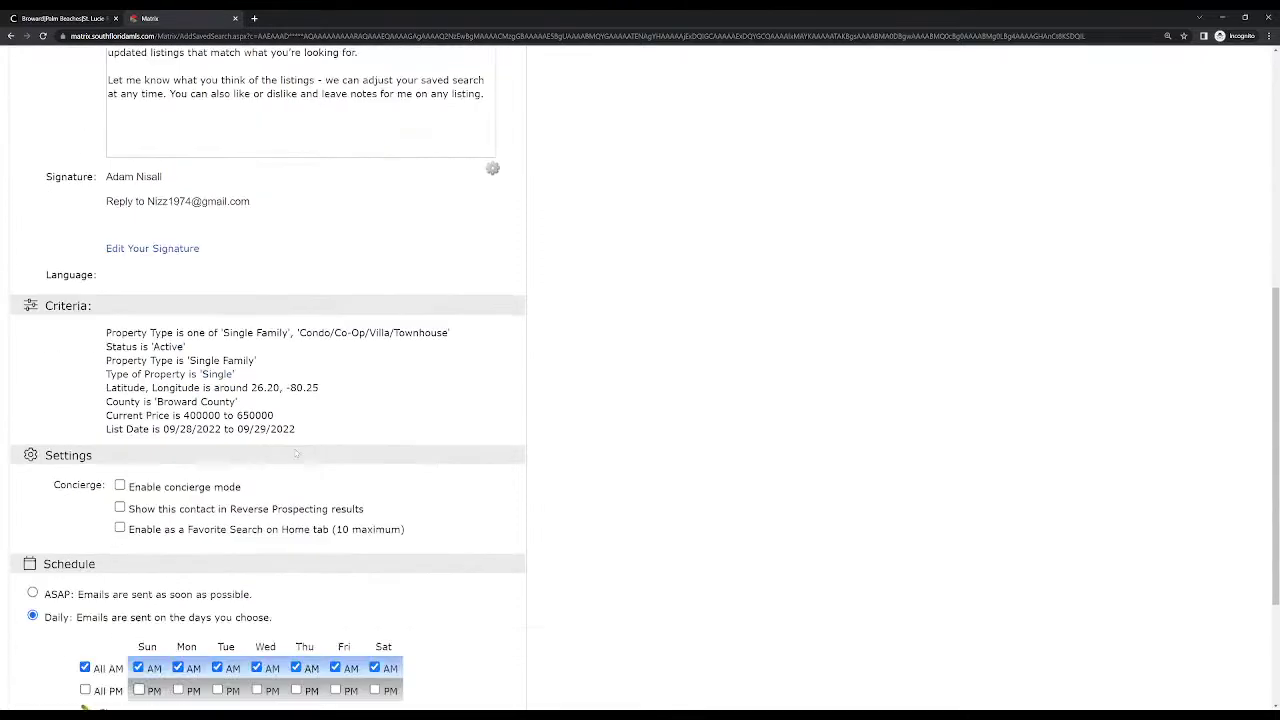
scroll(297, 453, "down", 2)
left_click(58, 592)
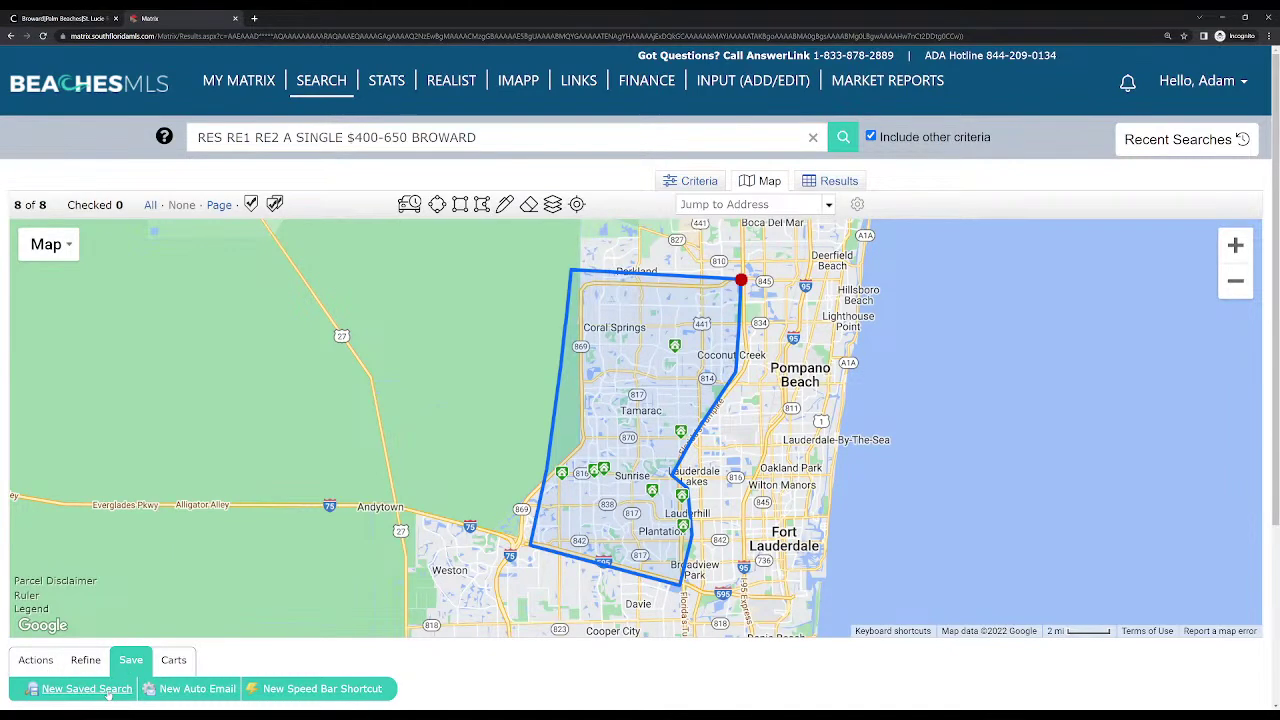
Open a new saved search from the map results, review its fields and criteria, and cancel it
left_click(100, 689)
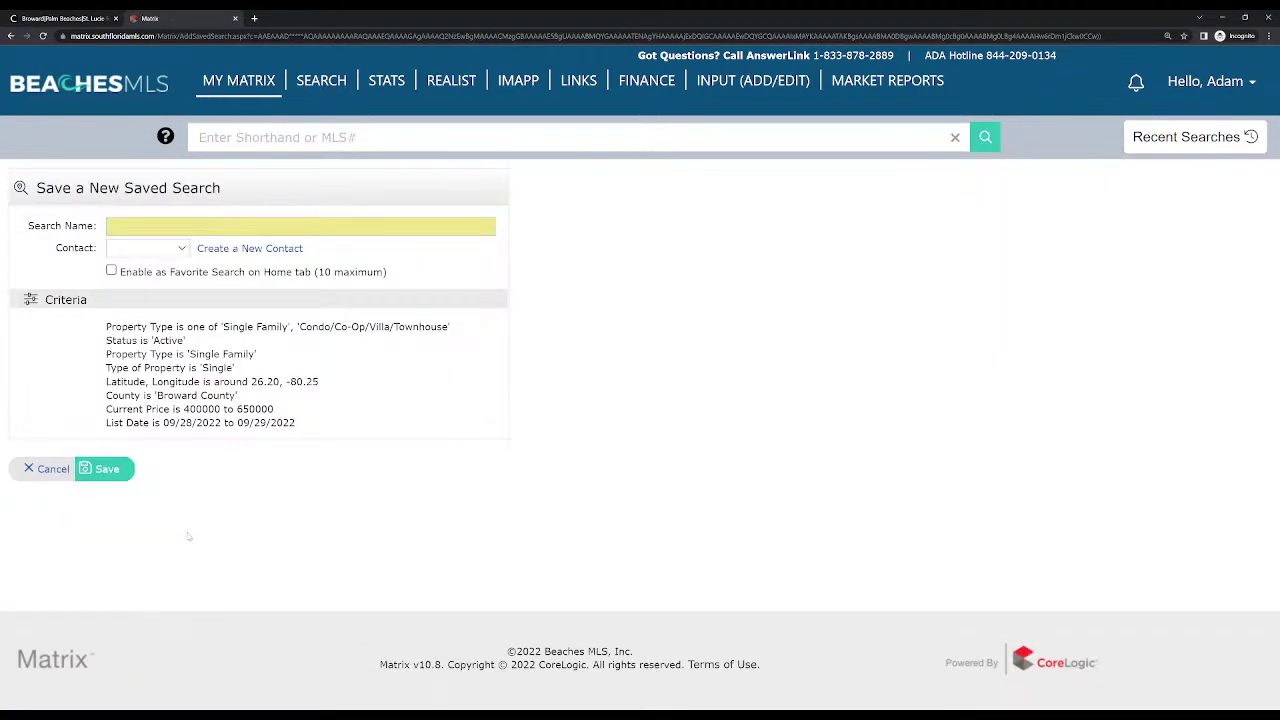
left_click(50, 469)
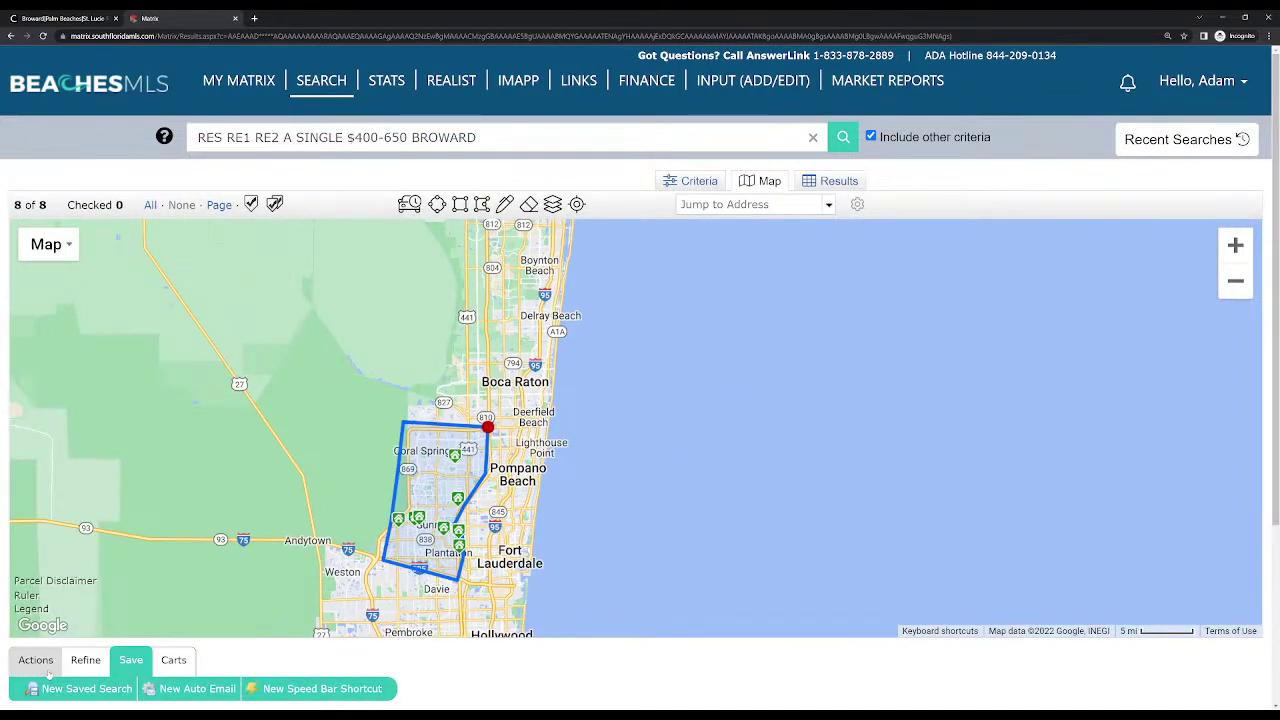
Show the available listing actions and display the matches as a results list
left_click(36, 661)
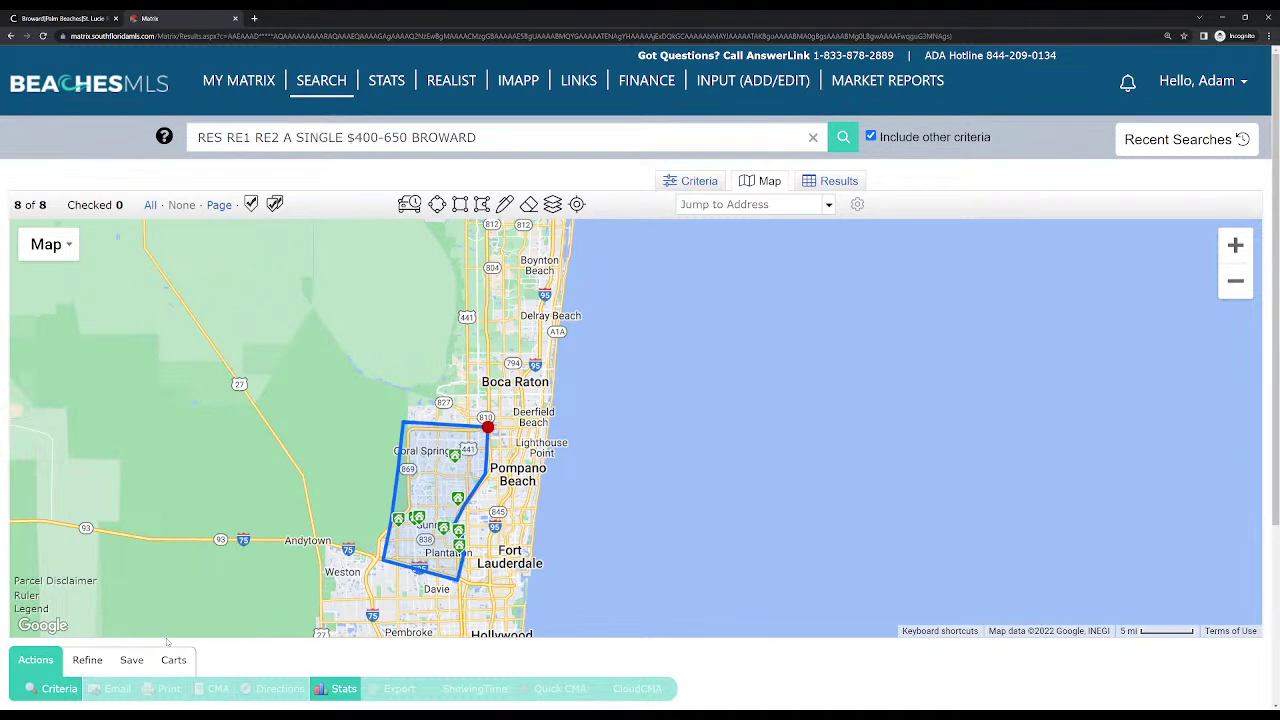
left_click(834, 191)
scroll(562, 281, "down", 1)
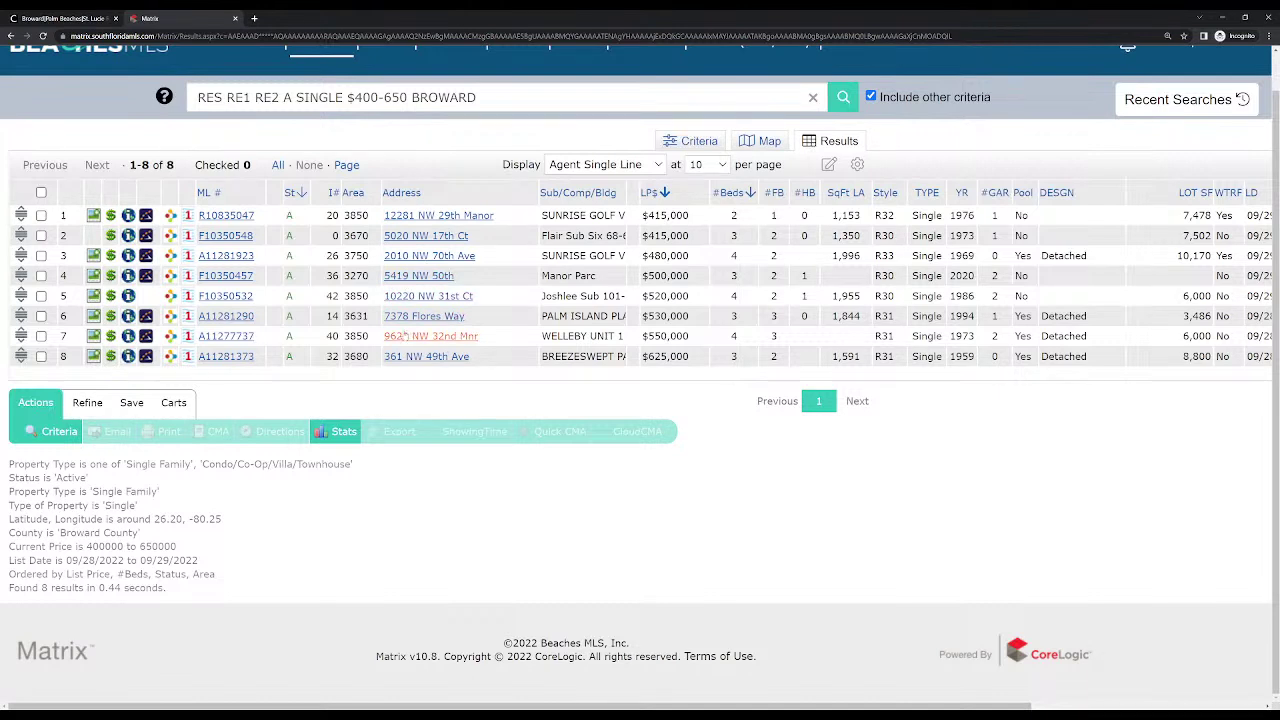
Check listings 8, 7, 4 and 2, then all listings at once, and clear the whole selection
left_click(41, 356)
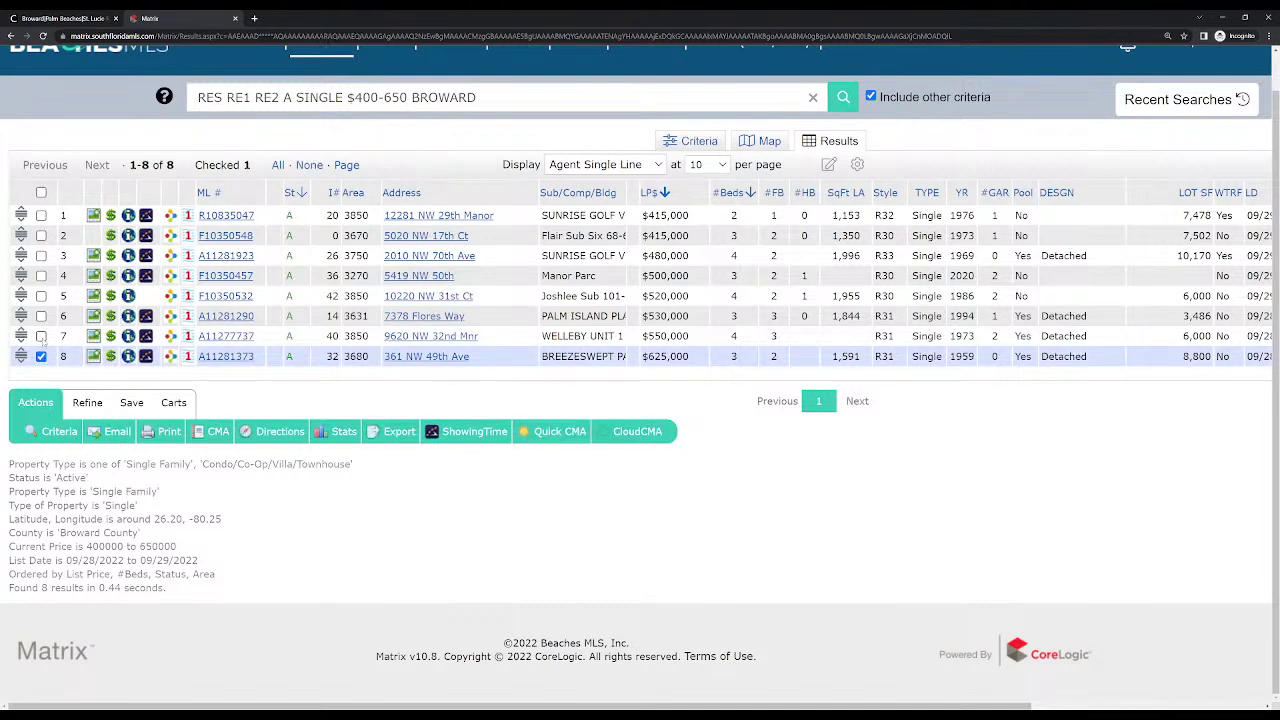
left_click(41, 336)
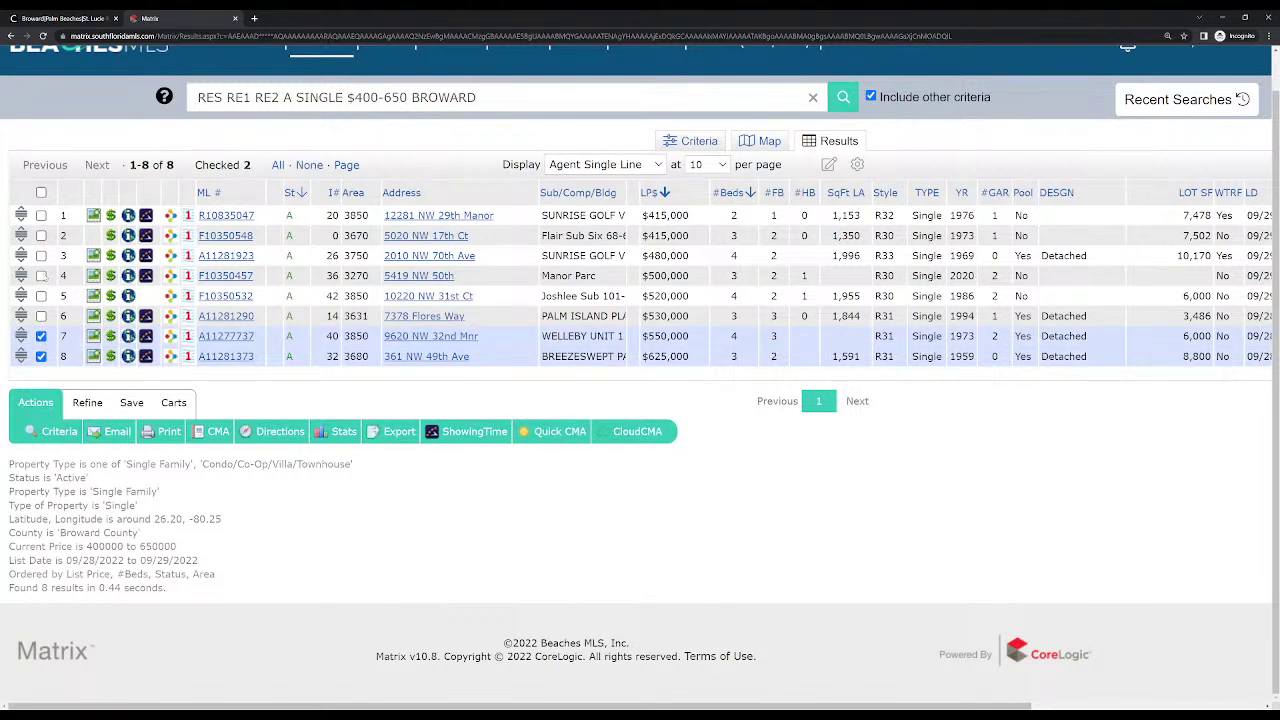
left_click(41, 275)
left_click(41, 235)
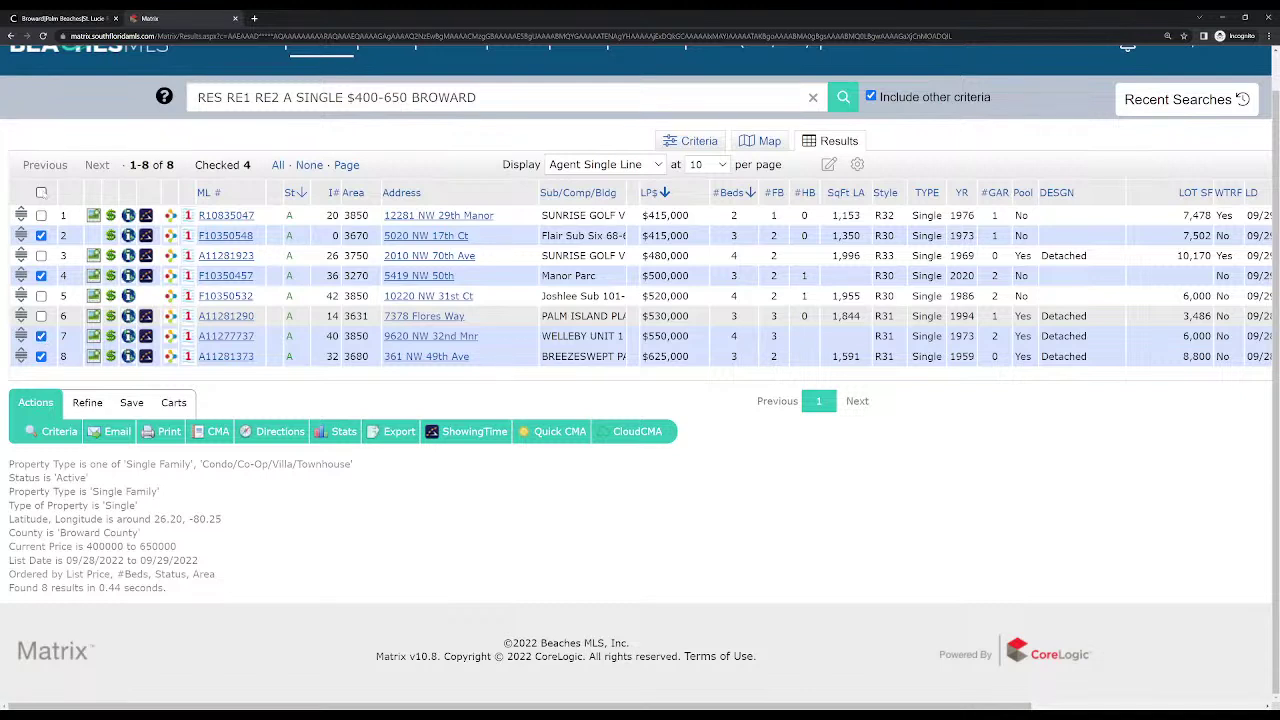
left_click(41, 192)
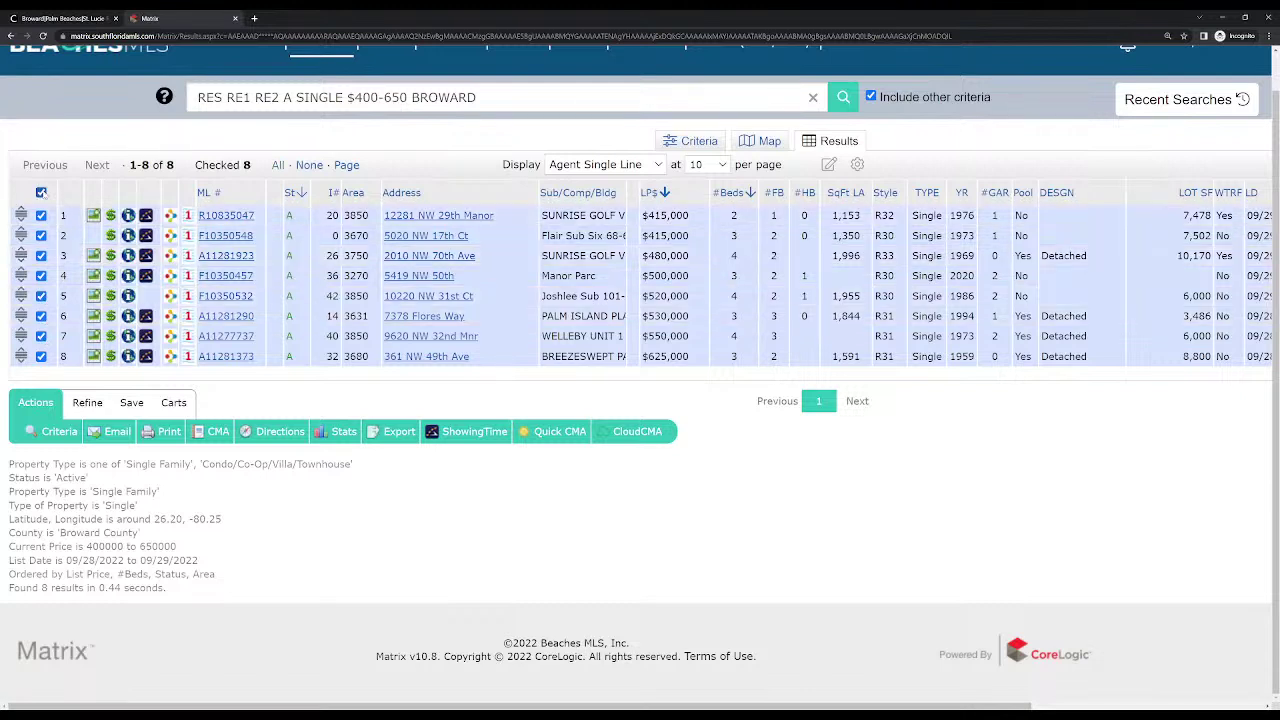
left_click(41, 192)
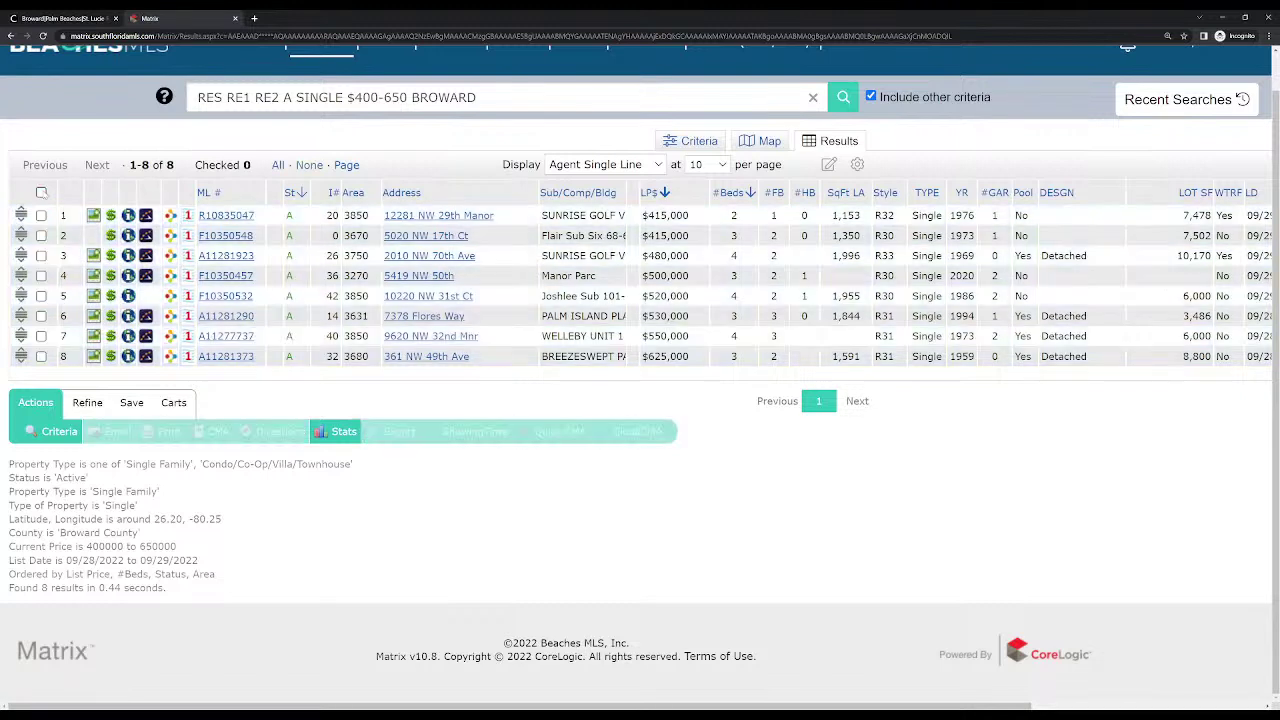
Check listings 2, 4, 6, 7 and 8 in the results list
left_click(41, 235)
left_click(41, 275)
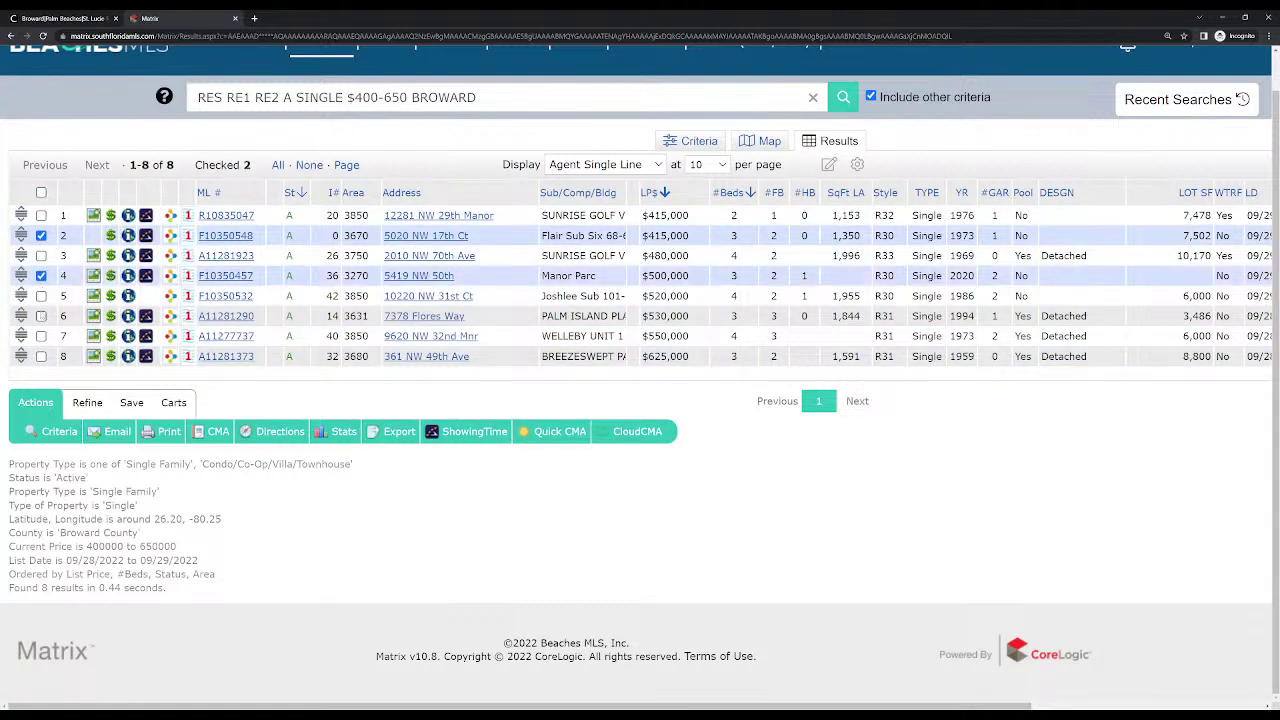
left_click(41, 315)
left_click(41, 336)
left_click(41, 356)
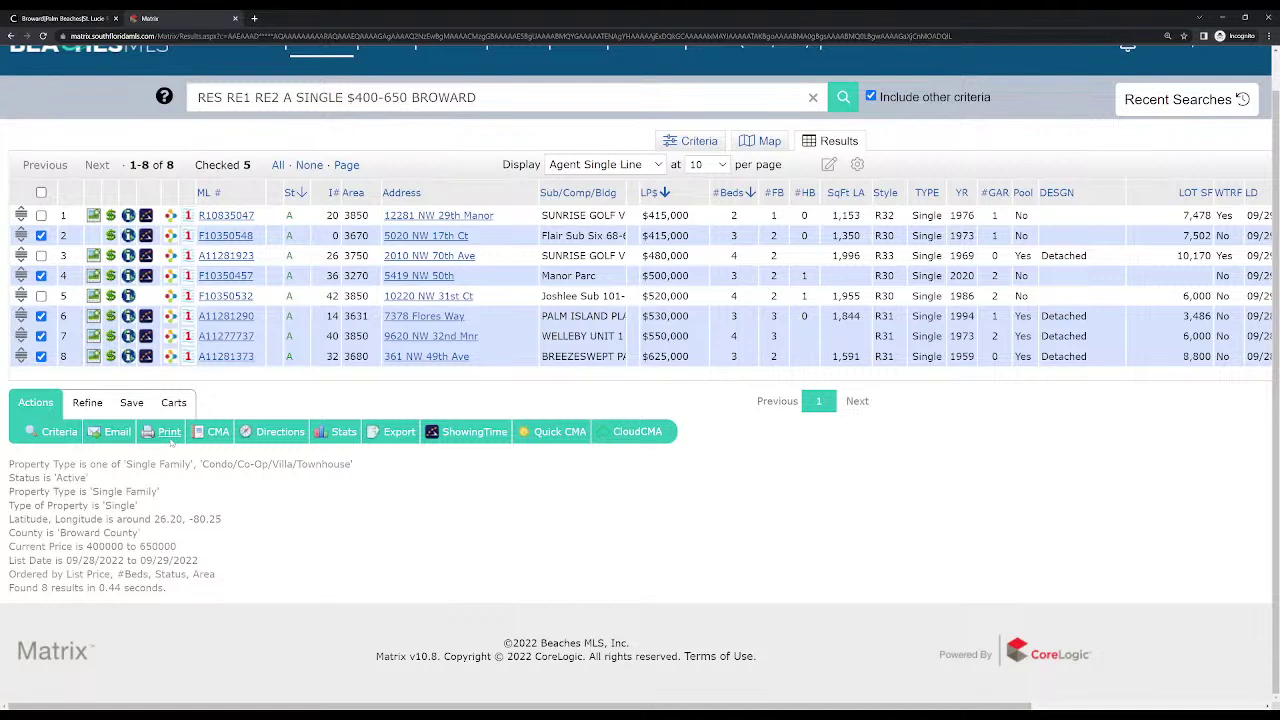
Draft an email of the checked listings with subject "New listings 9/29/22" and body "Hello :)", and cancel it without sending
left_click(119, 437)
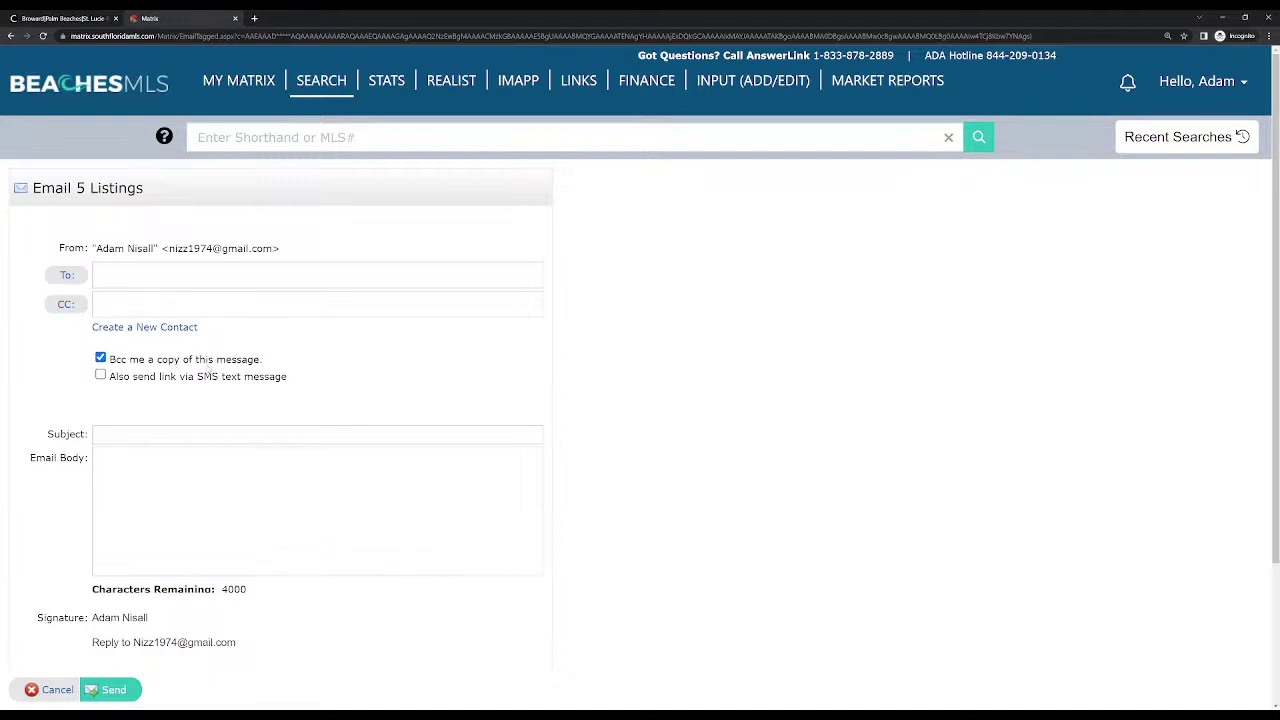
left_click(133, 432)
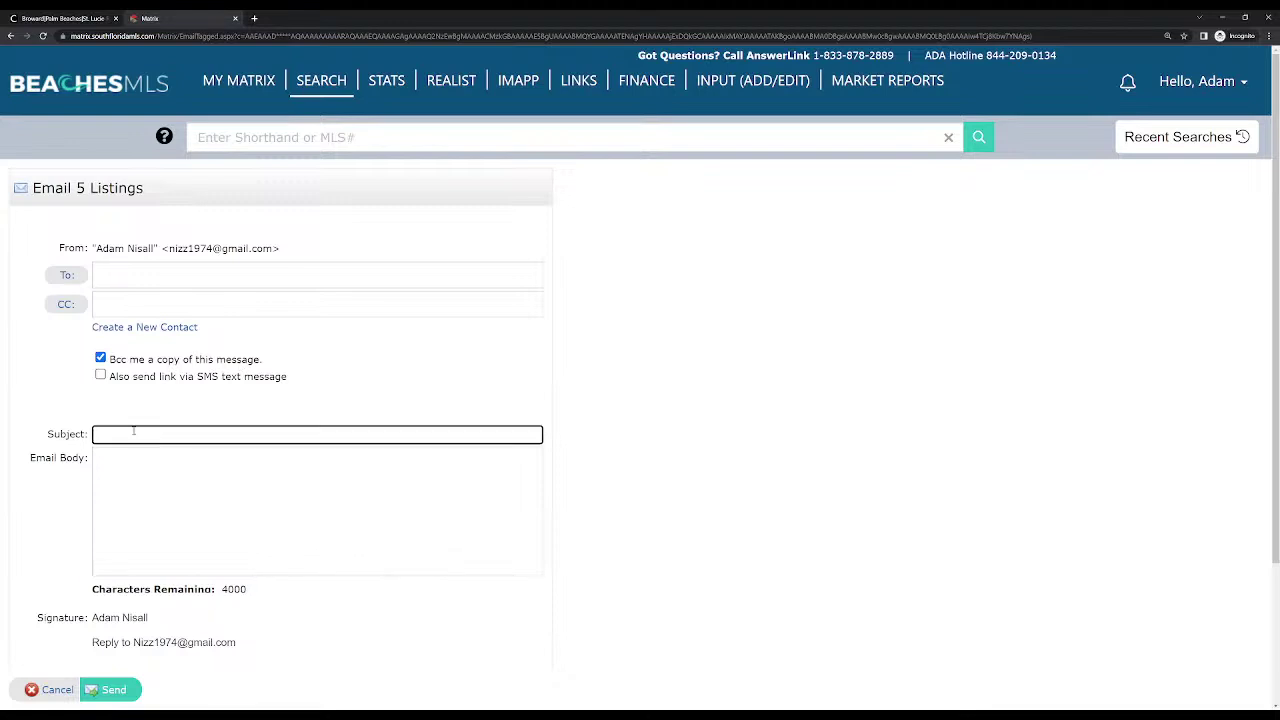
type("New listings 9/29/22")
left_click(134, 468)
type("Helo")
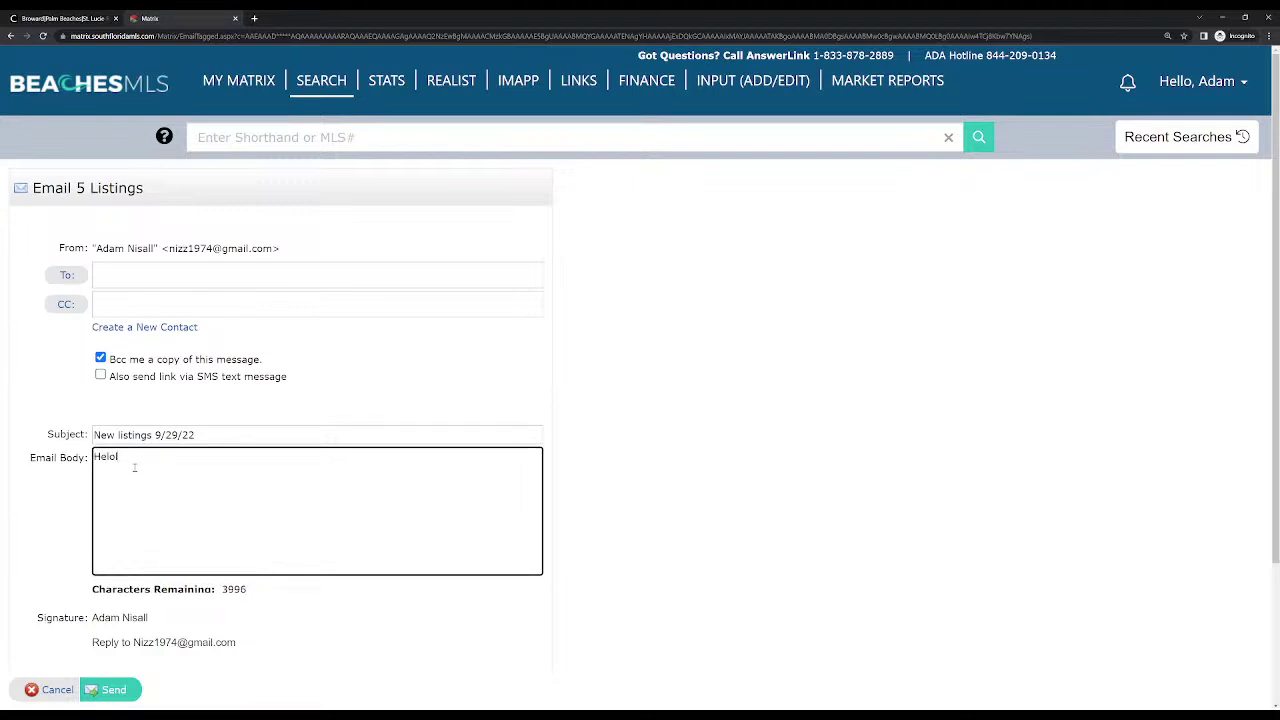
type("l :)")
scroll(196, 466, "down", 1)
scroll(152, 439, "down", 2)
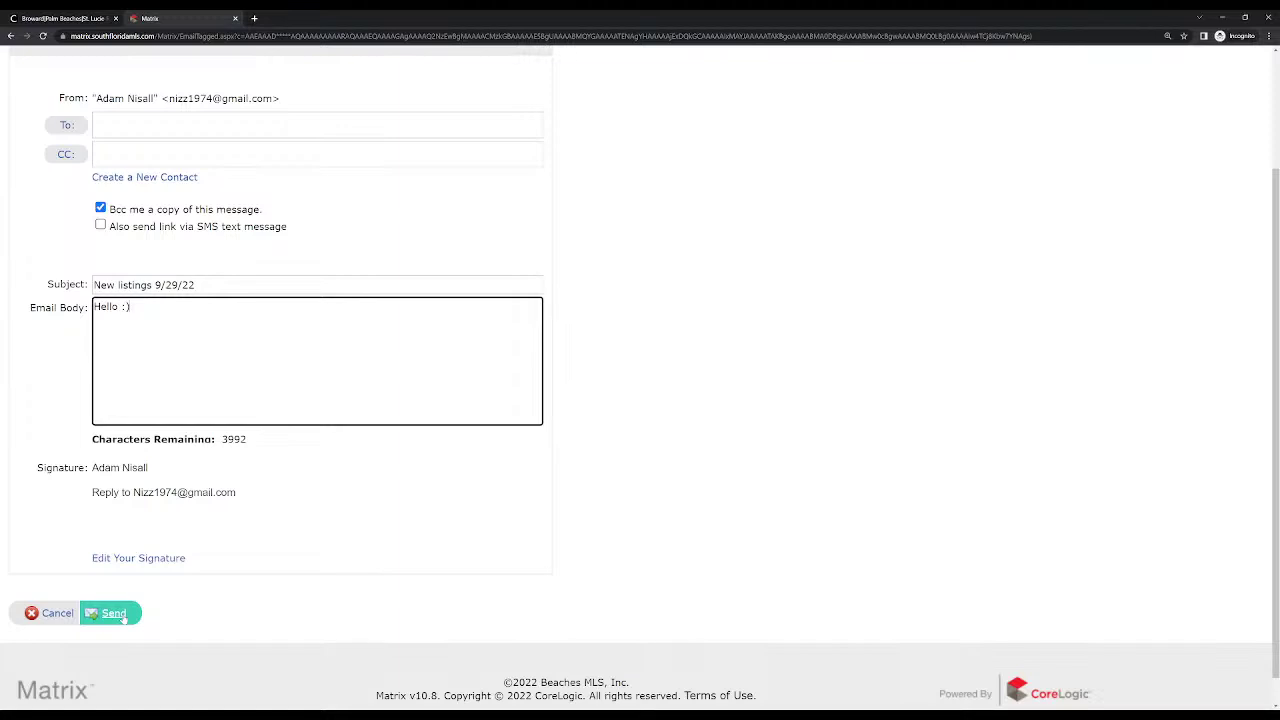
scroll(430, 480, "up", 2)
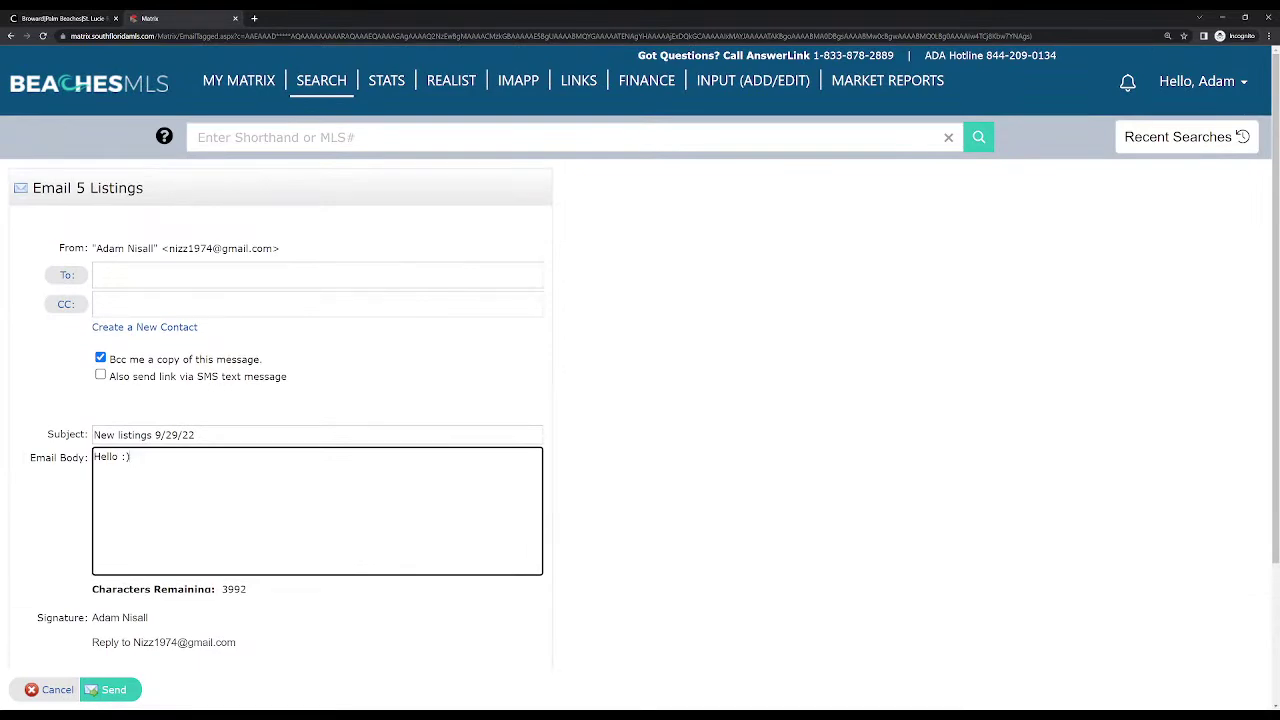
left_click(55, 689)
Review the search criteria including the List Date range, view the matches on the map, and return to the results list
scroll(451, 686, "down", 1)
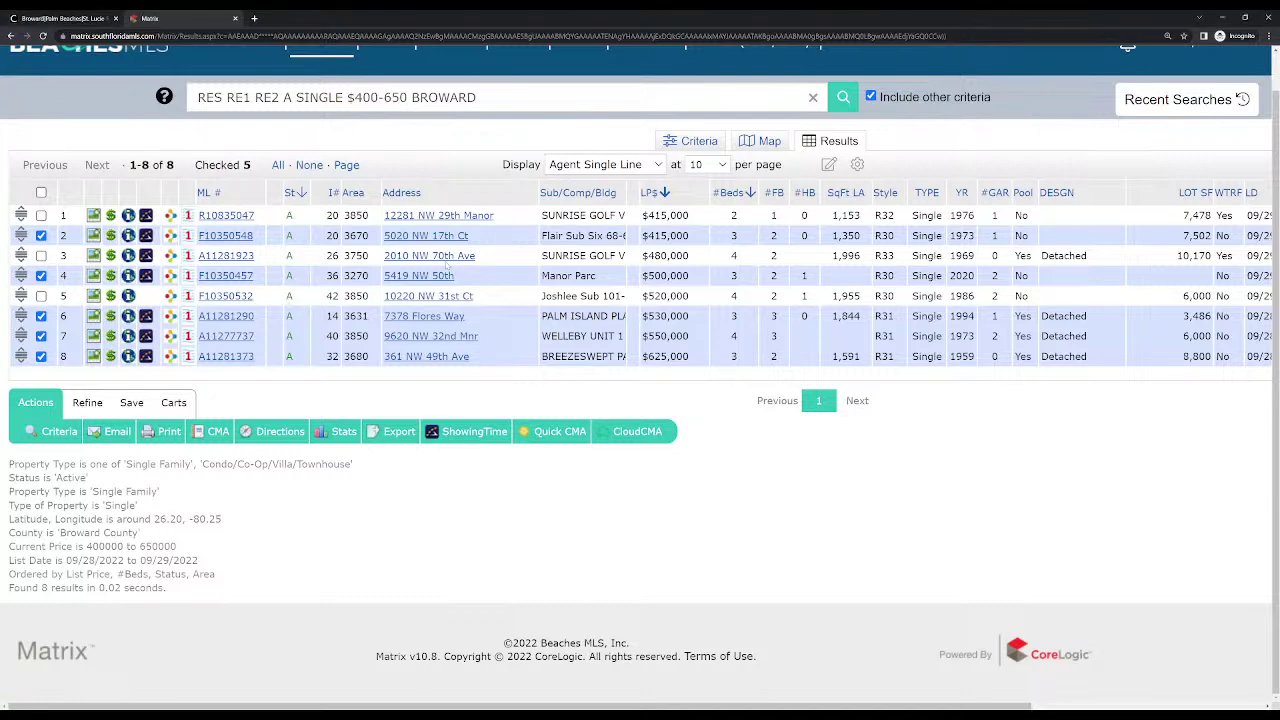
scroll(450, 277, "up", 1)
left_click(690, 181)
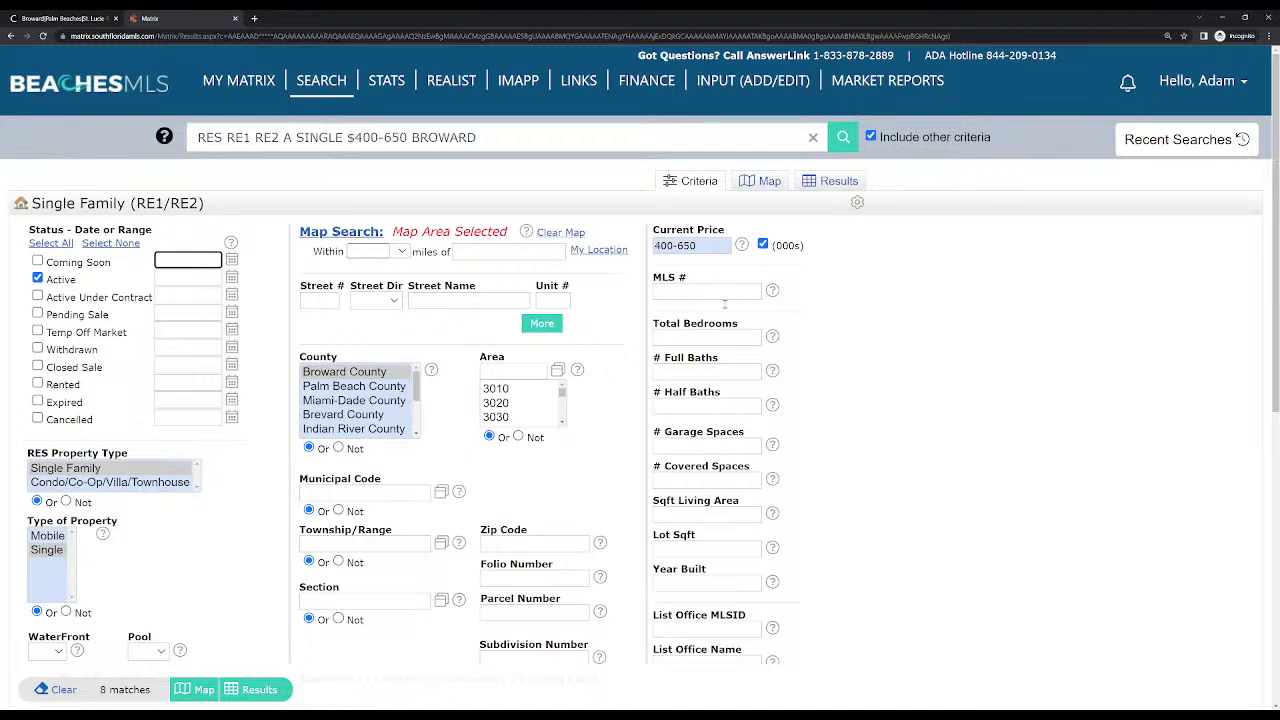
scroll(724, 305, "down", 5)
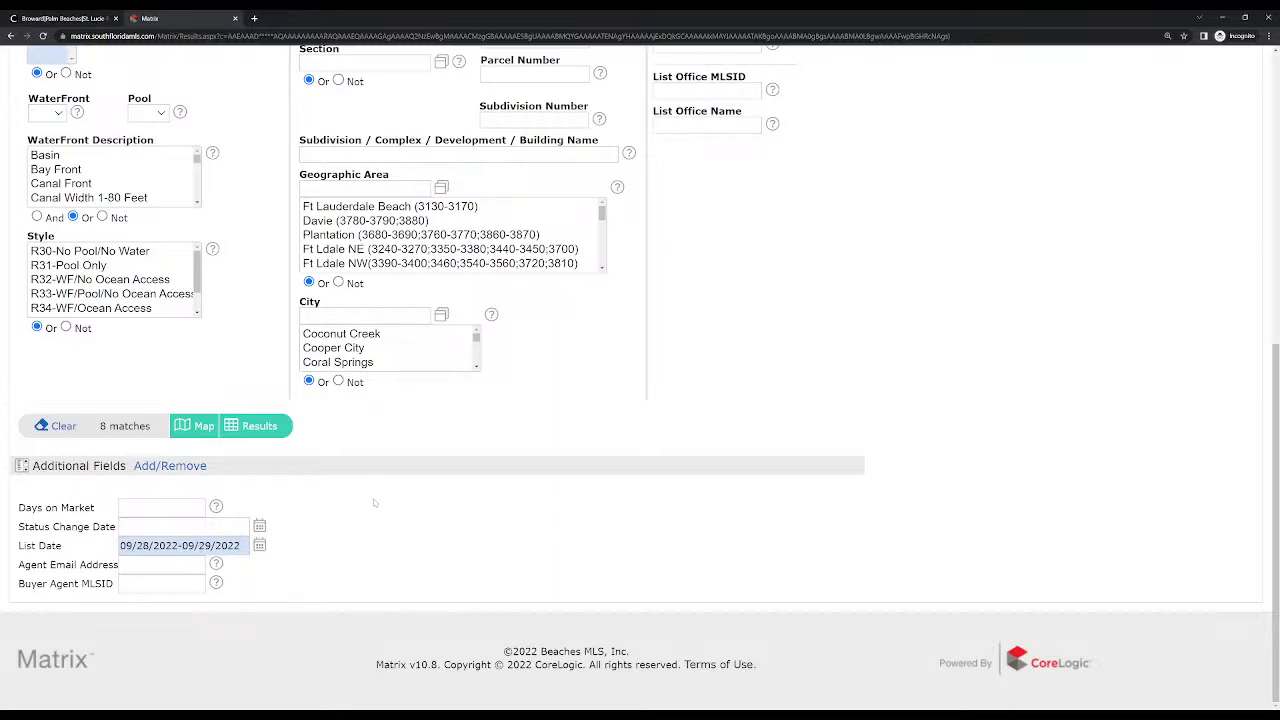
scroll(373, 498, "up", 5)
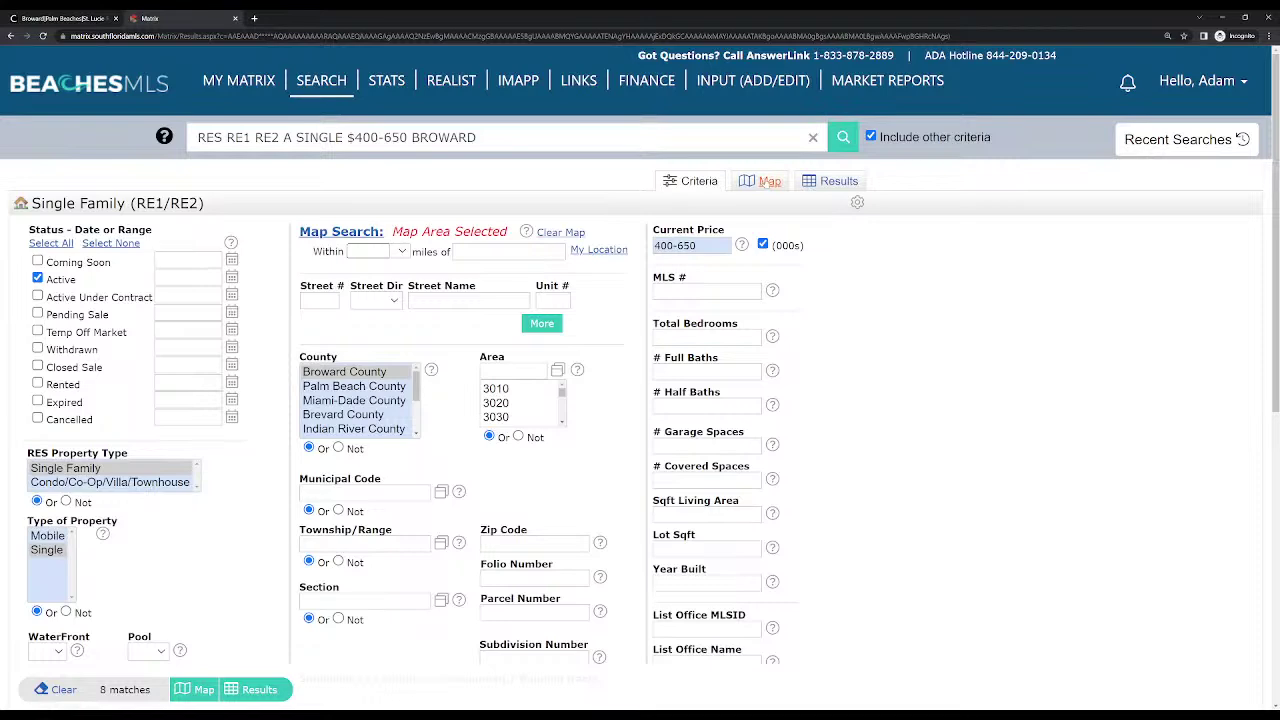
left_click(767, 181)
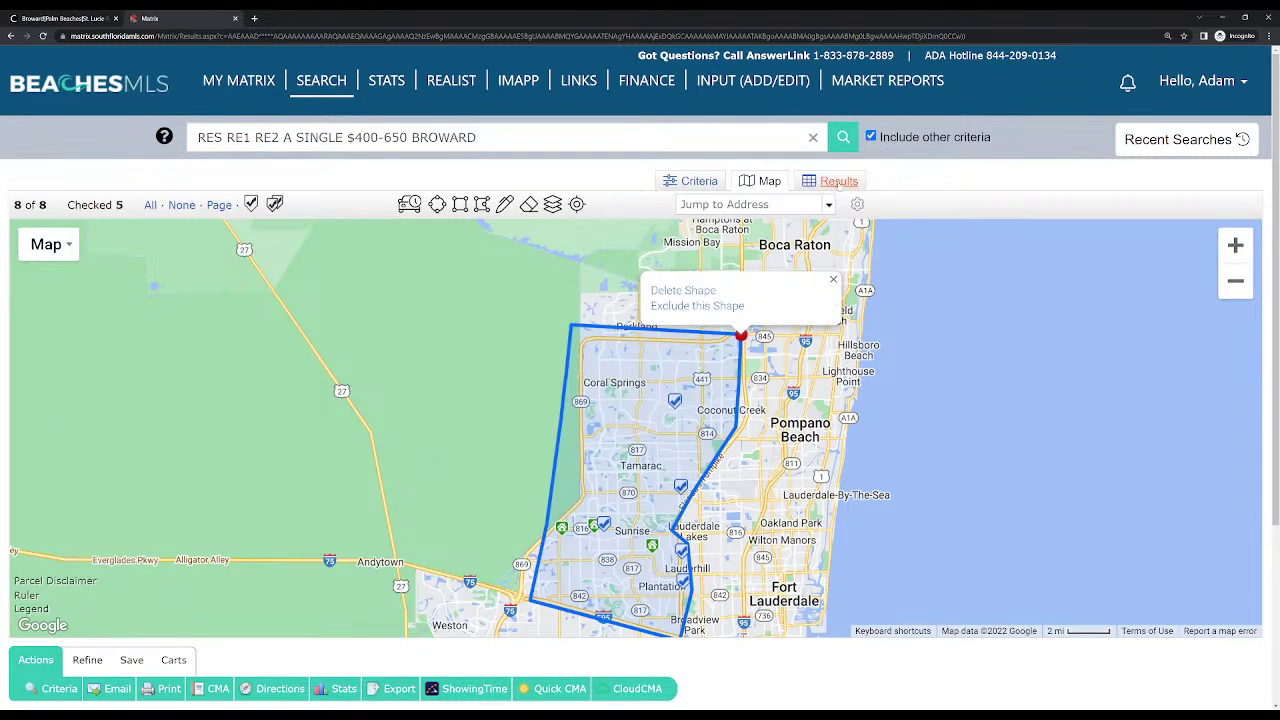
left_click(838, 181)
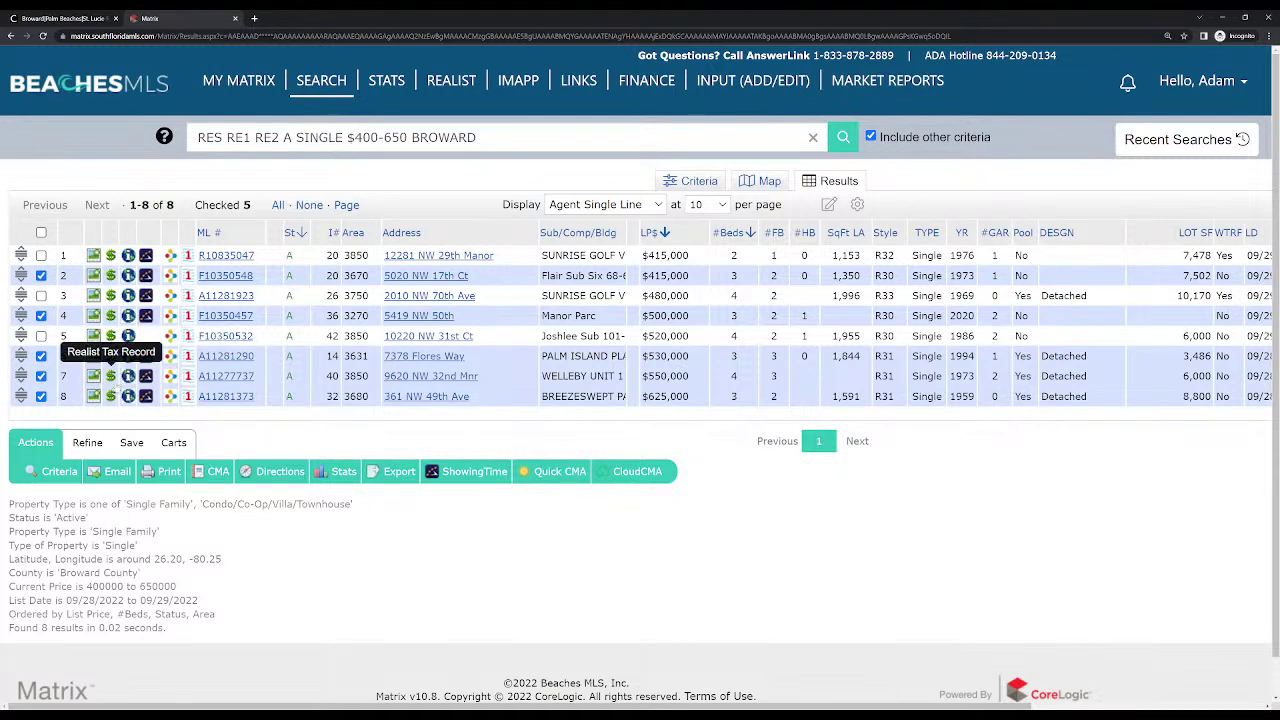
Clear the current selection and check only listings 8, 6 and 4
left_click(41, 232)
left_click(41, 232)
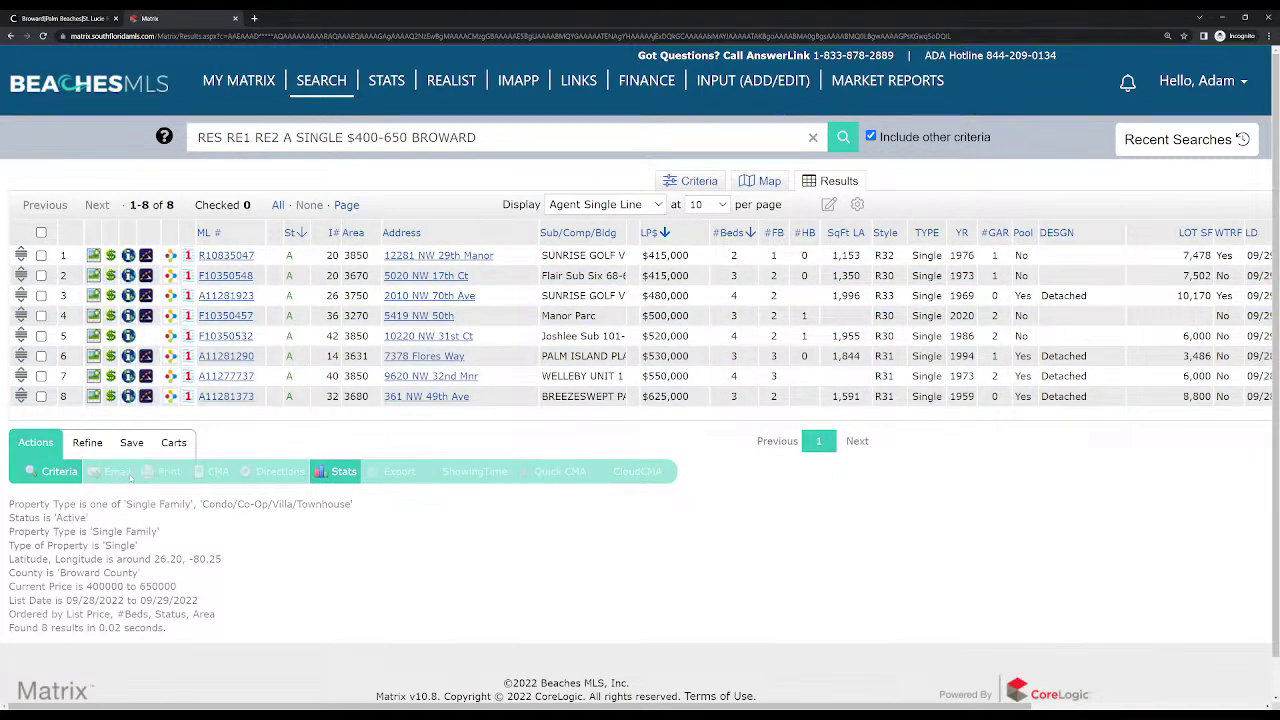
left_click(41, 396)
left_click(41, 356)
left_click(41, 315)
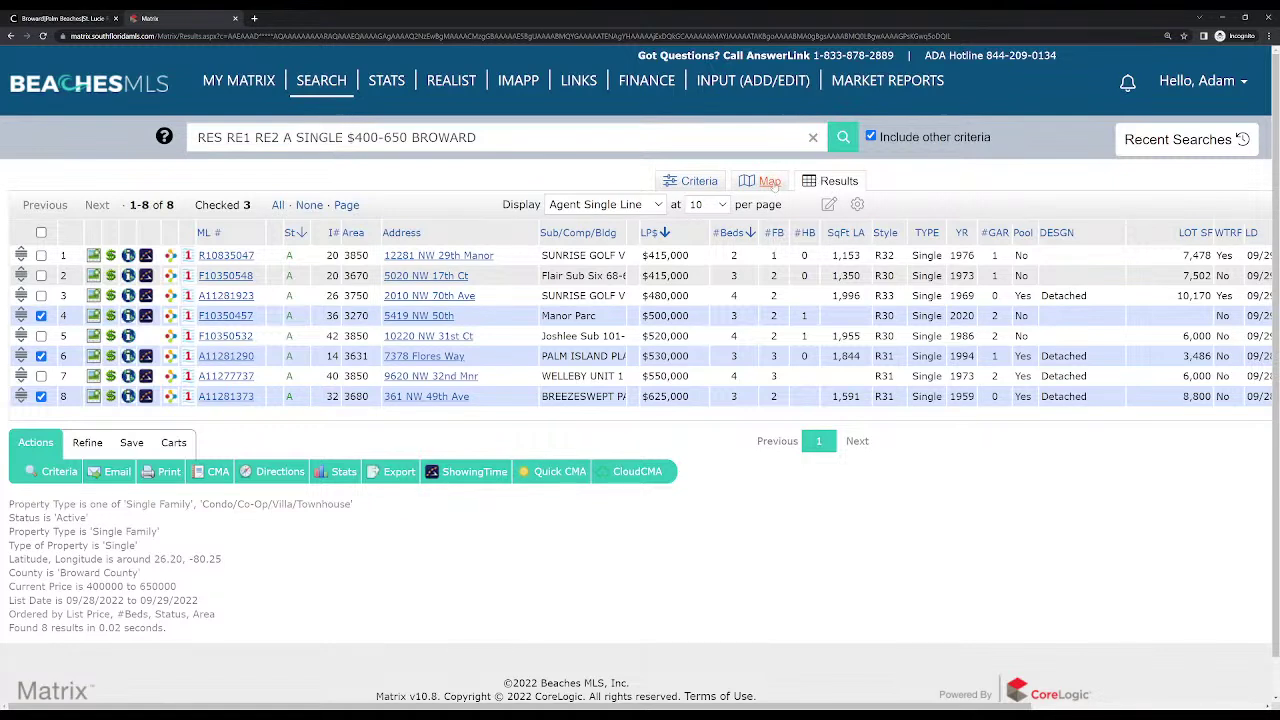
Open an email for the checked listings, look over its recipient, message and signature fields, and cancel it
left_click(112, 473)
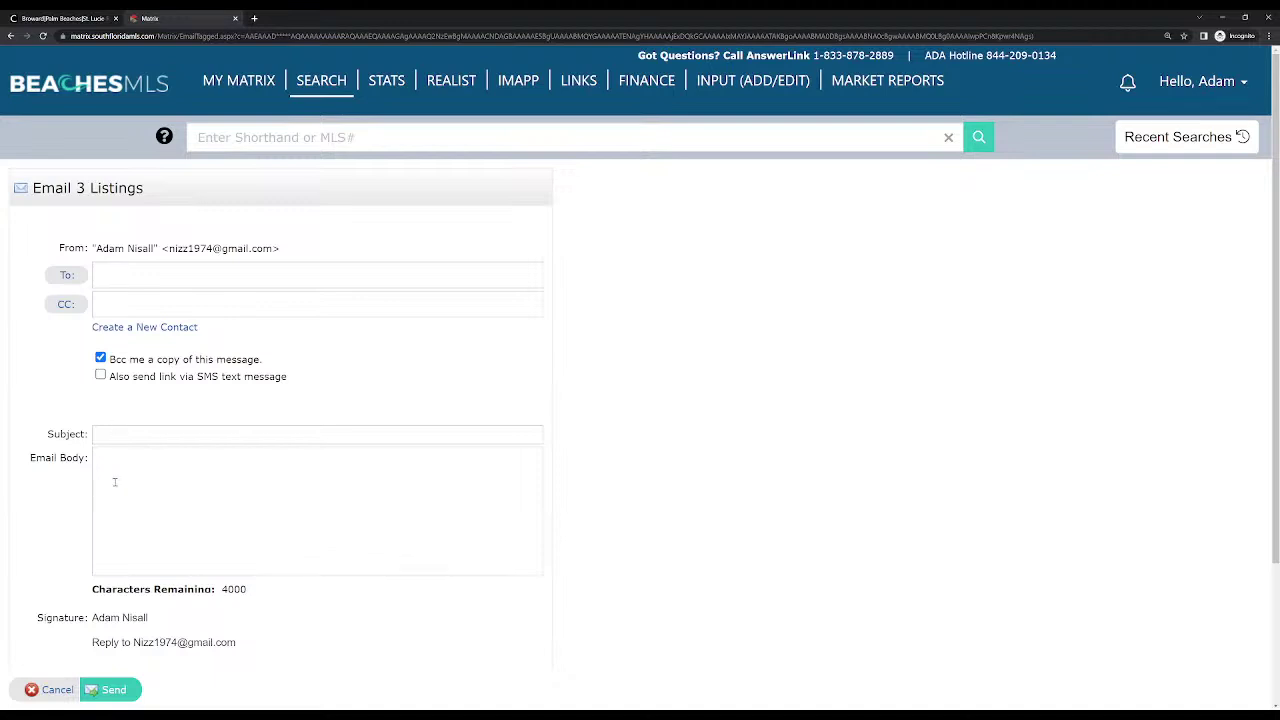
scroll(114, 483, "down", 1)
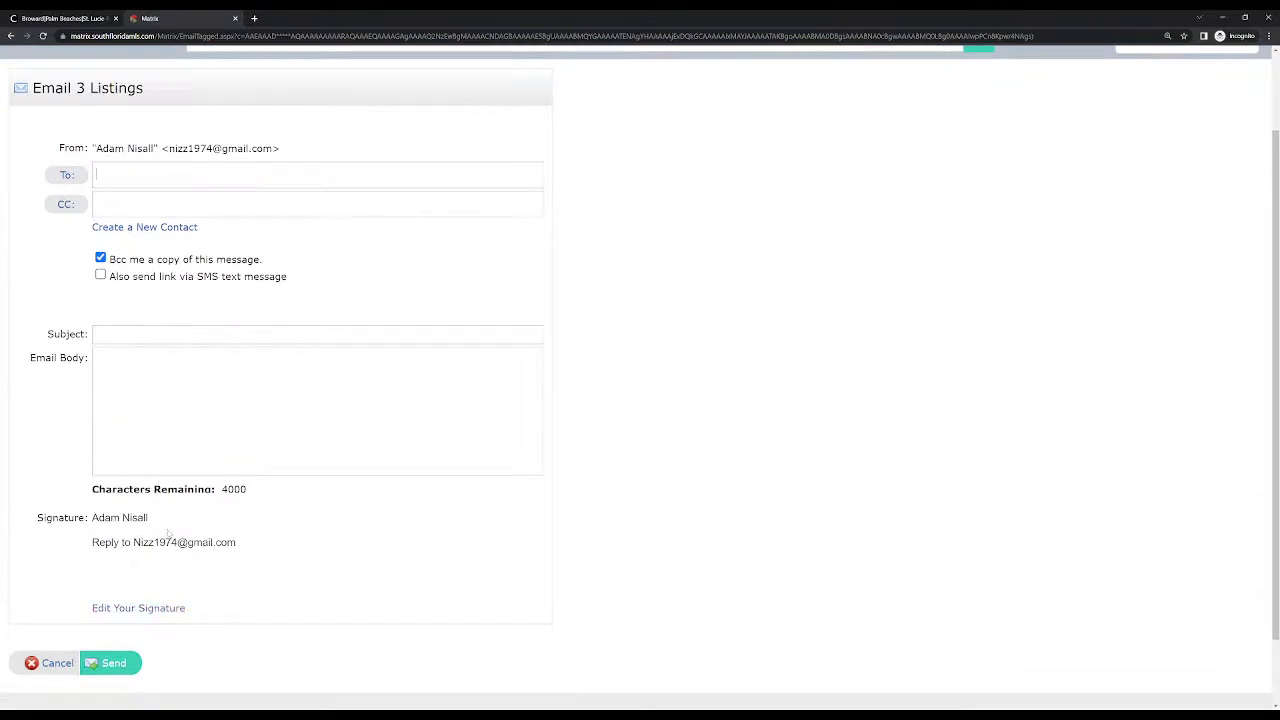
scroll(160, 440, "up", 1)
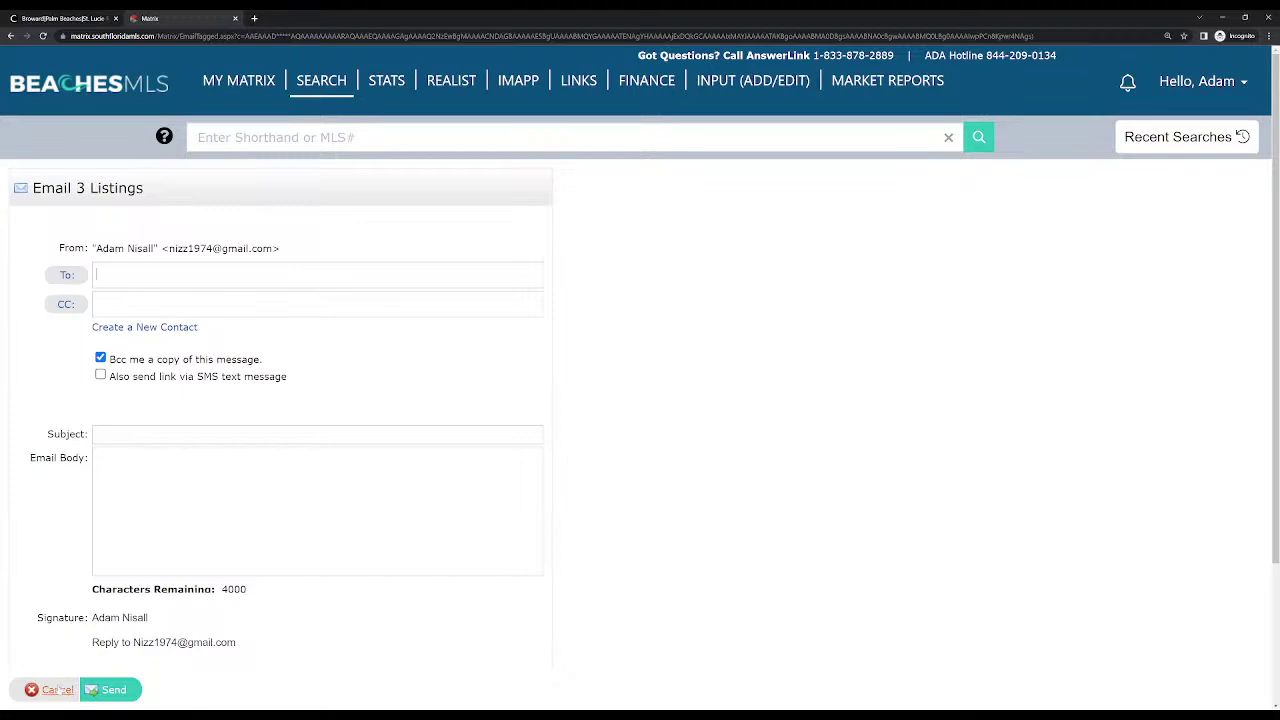
left_click(57, 690)
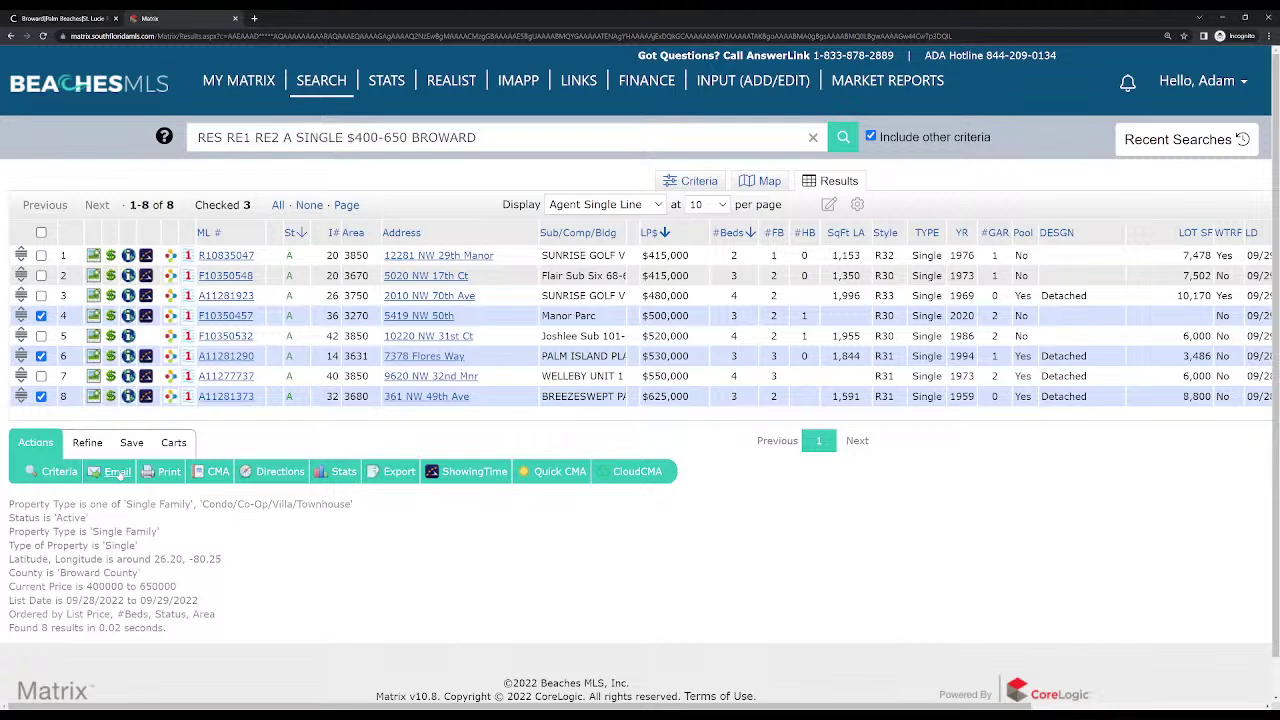
Return to the search criteria and review all fields down to the additional fields
left_click(697, 184)
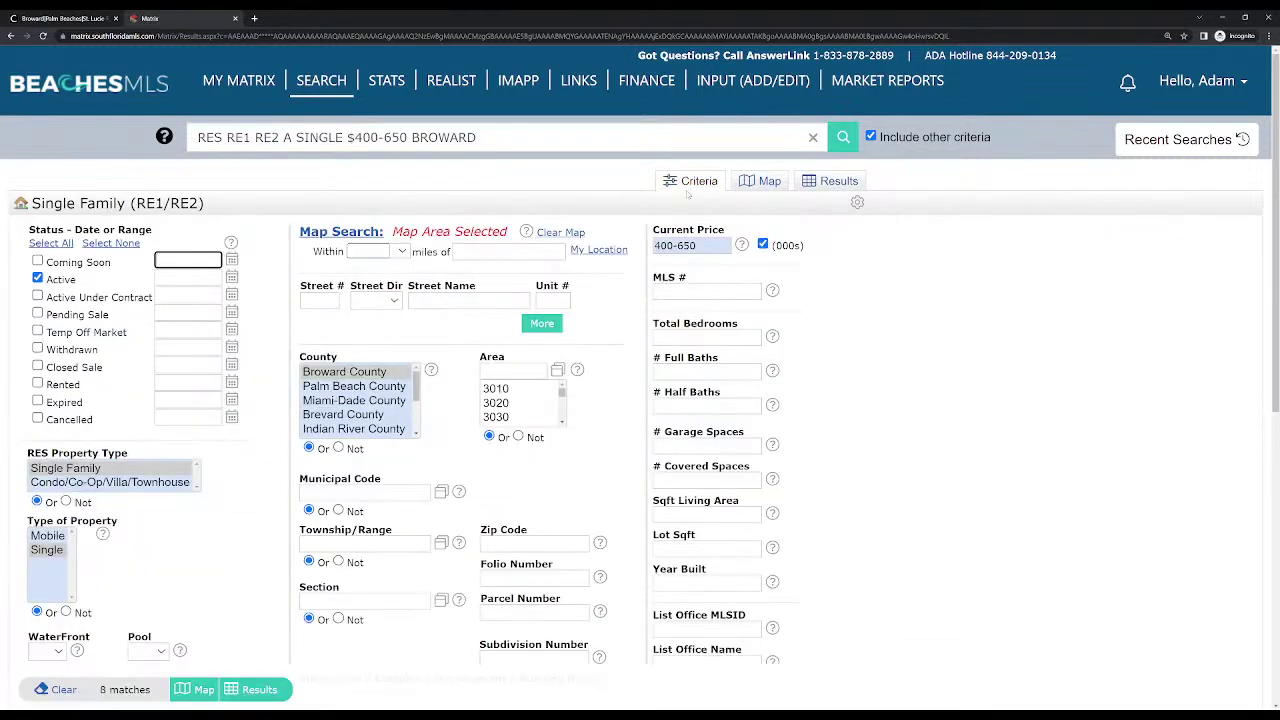
scroll(697, 184, "down", 1)
scroll(459, 440, "down", 4)
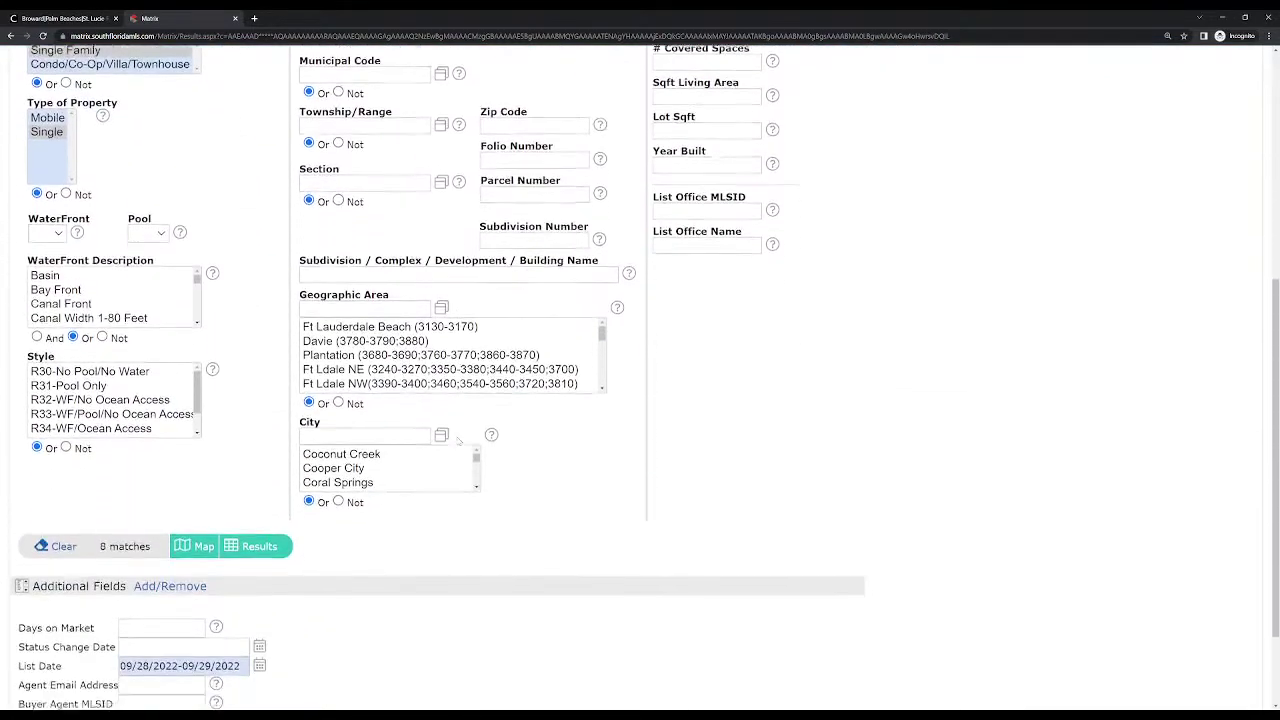
scroll(459, 440, "up", 5)
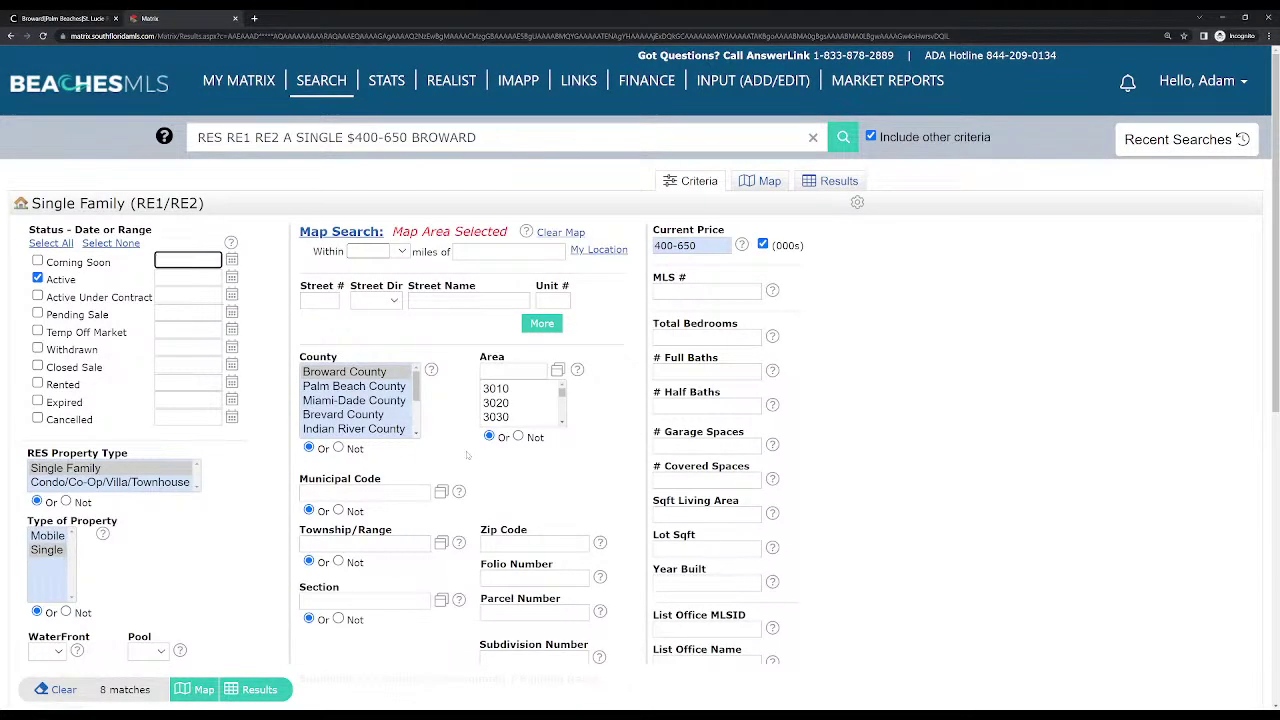
Look over the available property search types and the fields of the Single Family search criteria
mouse_move(321, 87)
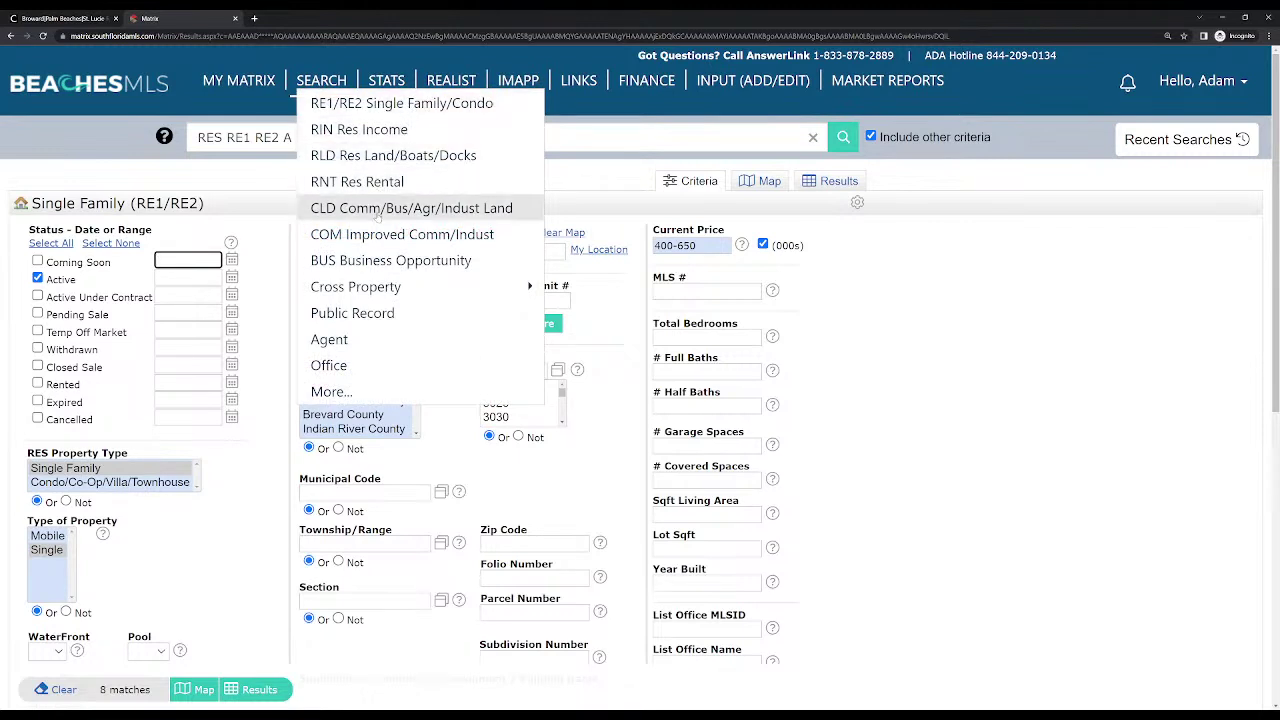
left_click(948, 434)
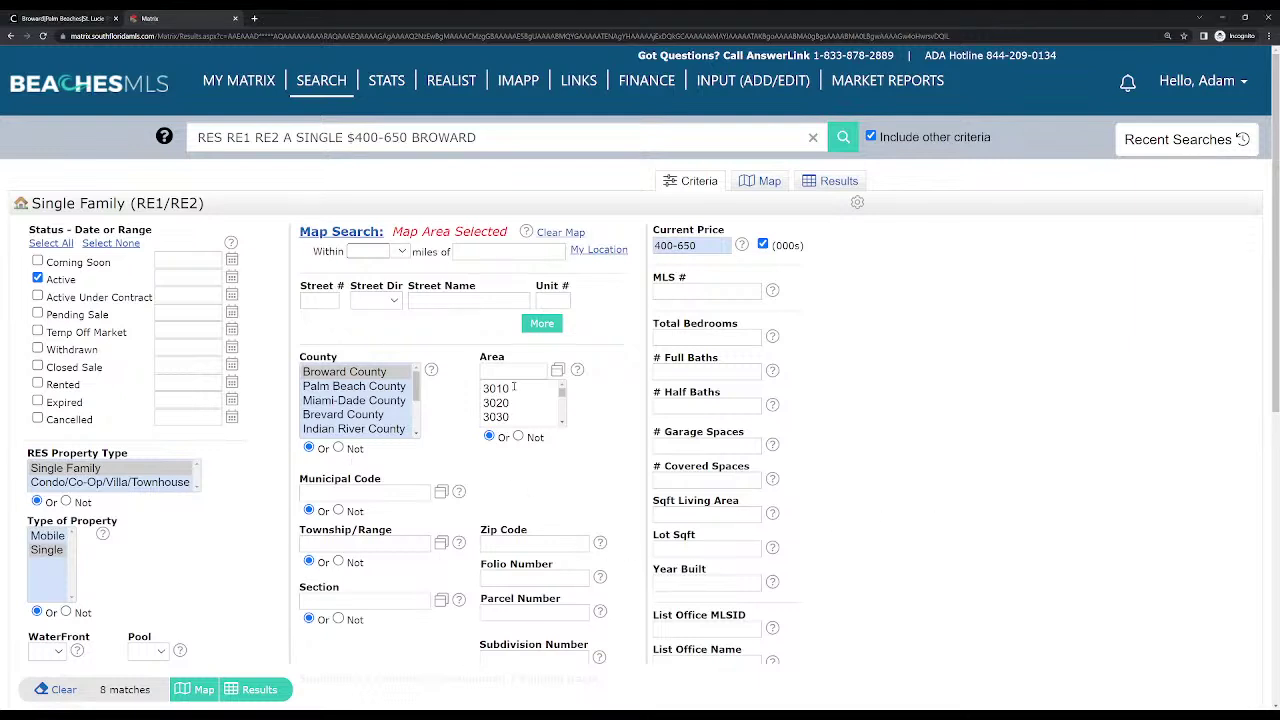
scroll(617, 461, "down", 5)
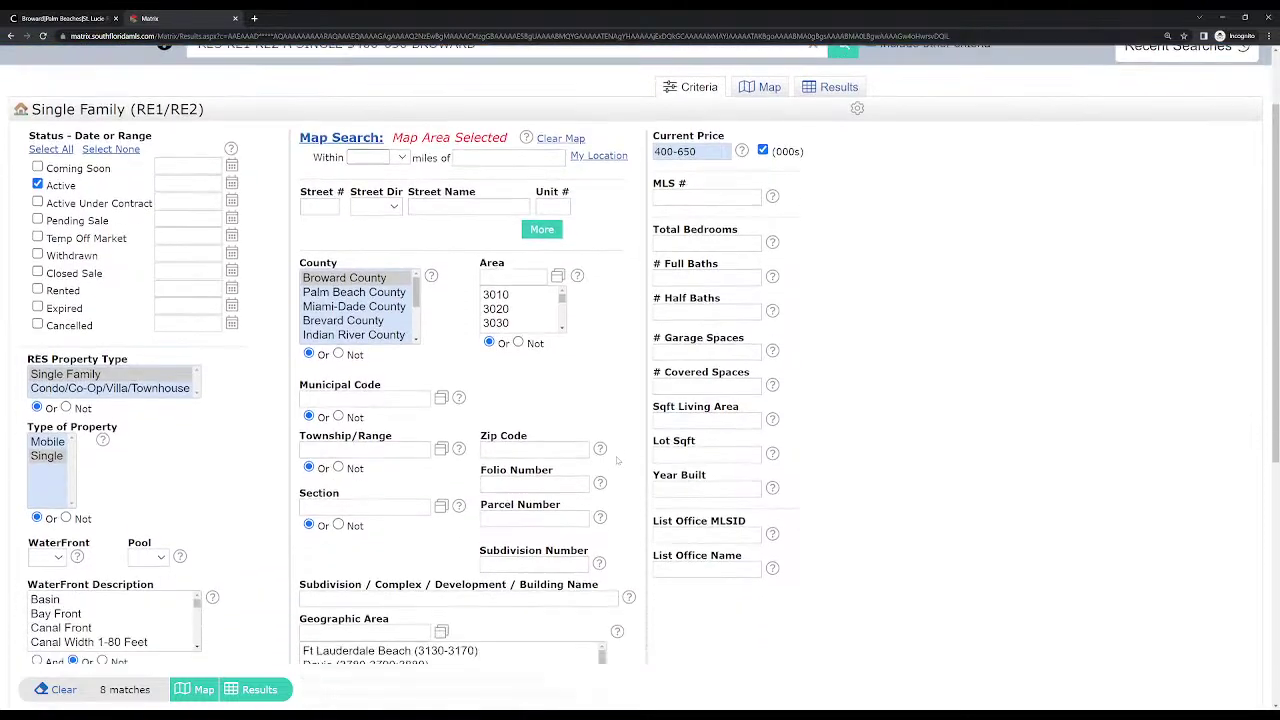
scroll(622, 445, "up", 4)
scroll(627, 429, "up", 1)
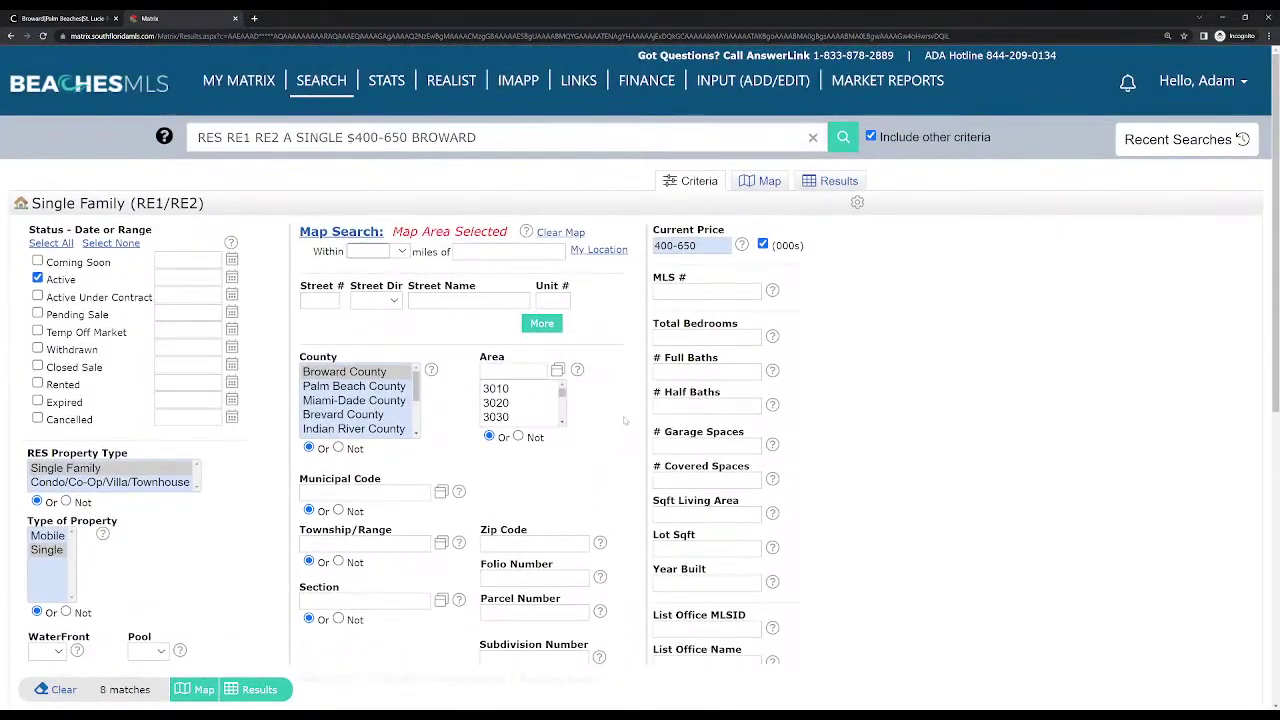
Check the matches on the map and return to the criteria to examine the Additional Fields section
left_click(778, 186)
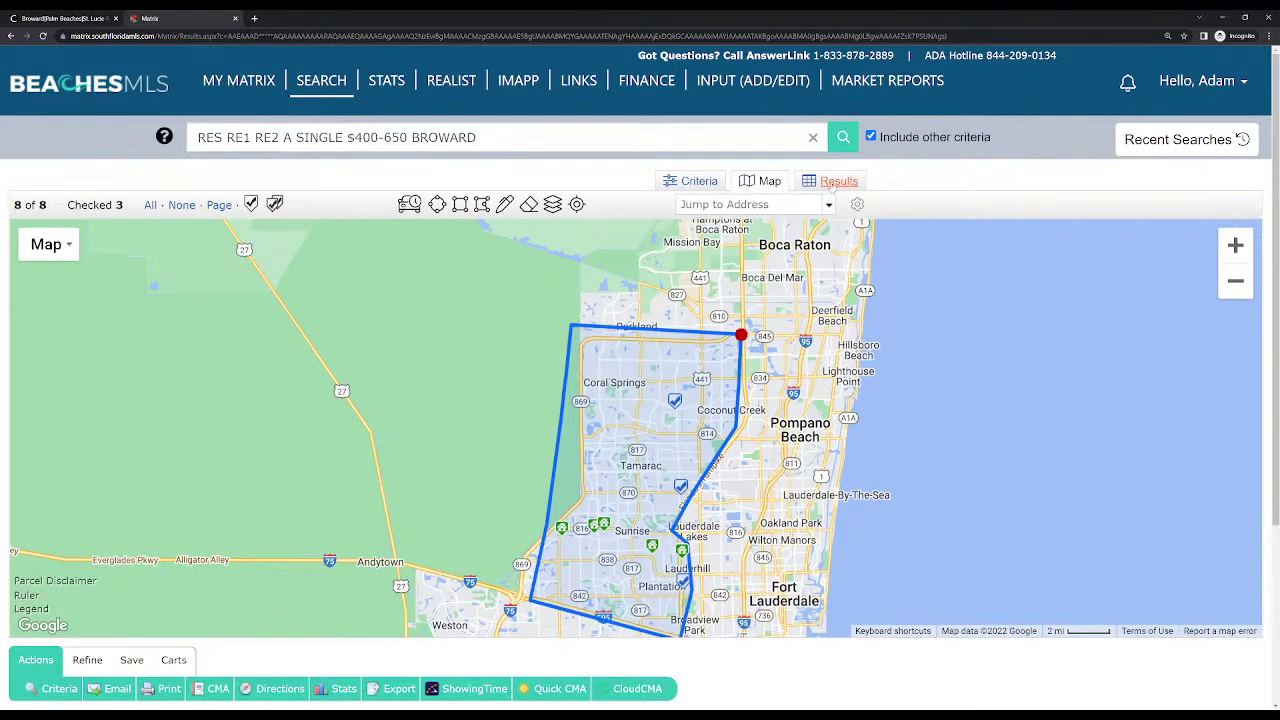
left_click(692, 181)
scroll(491, 476, "down", 5)
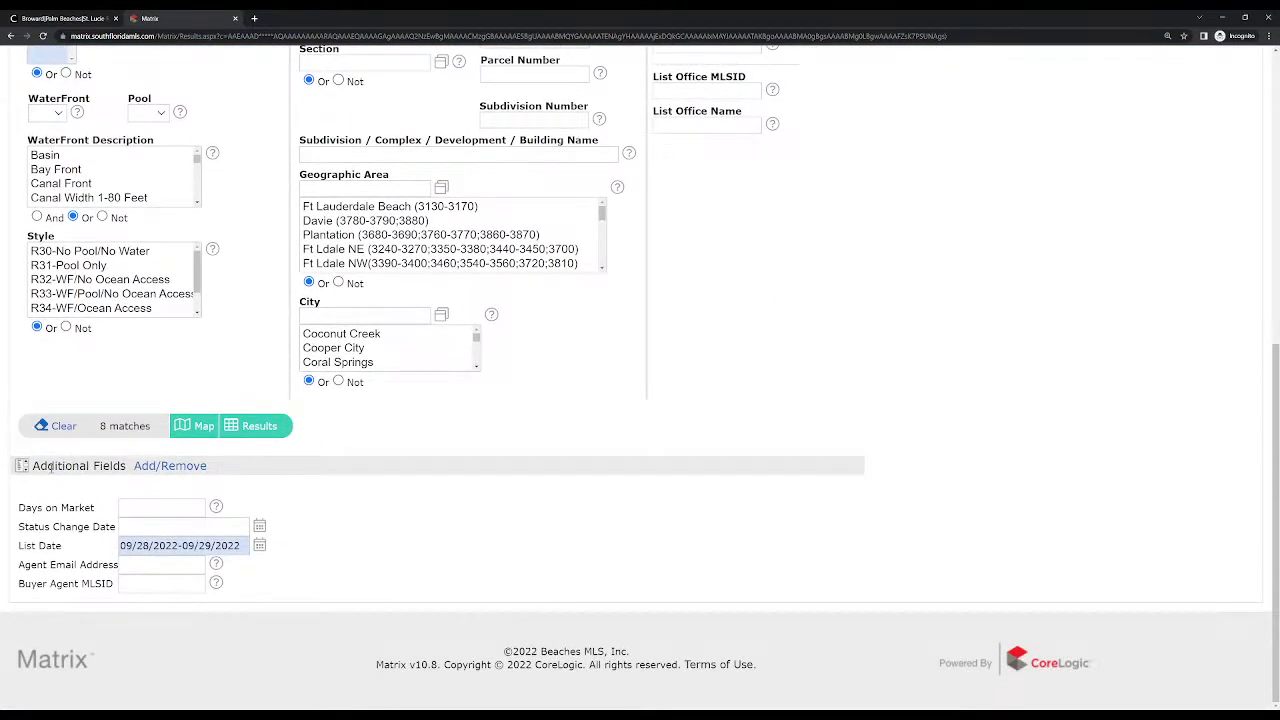
left_click_drag(47, 467, 110, 467)
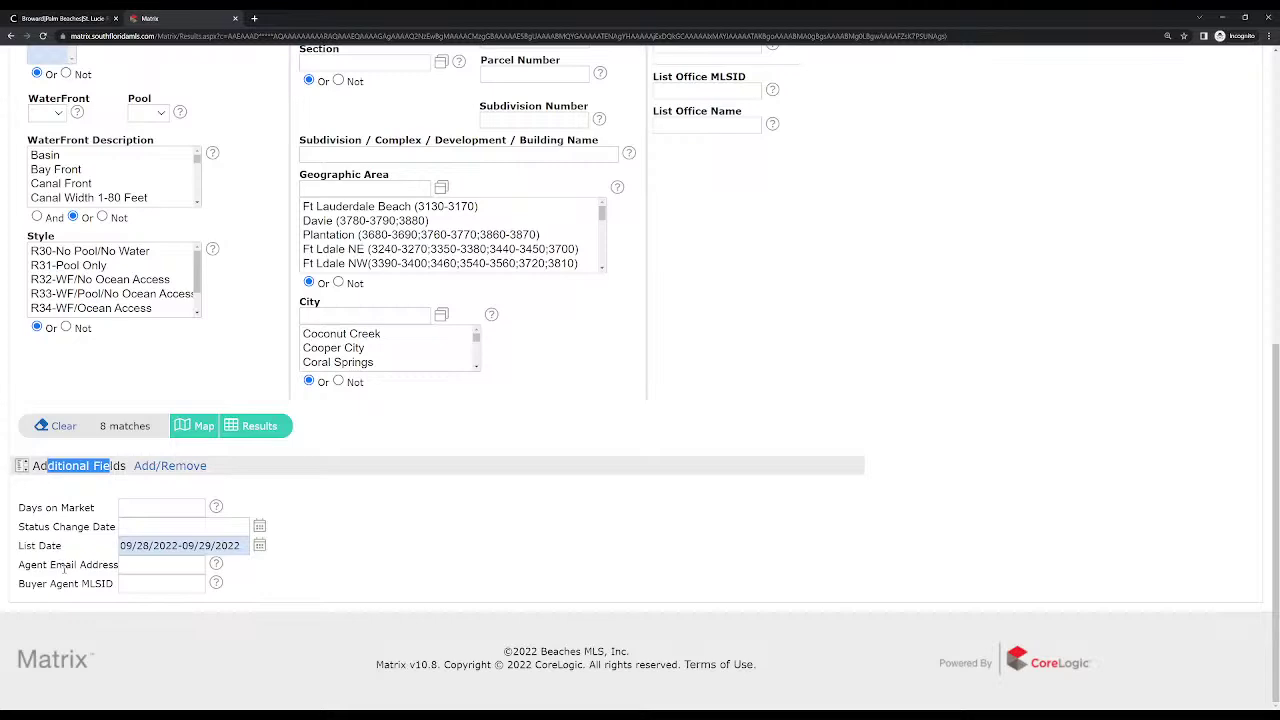
scroll(489, 517, "up", 5)
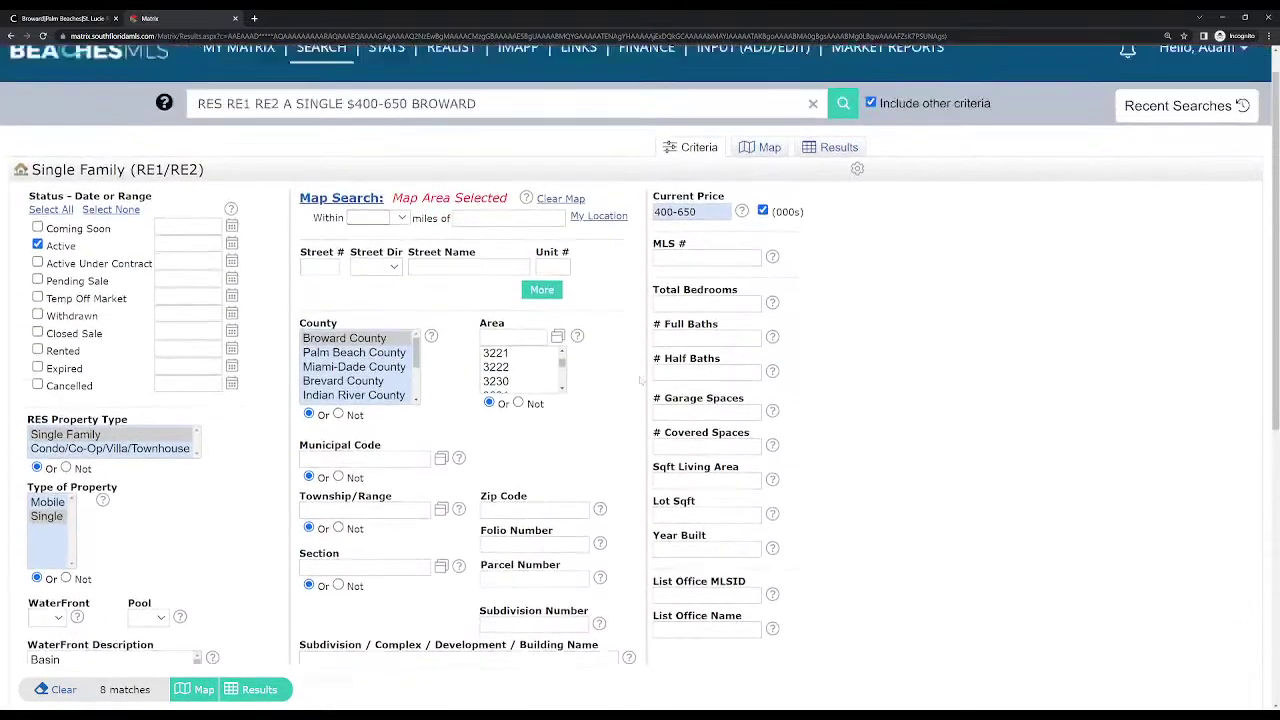
View the results list and the map, inspecting the delete and exclude options of the drawn search shape
left_click(838, 182)
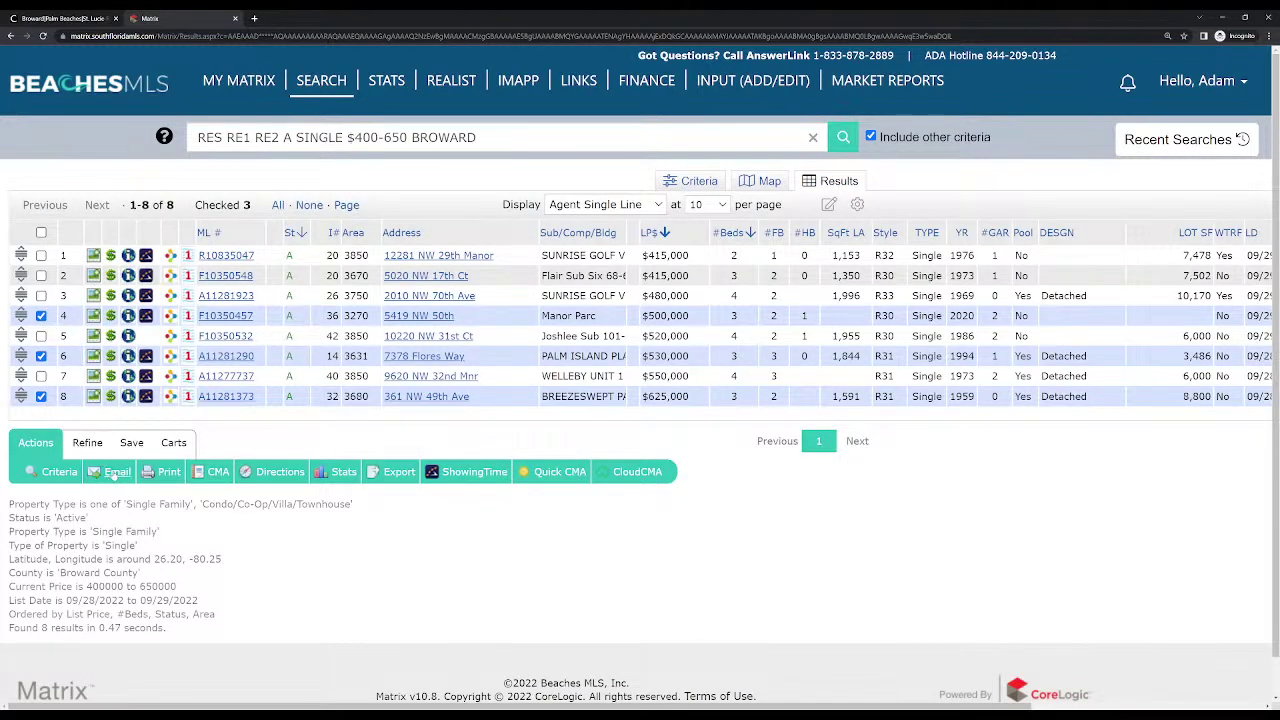
left_click(769, 181)
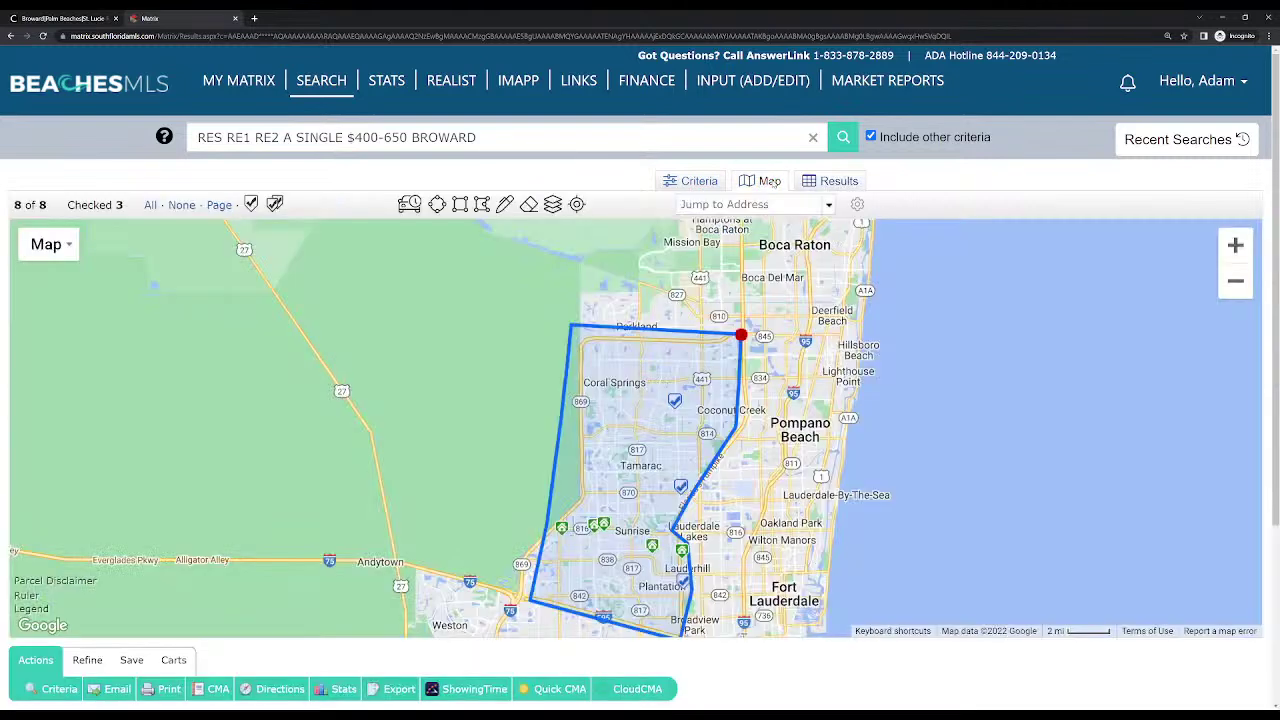
left_click(744, 334)
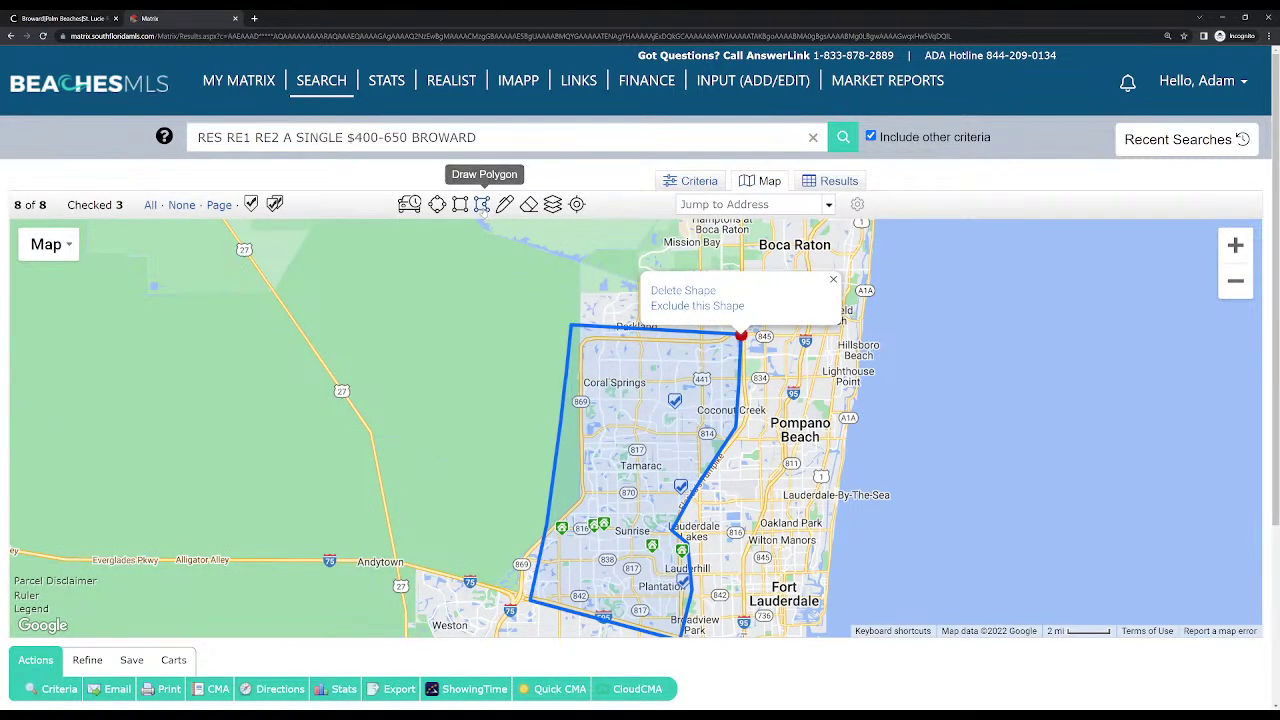
left_click(700, 365)
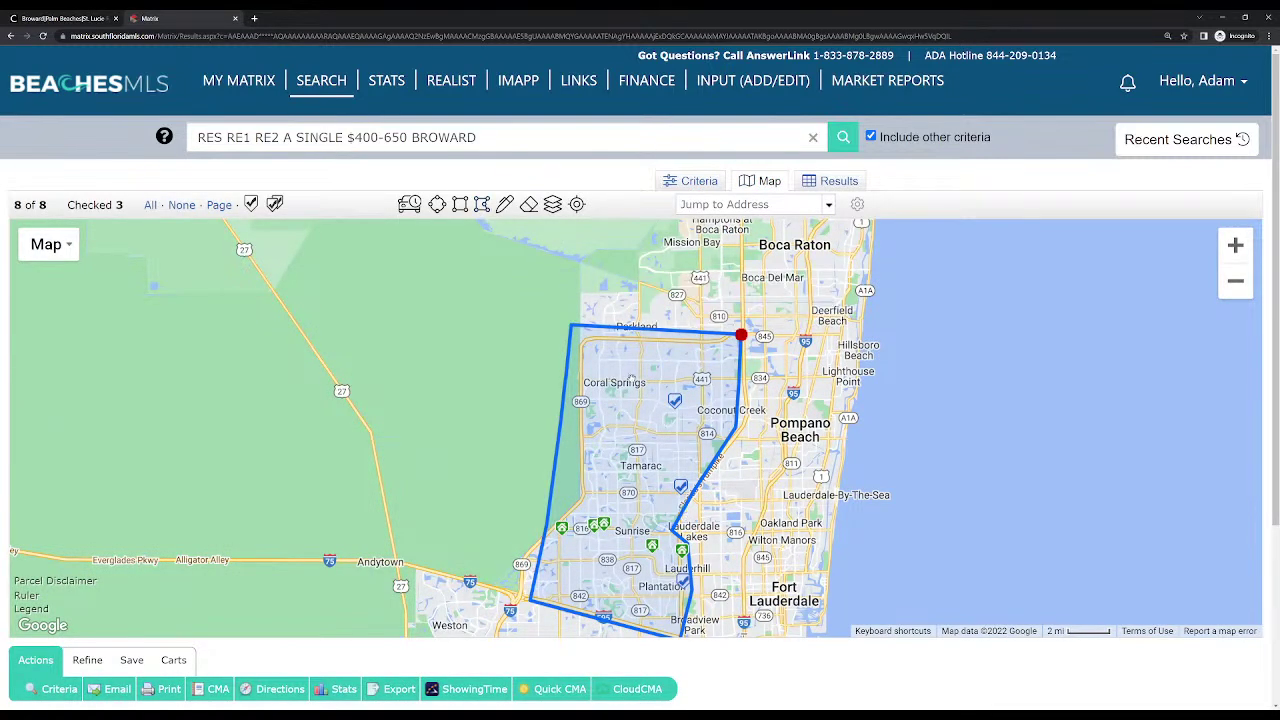
Return from the map to the search criteria and review the status, county, price and property fields
left_click(715, 182)
scroll(185, 555, "down", 5)
scroll(185, 555, "up", 3)
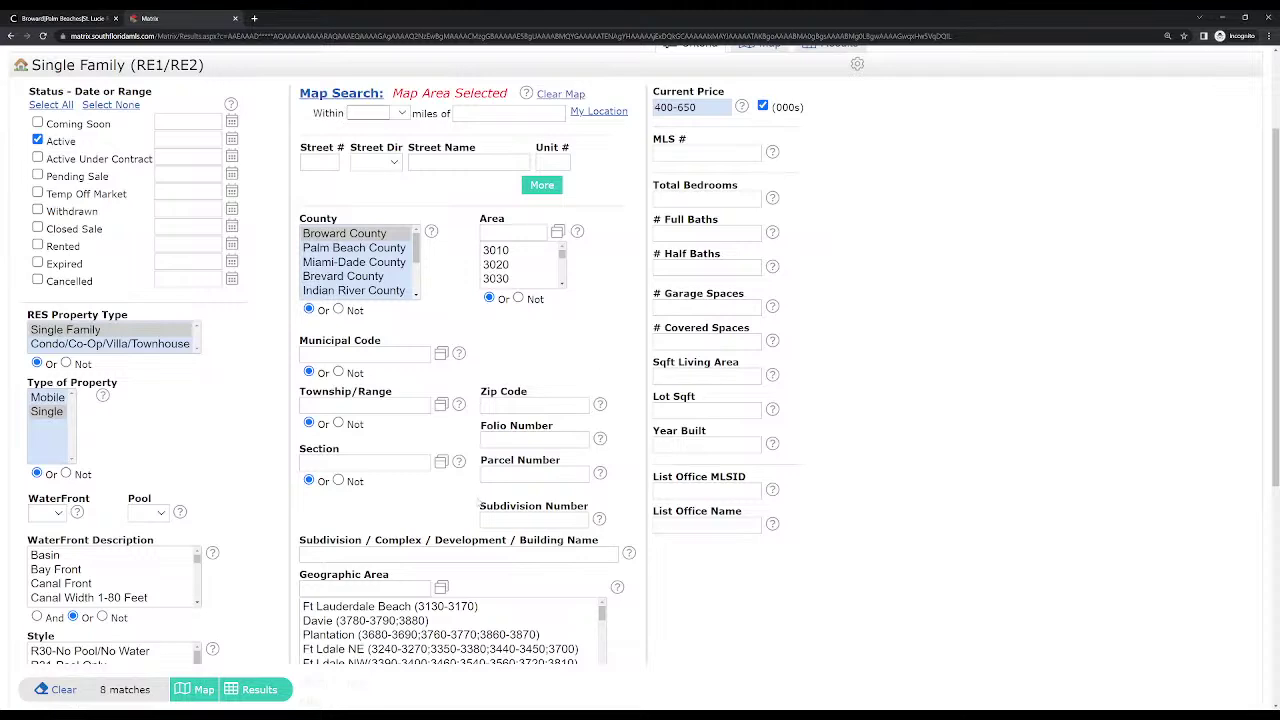
scroll(461, 480, "up", 2)
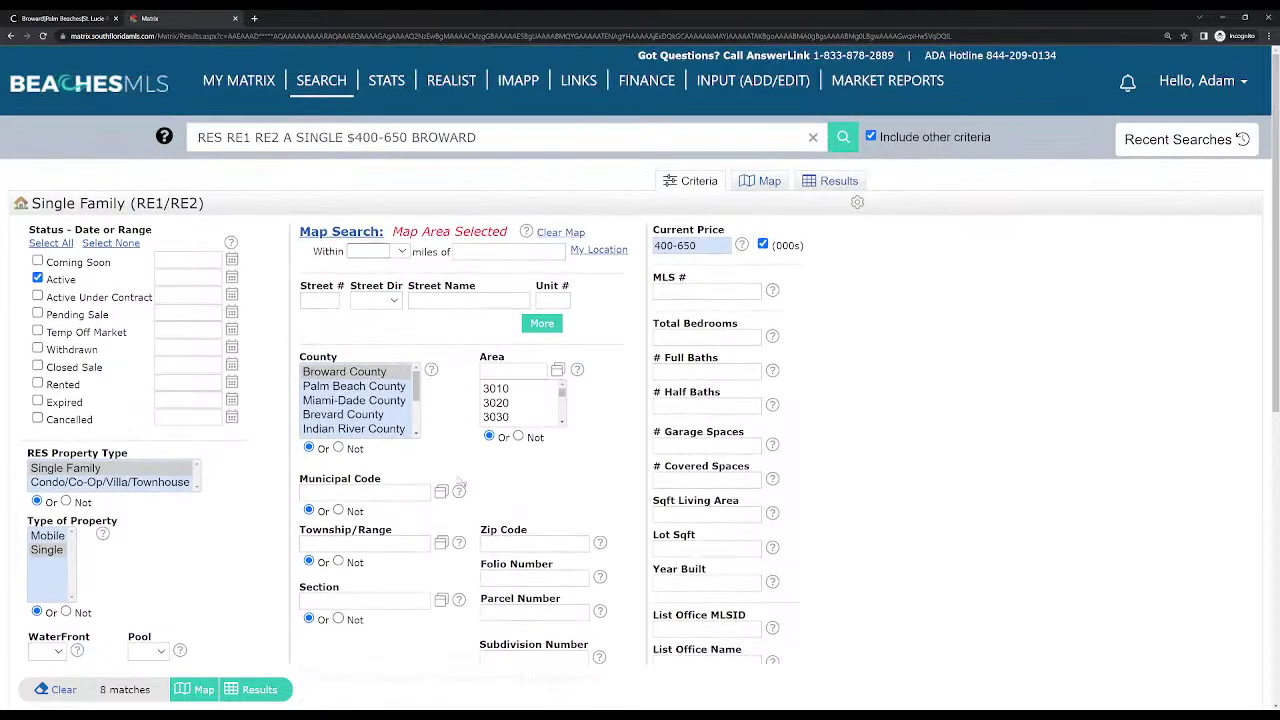
Inspect the search shape's options and the surrounding coastal area on the map, and go back to the criteria
left_click(767, 184)
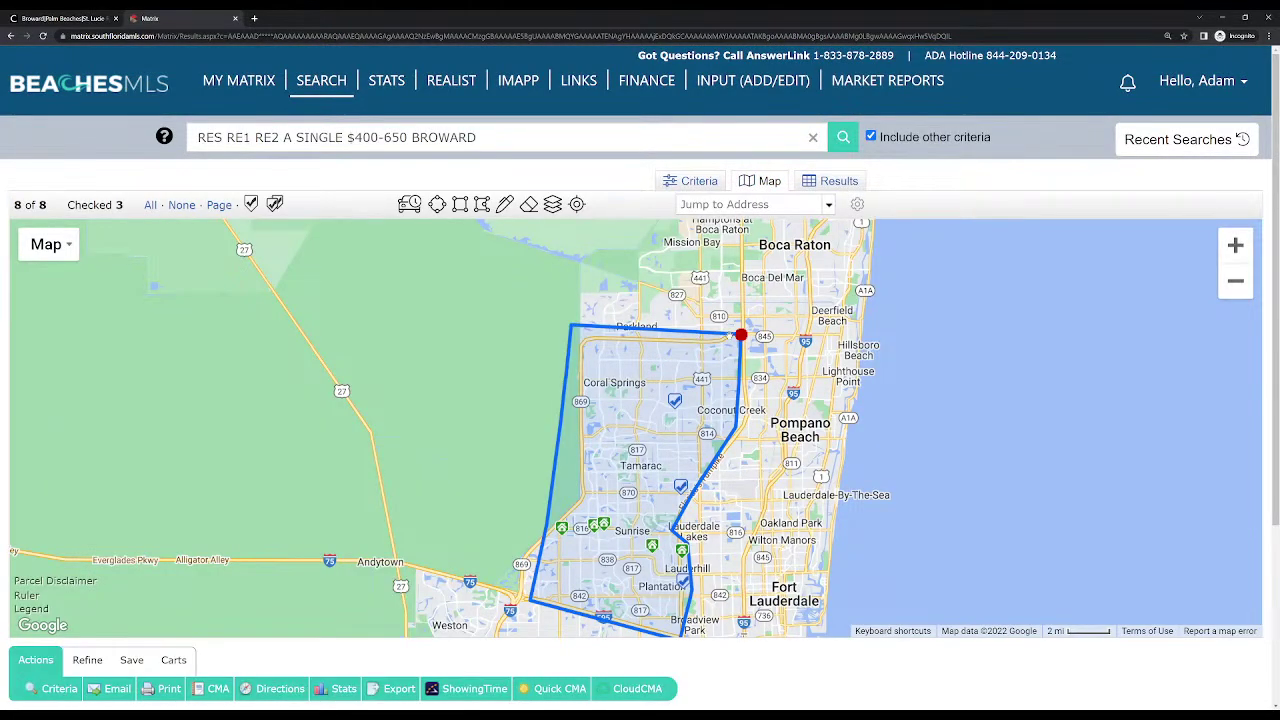
left_click(742, 335)
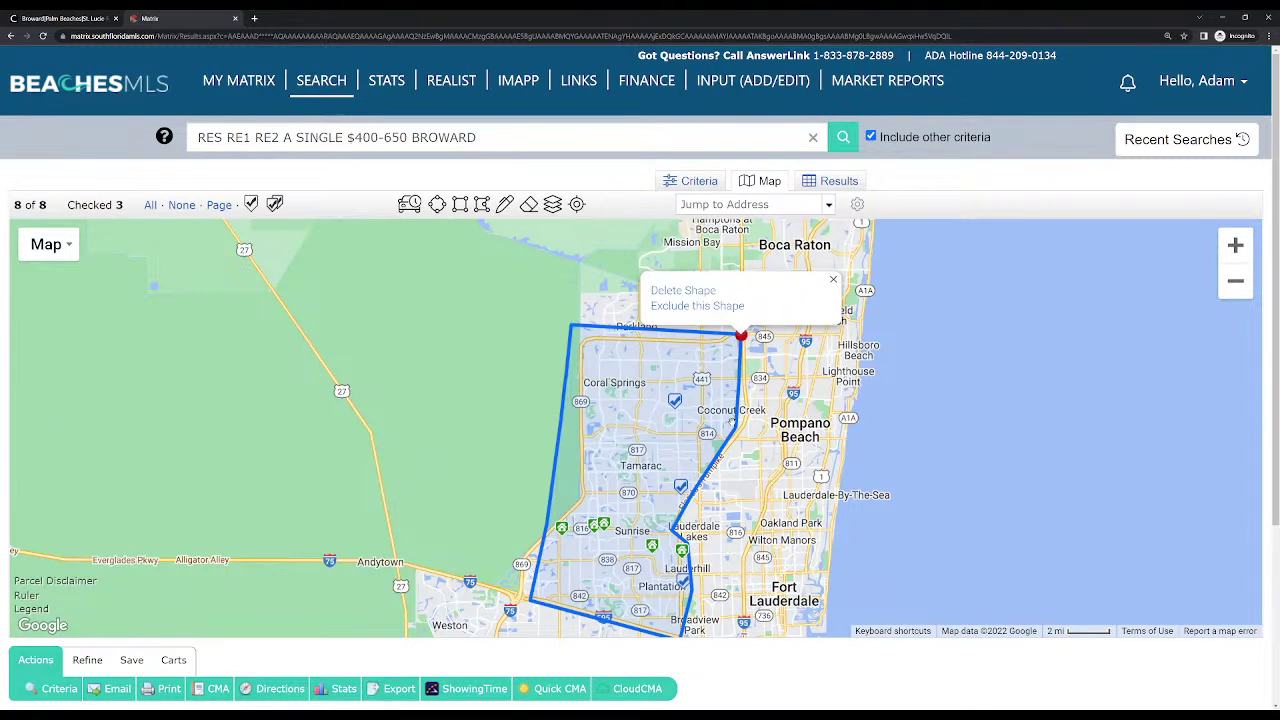
left_click(730, 410)
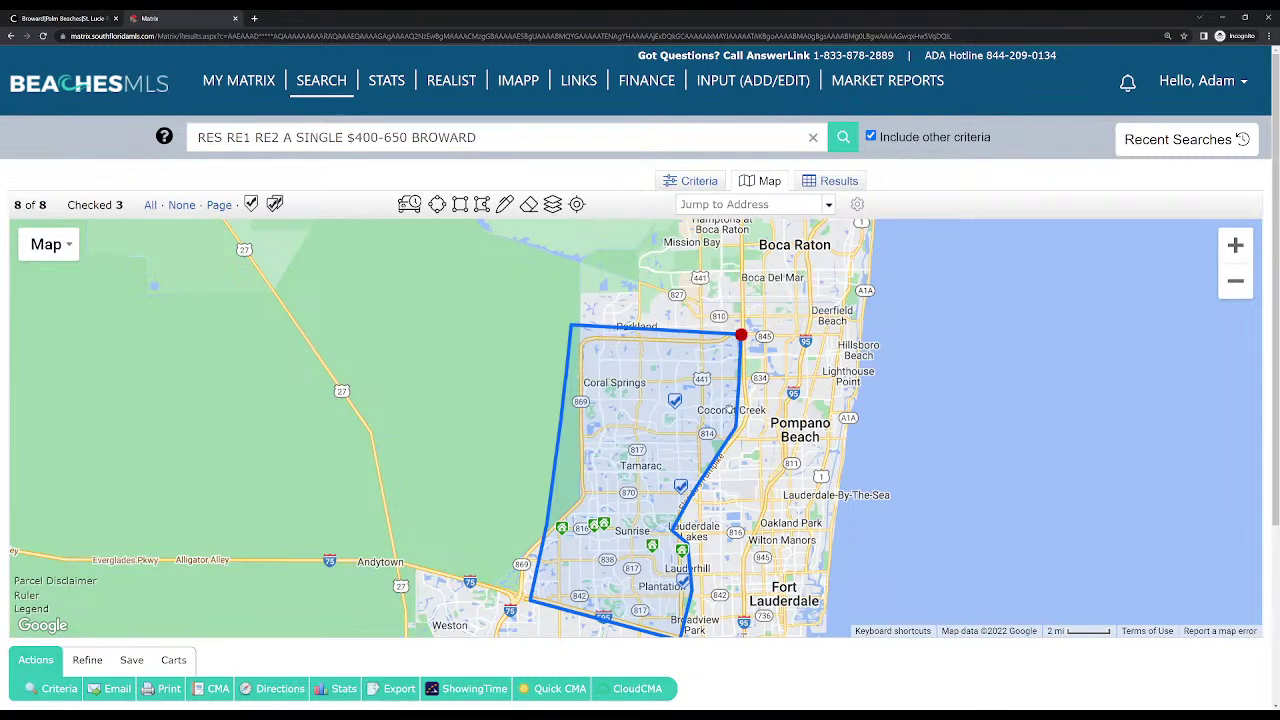
scroll(806, 505, "down", 1)
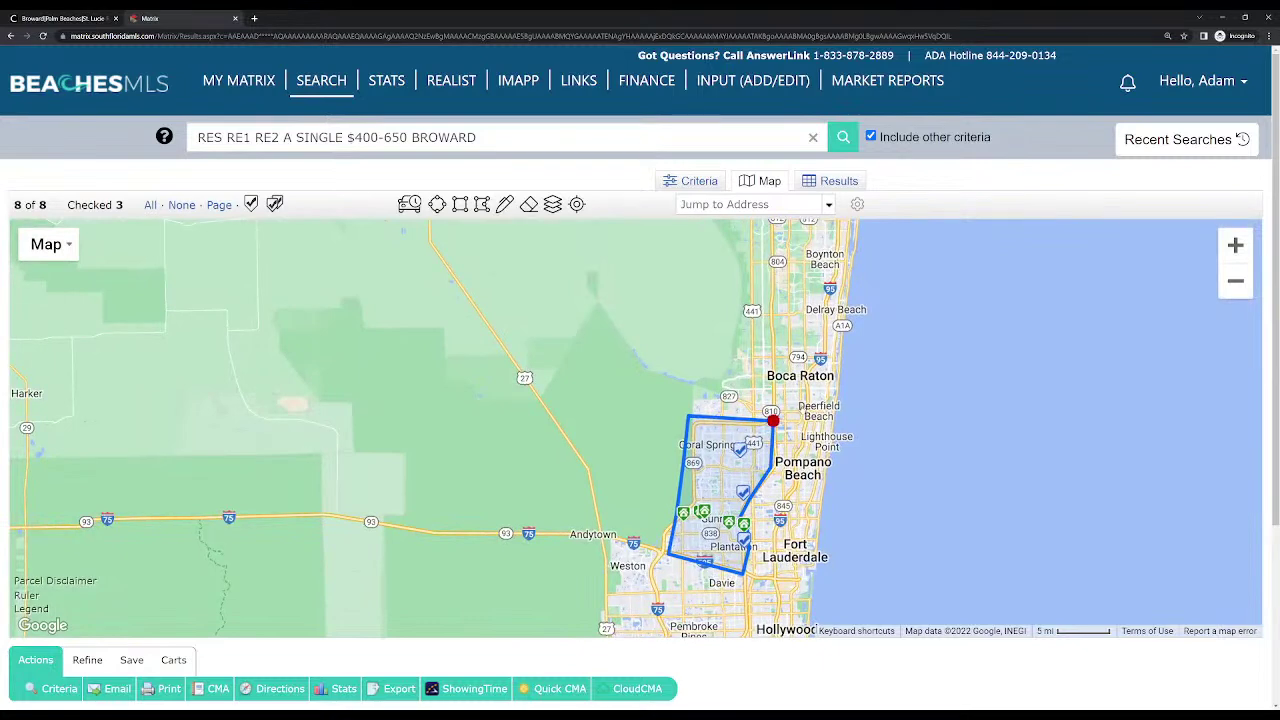
left_click_drag(806, 405, 797, 287)
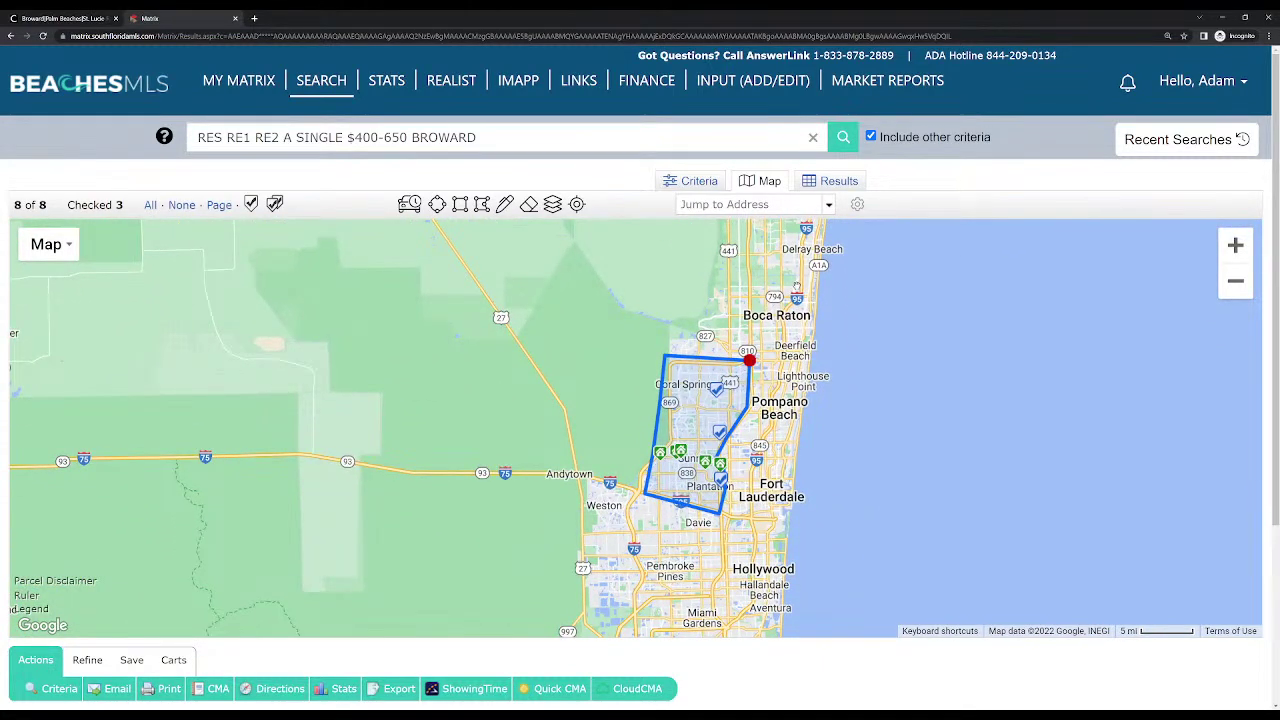
left_click(699, 181)
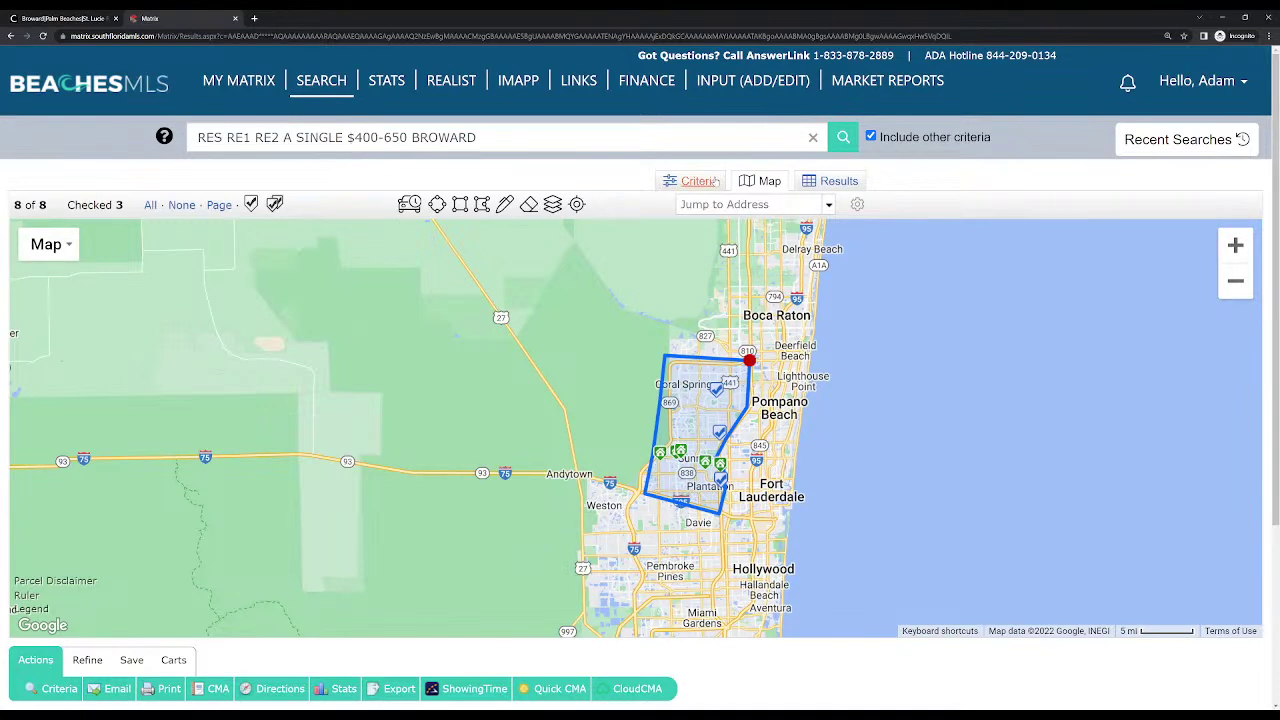